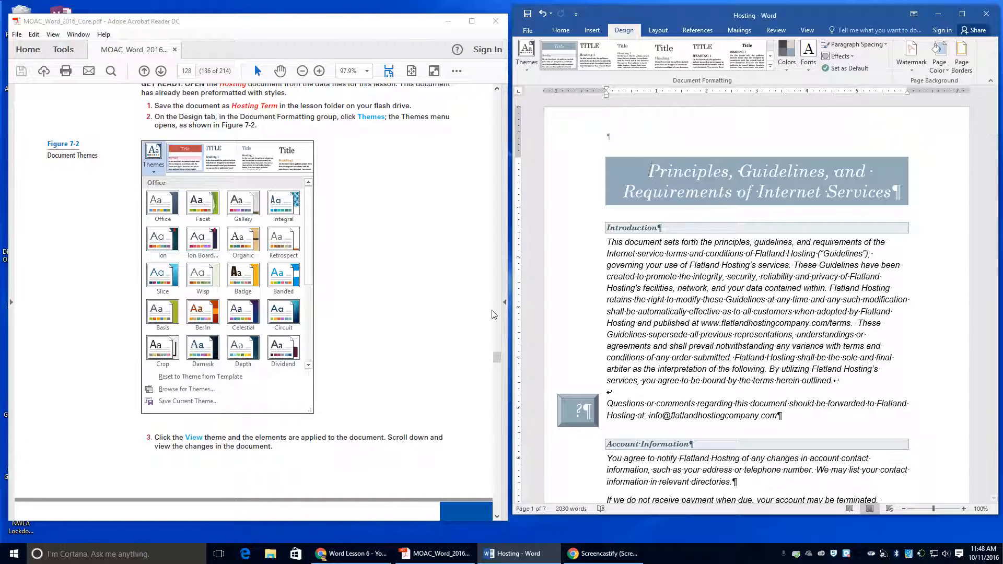
Step: Apply the View theme to the Hosting document
{"action": "left_click", "coordinate": [527, 53]}
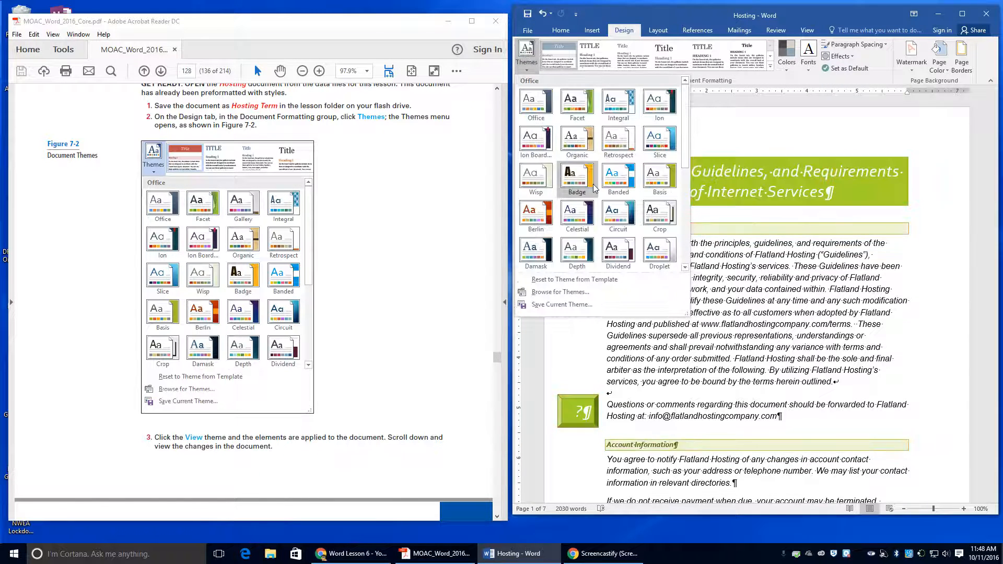
{"action": "scroll", "coordinate": [616, 256], "scroll_direction": "down", "scroll_amount": 5}
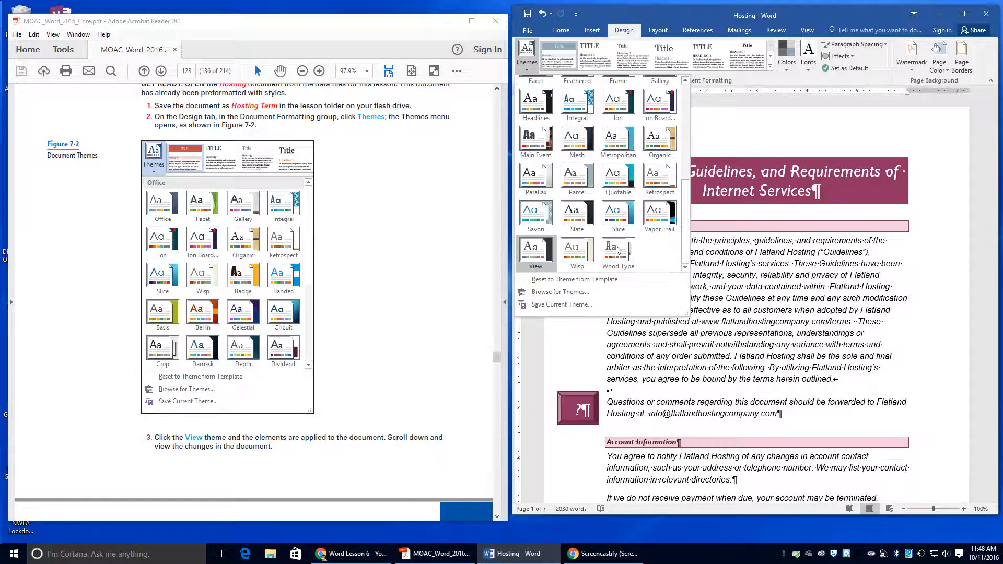
{"action": "left_click", "coordinate": [528, 246]}
Step: Begin saving the document under a new location by creating and opening a Lesson 7 folder inside the word folder
{"action": "scroll", "coordinate": [259, 374], "scroll_direction": "down", "scroll_amount": 3}
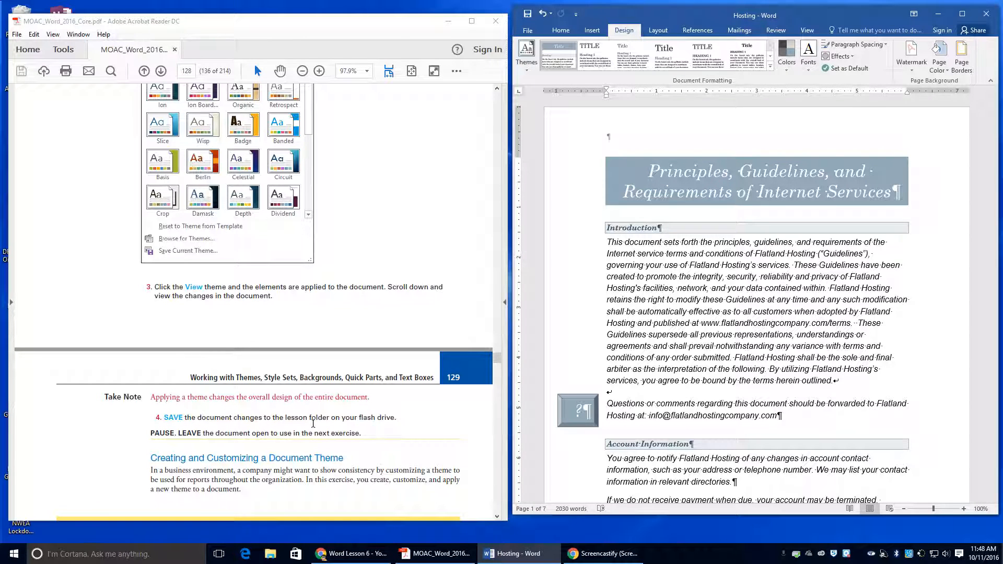
{"action": "left_click", "coordinate": [528, 30]}
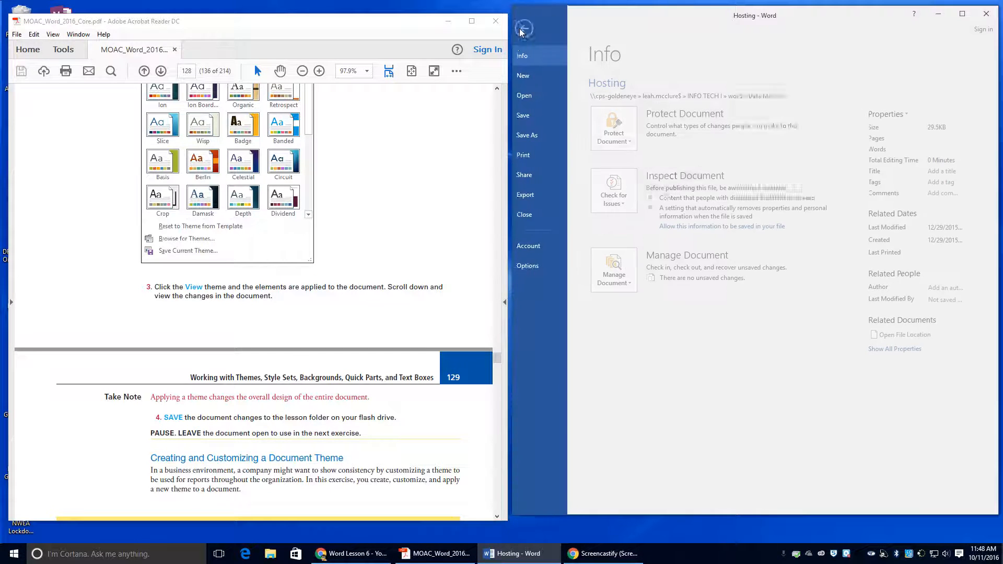
{"action": "left_click", "coordinate": [537, 134]}
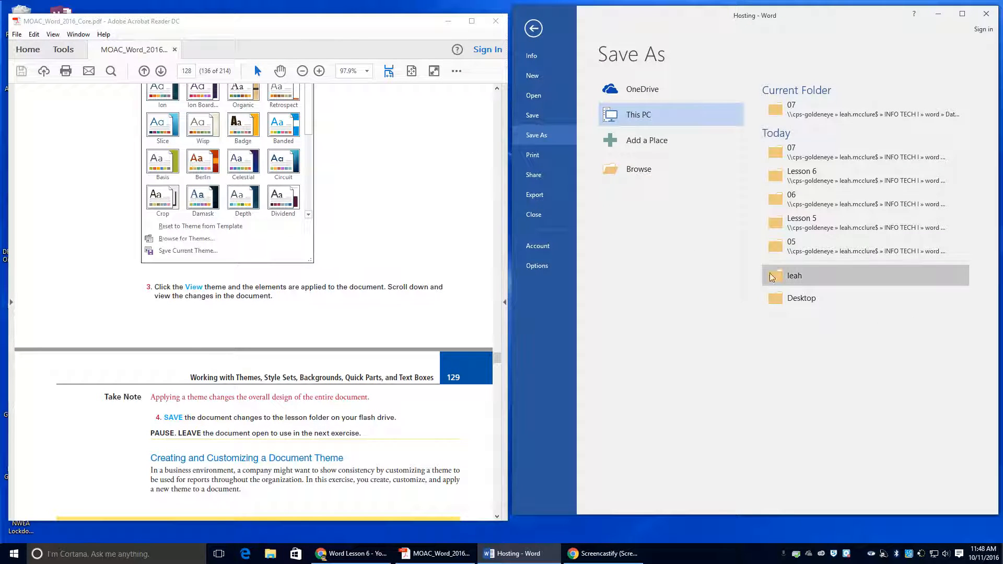
{"action": "left_click", "coordinate": [794, 176]}
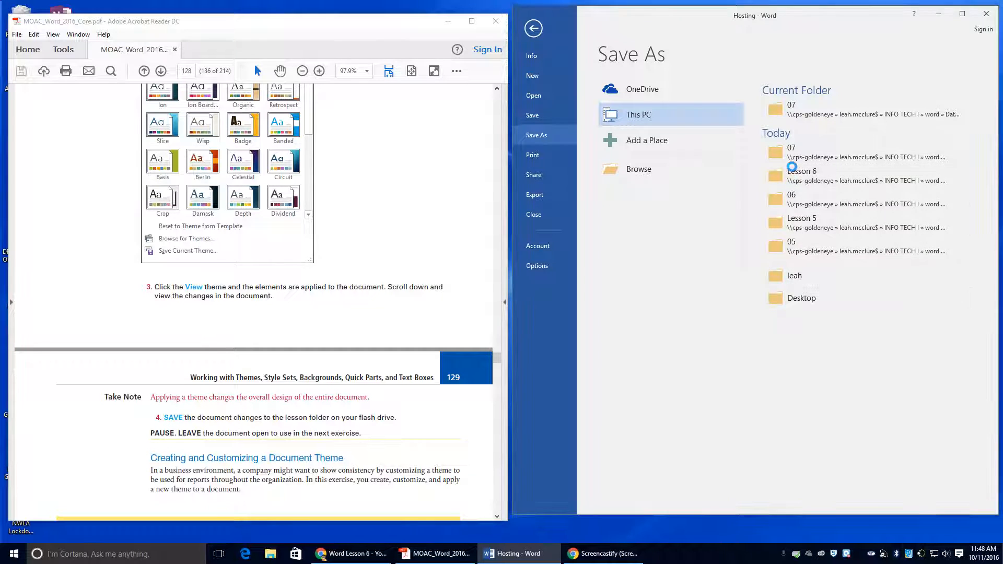
{"action": "left_click", "coordinate": [775, 30]}
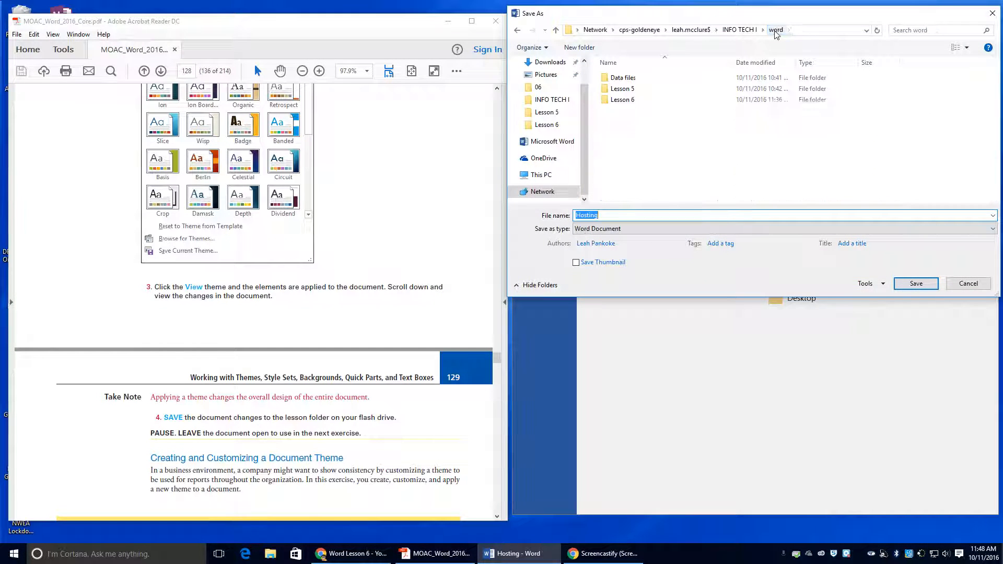
{"action": "left_click", "coordinate": [581, 48]}
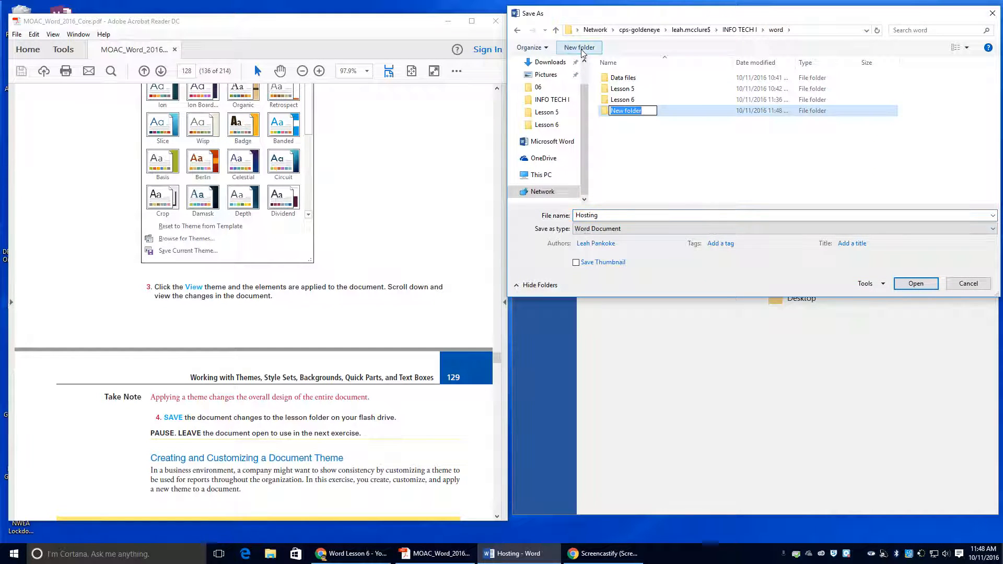
{"action": "type", "text": "Lesson 7"}
{"action": "key", "text": "Return"}
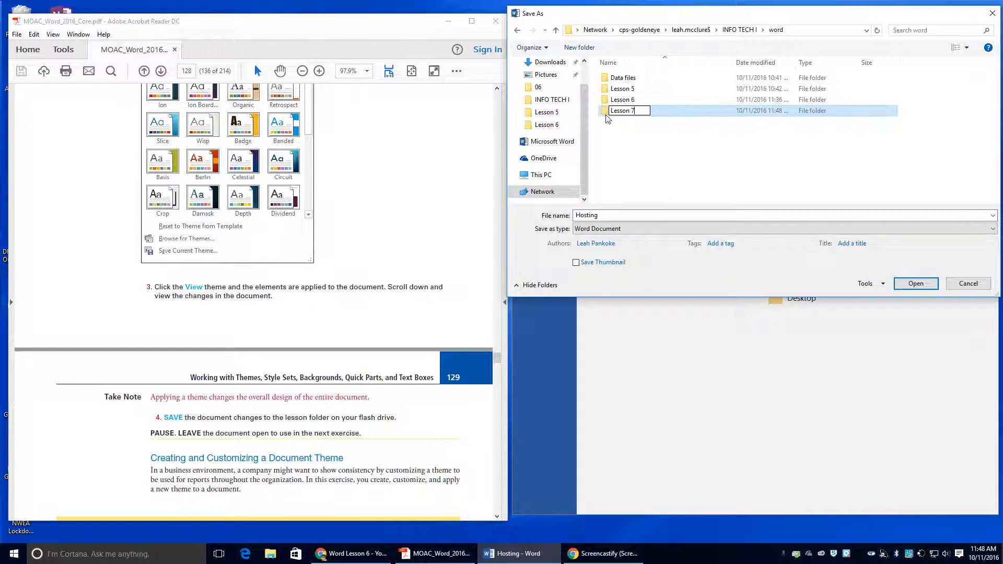
{"action": "double_click", "coordinate": [608, 116]}
Step: Save the document as Hosting Term in the Lesson 7 folder
{"action": "double_click", "coordinate": [642, 216]}
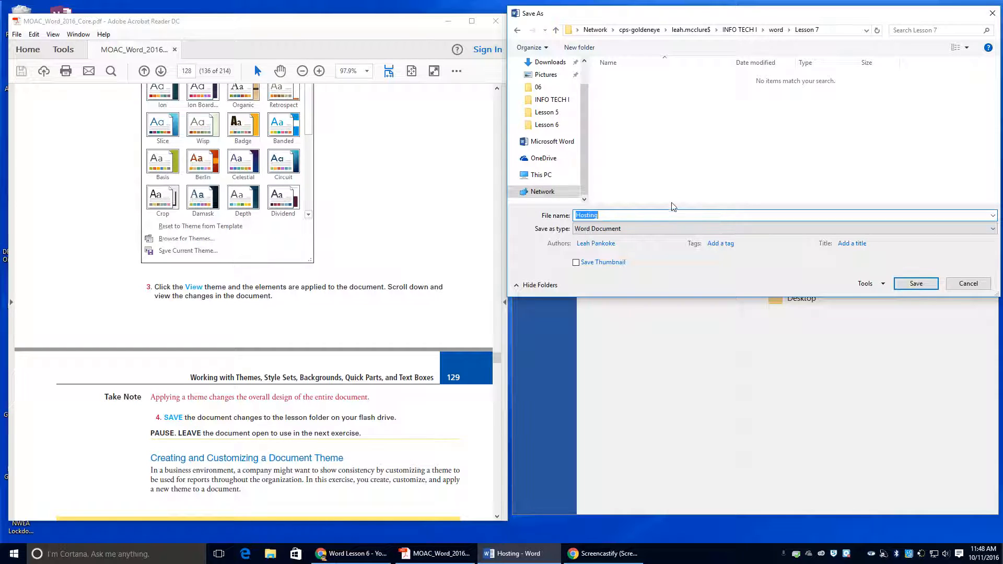
{"action": "scroll", "coordinate": [168, 345], "scroll_direction": "up", "scroll_amount": 5}
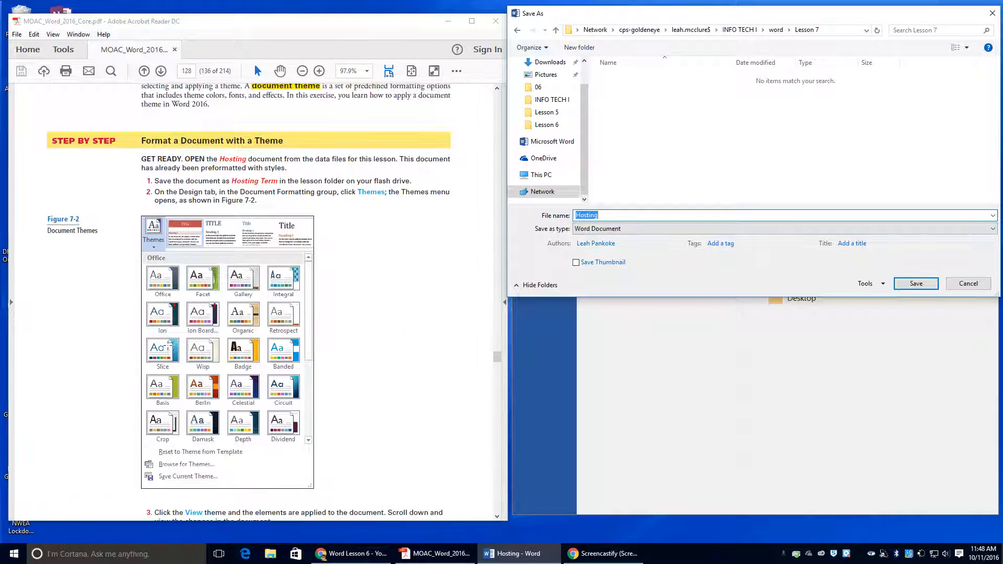
{"action": "left_click", "coordinate": [620, 215]}
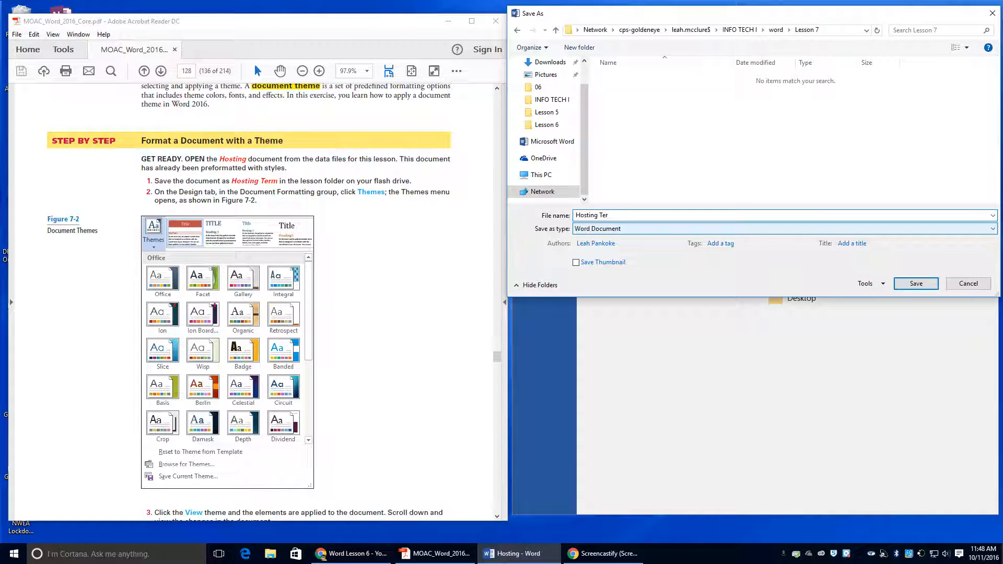
{"action": "left_click", "coordinate": [912, 285]}
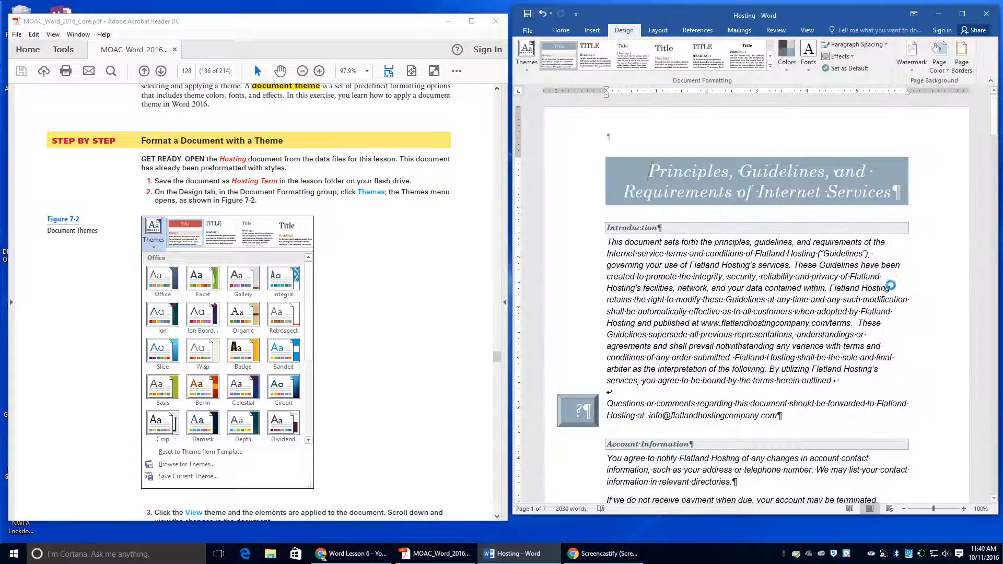
Step: Create a new custom set of theme colors named Corporate LHP, keeping the default colors, and save it
{"action": "scroll", "coordinate": [306, 348], "scroll_direction": "down", "scroll_amount": 2}
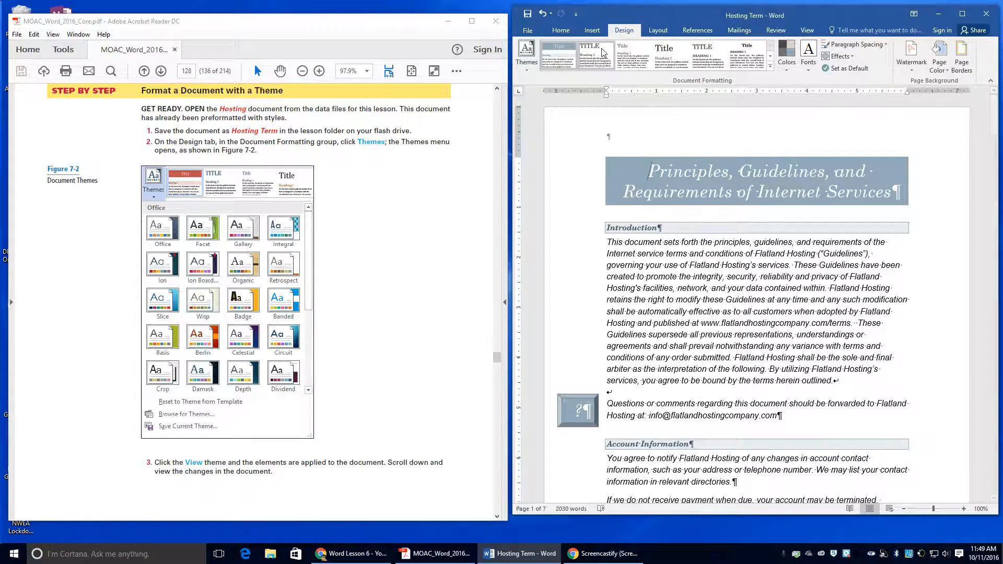
{"action": "scroll", "coordinate": [372, 283], "scroll_direction": "down", "scroll_amount": 14}
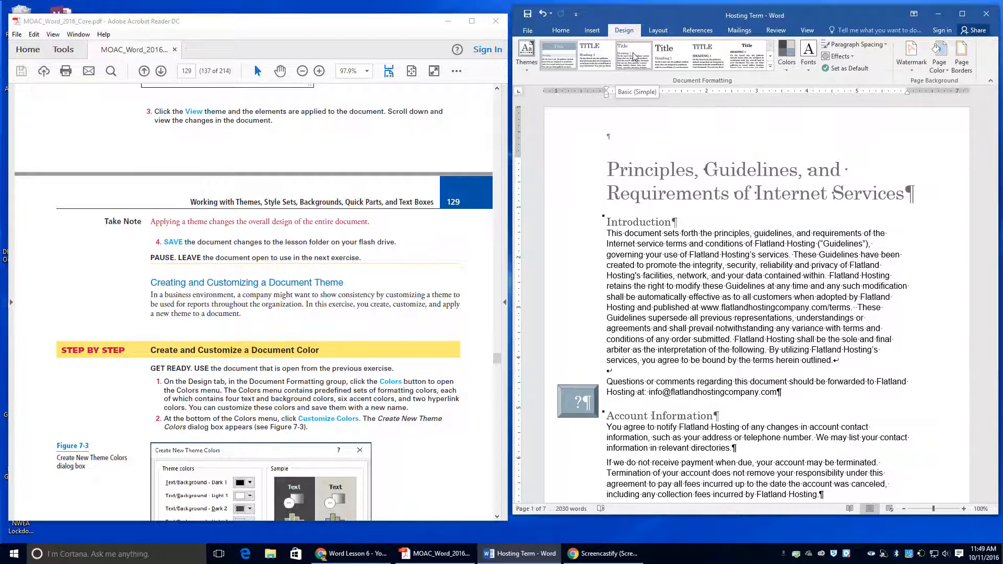
{"action": "left_click", "coordinate": [787, 55]}
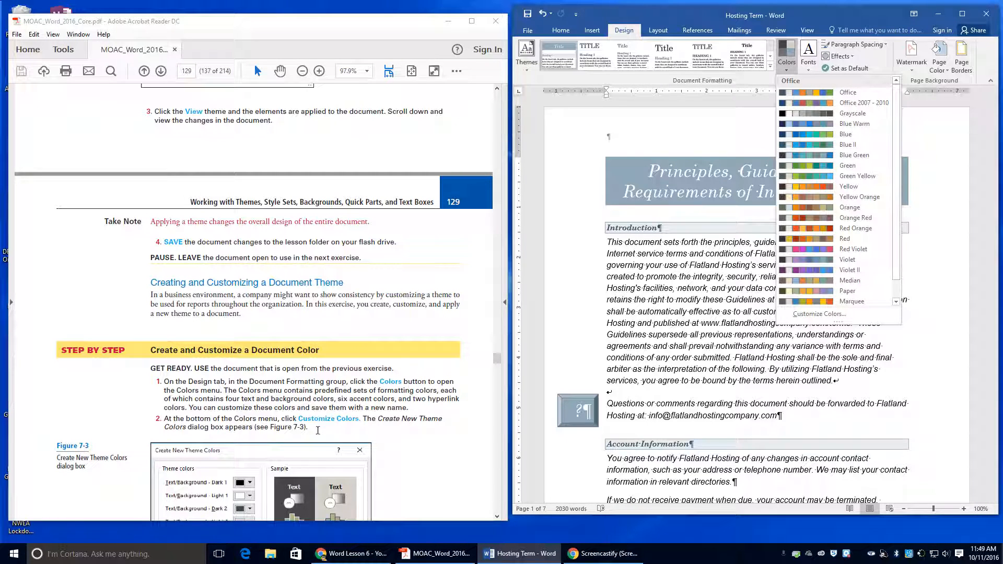
{"action": "scroll", "coordinate": [409, 408], "scroll_direction": "down", "scroll_amount": 2}
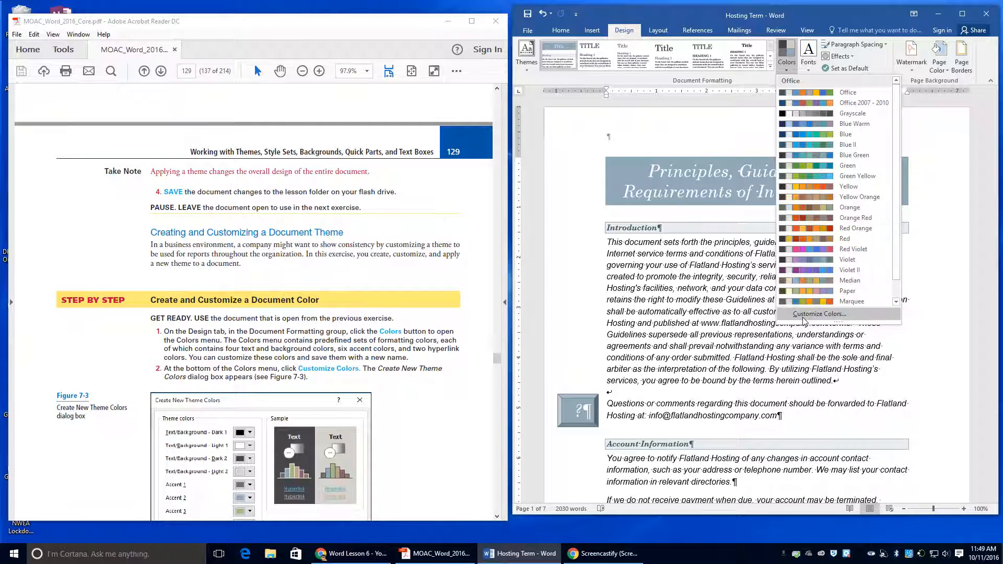
{"action": "left_click", "coordinate": [804, 314]}
{"action": "scroll", "coordinate": [370, 372], "scroll_direction": "down", "scroll_amount": 3}
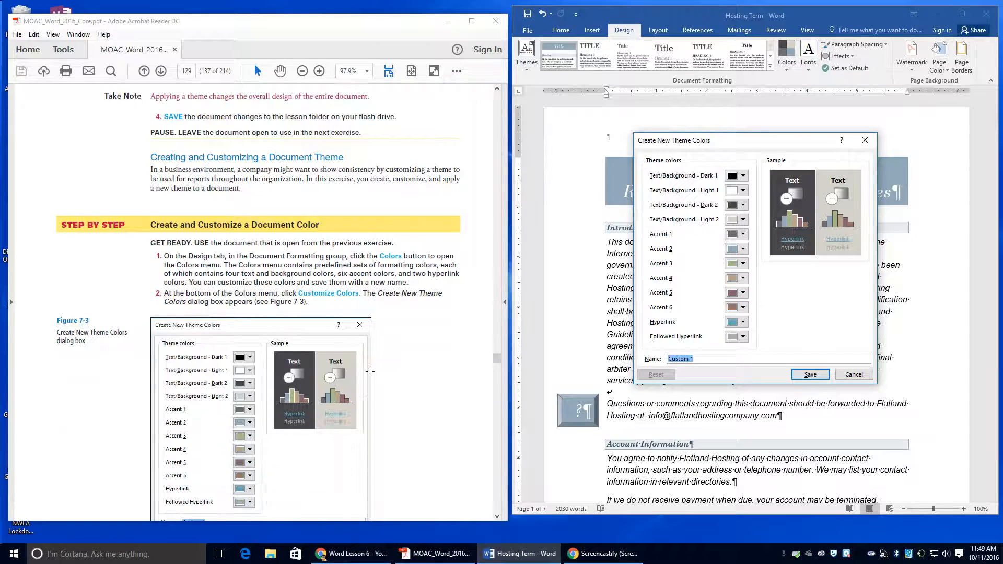
{"action": "scroll", "coordinate": [370, 372], "scroll_direction": "down", "scroll_amount": 1}
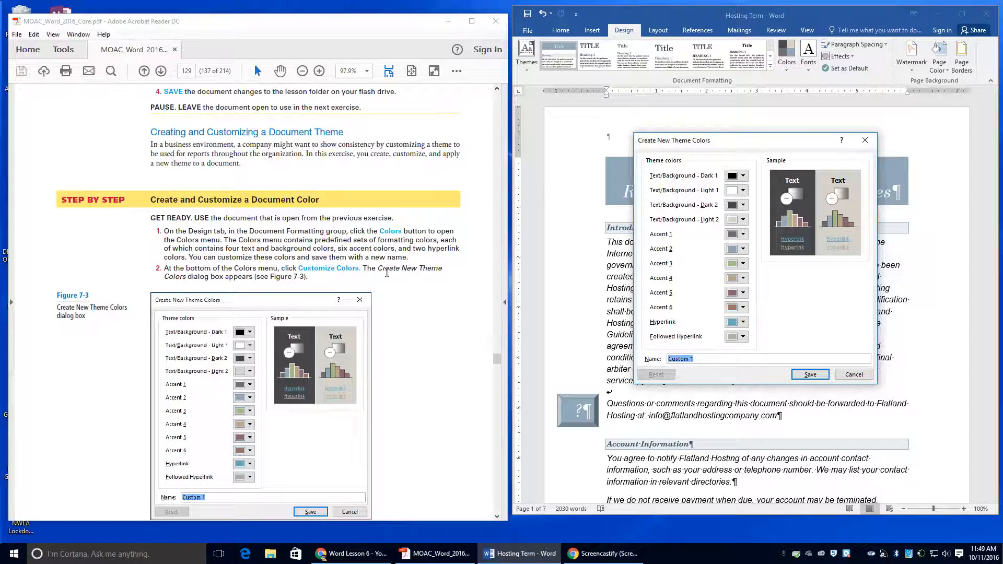
{"action": "scroll", "coordinate": [322, 266], "scroll_direction": "down", "scroll_amount": 1}
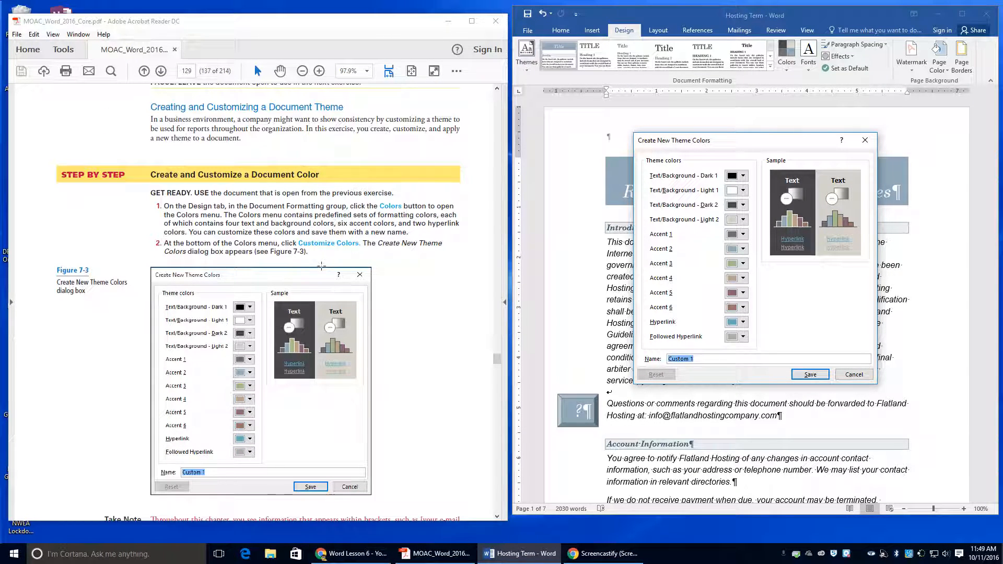
{"action": "scroll", "coordinate": [322, 266], "scroll_direction": "down", "scroll_amount": 1}
{"action": "scroll", "coordinate": [231, 306], "scroll_direction": "down", "scroll_amount": 2}
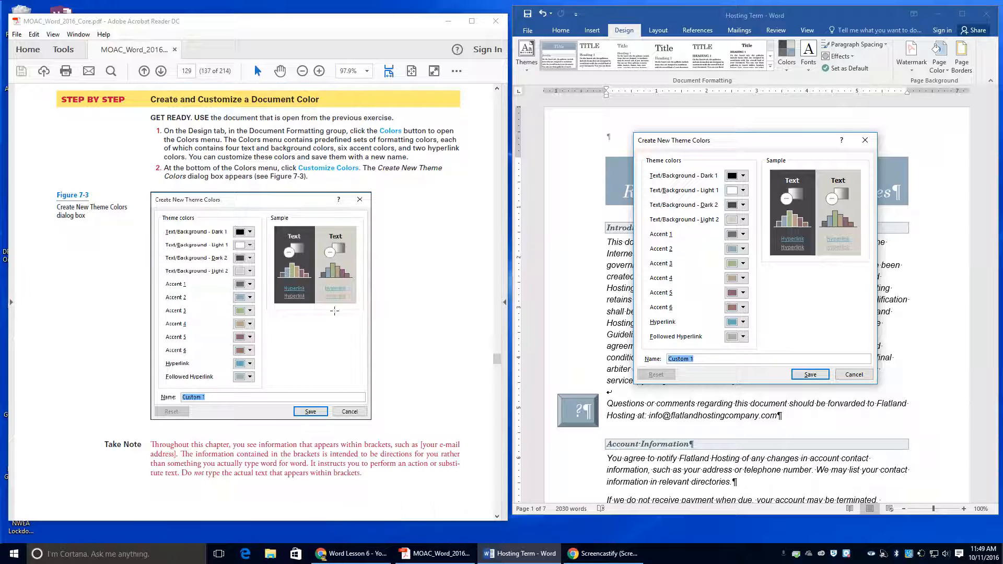
{"action": "scroll", "coordinate": [280, 254], "scroll_direction": "down", "scroll_amount": 5}
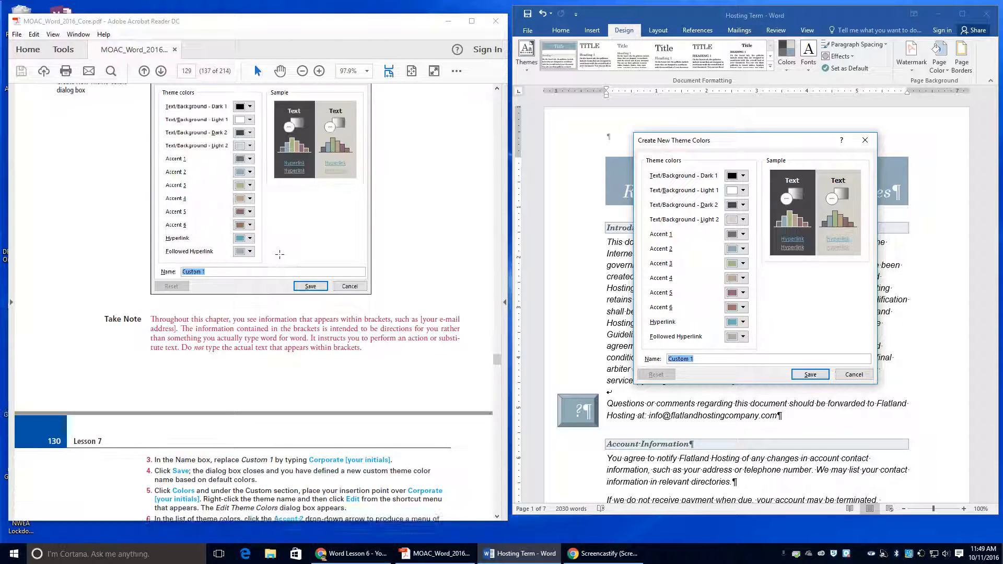
{"action": "scroll", "coordinate": [280, 255], "scroll_direction": "down", "scroll_amount": 3}
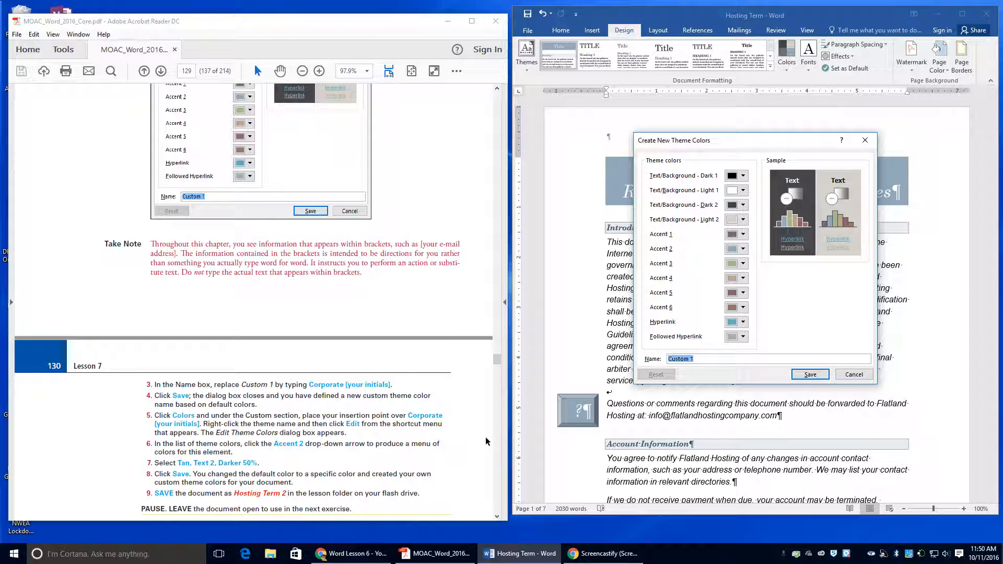
{"action": "type", "text": "Corporate LHP"}
{"action": "scroll", "coordinate": [199, 403], "scroll_direction": "up", "scroll_amount": 5}
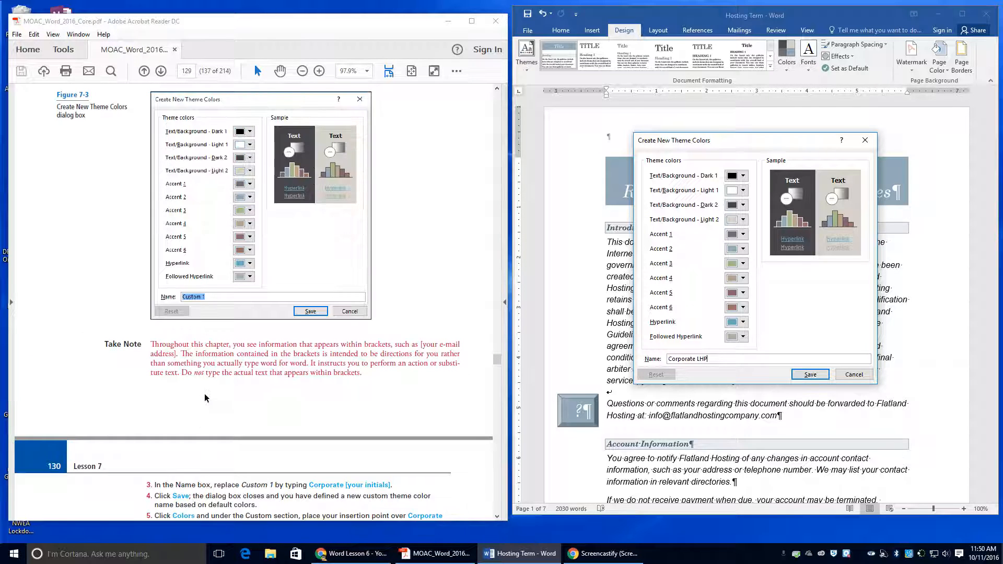
{"action": "scroll", "coordinate": [208, 410], "scroll_direction": "down", "scroll_amount": 3}
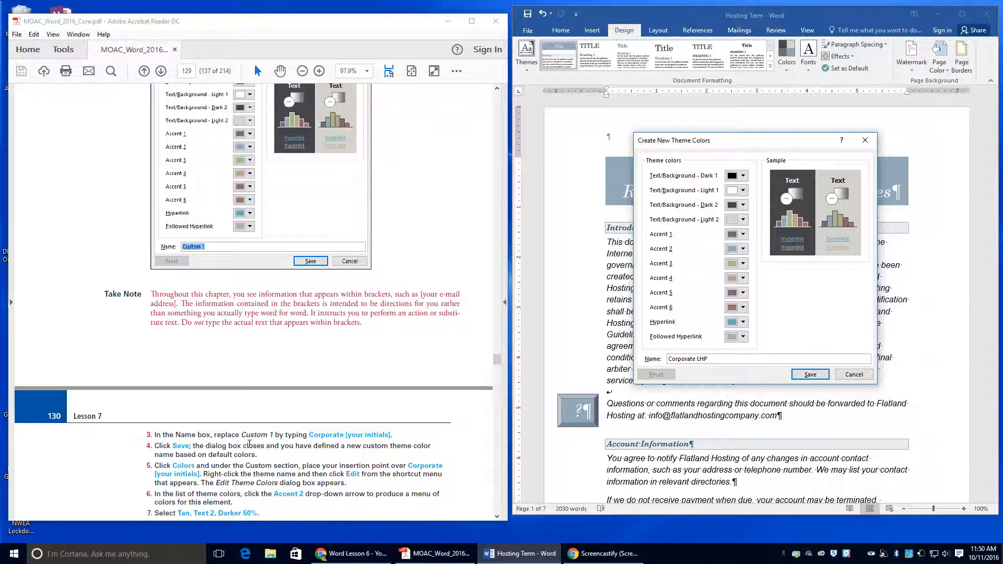
{"action": "left_click", "coordinate": [800, 376]}
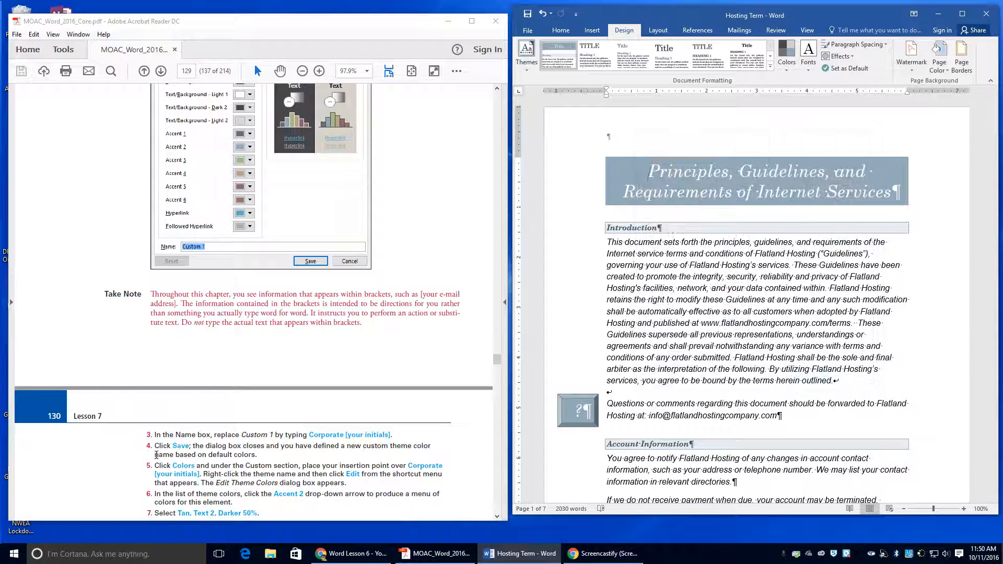
Step: Edit the Corporate LHP theme colors, setting Accent 2 to Tan, Text 2, Darker 50%, and save the color set
{"action": "left_click", "coordinate": [787, 58]}
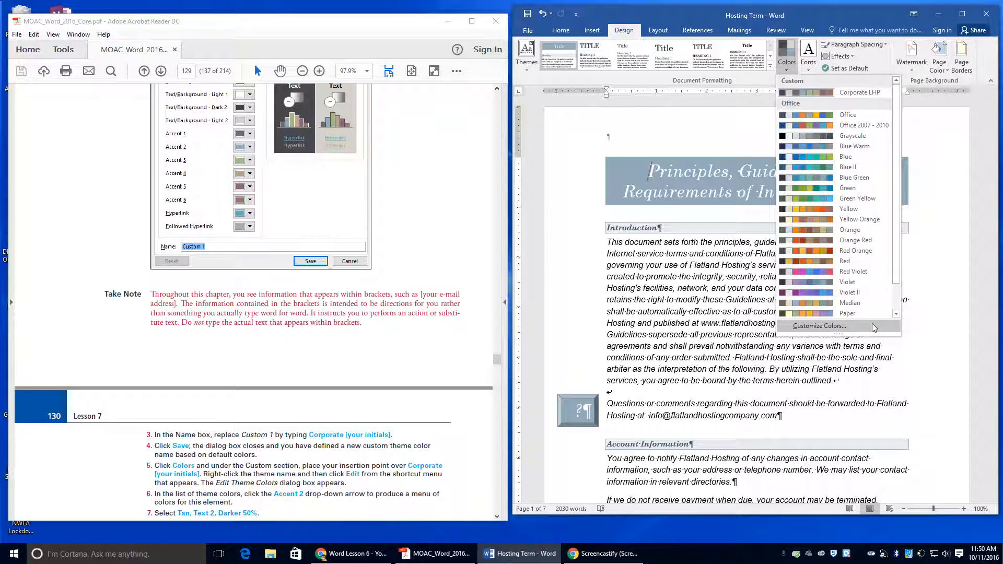
{"action": "right_click", "coordinate": [832, 99]}
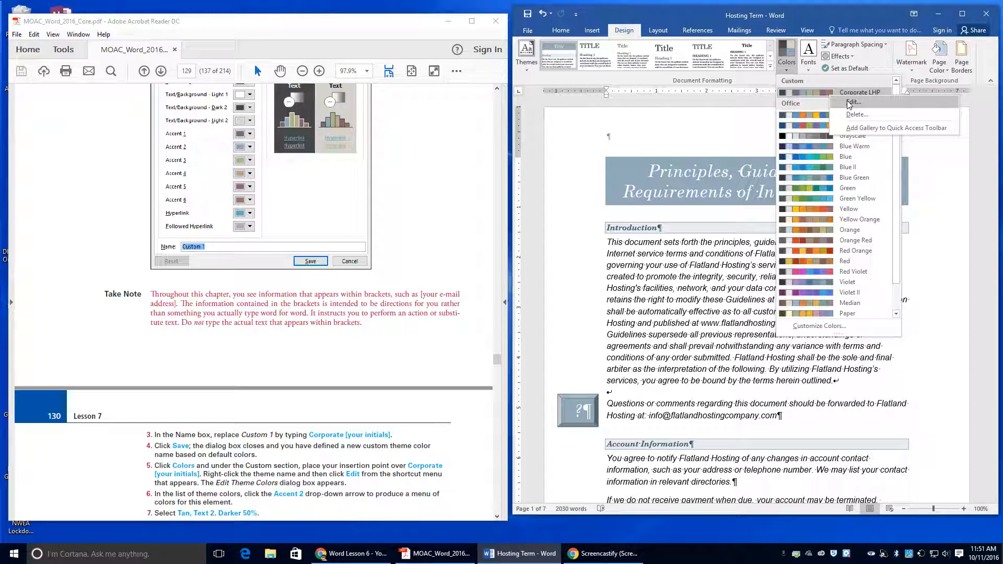
{"action": "left_click", "coordinate": [851, 102]}
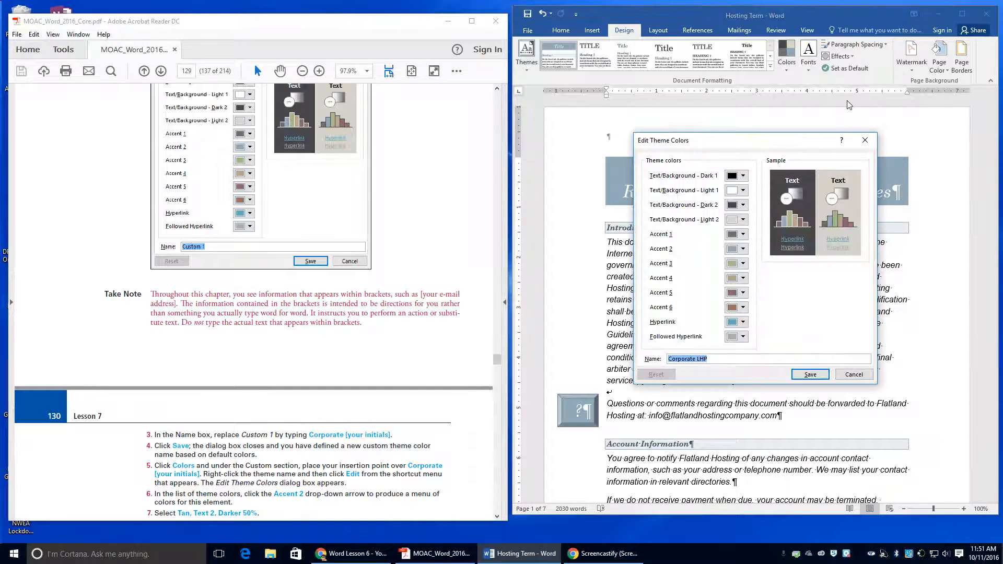
{"action": "scroll", "coordinate": [309, 445], "scroll_direction": "down", "scroll_amount": 3}
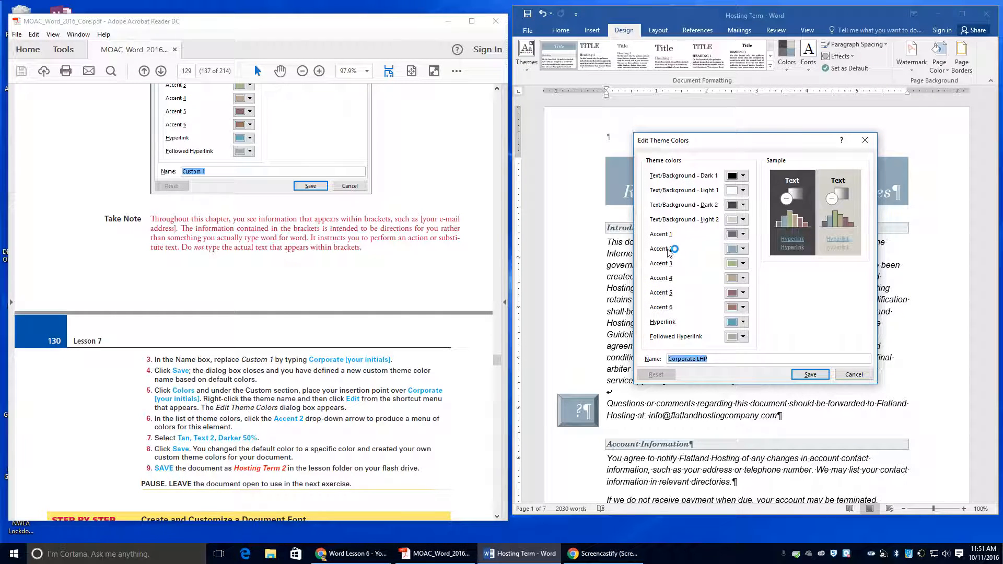
{"action": "left_click", "coordinate": [743, 250]}
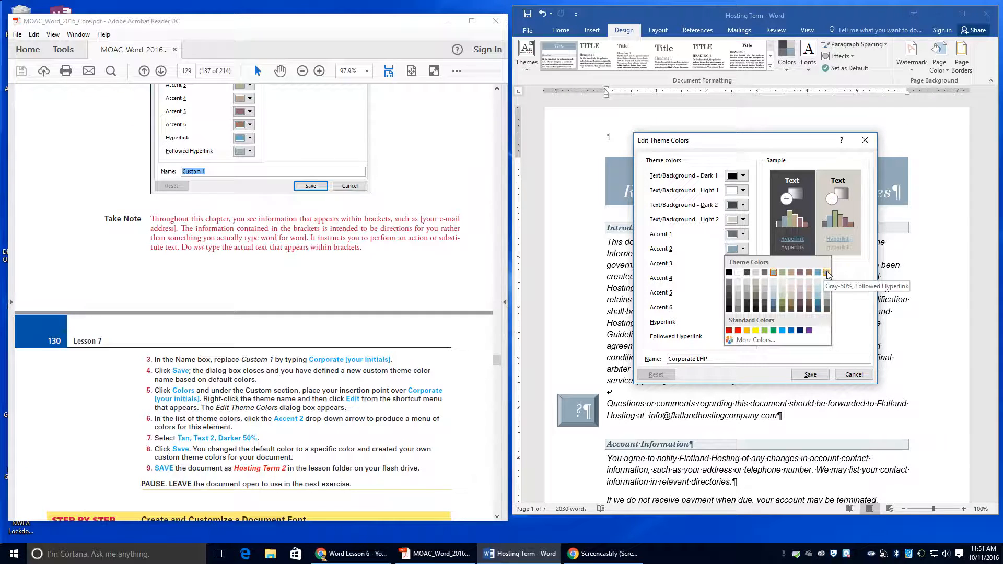
{"action": "left_click", "coordinate": [756, 296]}
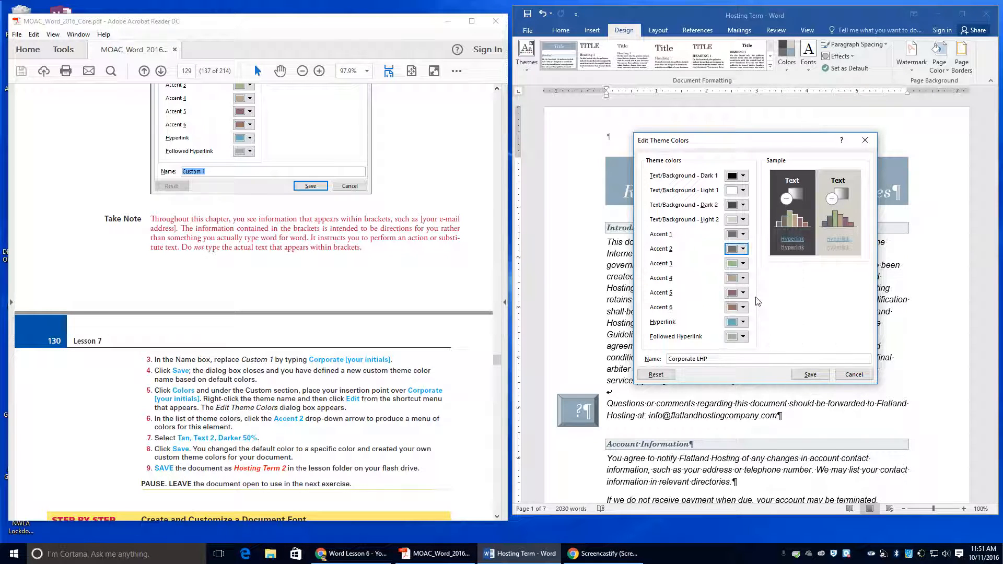
{"action": "left_click", "coordinate": [743, 249]}
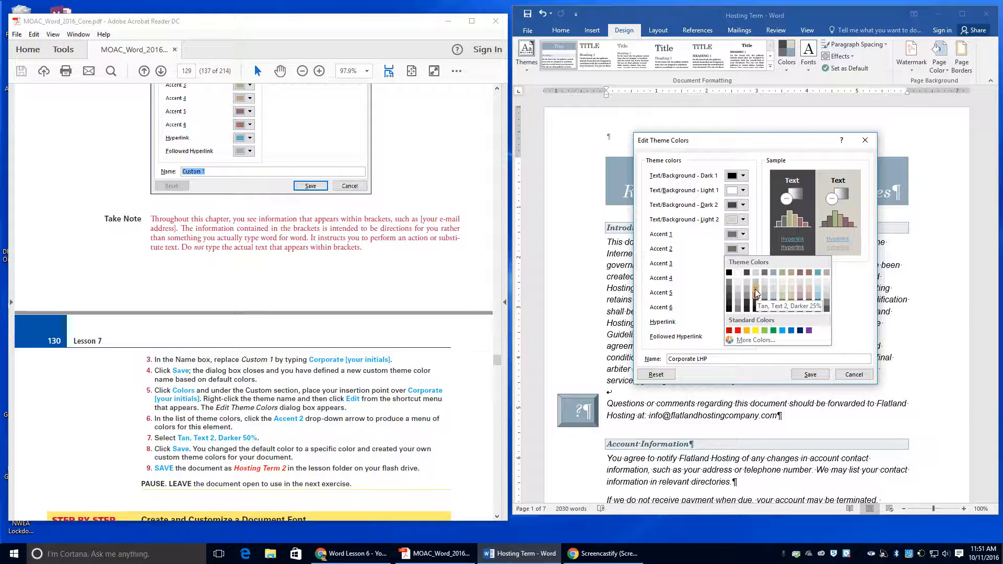
{"action": "left_click", "coordinate": [809, 372]}
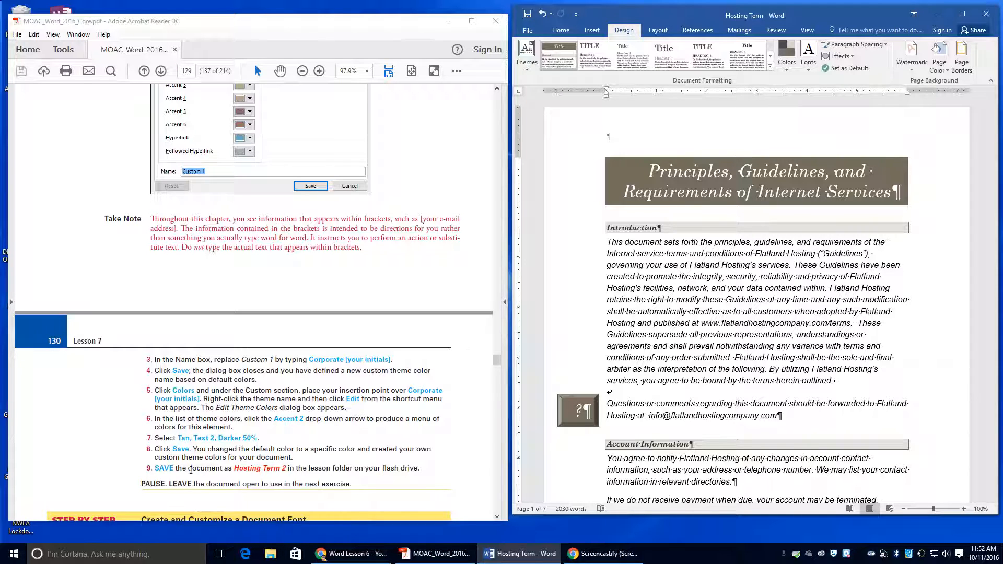
Step: Save the document as Hosting Term 2 in the Lesson 7 folder
{"action": "left_click", "coordinate": [528, 30]}
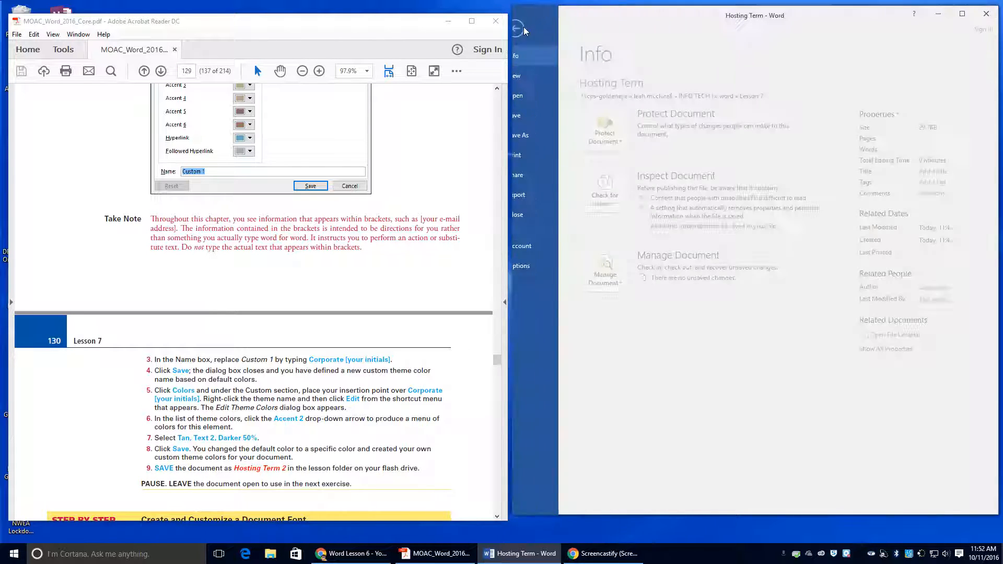
{"action": "left_click", "coordinate": [541, 135]}
{"action": "left_click", "coordinate": [638, 168]}
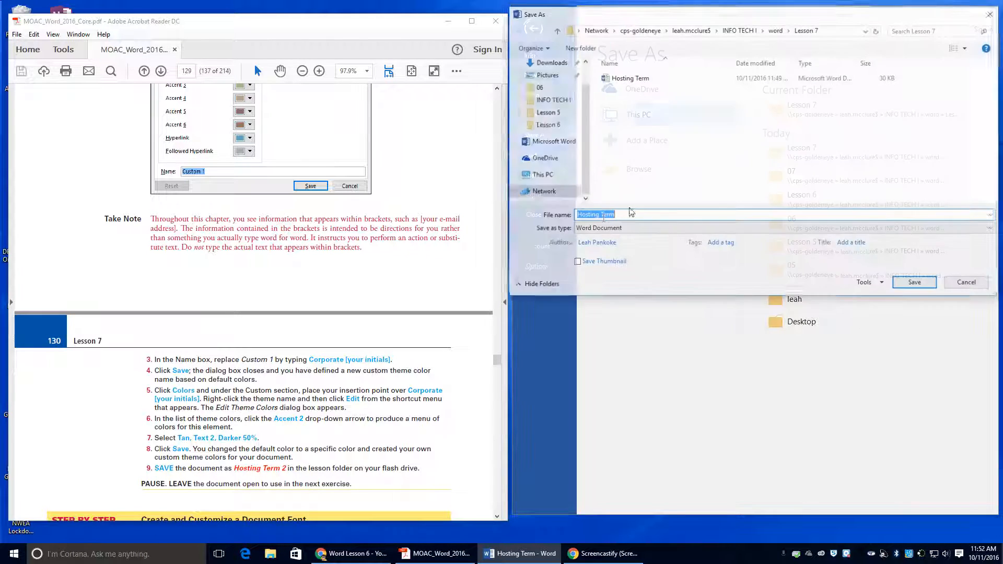
{"action": "left_click", "coordinate": [619, 217]}
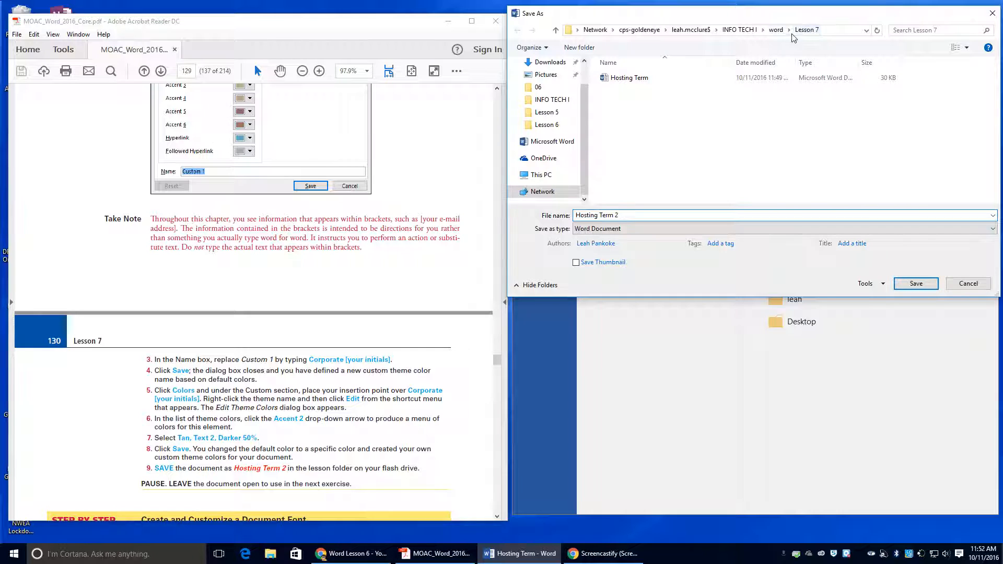
{"action": "left_click", "coordinate": [902, 283]}
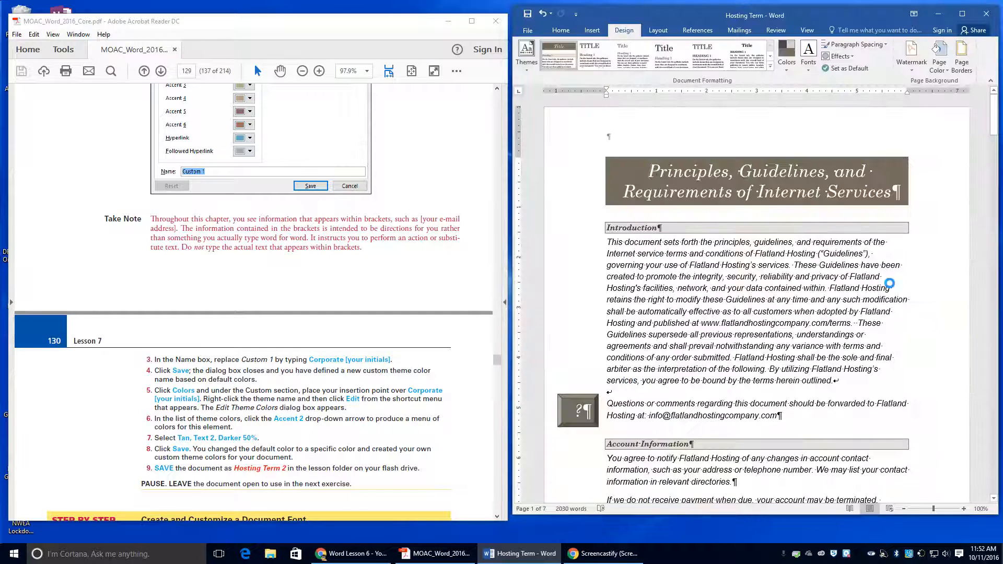
Step: Start a new custom set of theme fonts and name it Corporate Fonts LHP
{"action": "scroll", "coordinate": [288, 387], "scroll_direction": "down", "scroll_amount": 3}
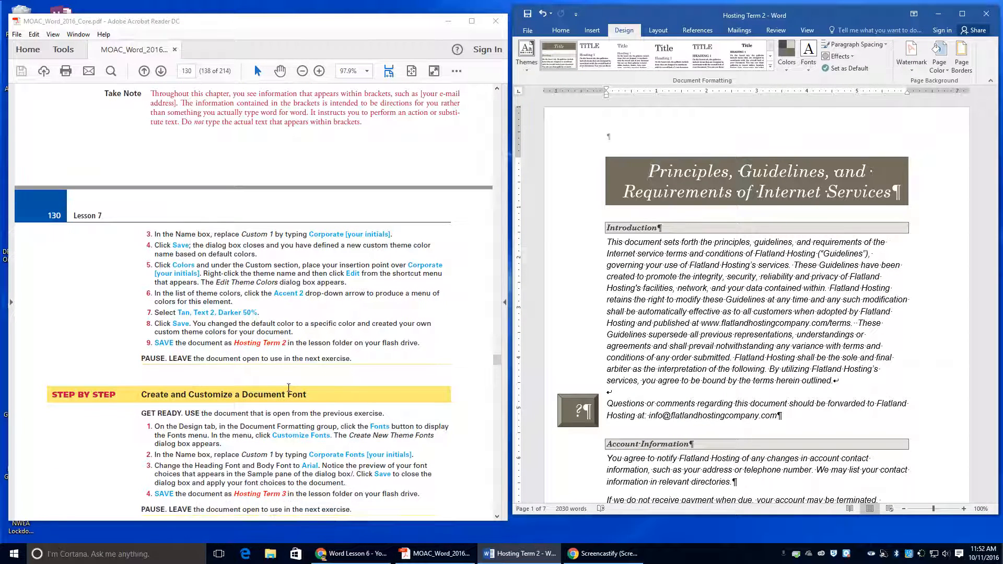
{"action": "scroll", "coordinate": [289, 388], "scroll_direction": "down", "scroll_amount": 2}
{"action": "left_click", "coordinate": [243, 349]}
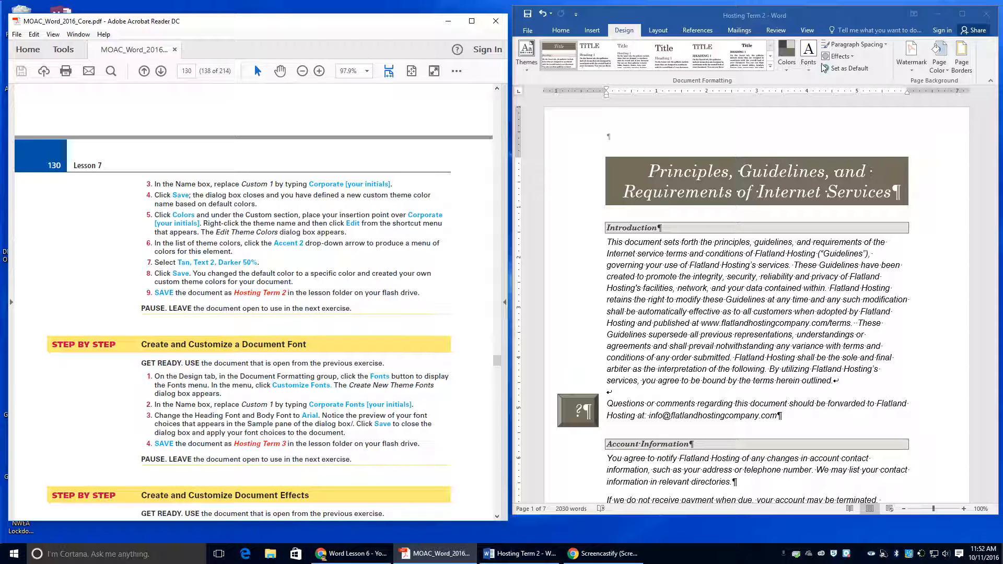
{"action": "left_click", "coordinate": [804, 66]}
{"action": "left_click", "coordinate": [804, 67]}
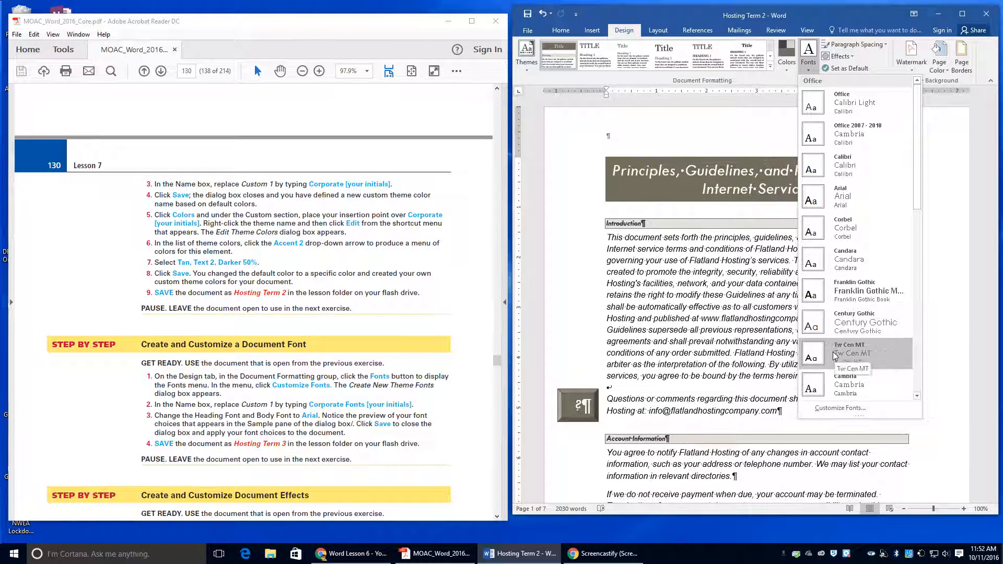
{"action": "left_click", "coordinate": [841, 408]}
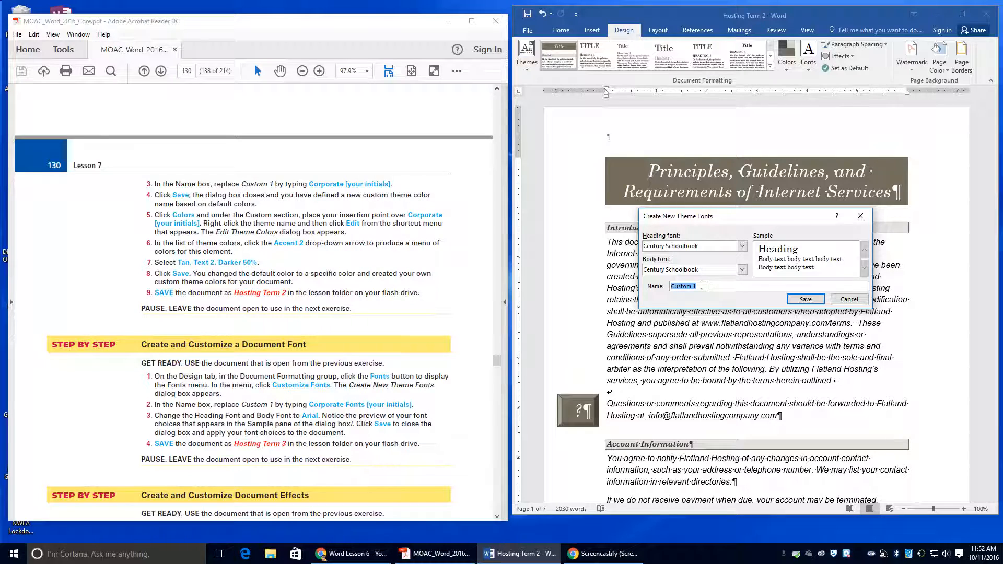
{"action": "type", "text": "Corporate Fonts LHP"}
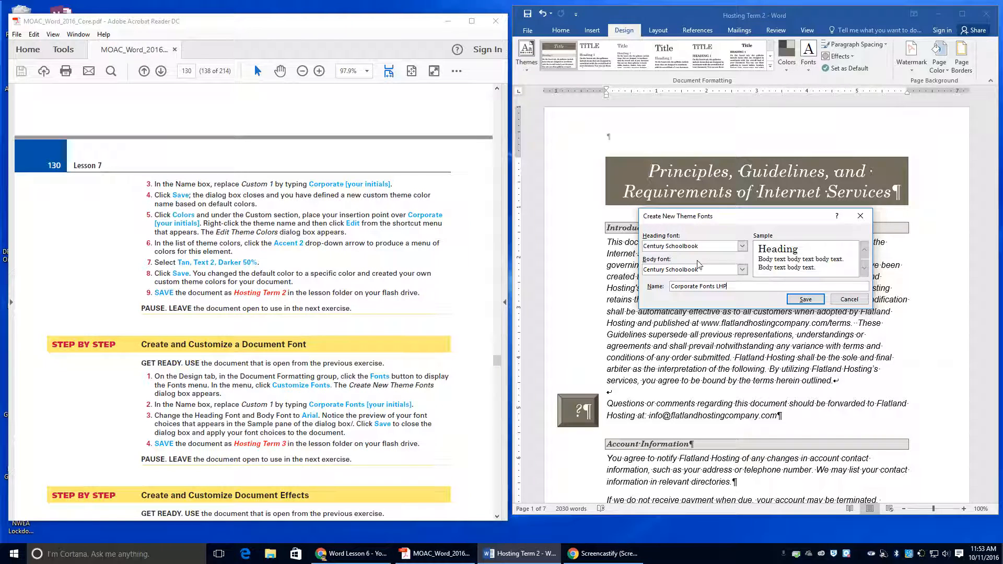
Step: Set the heading font of the new theme font set to Arial and save the set
{"action": "left_click", "coordinate": [742, 246]}
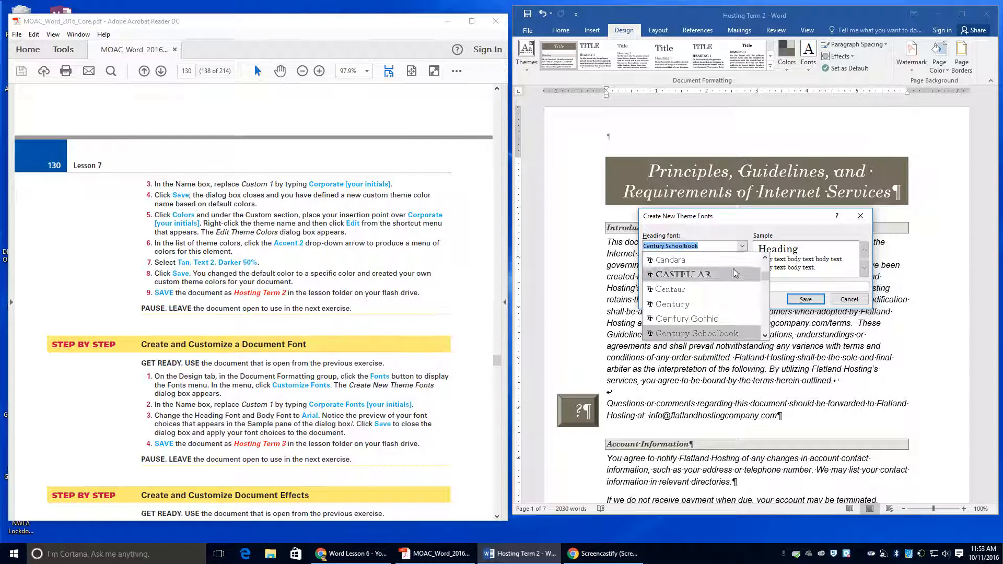
{"action": "scroll", "coordinate": [712, 305], "scroll_direction": "up", "scroll_amount": 5}
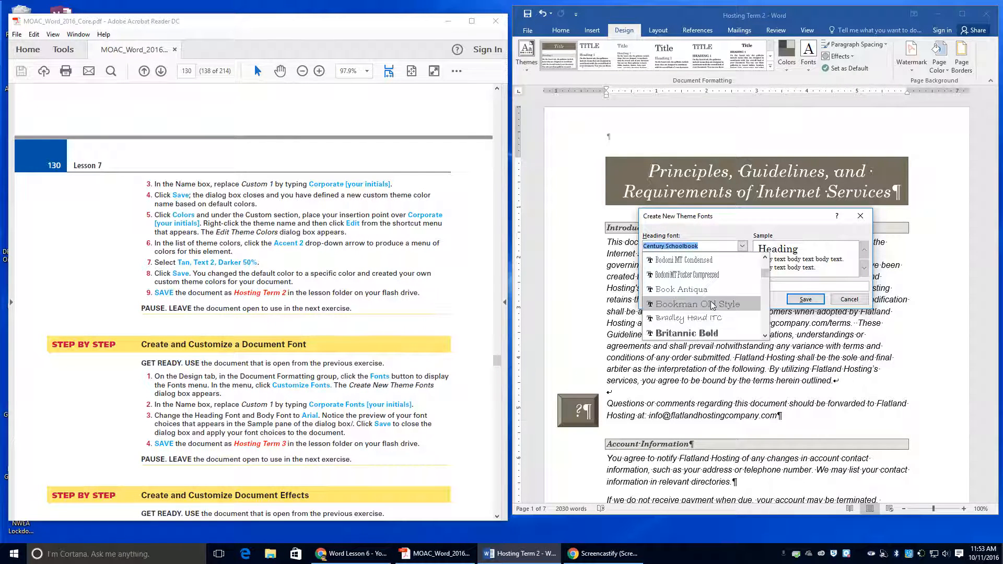
{"action": "type", "text": "A"}
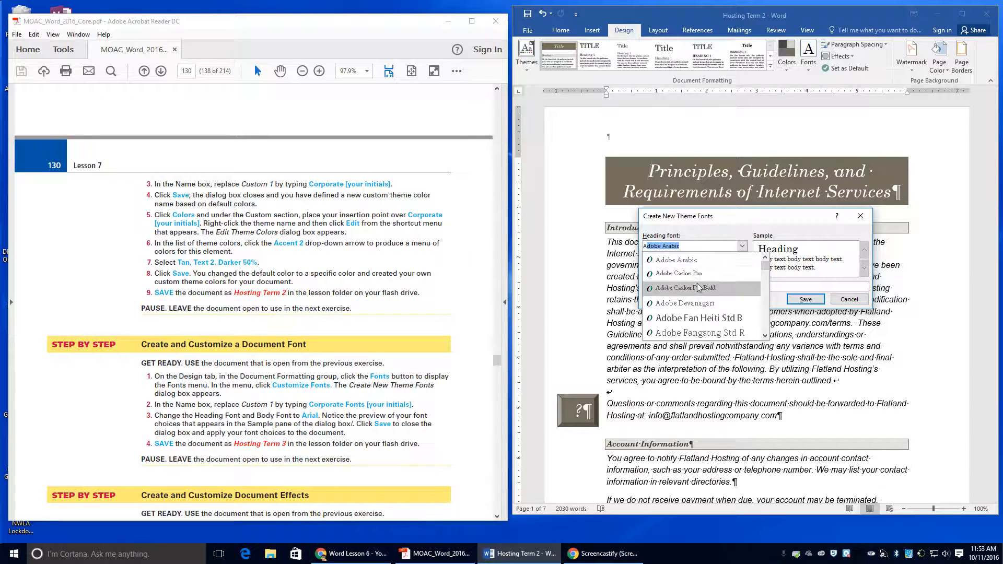
{"action": "type", "text": "rial"}
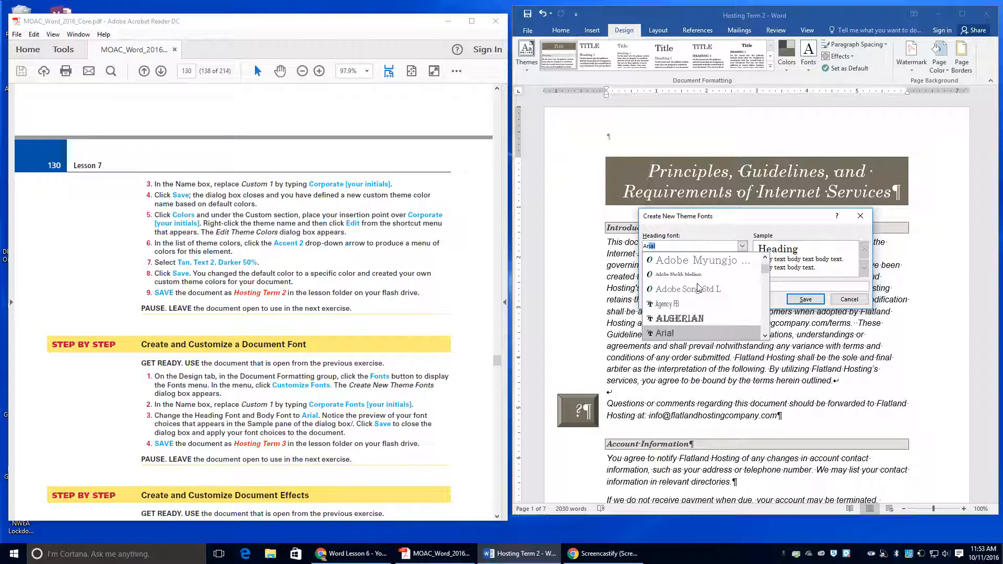
{"action": "left_click", "coordinate": [682, 335]}
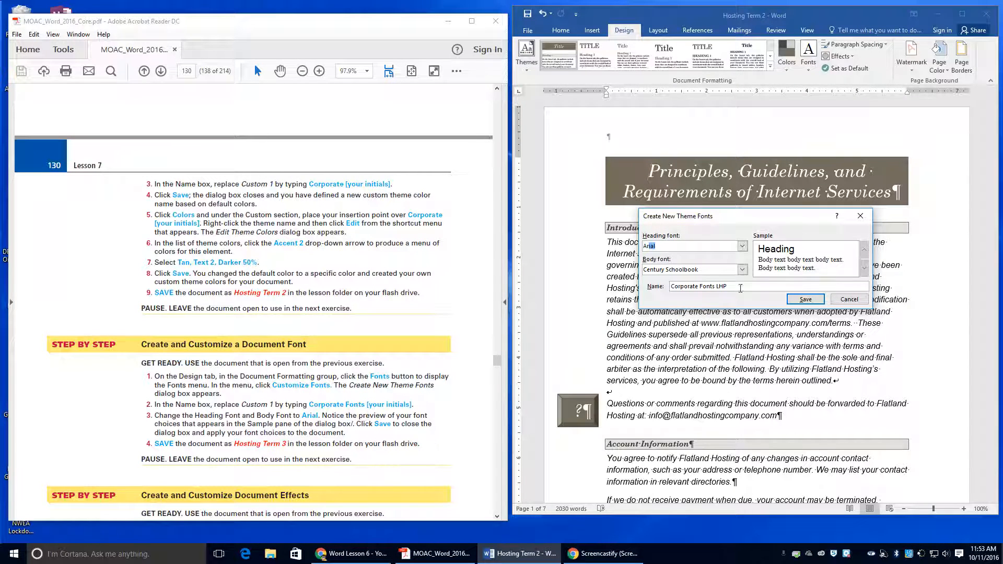
{"action": "left_click", "coordinate": [805, 300]}
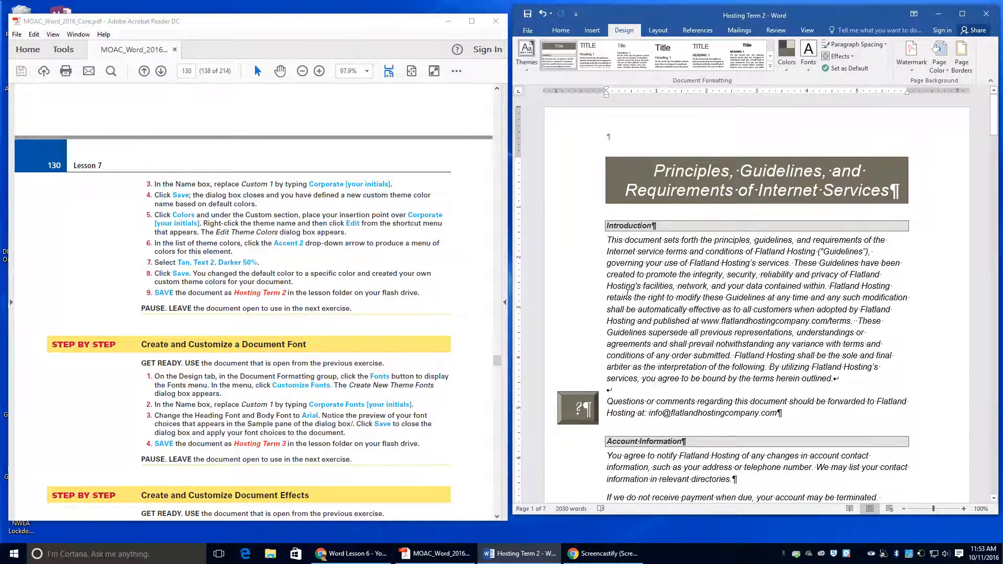
Step: Save the document as Hosting Term 3 in the Lesson 7 folder
{"action": "left_click", "coordinate": [528, 30]}
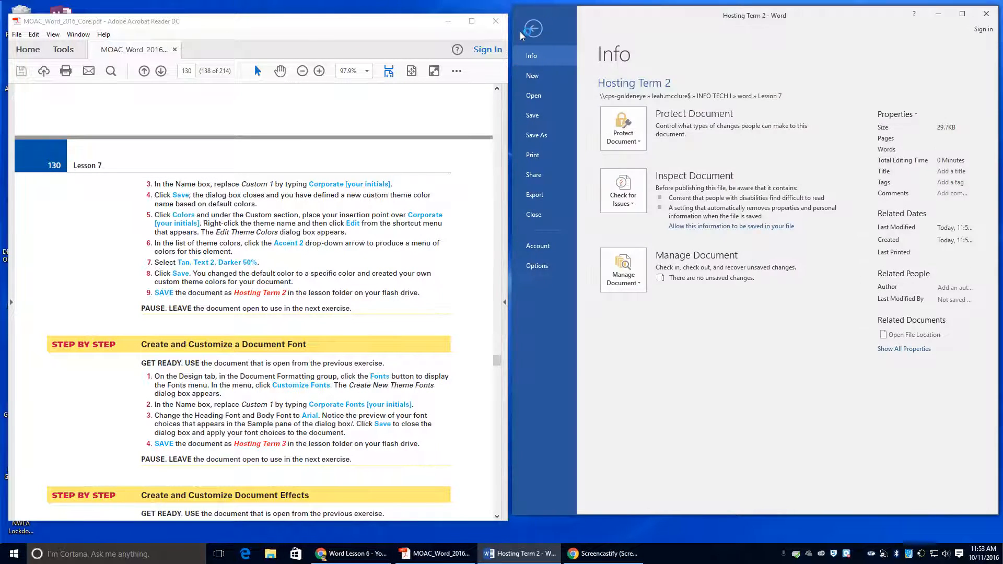
{"action": "left_click", "coordinate": [536, 135]}
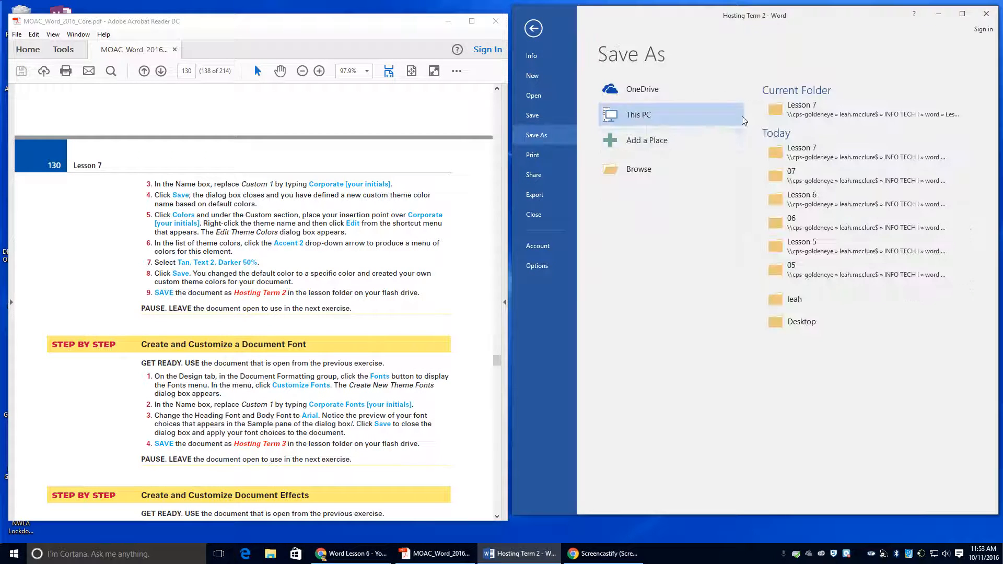
{"action": "left_click", "coordinate": [810, 108]}
{"action": "type", "text": "Hosting Term"}
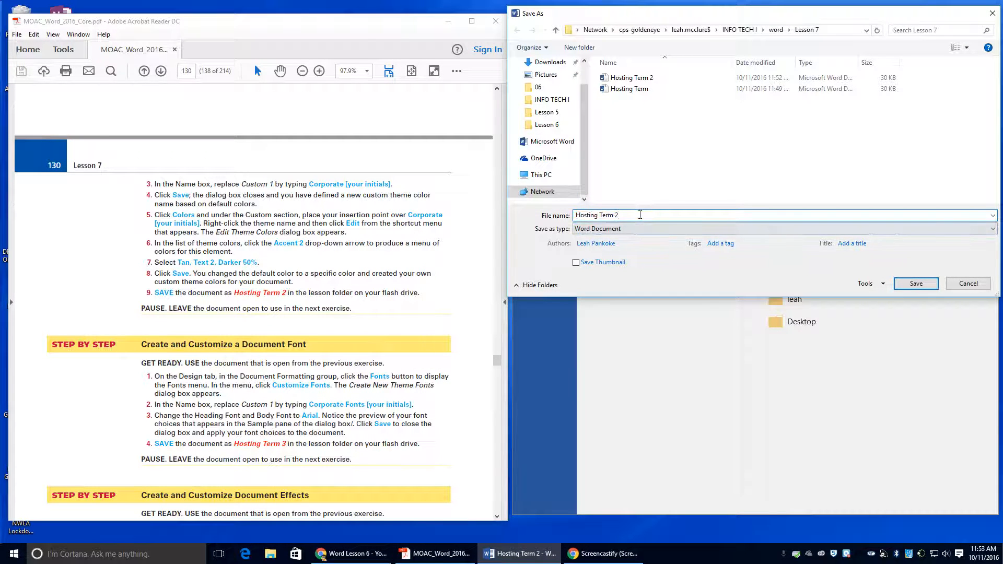
{"action": "left_click", "coordinate": [641, 215]}
{"action": "left_click", "coordinate": [915, 283]}
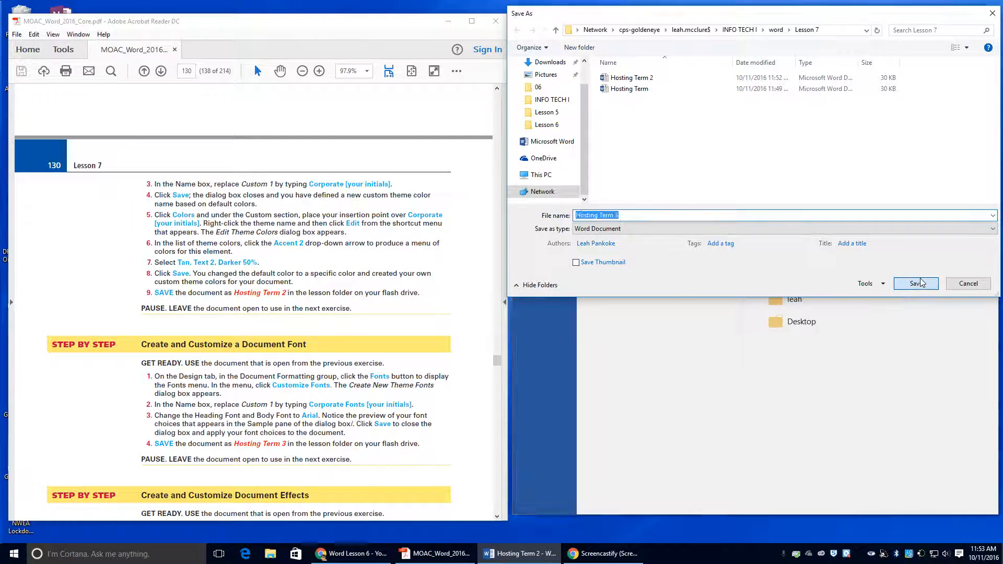
Step: Apply the built-in Lines (Distinctive) style set to the document
{"action": "scroll", "coordinate": [374, 496], "scroll_direction": "down", "scroll_amount": 3}
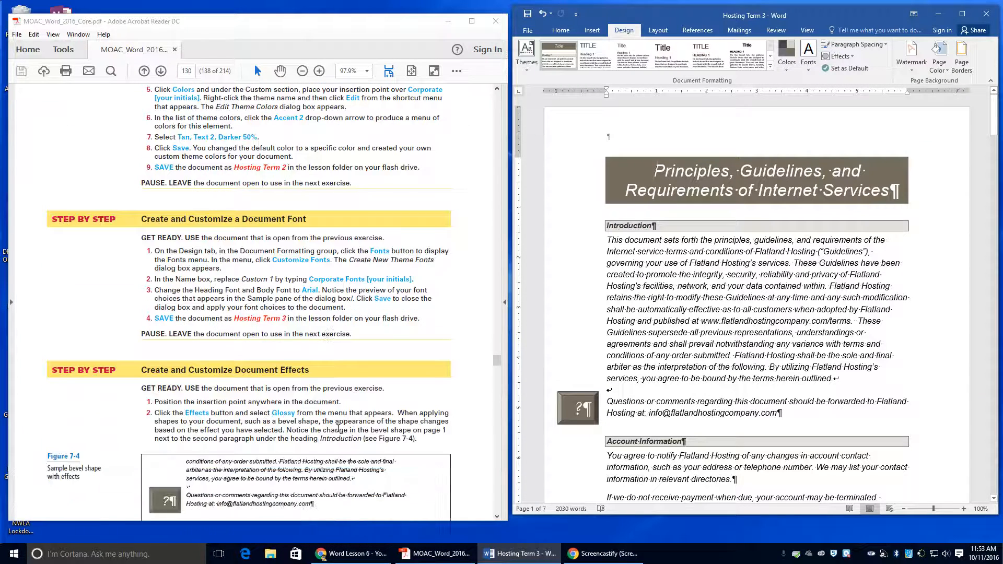
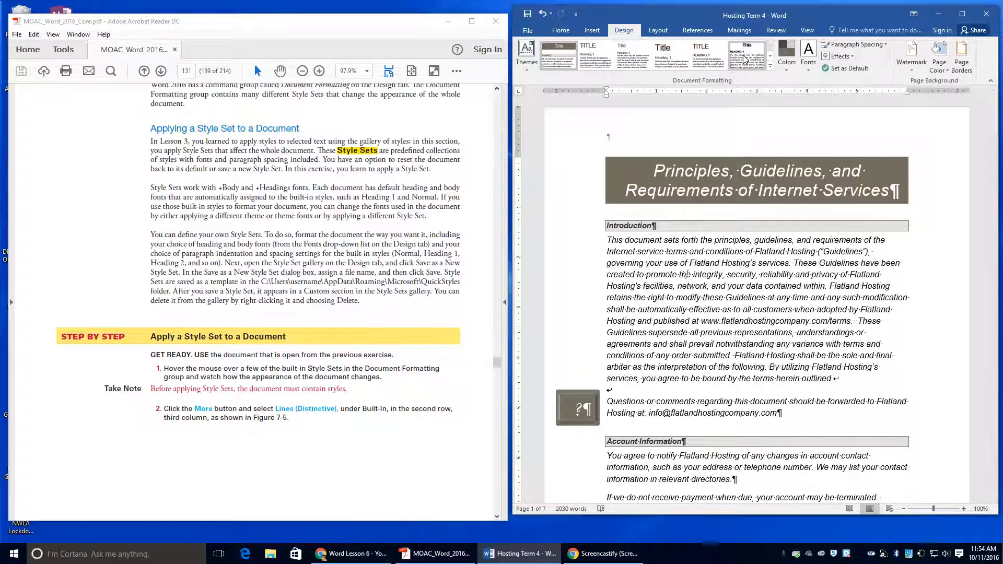
{"action": "left_click", "coordinate": [772, 68]}
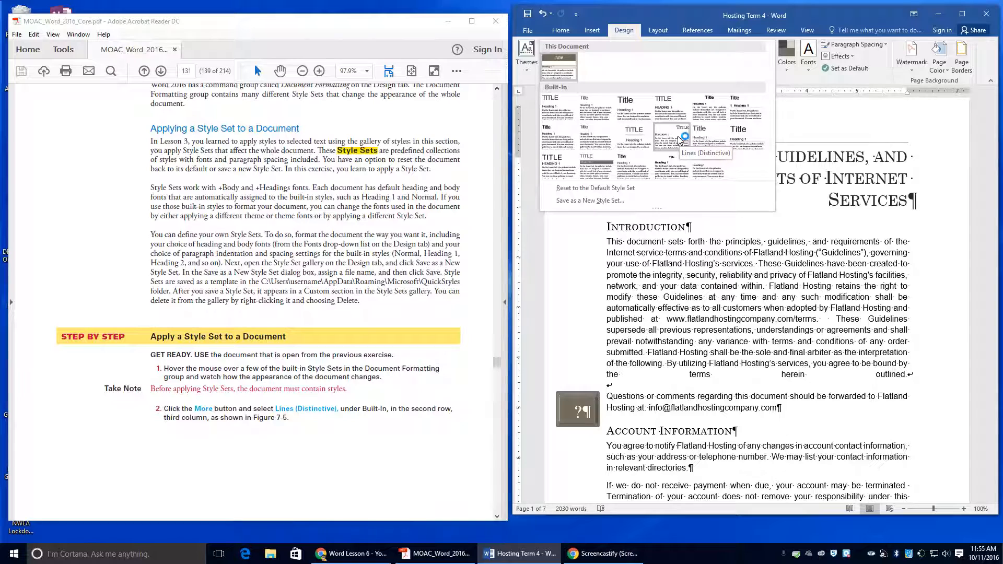
{"action": "left_click", "coordinate": [678, 136]}
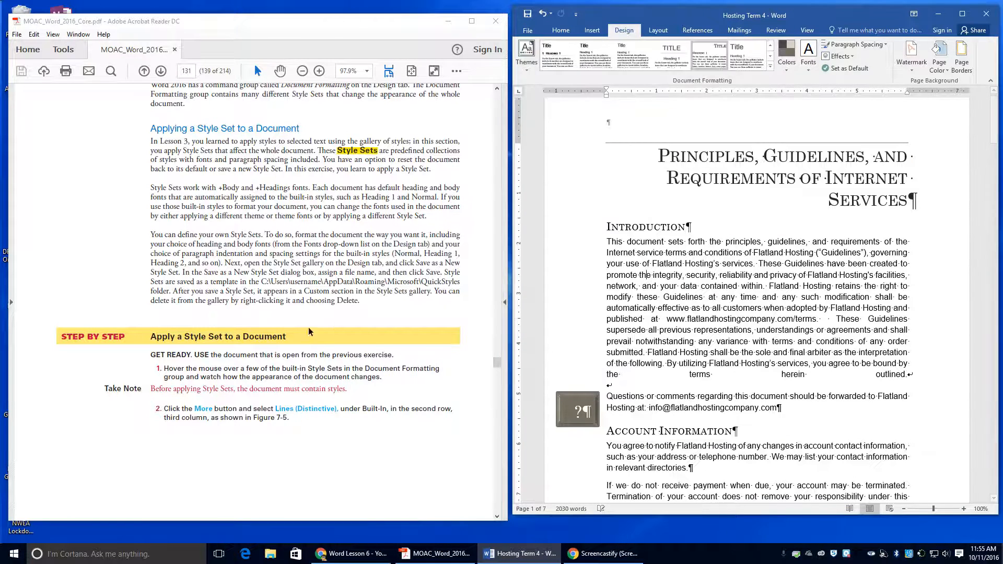
Step: Save the document as Hosting Term 5 in the Lesson 7 folder and close it
{"action": "scroll", "coordinate": [308, 327], "scroll_direction": "down", "scroll_amount": 5}
{"action": "scroll", "coordinate": [314, 323], "scroll_direction": "down", "scroll_amount": 2}
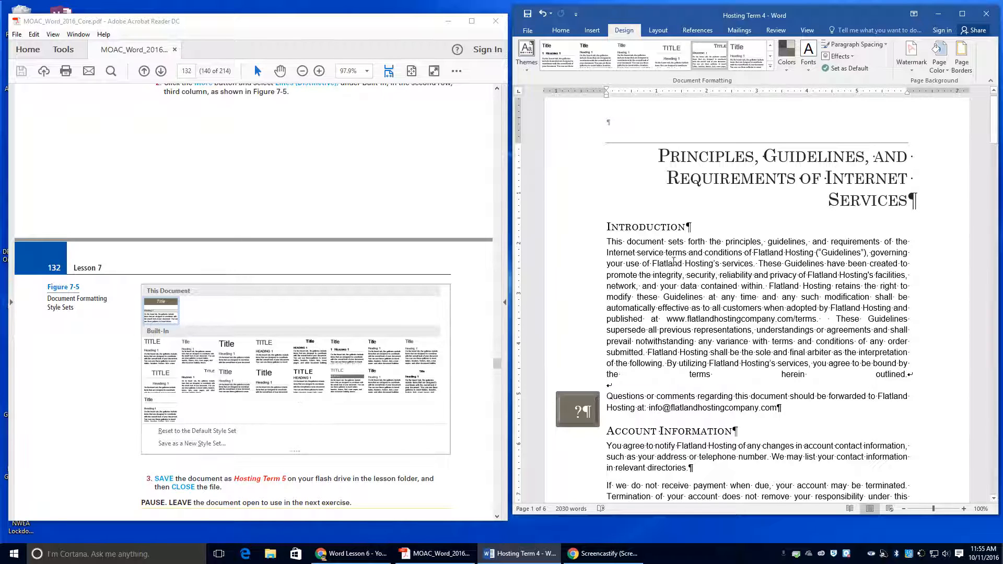
{"action": "scroll", "coordinate": [807, 226], "scroll_direction": "up", "scroll_amount": 1}
{"action": "scroll", "coordinate": [807, 225], "scroll_direction": "up", "scroll_amount": 1}
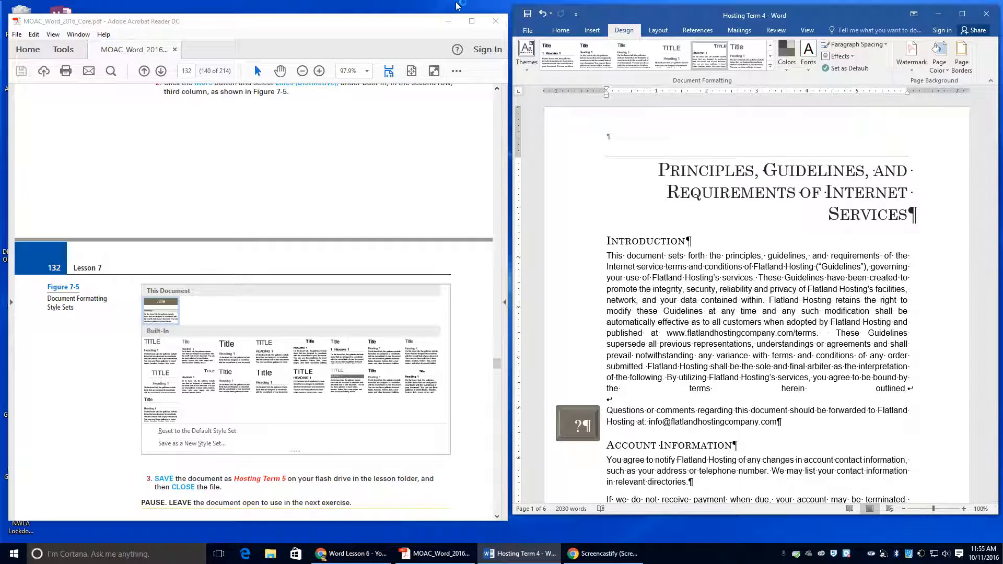
{"action": "left_click", "coordinate": [524, 33]}
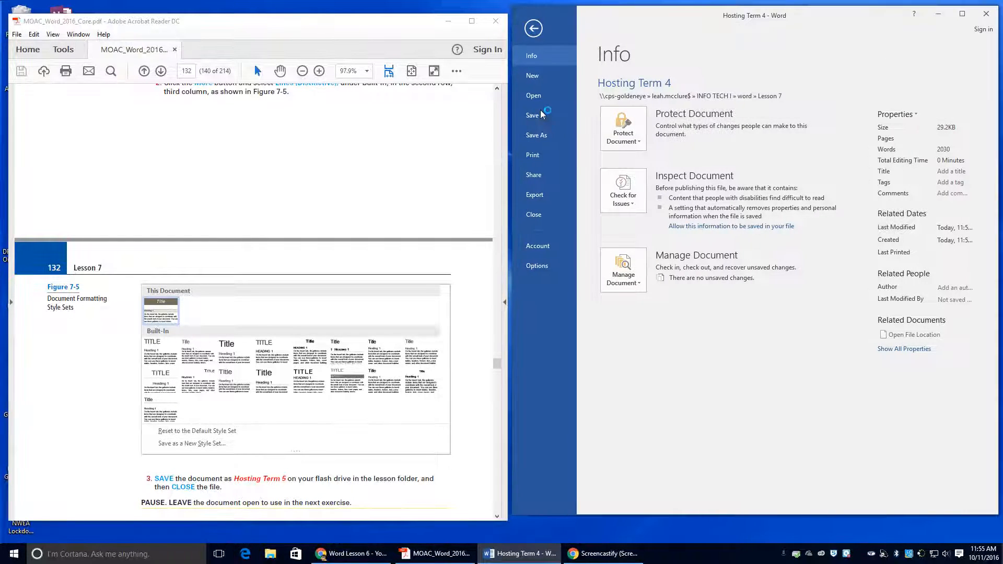
{"action": "left_click", "coordinate": [533, 134]}
{"action": "left_click", "coordinate": [850, 104]}
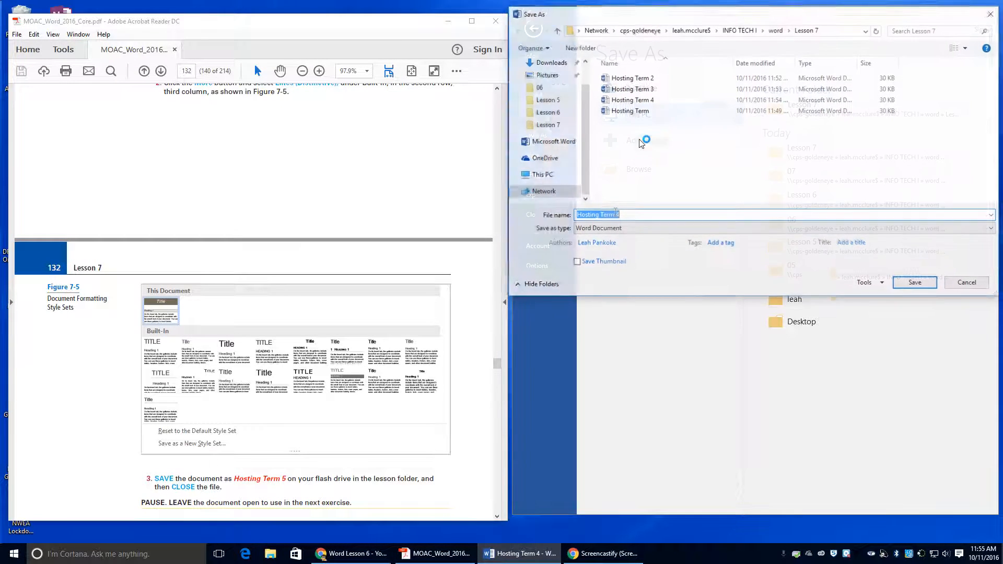
{"action": "left_click", "coordinate": [621, 215]}
{"action": "key", "text": "BackSpace"}
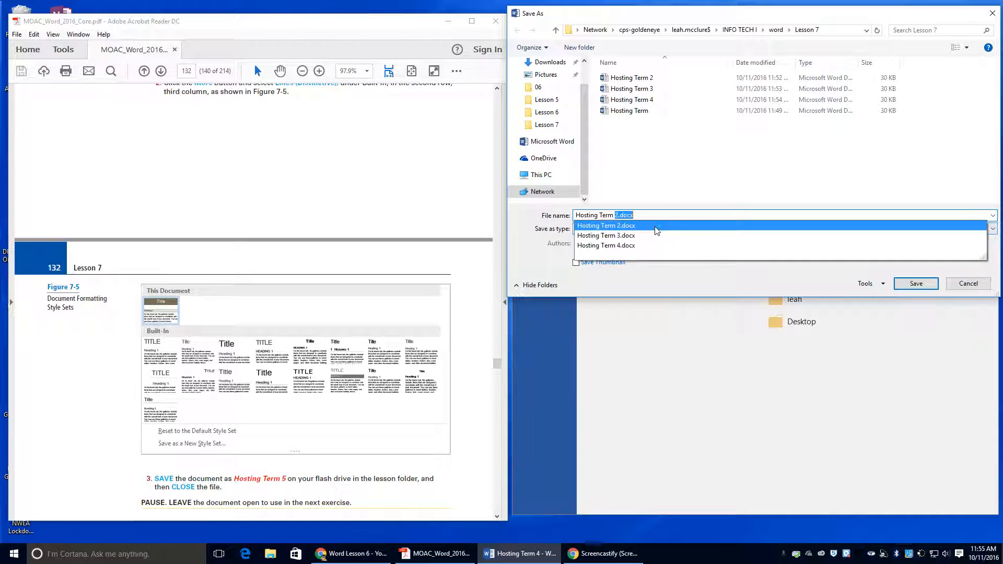
{"action": "type", "text": "5"}
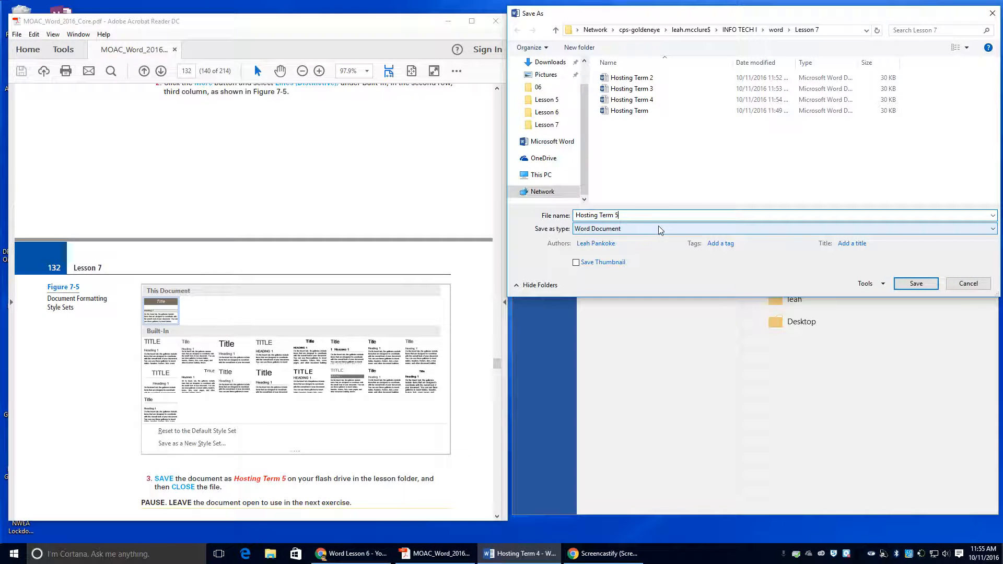
{"action": "left_click", "coordinate": [933, 286]}
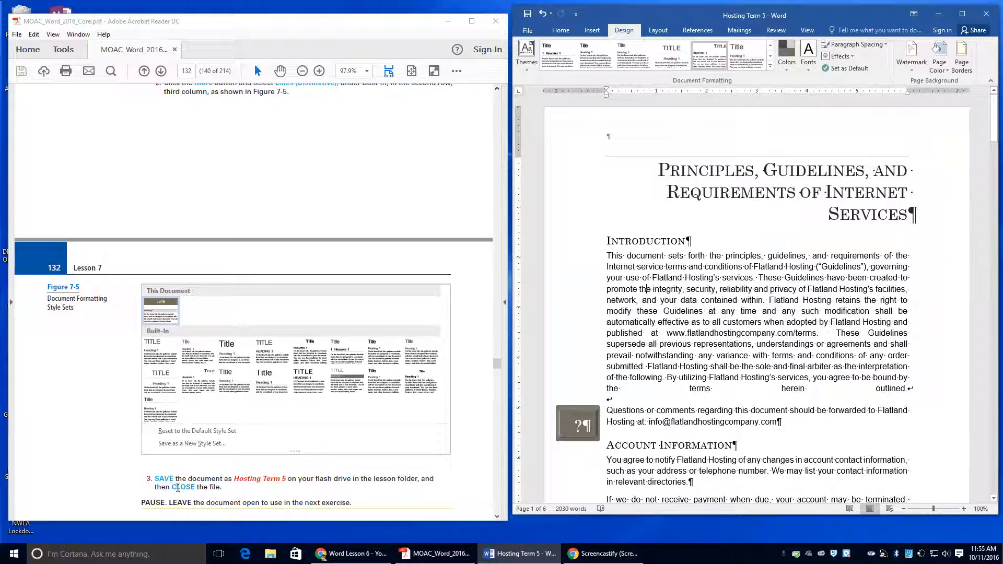
{"action": "scroll", "coordinate": [181, 484], "scroll_direction": "down", "scroll_amount": 1}
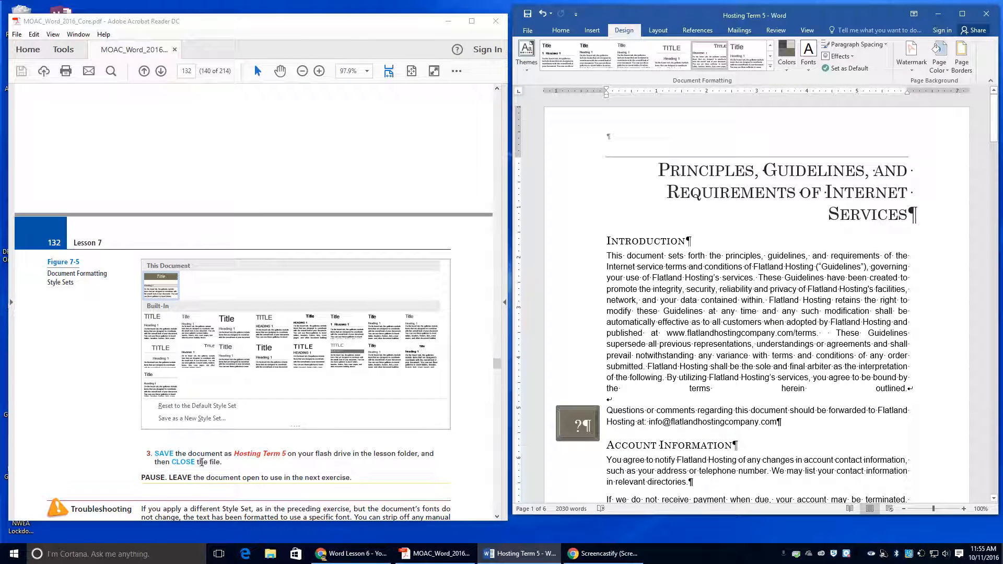
{"action": "left_click", "coordinate": [987, 14]}
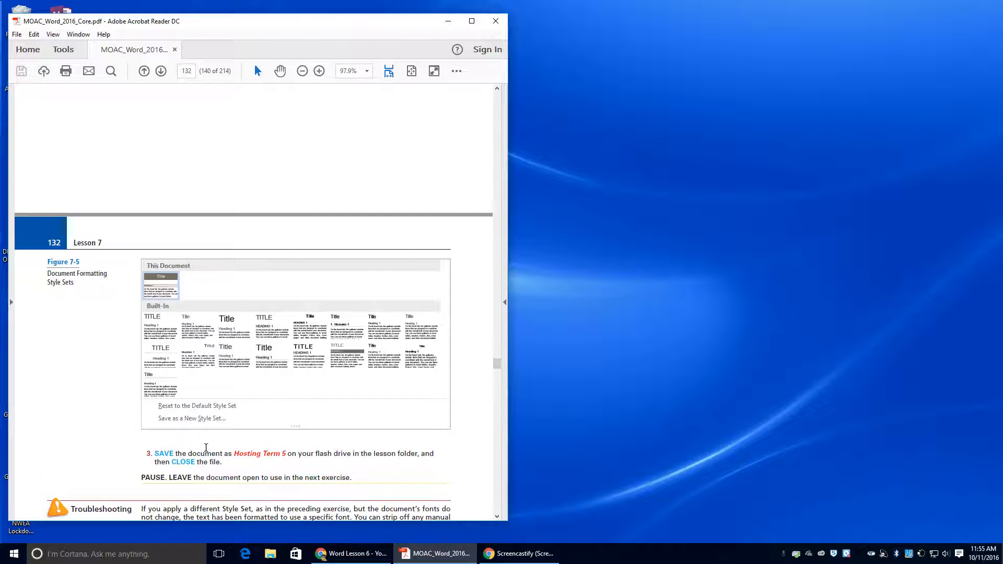
Step: Read the textbook instructions up to the Insert a Page Color exercise and select the note about leaving the document open
{"action": "scroll", "coordinate": [206, 448], "scroll_direction": "down", "scroll_amount": 10}
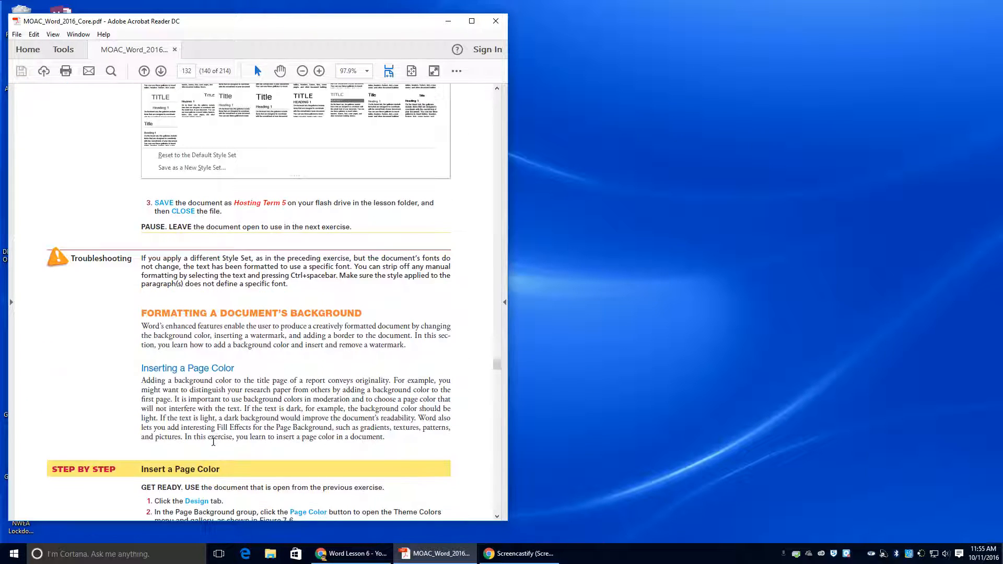
{"action": "scroll", "coordinate": [213, 443], "scroll_direction": "down", "scroll_amount": 3}
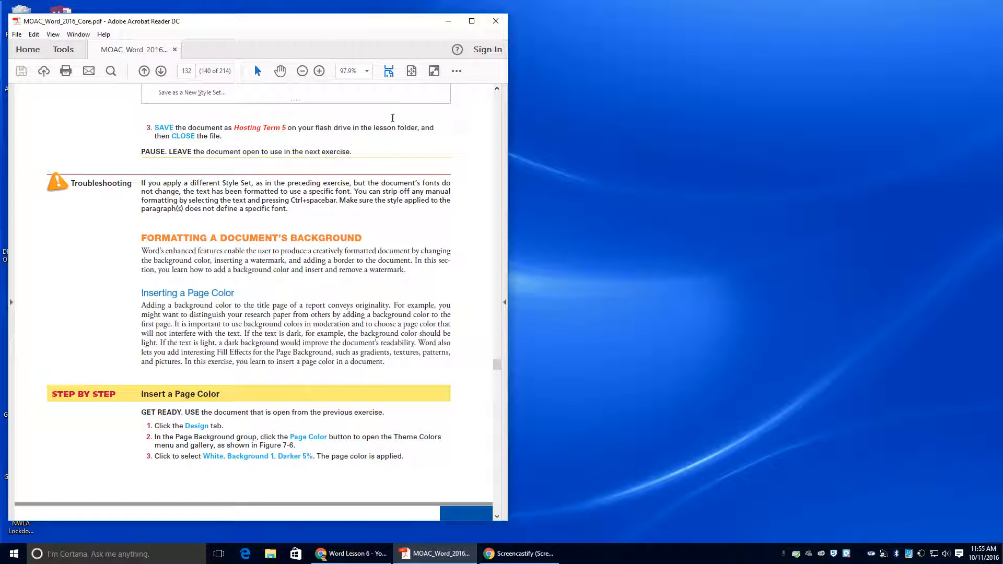
{"action": "left_click_drag", "start_coordinate": [153, 140], "coordinate": [333, 155]}
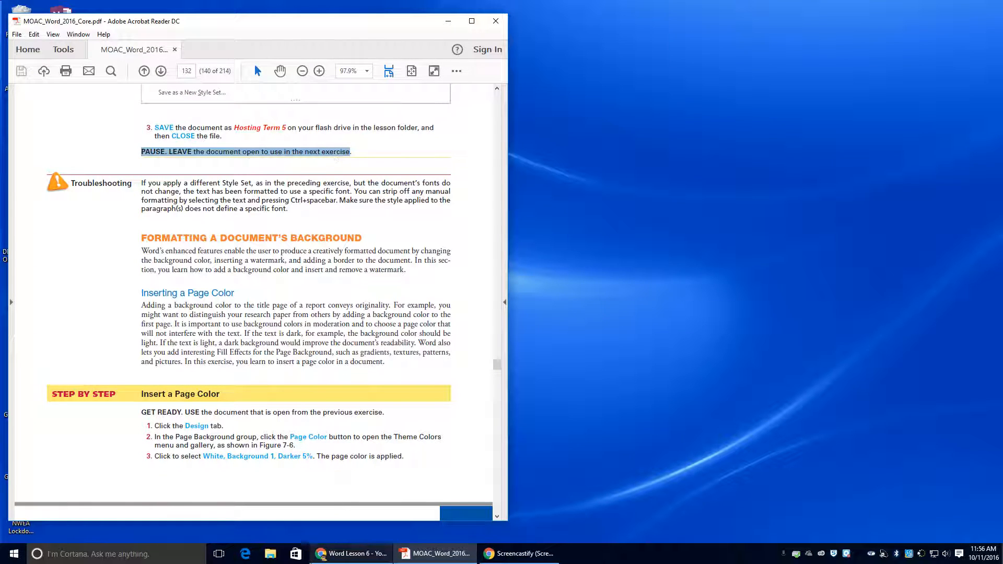
Step: Open Hosting Term 5 from the recent files in File Explorer and bring the textbook PDF back to the front
{"action": "left_click", "coordinate": [271, 555]}
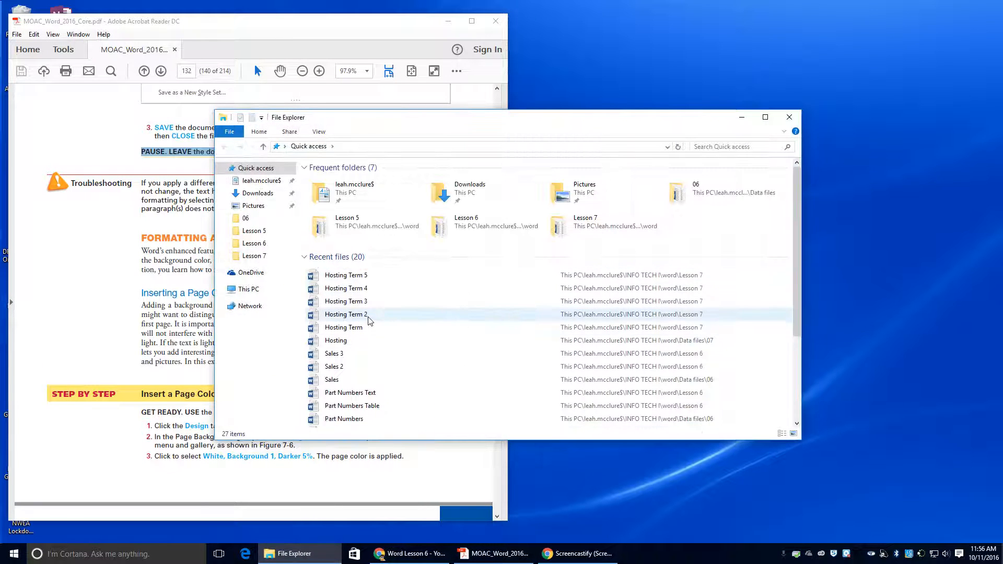
{"action": "double_click", "coordinate": [360, 275]}
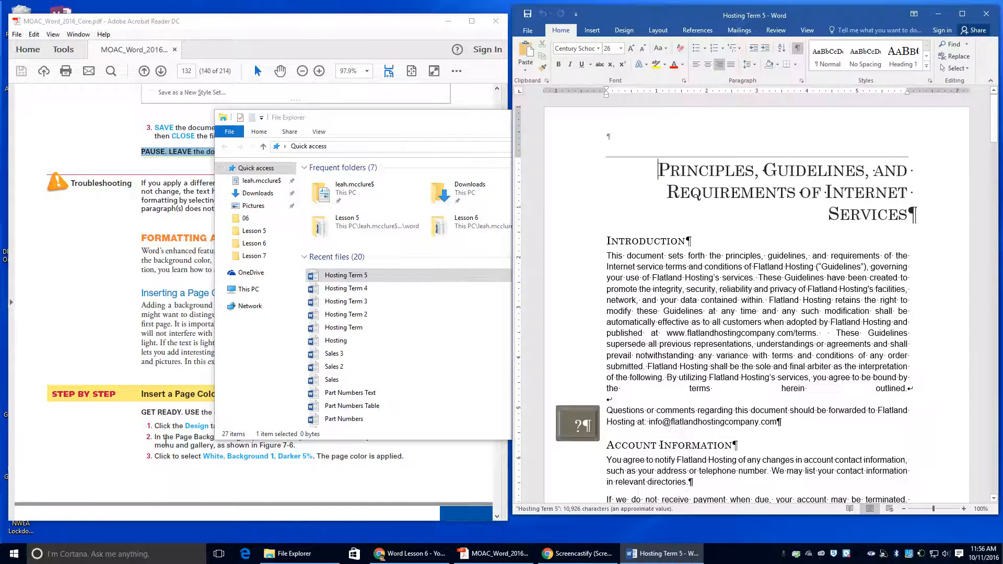
{"action": "left_click", "coordinate": [166, 442]}
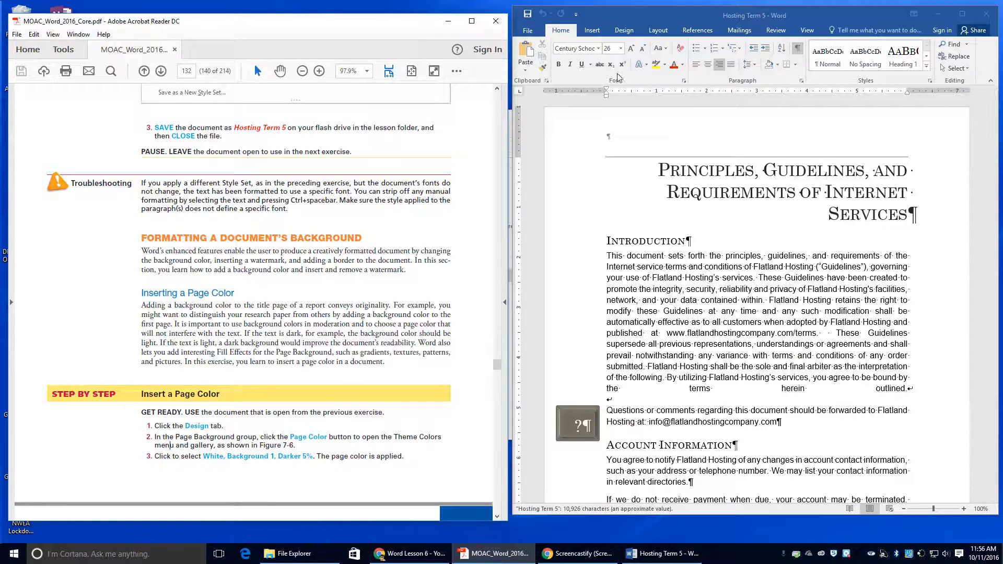
Step: Apply the page color White, Background 1, Darker 5% to the Hosting Term 5 document
{"action": "left_click", "coordinate": [625, 31]}
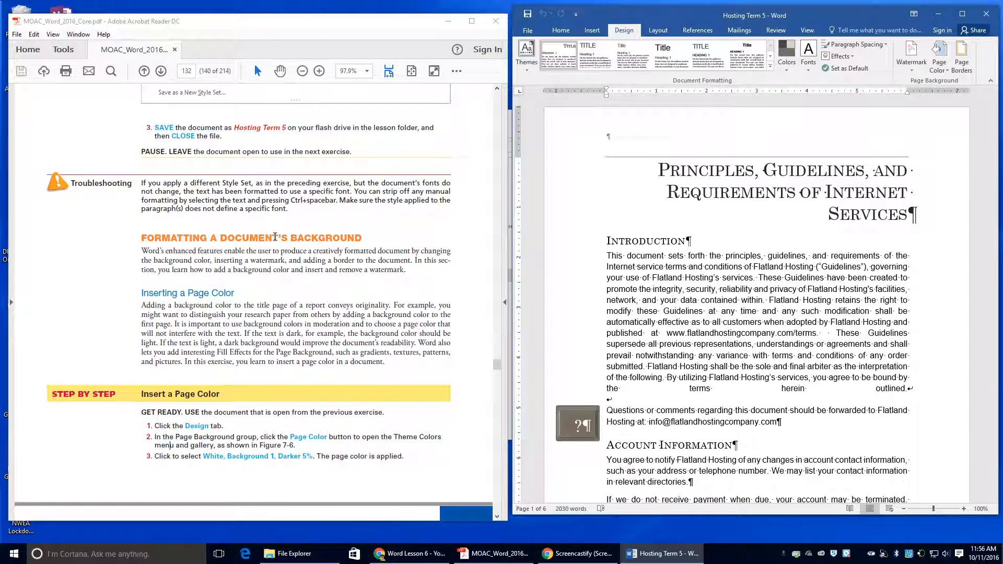
{"action": "scroll", "coordinate": [285, 167], "scroll_direction": "down", "scroll_amount": 5}
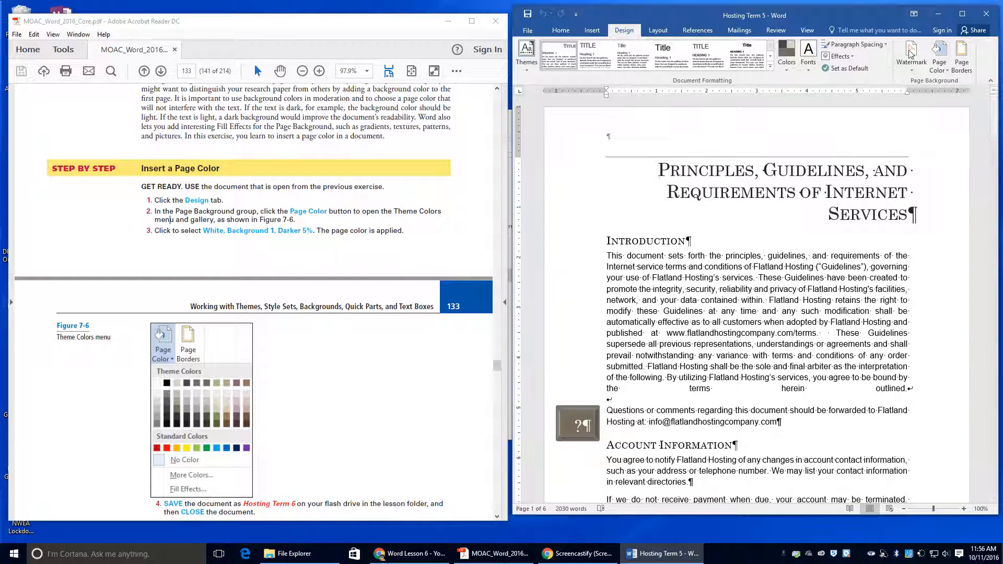
{"action": "left_click", "coordinate": [943, 67]}
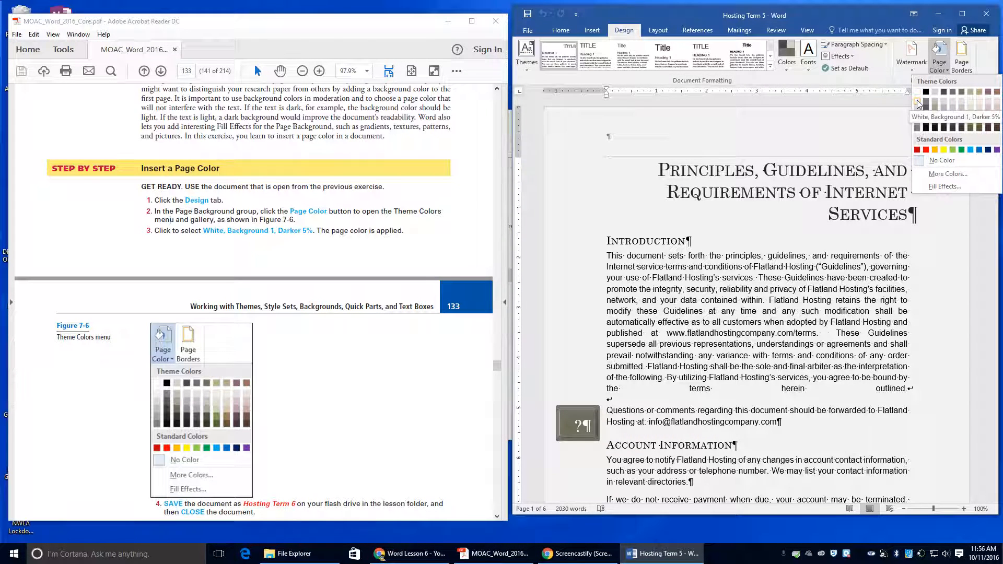
{"action": "left_click", "coordinate": [919, 104]}
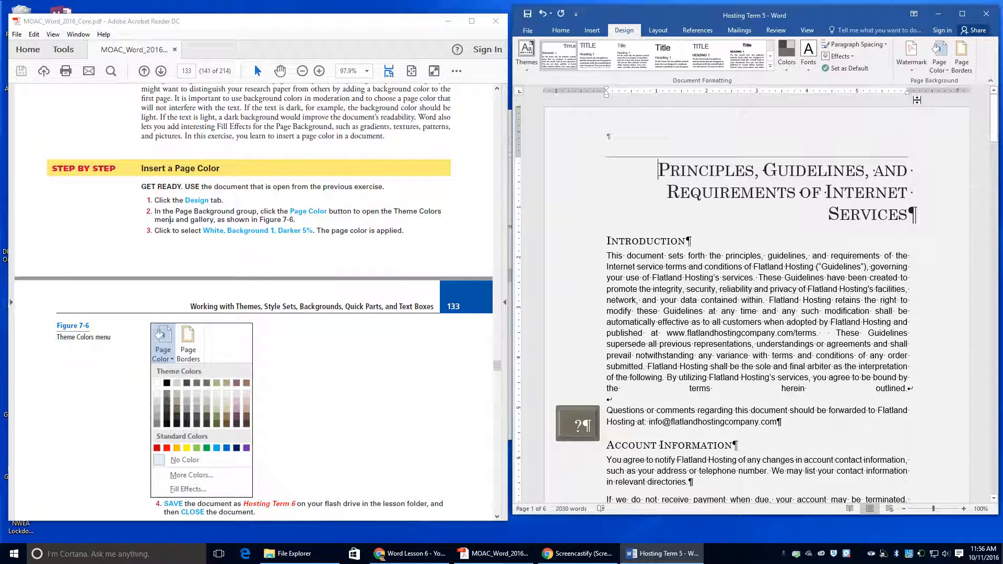
Step: Save the document as Hosting Term 6 in the Lesson 7 folder
{"action": "scroll", "coordinate": [190, 259], "scroll_direction": "down", "scroll_amount": 1}
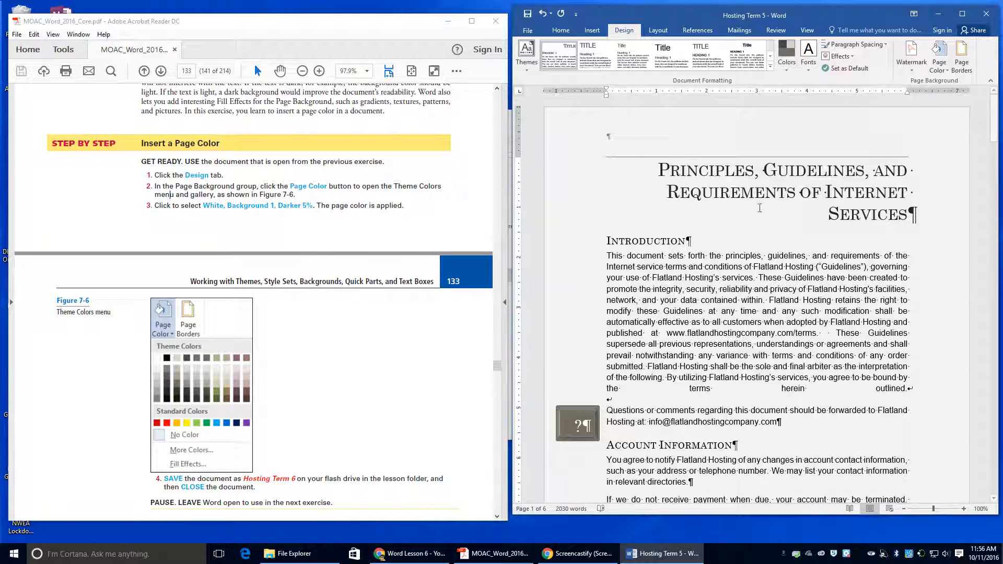
{"action": "left_click", "coordinate": [528, 30]}
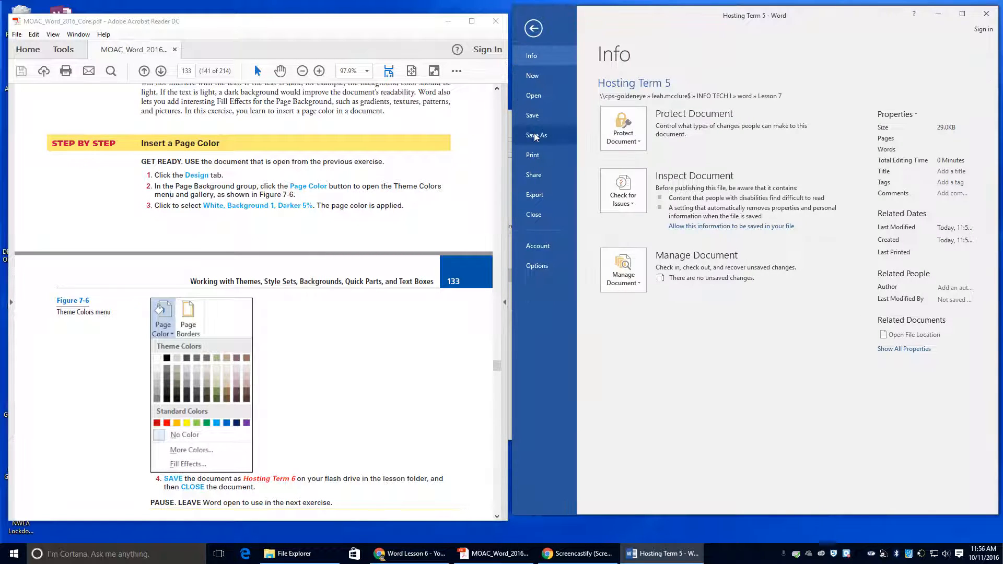
{"action": "left_click", "coordinate": [536, 135]}
{"action": "left_click", "coordinate": [790, 110]}
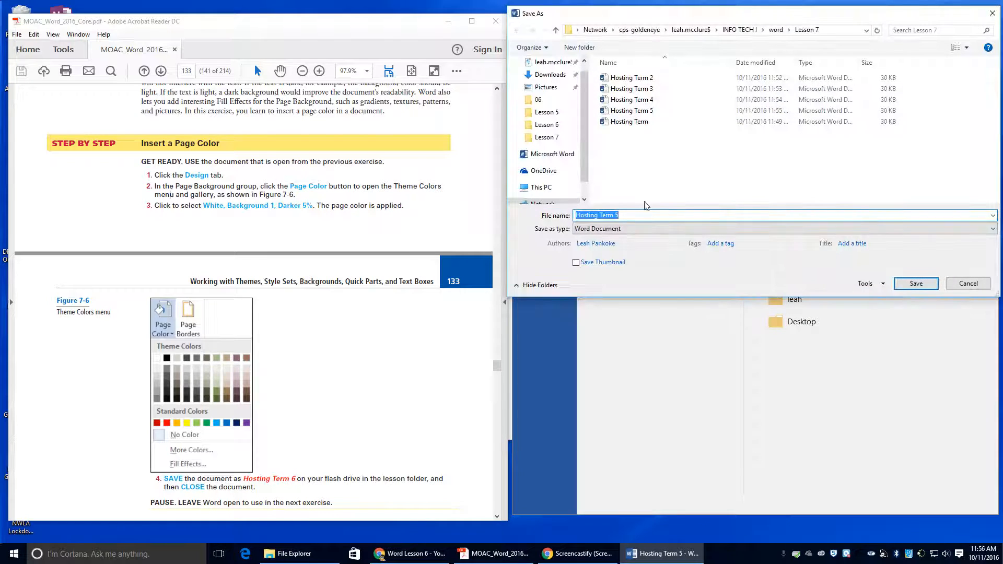
{"action": "left_click", "coordinate": [640, 215]}
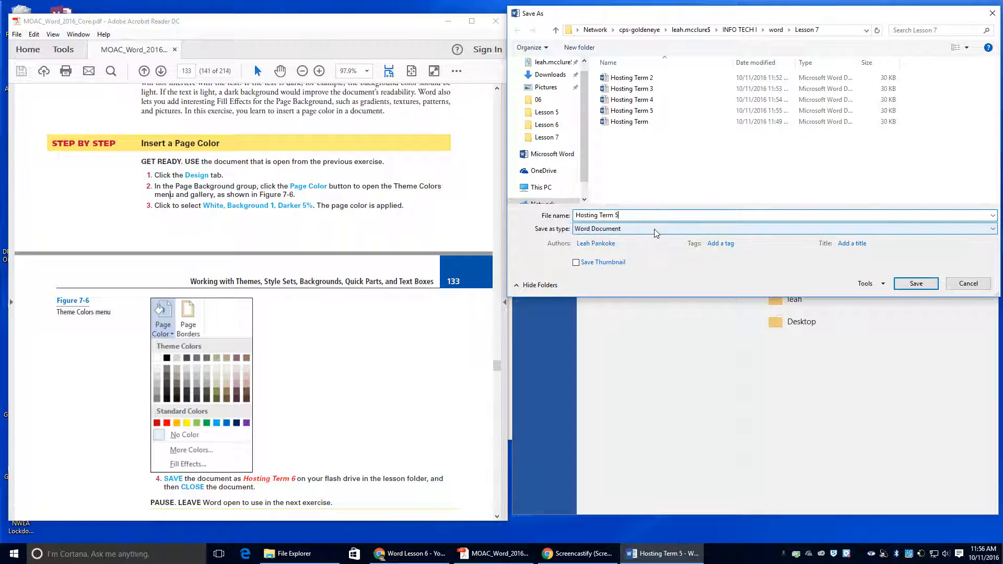
{"action": "key", "text": "BackSpace"}
{"action": "type", "text": "6"}
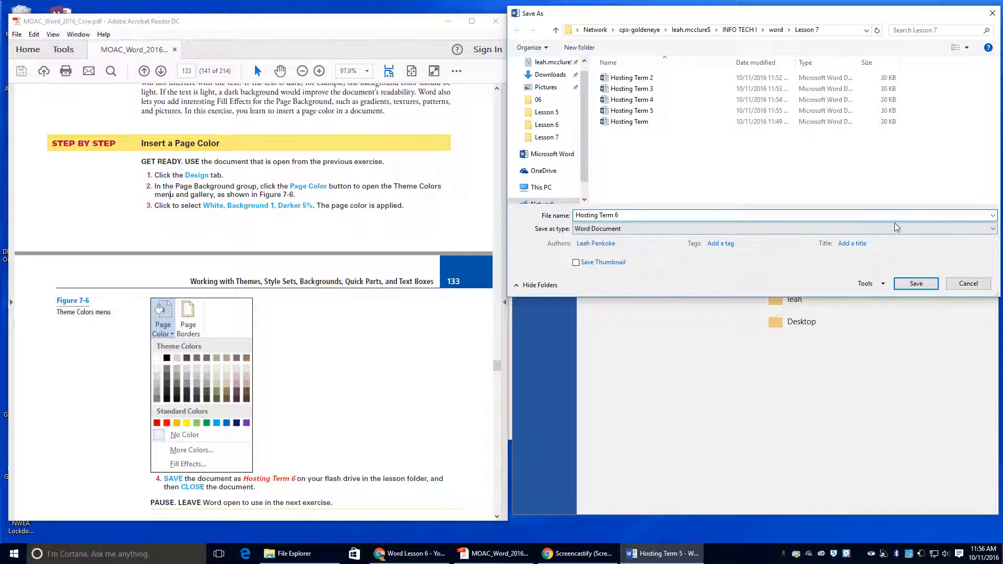
{"action": "left_click", "coordinate": [916, 283]}
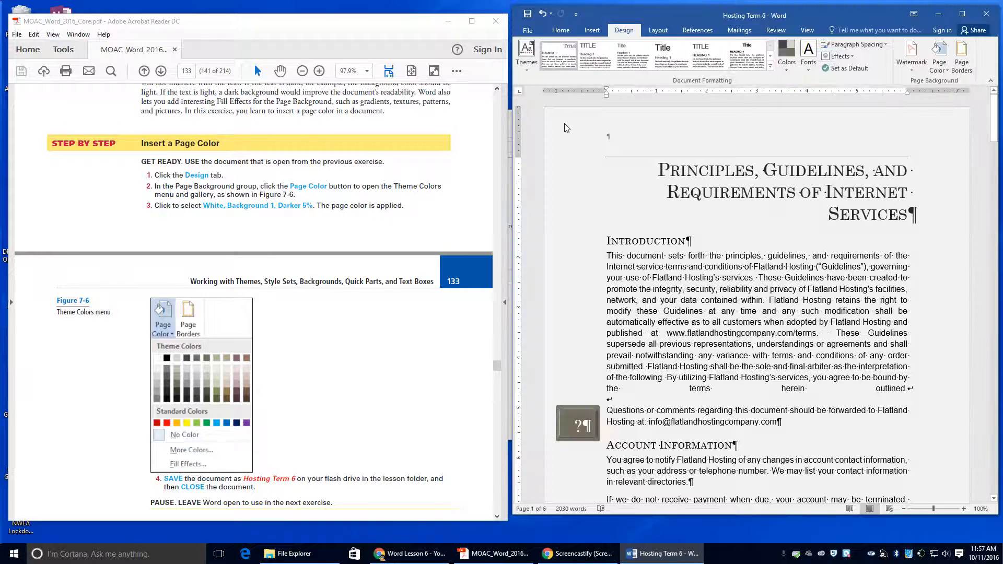
Step: Read the textbook's Insert a Watermark instructions and insert the built-in Confidential 1 watermark in the document
{"action": "scroll", "coordinate": [291, 412], "scroll_direction": "down", "scroll_amount": 6}
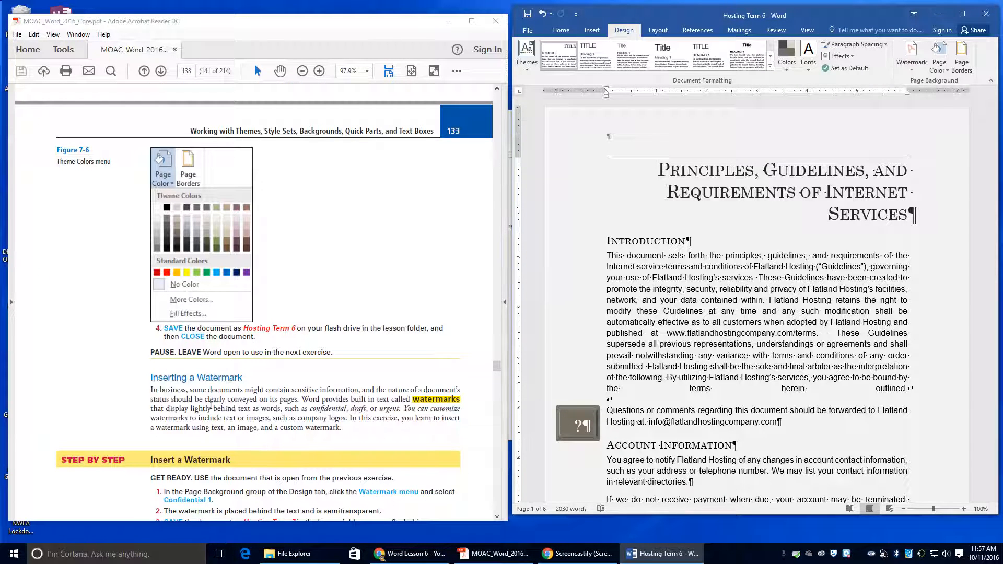
{"action": "scroll", "coordinate": [265, 457], "scroll_direction": "down", "scroll_amount": 2}
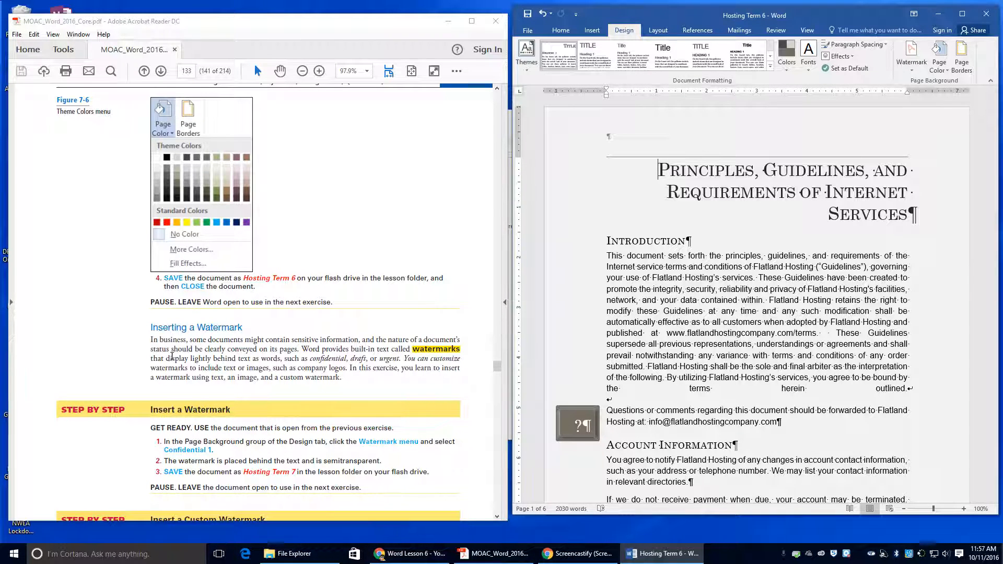
{"action": "left_click_drag", "start_coordinate": [152, 360], "coordinate": [257, 359]}
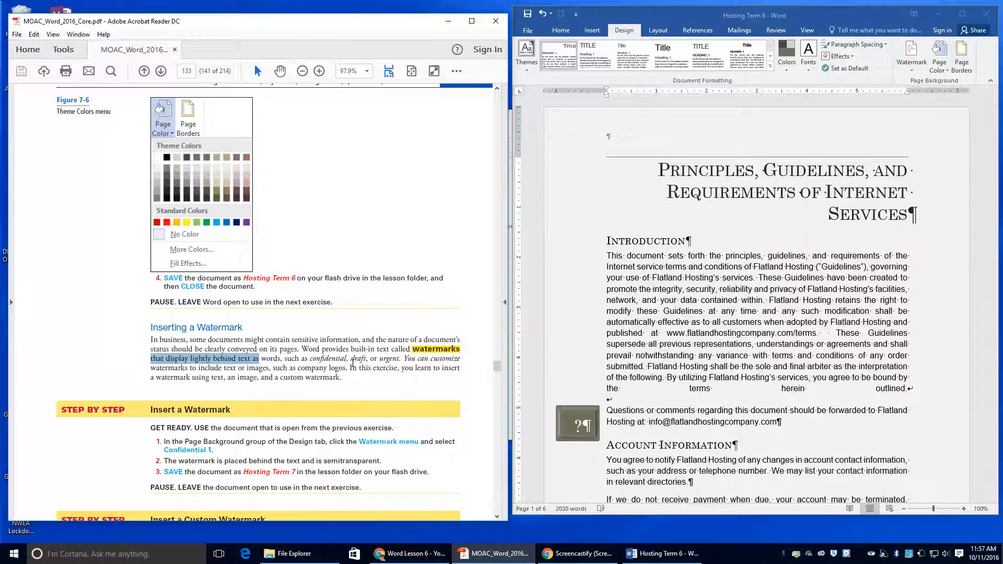
{"action": "scroll", "coordinate": [318, 385], "scroll_direction": "down", "scroll_amount": 1}
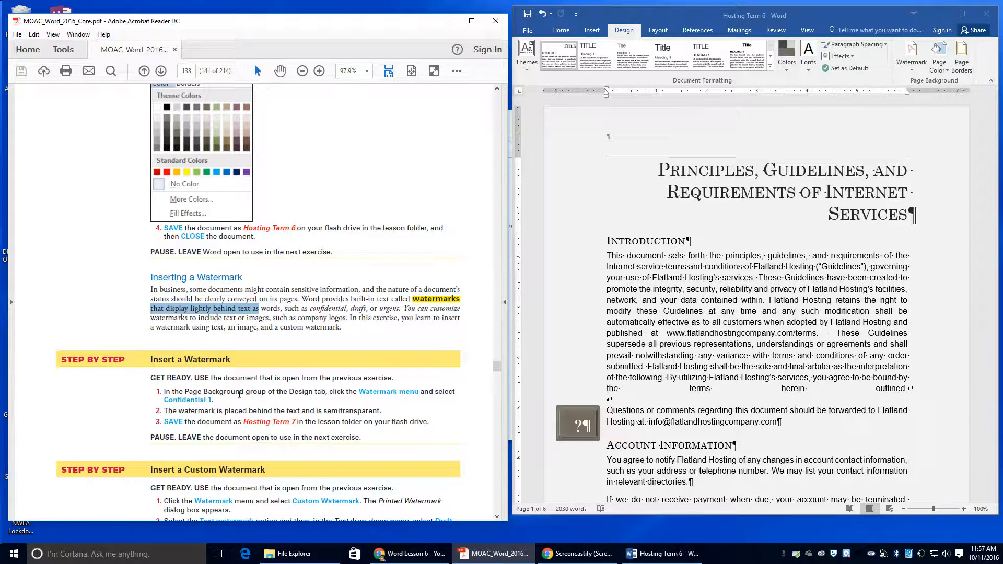
{"action": "left_click", "coordinate": [912, 70]}
{"action": "left_click", "coordinate": [912, 67]}
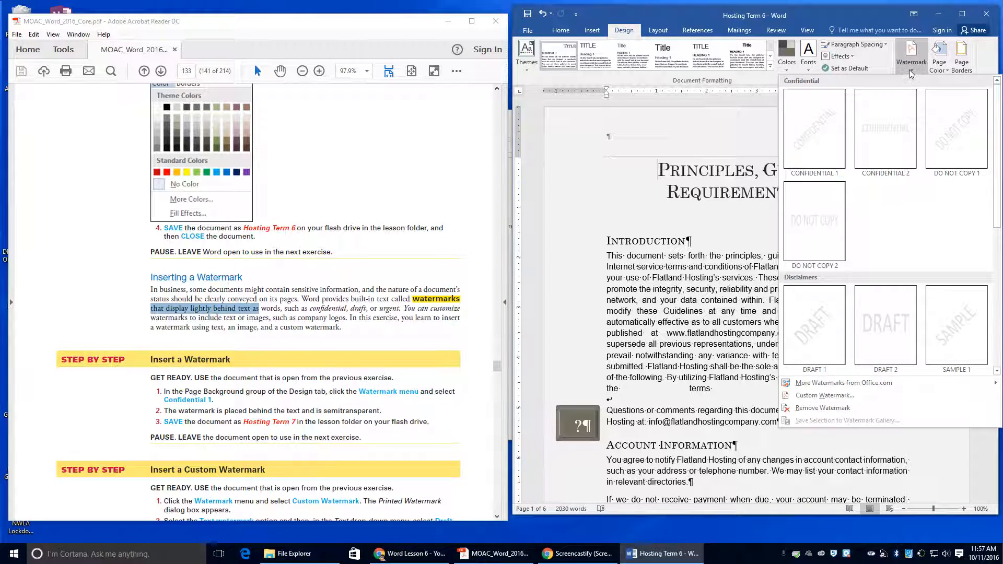
{"action": "left_click", "coordinate": [819, 141]}
{"action": "scroll", "coordinate": [800, 303], "scroll_direction": "down", "scroll_amount": 3}
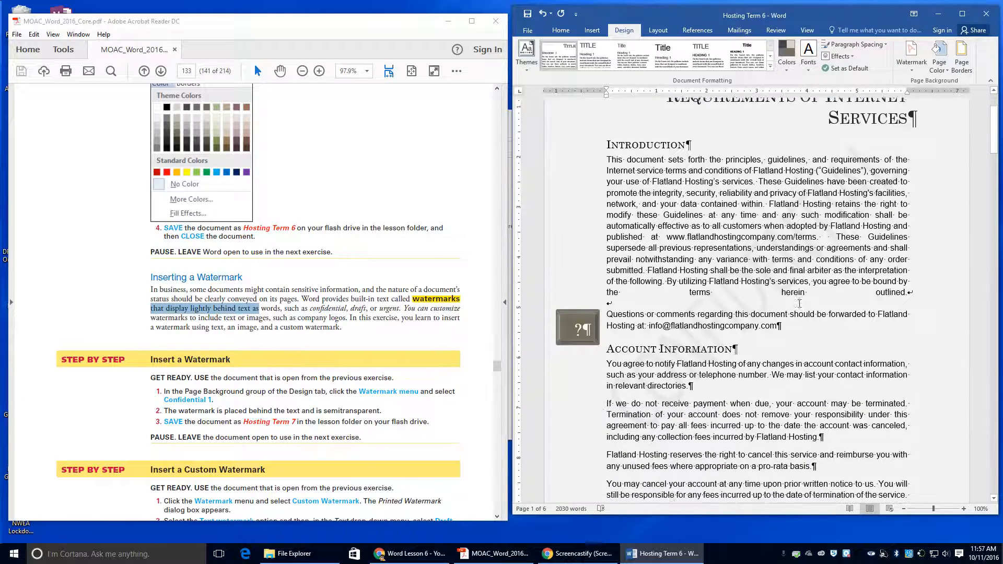
{"action": "scroll", "coordinate": [800, 303], "scroll_direction": "down", "scroll_amount": 1}
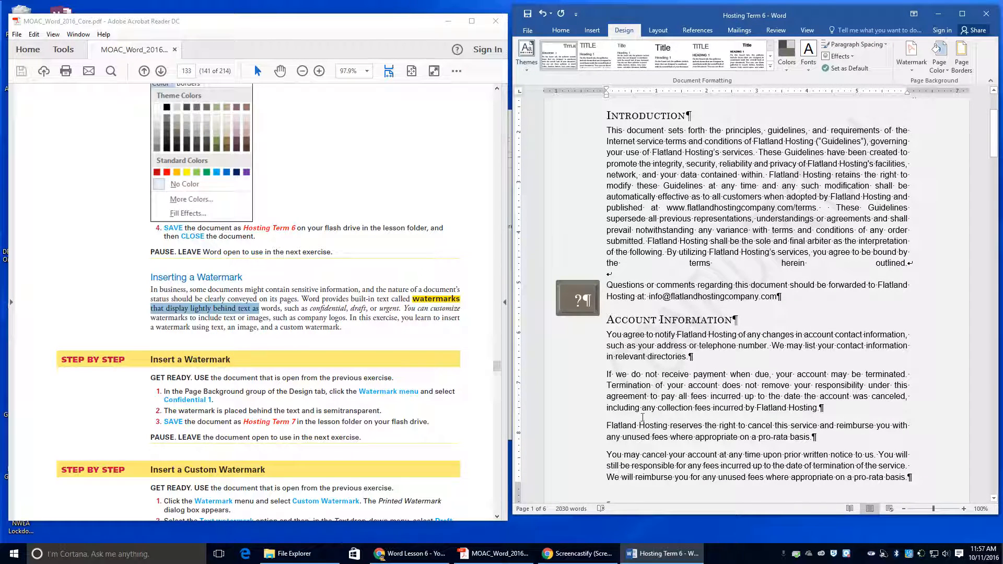
Step: Save the watermarked document as Hosting Term 7 in the Lesson 7 folder
{"action": "left_click", "coordinate": [522, 30]}
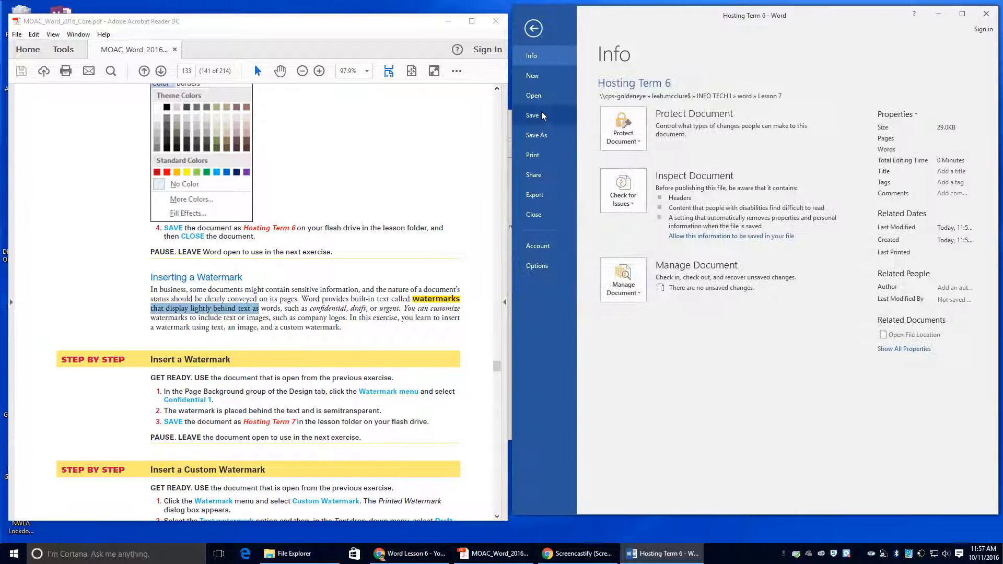
{"action": "left_click", "coordinate": [541, 135]}
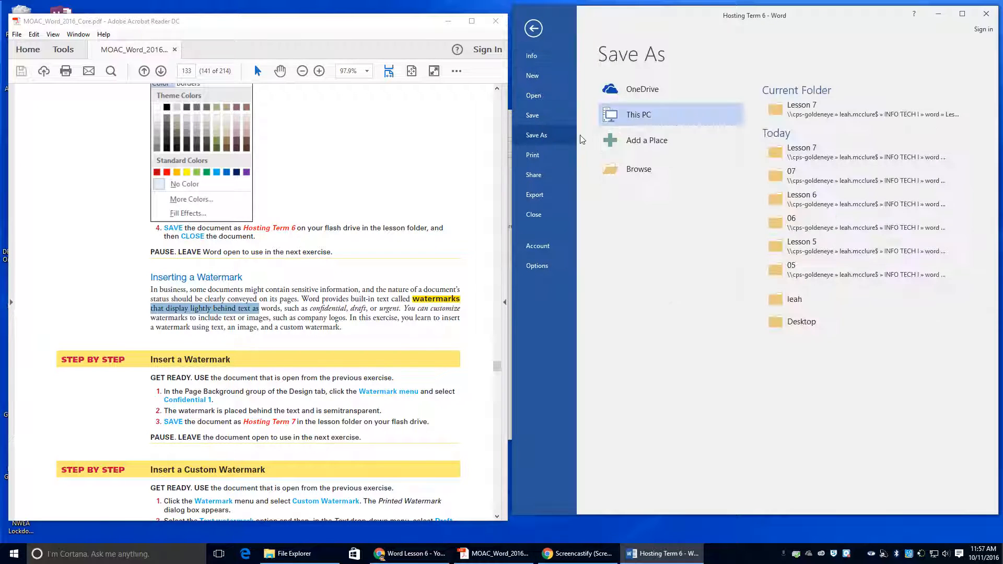
{"action": "left_click", "coordinate": [798, 109]}
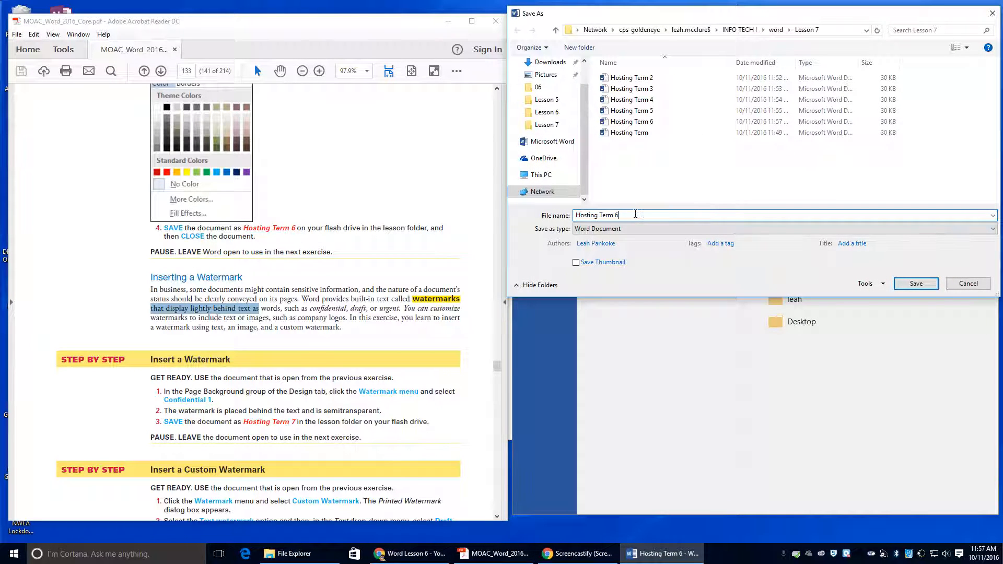
{"action": "key", "text": "BackSpace"}
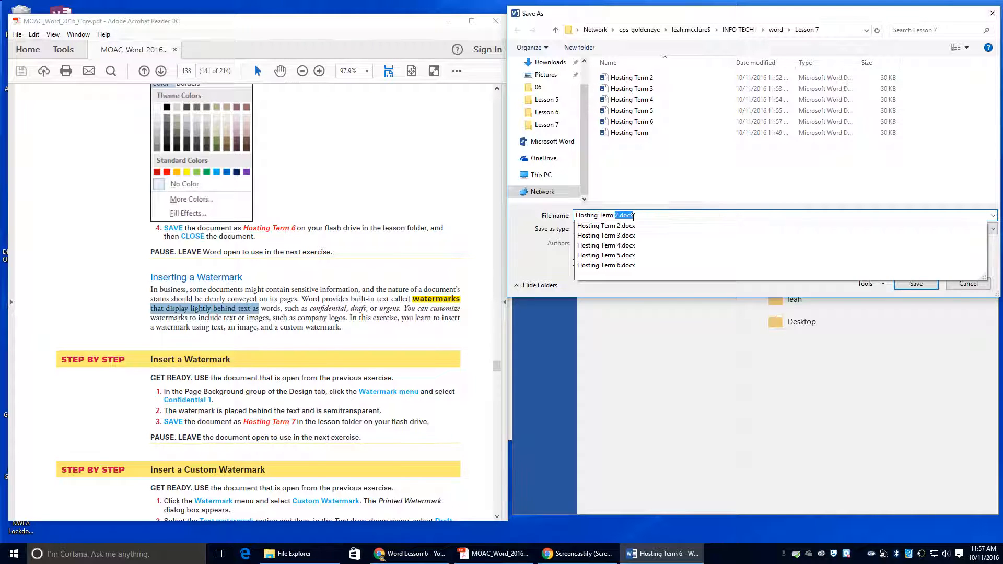
{"action": "type", "text": "7"}
{"action": "left_click", "coordinate": [915, 285]}
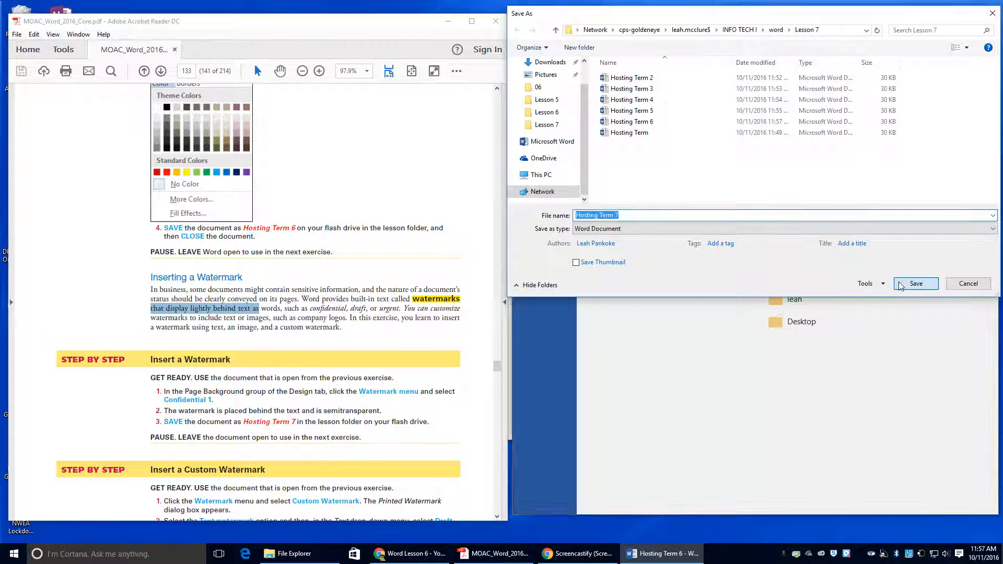
Step: Start a custom text watermark for the document and set its text to DRAFT
{"action": "scroll", "coordinate": [190, 371], "scroll_direction": "down", "scroll_amount": 4}
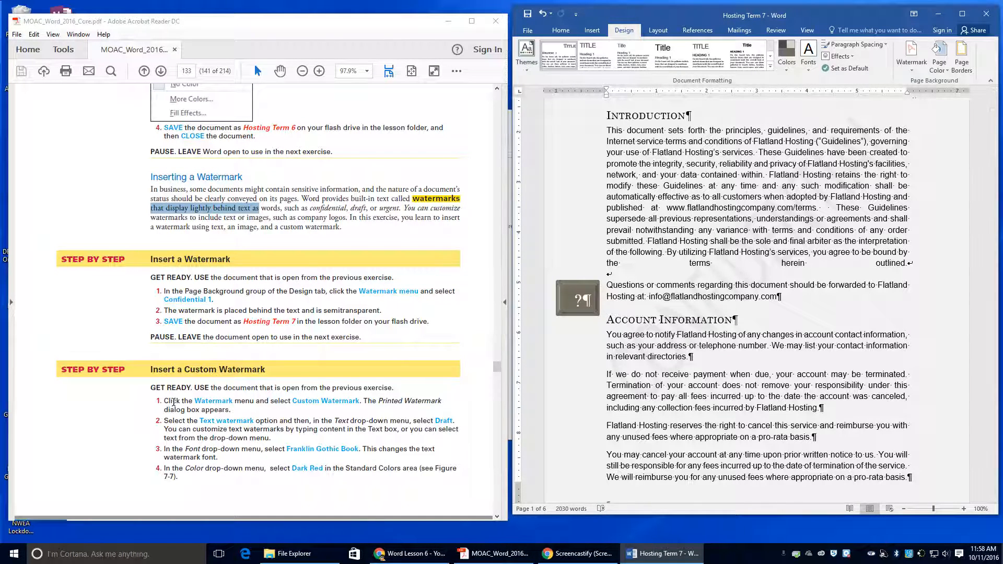
{"action": "left_click", "coordinate": [915, 65]}
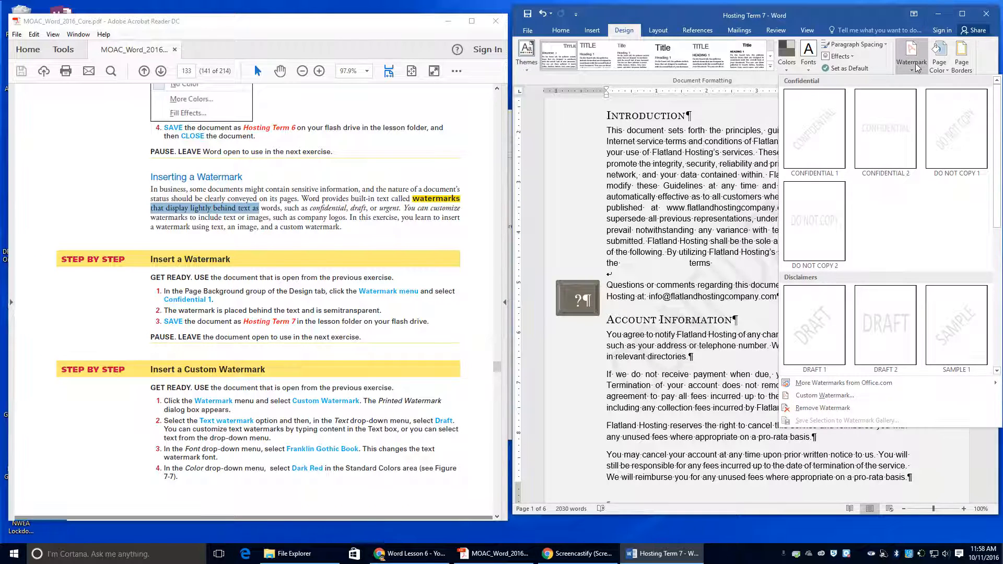
{"action": "left_click", "coordinate": [825, 395]}
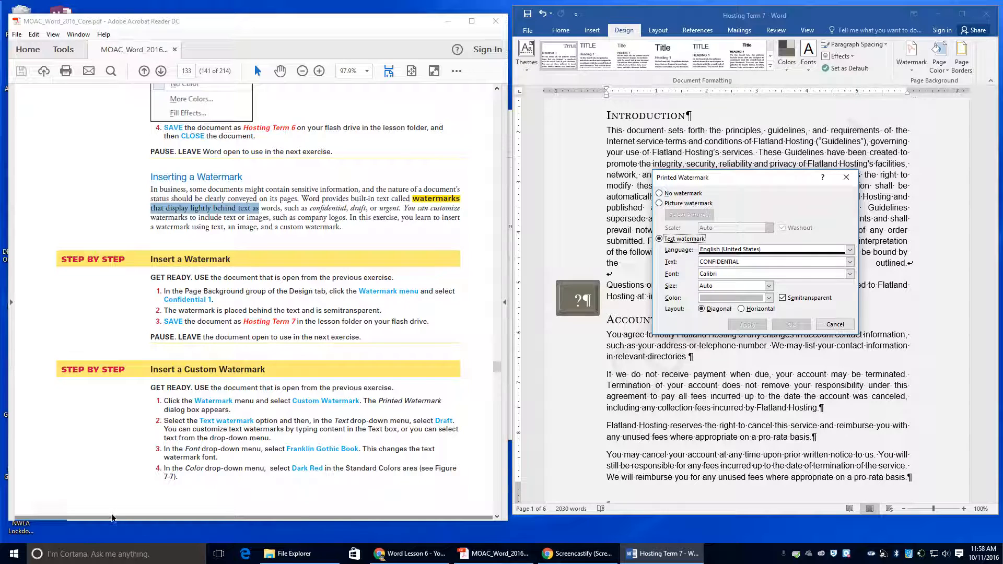
{"action": "left_click", "coordinate": [666, 240]}
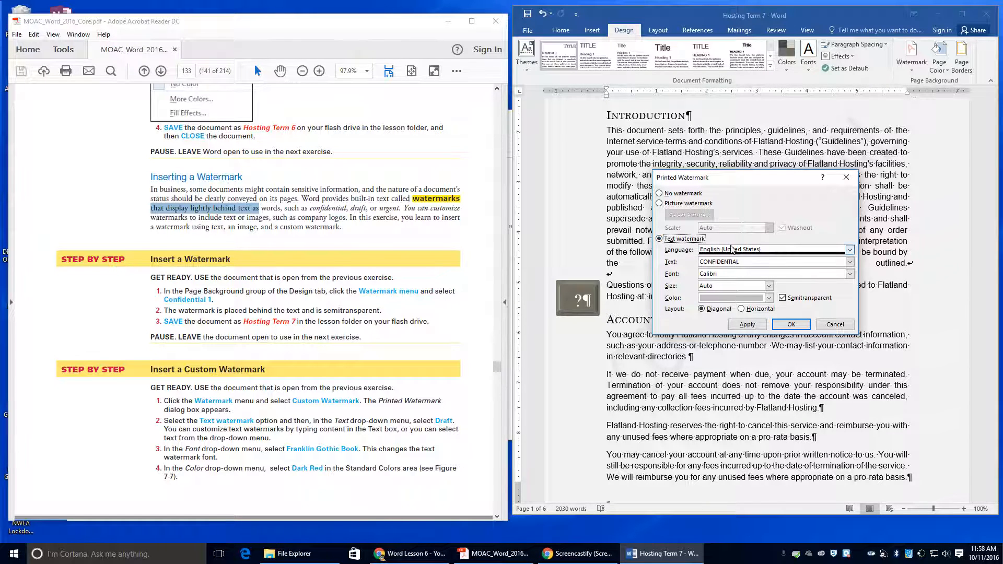
{"action": "left_click", "coordinate": [723, 262]}
{"action": "left_click", "coordinate": [851, 262]}
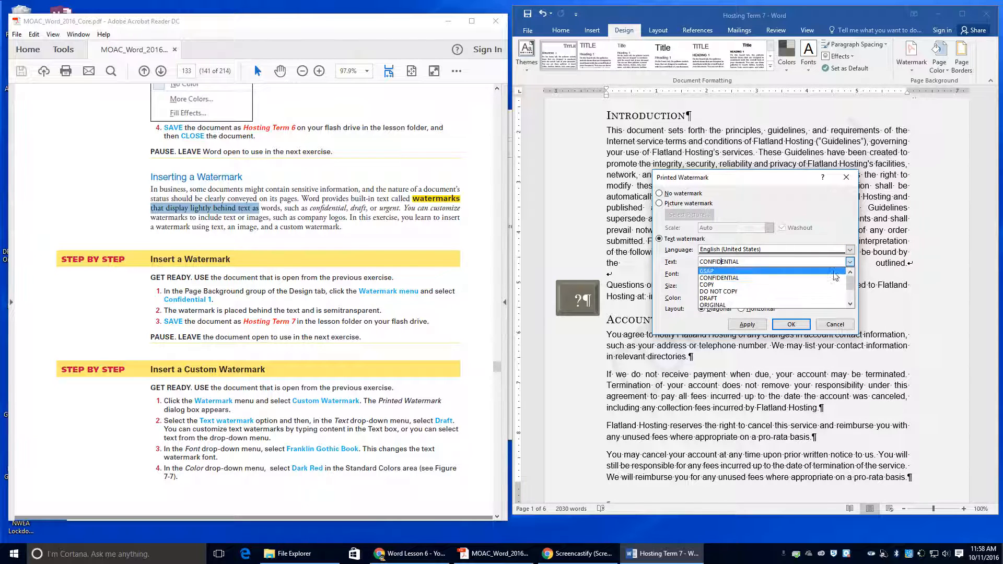
{"action": "left_click", "coordinate": [812, 299]}
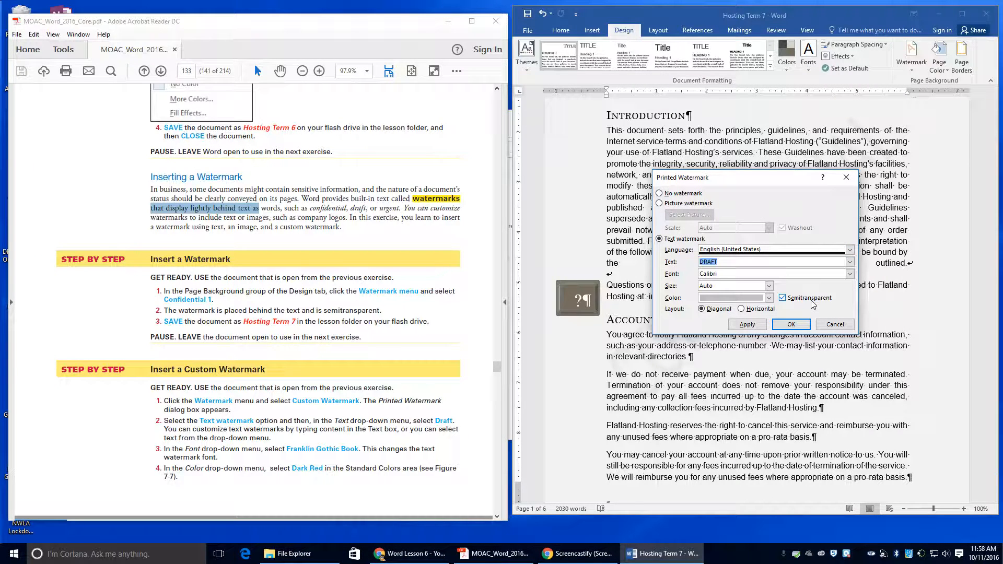
Step: Set the custom text watermark's font to Franklin Gothic Book and its color to the standard Dark Red
{"action": "left_click", "coordinate": [850, 275]}
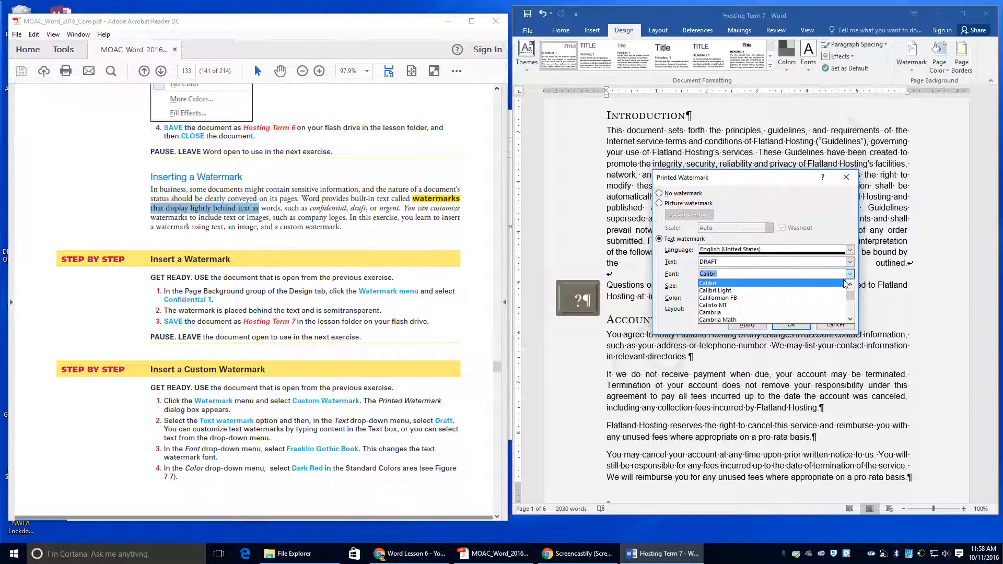
{"action": "type", "text": "fr"}
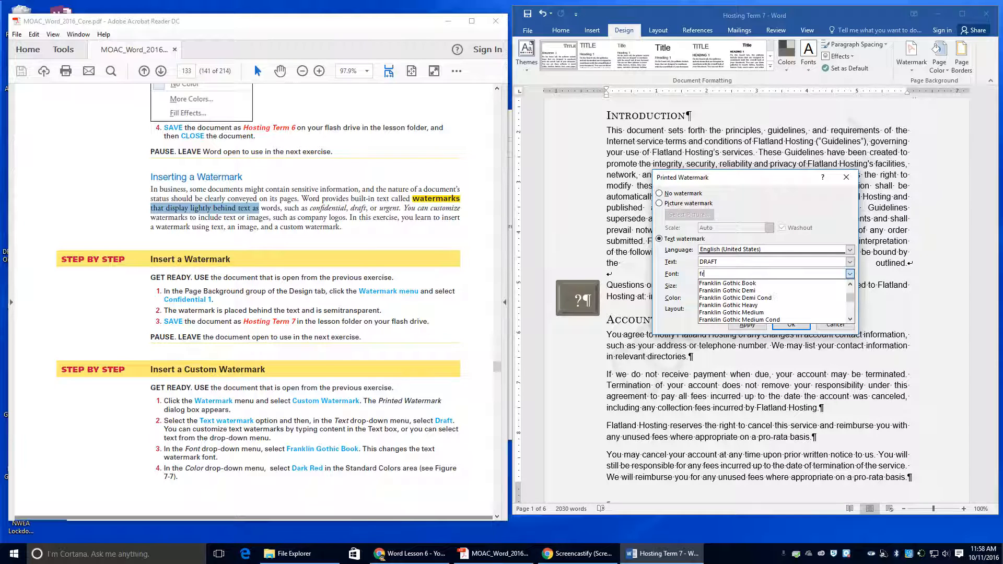
{"action": "left_click", "coordinate": [802, 283]}
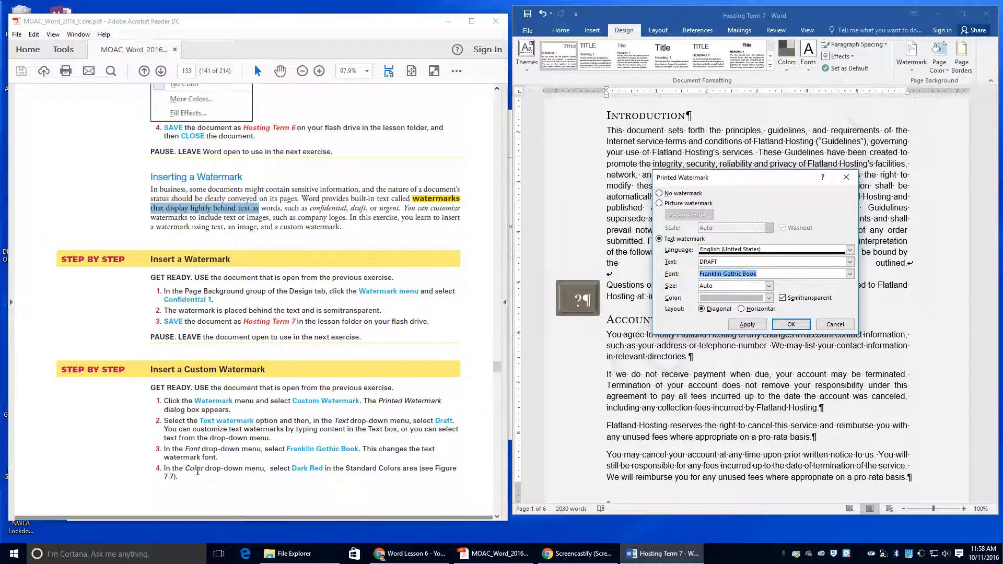
{"action": "left_click", "coordinate": [769, 298]}
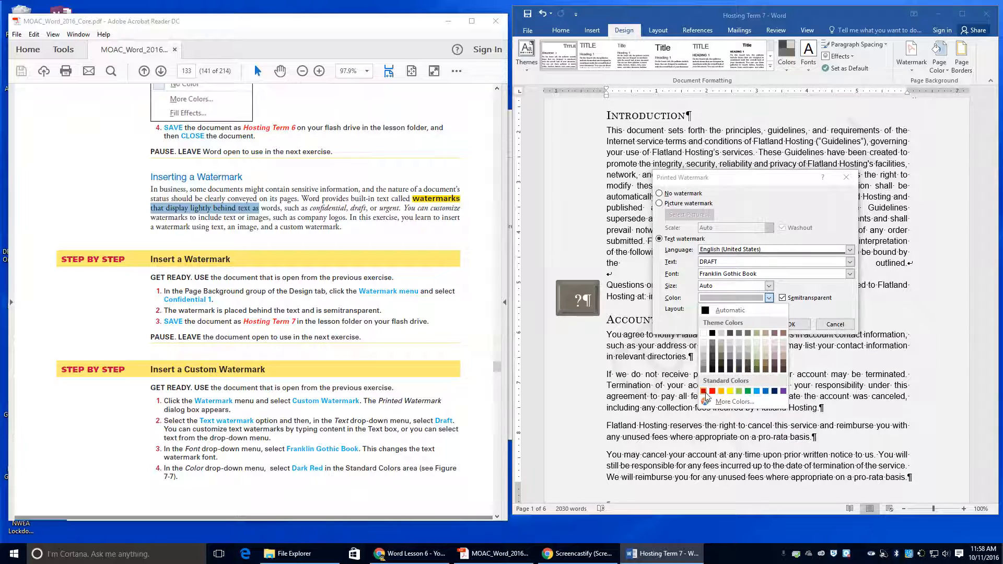
{"action": "left_click", "coordinate": [704, 392]}
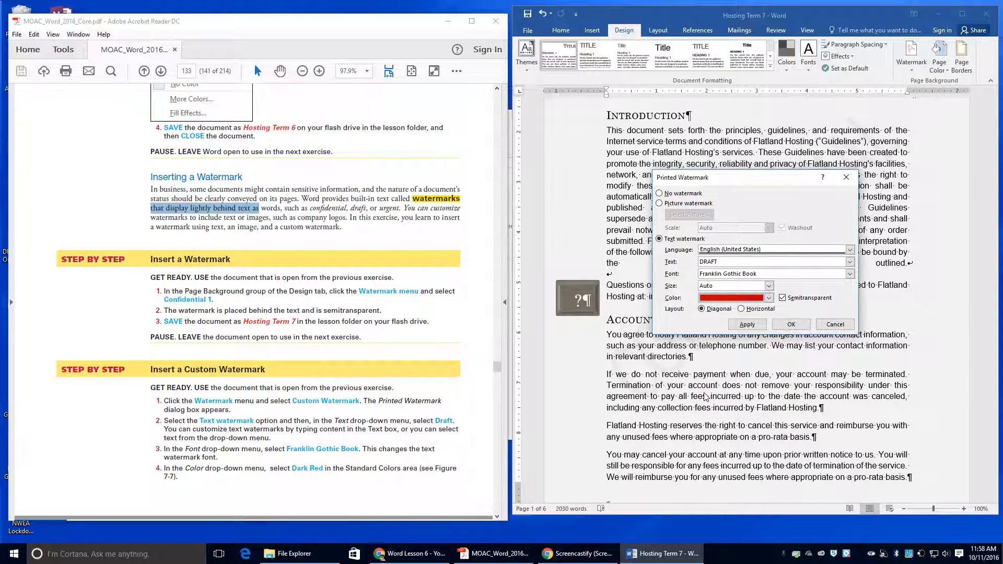
Step: Read the textbook's remaining custom watermark instructions, apply the DRAFT watermark, and check it on the document's pages
{"action": "scroll", "coordinate": [387, 399], "scroll_direction": "down", "scroll_amount": 5}
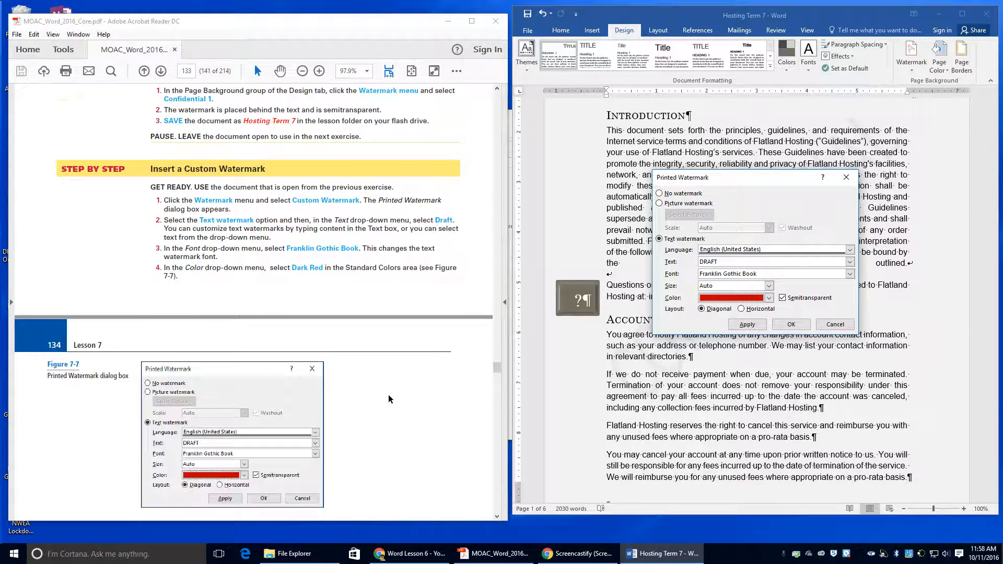
{"action": "scroll", "coordinate": [389, 399], "scroll_direction": "down", "scroll_amount": 1}
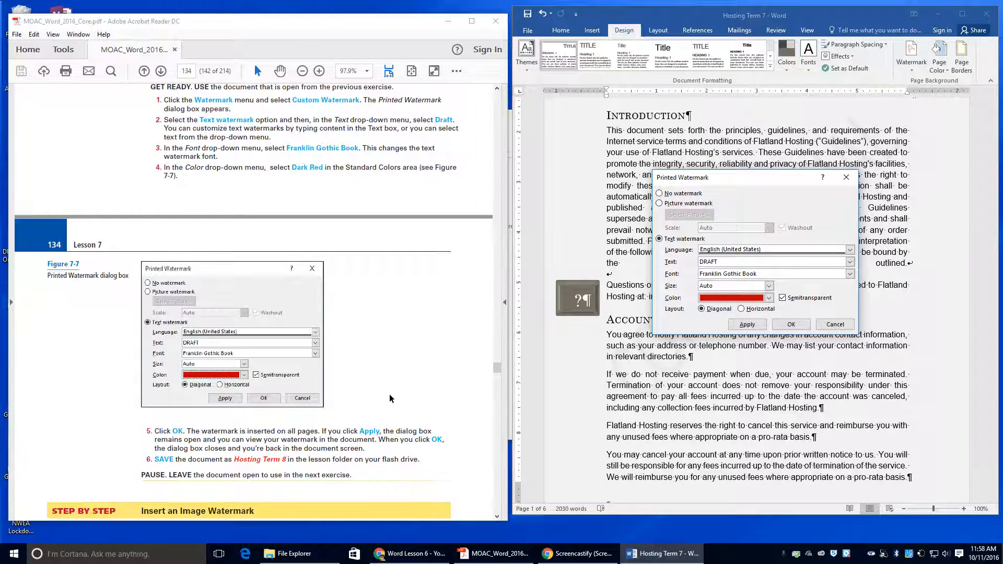
{"action": "left_click", "coordinate": [791, 327]}
{"action": "left_click", "coordinate": [792, 324]}
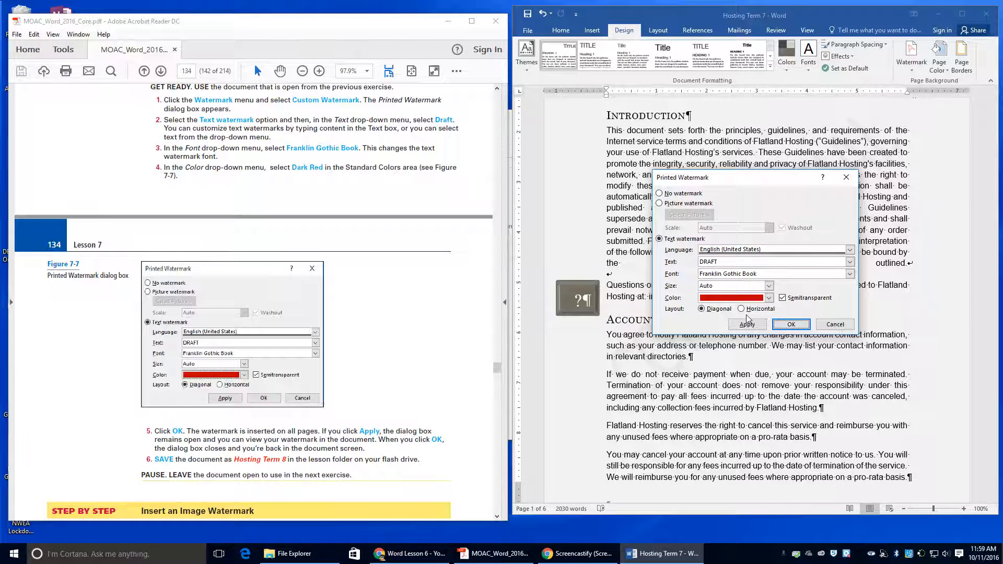
{"action": "left_click", "coordinate": [792, 324]}
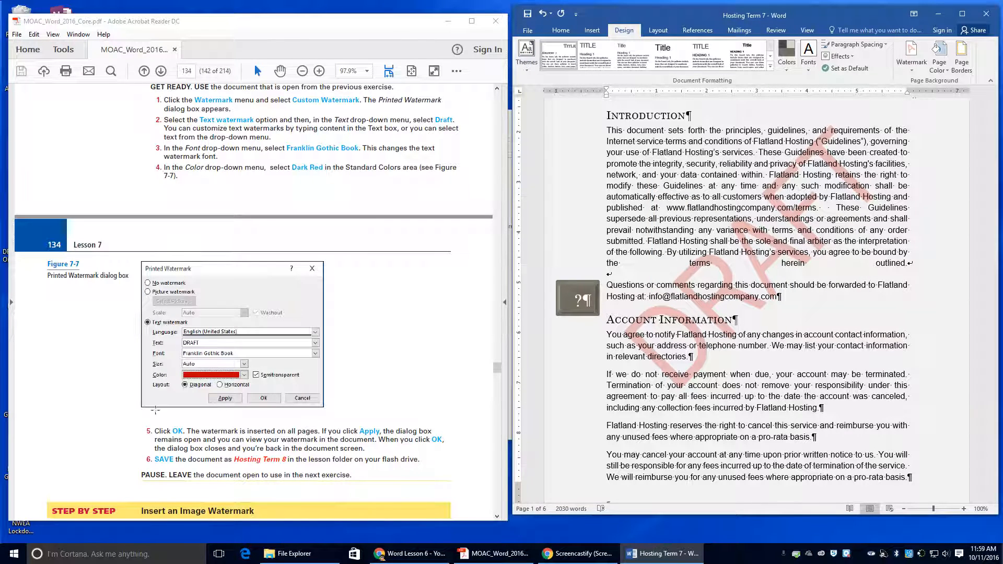
{"action": "left_click_drag", "start_coordinate": [329, 431], "coordinate": [200, 452]}
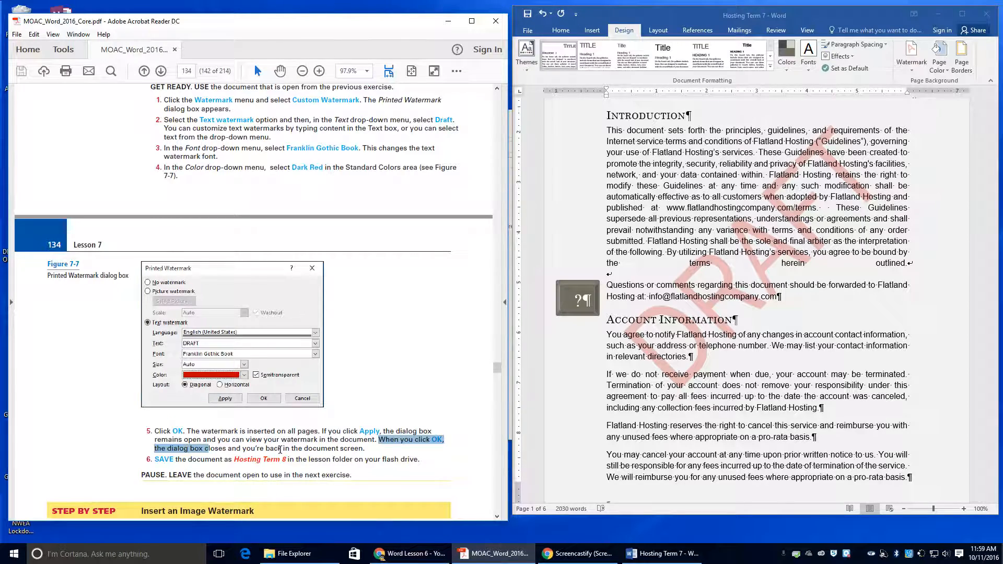
{"action": "scroll", "coordinate": [672, 360], "scroll_direction": "down", "scroll_amount": 6}
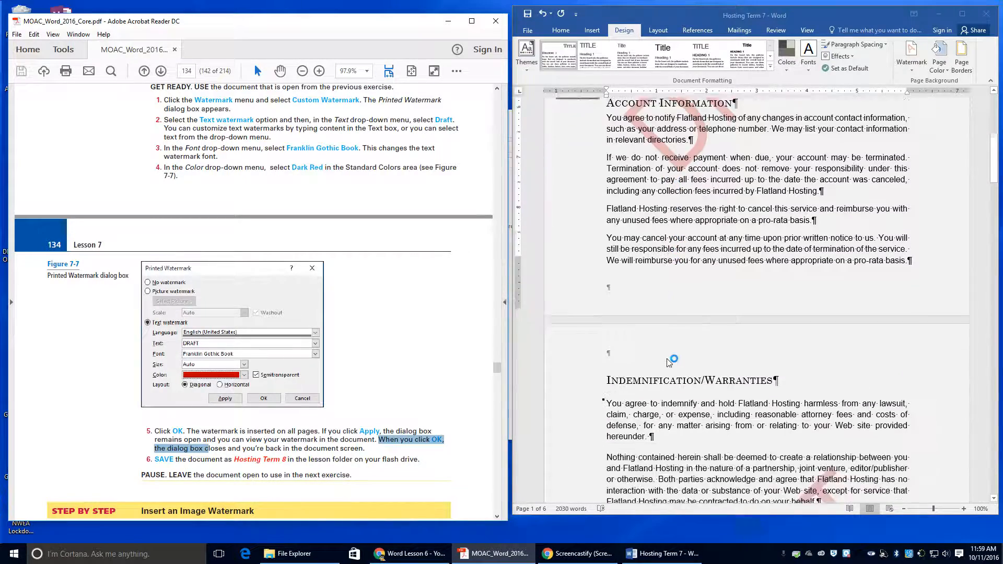
{"action": "scroll", "coordinate": [671, 362], "scroll_direction": "down", "scroll_amount": 10}
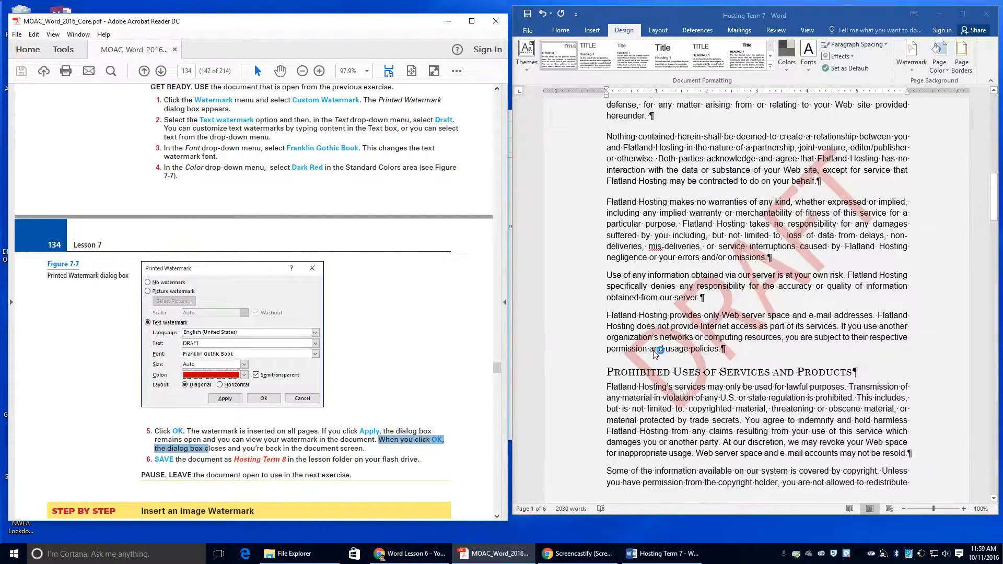
{"action": "scroll", "coordinate": [656, 354], "scroll_direction": "up", "scroll_amount": 15}
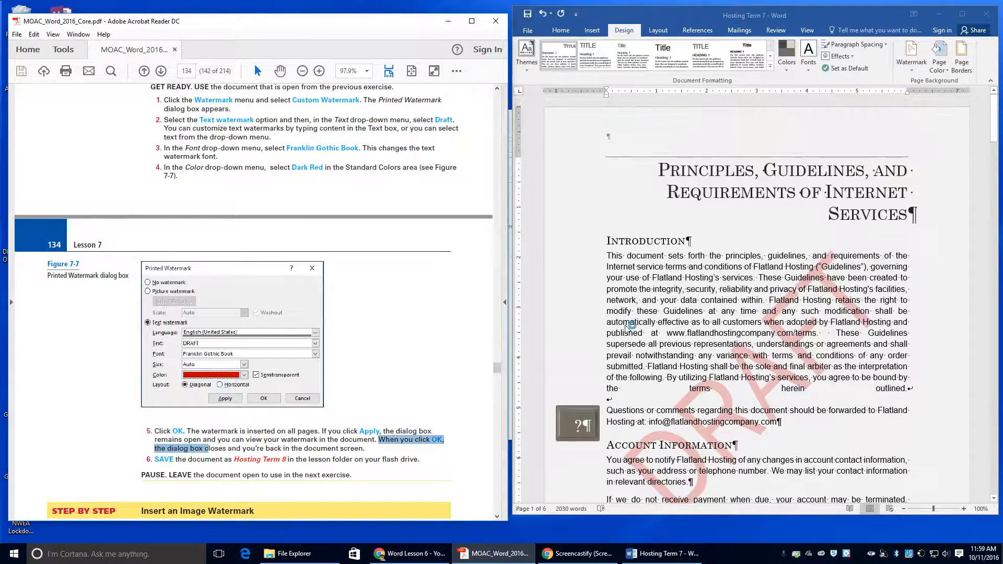
Step: Save the document as Hosting Term 8 in the Lesson 7 folder
{"action": "left_click", "coordinate": [528, 30]}
{"action": "left_click", "coordinate": [536, 135]}
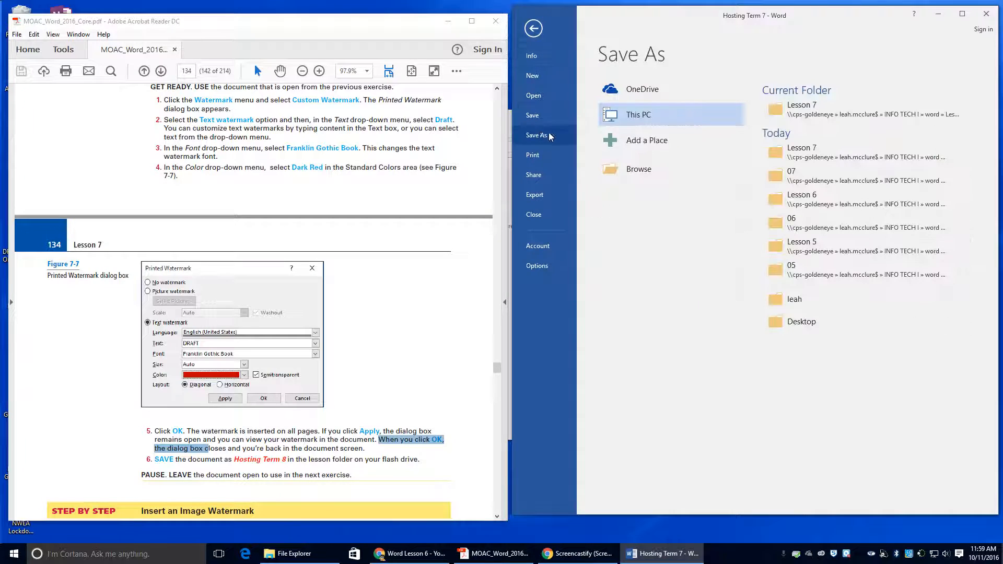
{"action": "left_click", "coordinate": [755, 107]}
{"action": "left_click", "coordinate": [627, 216]}
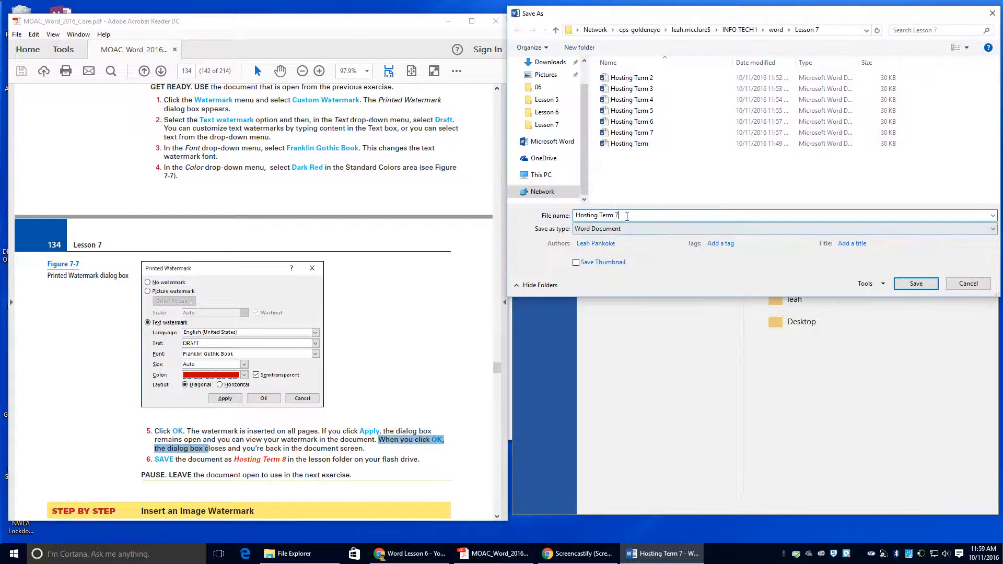
{"action": "key", "text": "BackSpace"}
{"action": "type", "text": "8"}
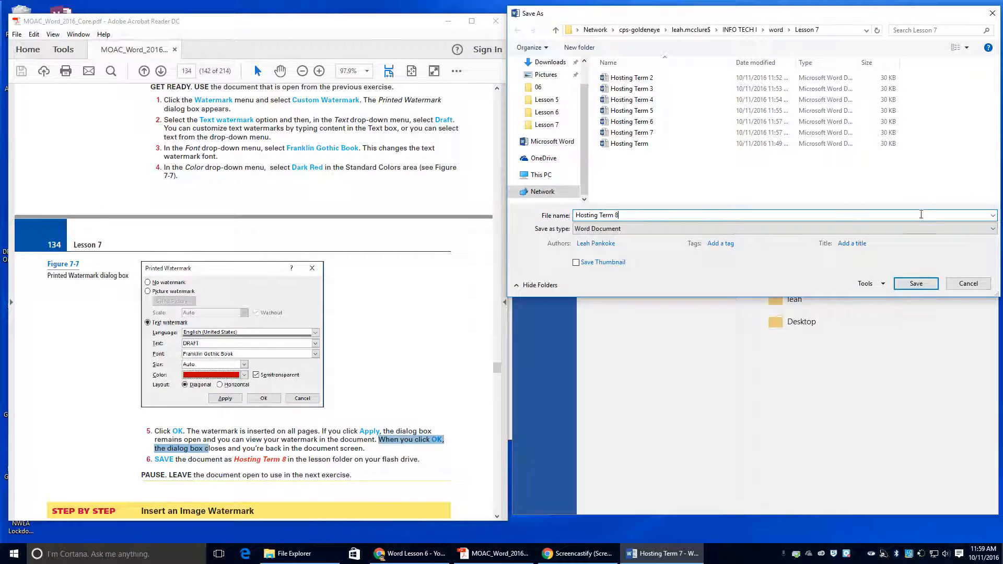
{"action": "left_click", "coordinate": [932, 286]}
Step: Read the textbook's Insert an Image Watermark instructions and set the document's page color to No Color
{"action": "scroll", "coordinate": [204, 297], "scroll_direction": "down", "scroll_amount": 4}
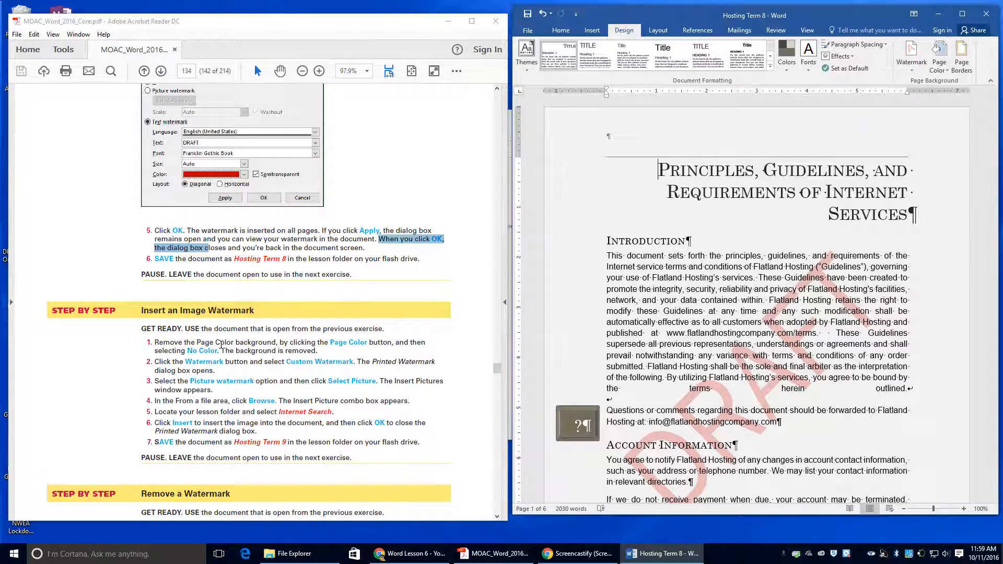
{"action": "left_click", "coordinate": [934, 67]}
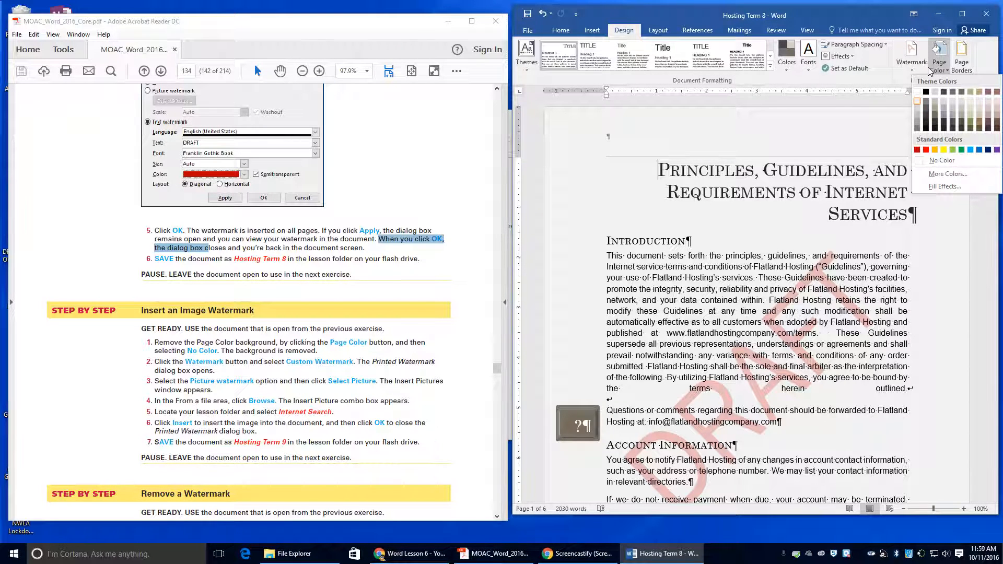
{"action": "left_click", "coordinate": [925, 161]}
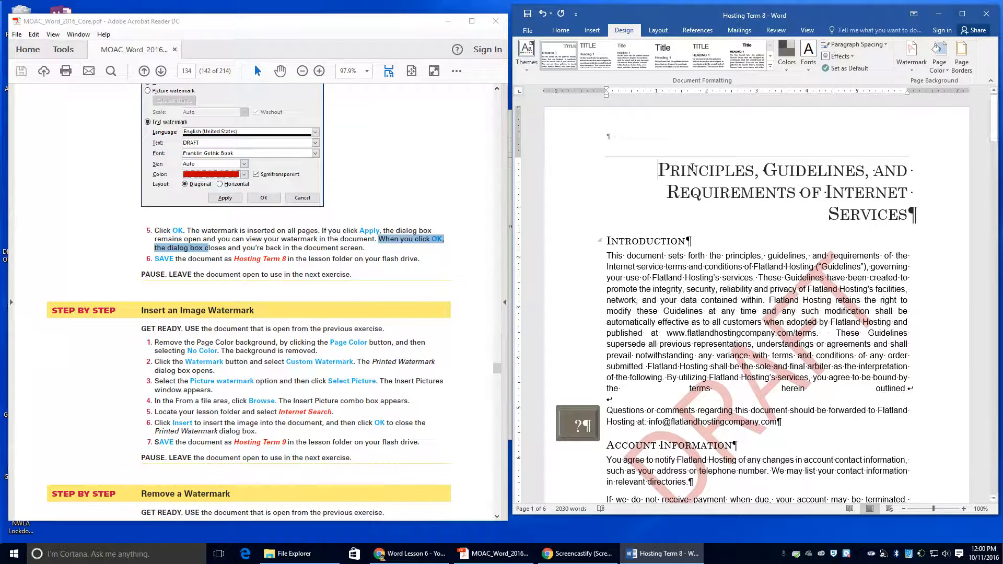
Step: Switch the document's custom watermark to a picture watermark and browse for a picture file on the computer
{"action": "left_click", "coordinate": [913, 60]}
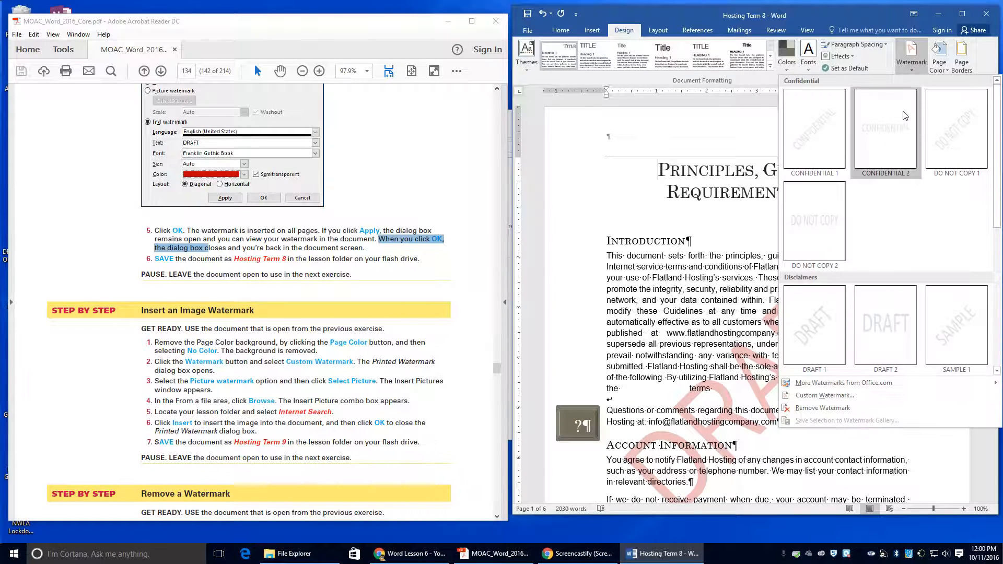
{"action": "left_click", "coordinate": [846, 397]}
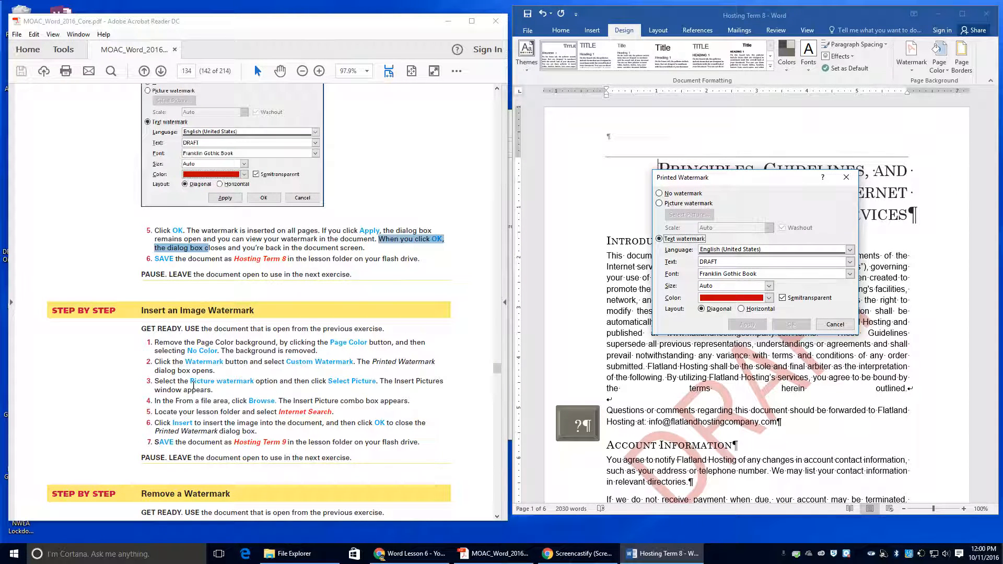
{"action": "left_click", "coordinate": [686, 204]}
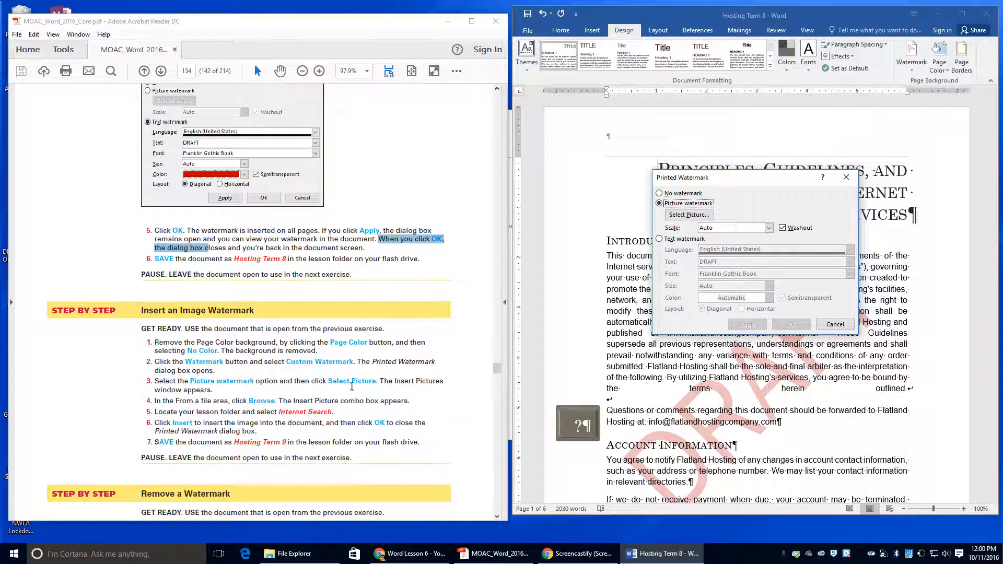
{"action": "left_click", "coordinate": [682, 219]}
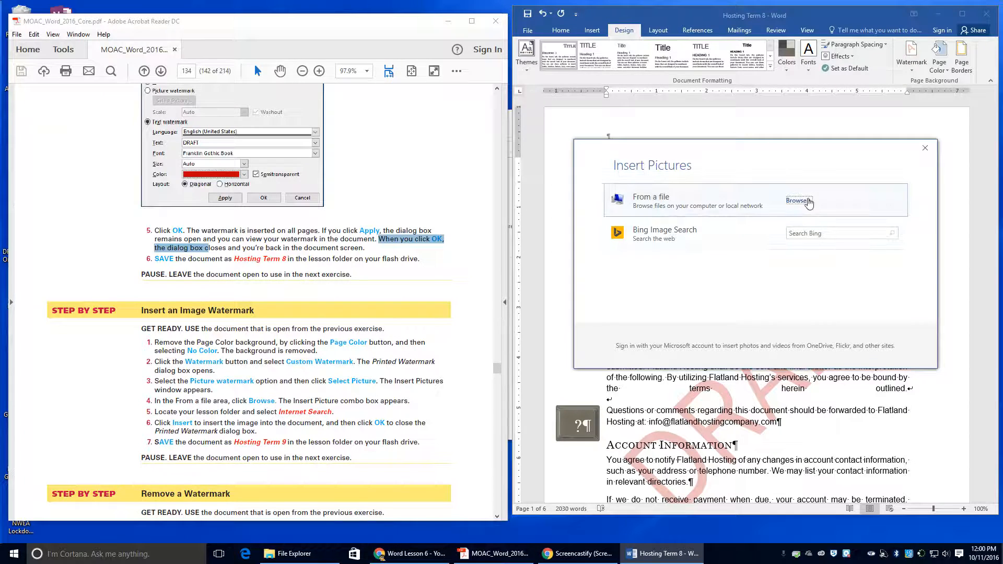
{"action": "left_click", "coordinate": [807, 203]}
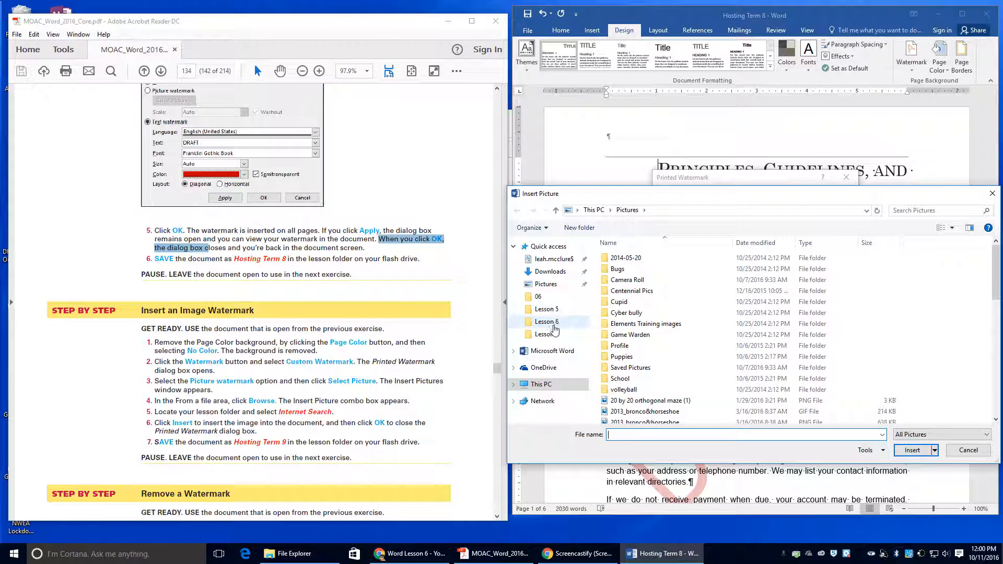
Step: Choose the Internet Search picture from the 07 folder in Data files and apply it as the watermark
{"action": "left_click", "coordinate": [547, 334]}
{"action": "left_click", "coordinate": [721, 210]}
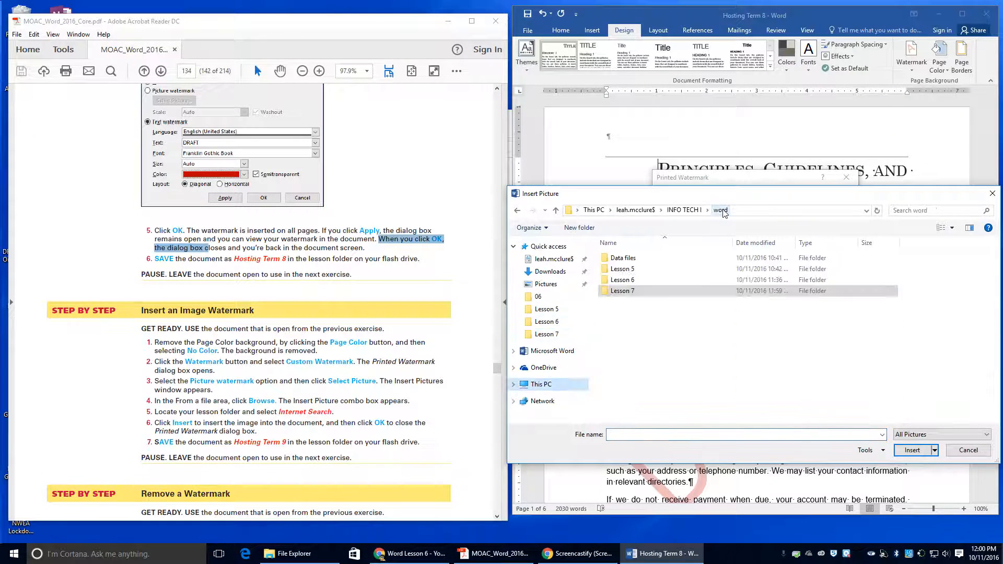
{"action": "left_click", "coordinate": [635, 261]}
{"action": "double_click", "coordinate": [635, 261]}
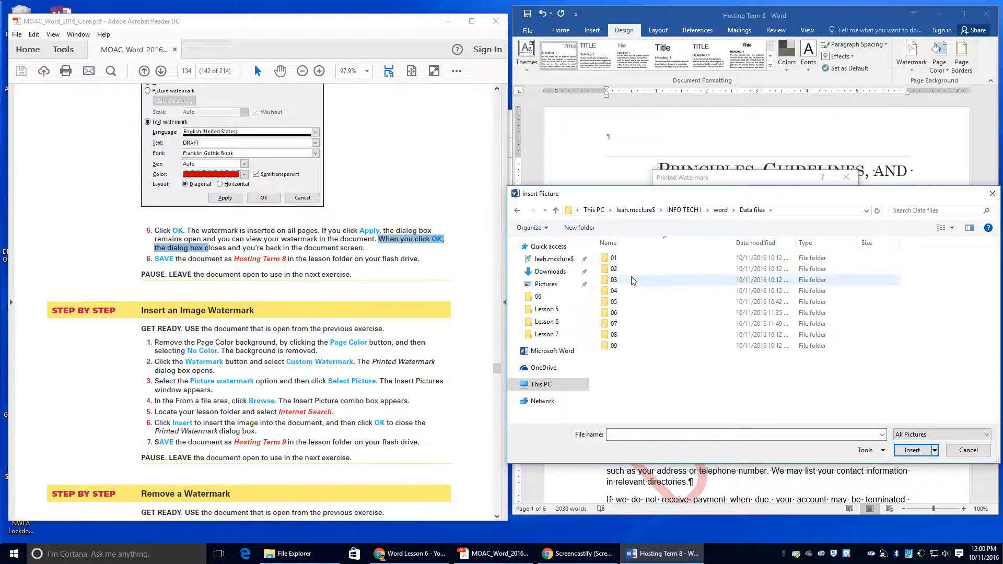
{"action": "double_click", "coordinate": [627, 324]}
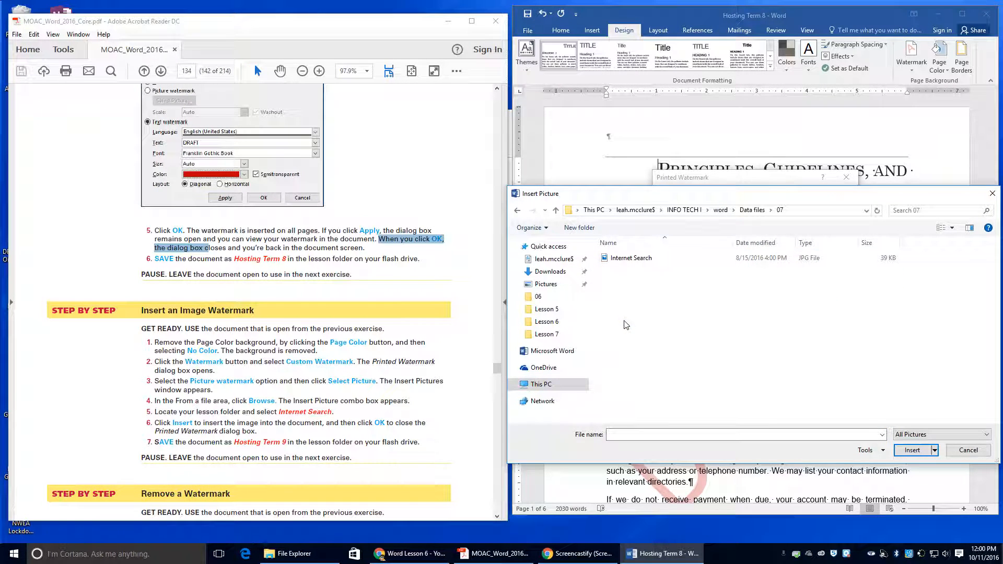
{"action": "left_click", "coordinate": [628, 262]}
{"action": "double_click", "coordinate": [627, 261]}
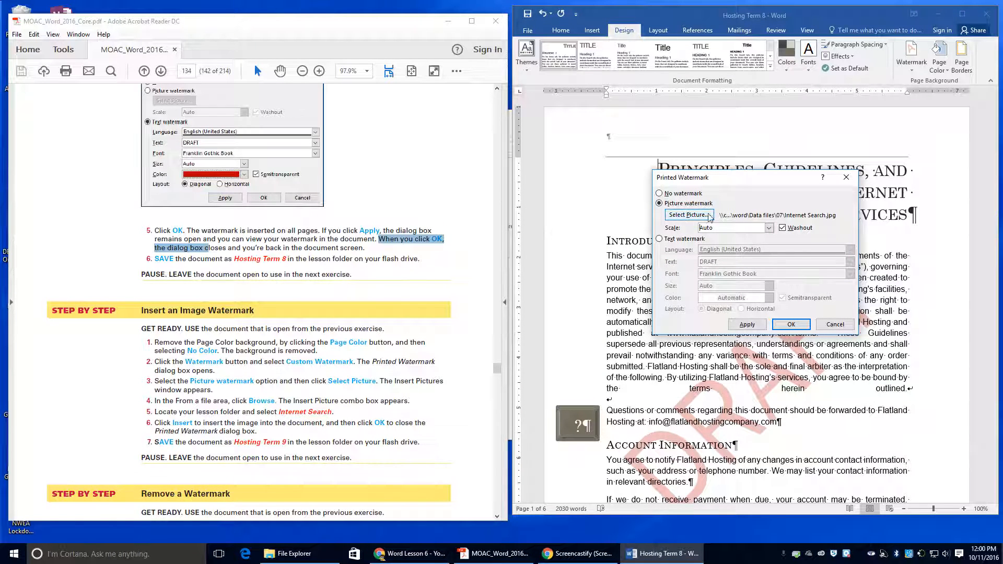
{"action": "left_click", "coordinate": [766, 325]}
{"action": "left_click", "coordinate": [790, 325]}
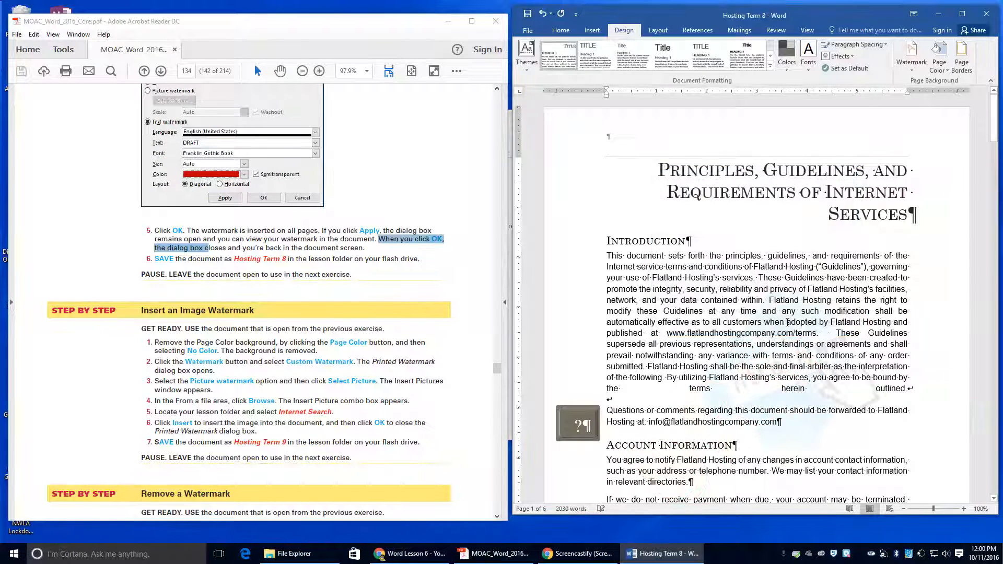
Step: Examine how the picture watermark appears behind the text on the first two pages
{"action": "scroll", "coordinate": [808, 174], "scroll_direction": "down", "scroll_amount": 3}
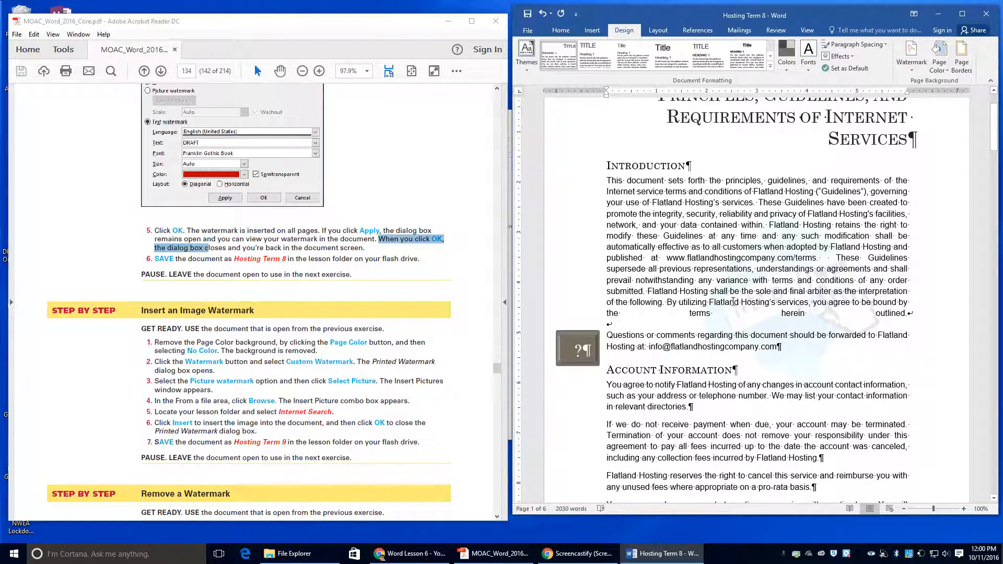
{"action": "scroll", "coordinate": [803, 222], "scroll_direction": "down", "scroll_amount": 15}
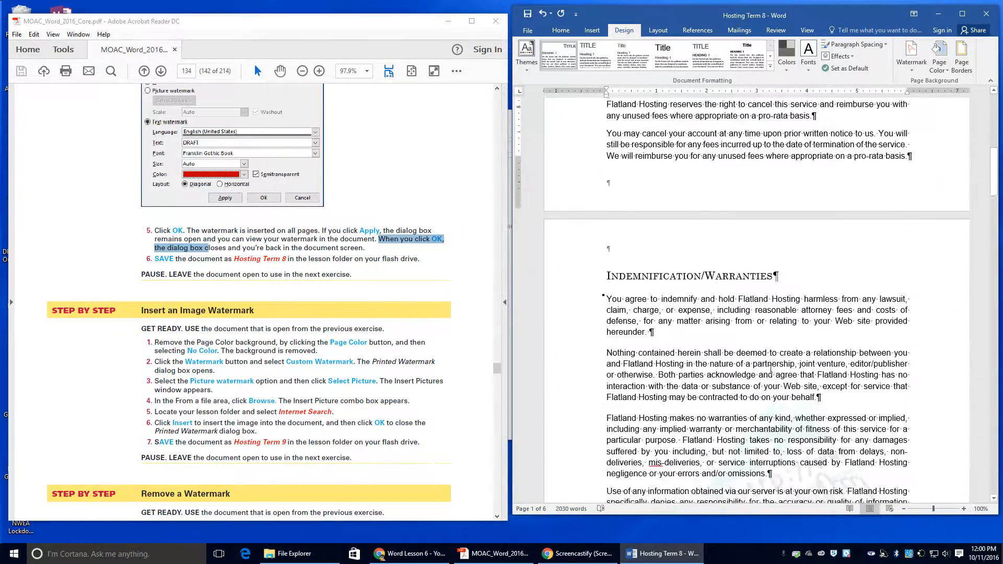
{"action": "scroll", "coordinate": [771, 397], "scroll_direction": "down", "scroll_amount": 1}
{"action": "scroll", "coordinate": [795, 390], "scroll_direction": "down", "scroll_amount": 12}
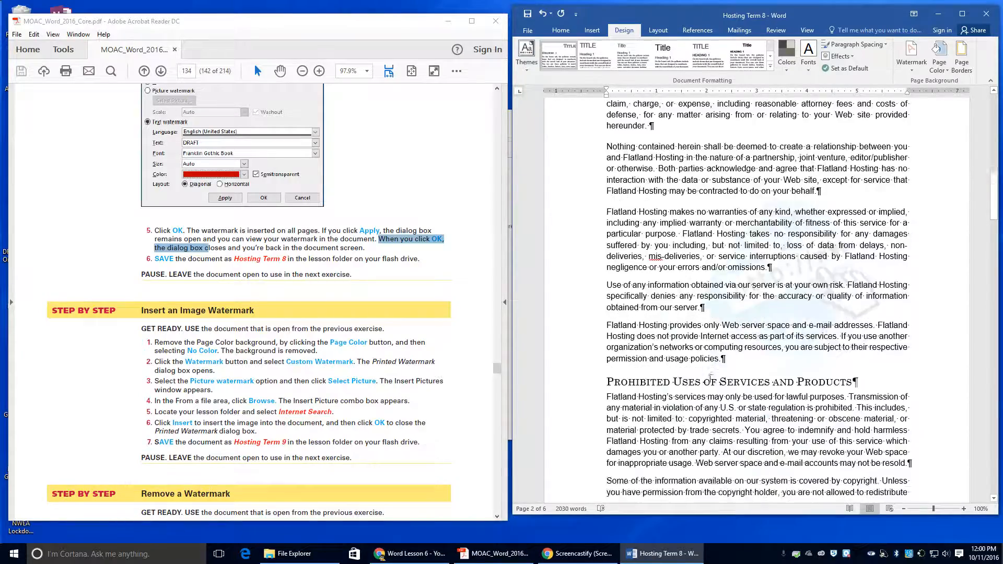
{"action": "scroll", "coordinate": [714, 355], "scroll_direction": "up", "scroll_amount": 8}
{"action": "scroll", "coordinate": [714, 355], "scroll_direction": "up", "scroll_amount": 12}
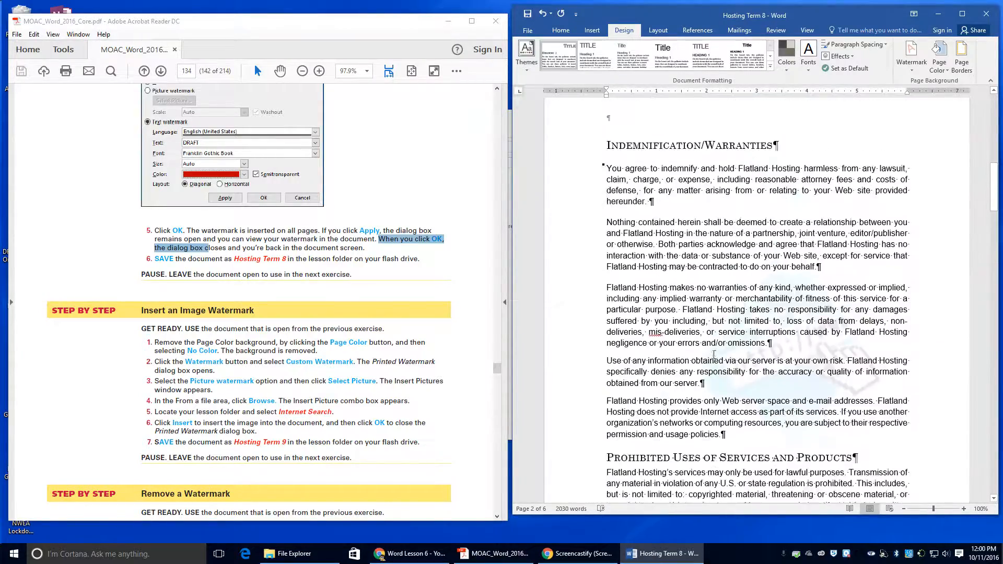
{"action": "scroll", "coordinate": [716, 336], "scroll_direction": "up", "scroll_amount": 5}
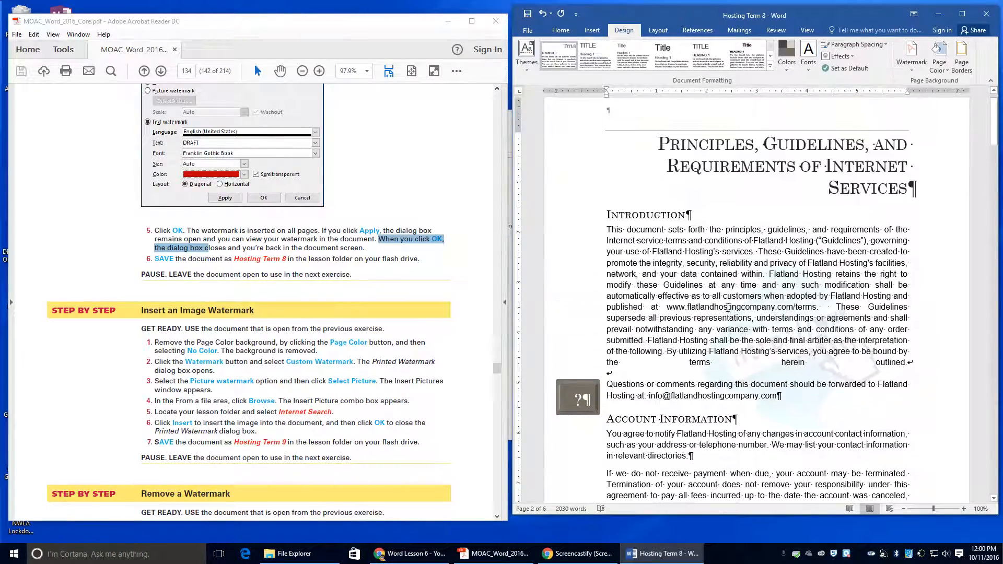
Step: Save the document as Hosting Term 9 in the Lesson 7 folder
{"action": "left_click", "coordinate": [528, 30]}
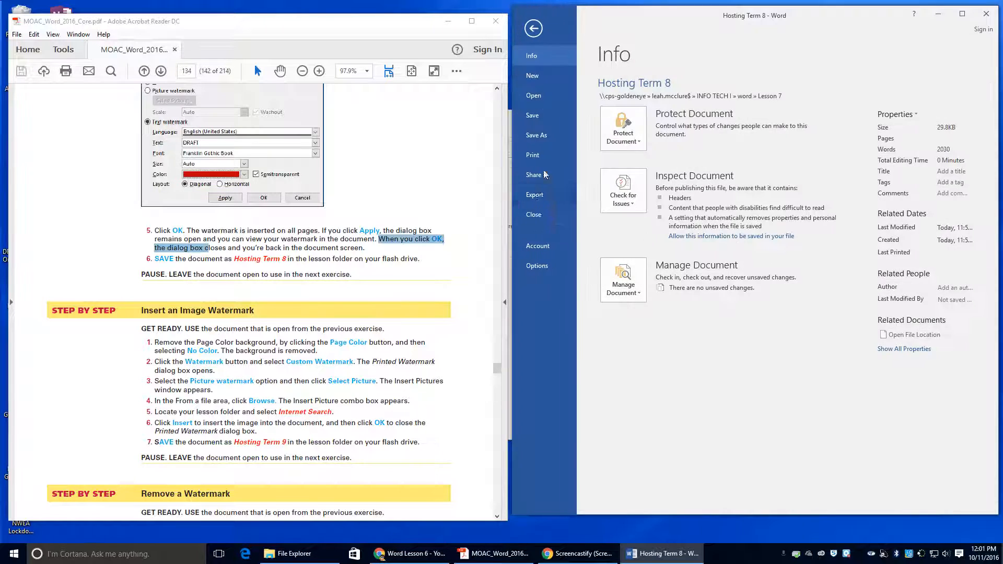
{"action": "left_click", "coordinate": [547, 134]}
{"action": "left_click", "coordinate": [804, 109]}
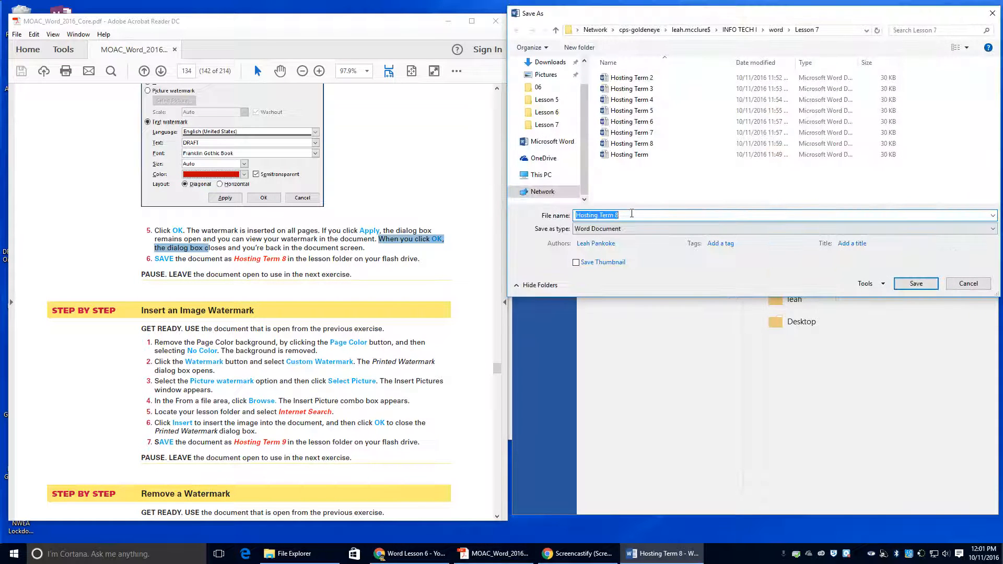
{"action": "left_click", "coordinate": [645, 215]}
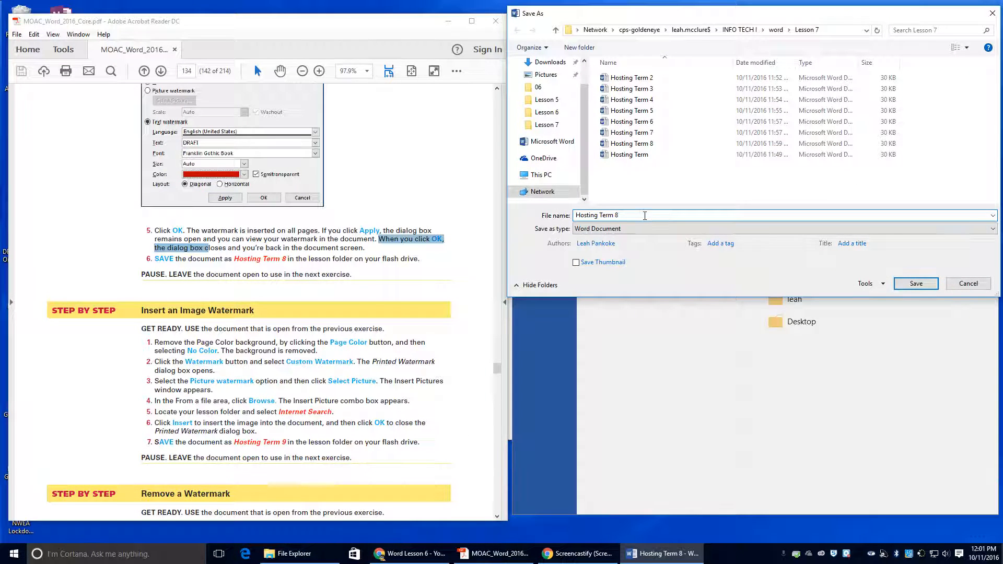
{"action": "key", "text": "BackSpace"}
{"action": "type", "text": "9"}
{"action": "left_click", "coordinate": [903, 287]}
Step: Read the textbook's Remove a Watermark instructions and remove the picture watermark from the document
{"action": "scroll", "coordinate": [262, 425], "scroll_direction": "down", "scroll_amount": 3}
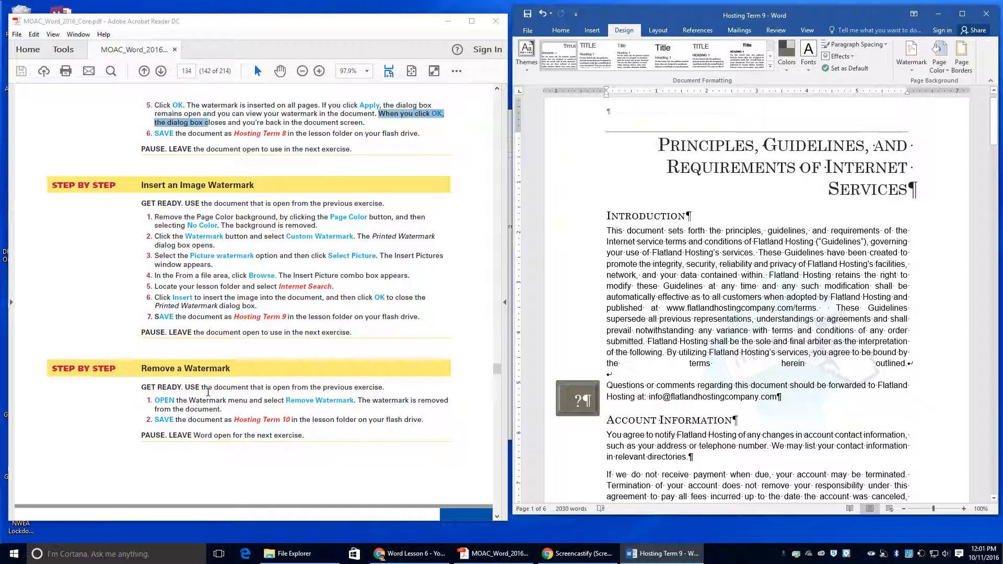
{"action": "scroll", "coordinate": [173, 405], "scroll_direction": "down", "scroll_amount": 1}
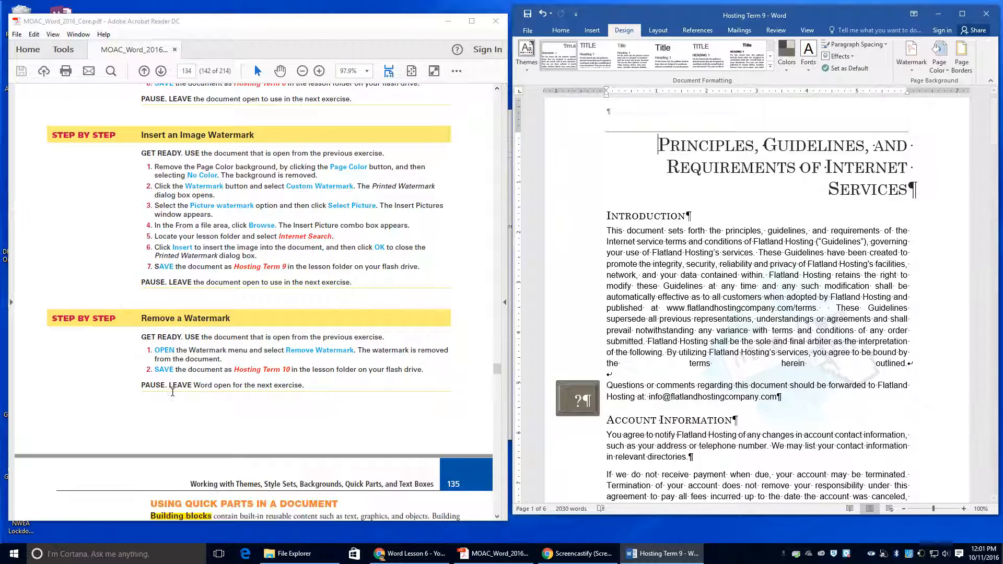
{"action": "left_click", "coordinate": [912, 70]}
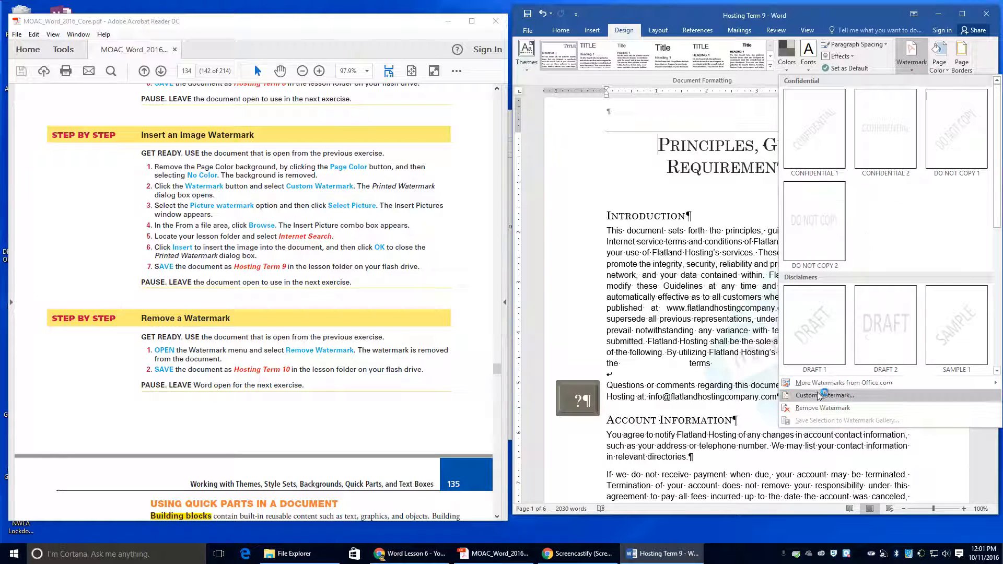
{"action": "left_click", "coordinate": [825, 408]}
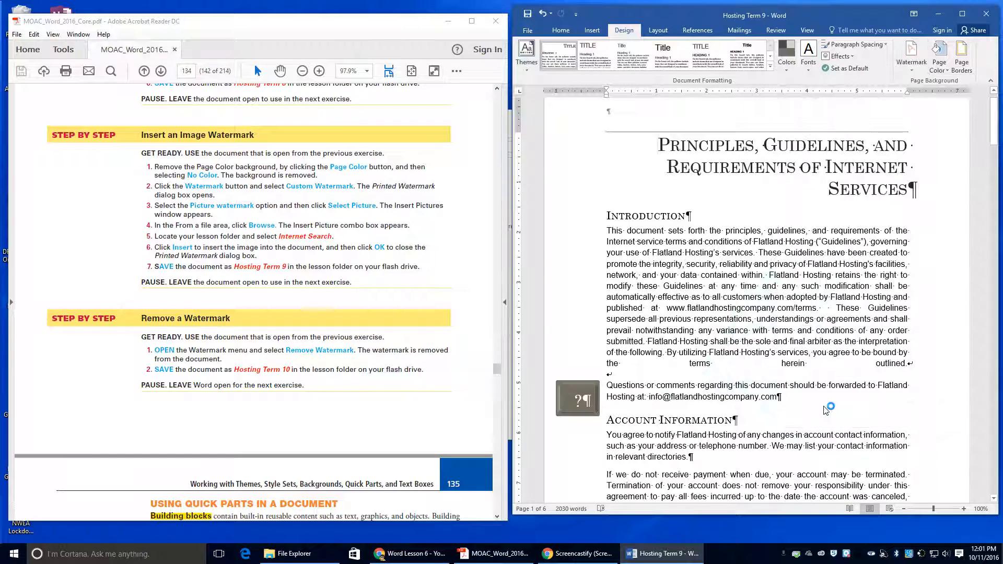
Step: Save the document as Hosting Term 10 in the Lesson 7 folder
{"action": "left_click", "coordinate": [528, 30]}
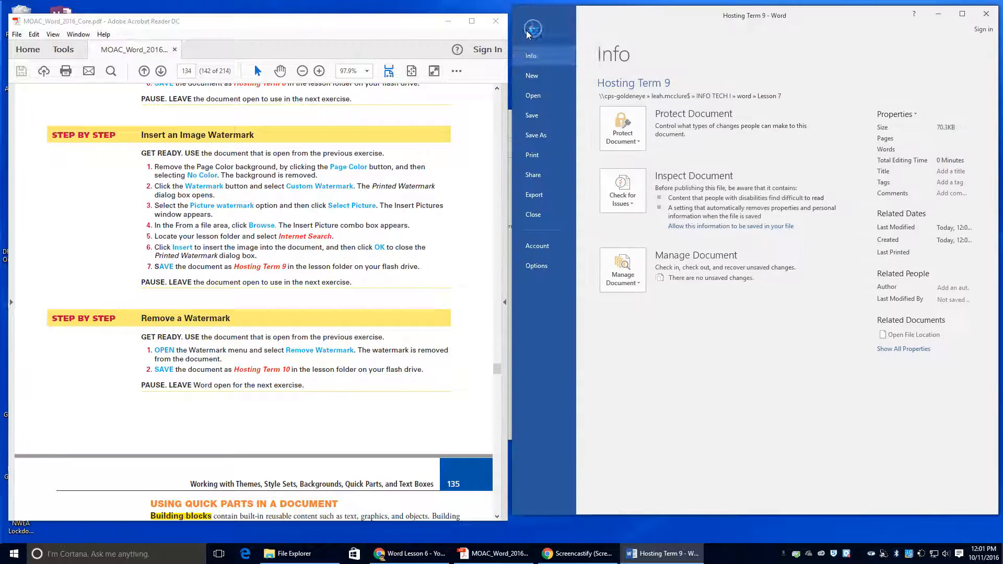
{"action": "left_click", "coordinate": [554, 137]}
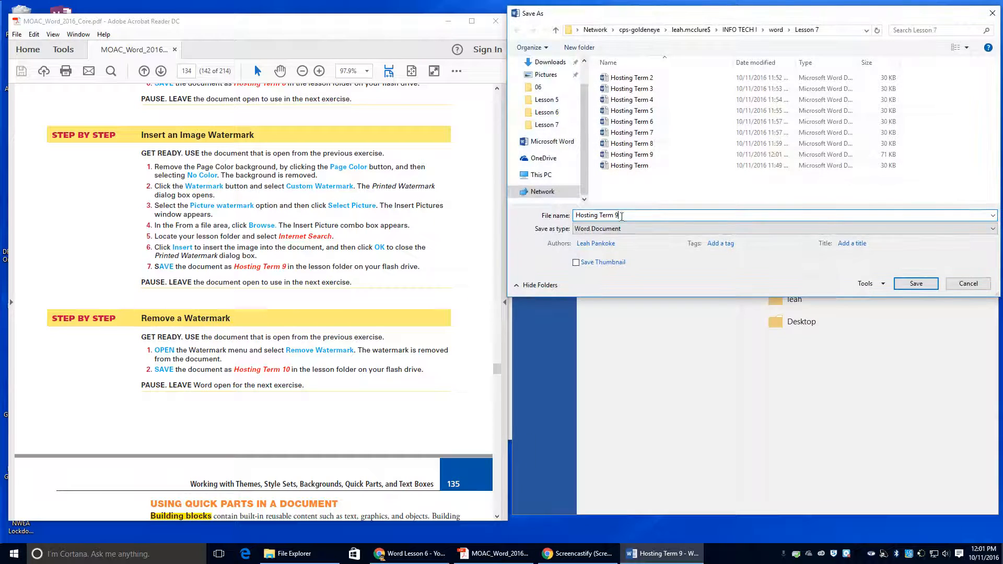
{"action": "left_click", "coordinate": [615, 210]}
{"action": "key", "text": "BackSpace"}
{"action": "type", "text": "10"}
{"action": "left_click", "coordinate": [912, 281]}
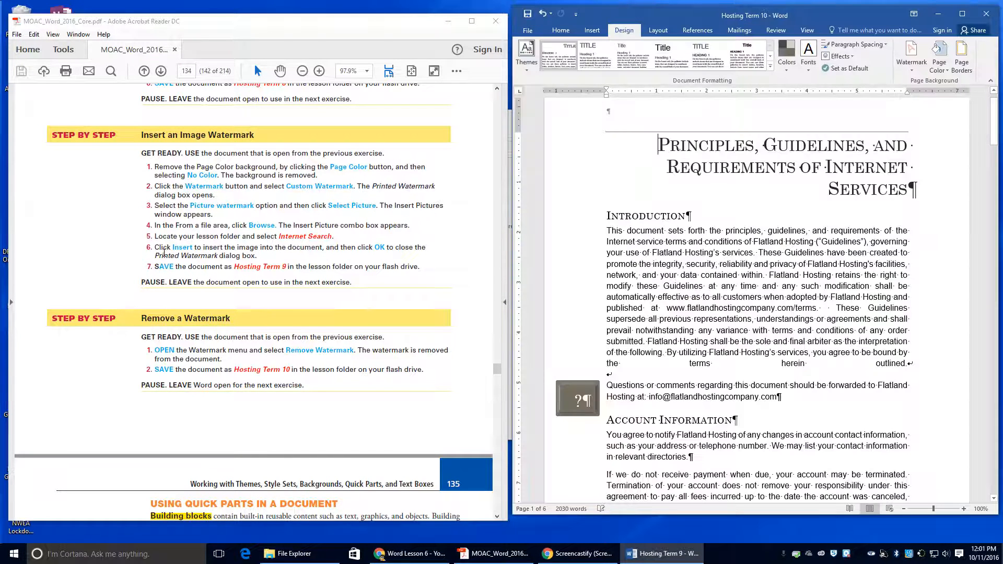
Step: Read the textbook's introduction to Quick Parts and built-in building blocks, and open the Building Blocks Organizer for the document
{"action": "scroll", "coordinate": [216, 309], "scroll_direction": "down", "scroll_amount": 5}
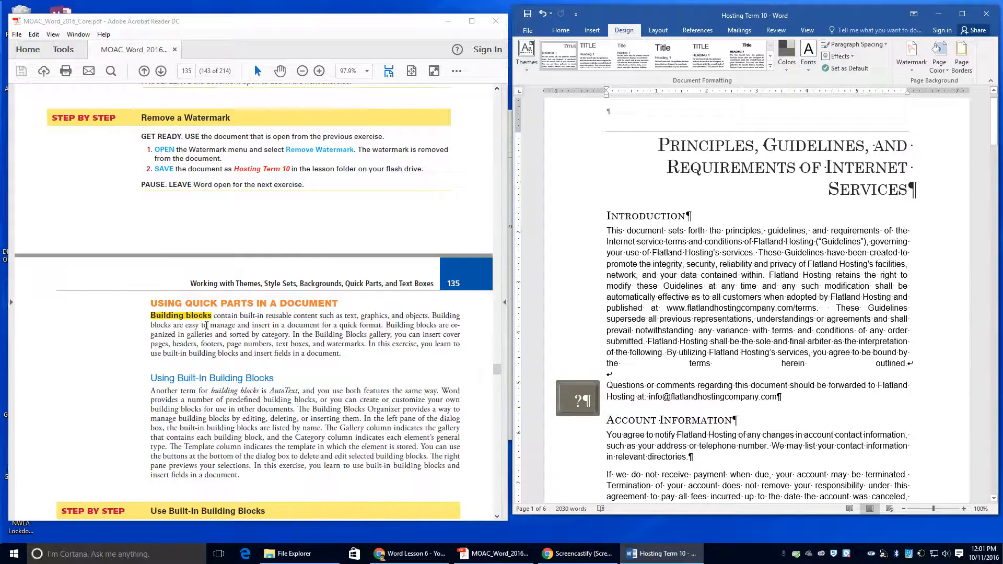
{"action": "scroll", "coordinate": [240, 308], "scroll_direction": "down", "scroll_amount": 3}
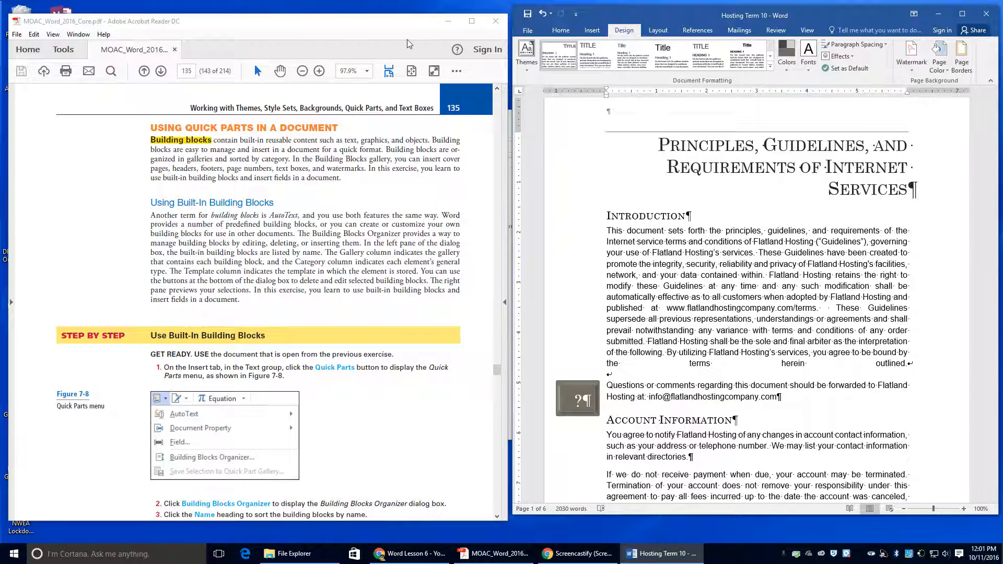
{"action": "left_click", "coordinate": [593, 30]}
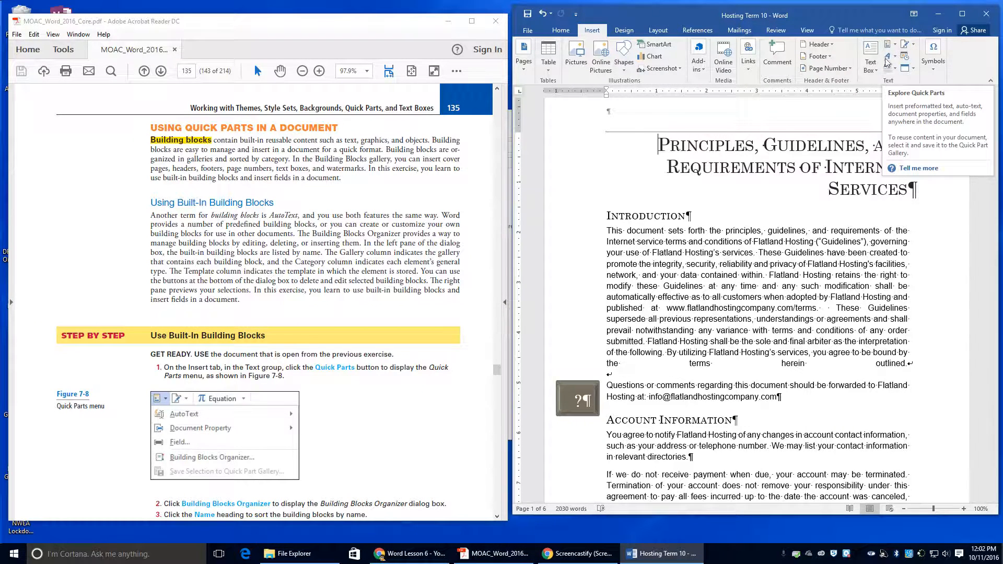
{"action": "scroll", "coordinate": [352, 414], "scroll_direction": "down", "scroll_amount": 3}
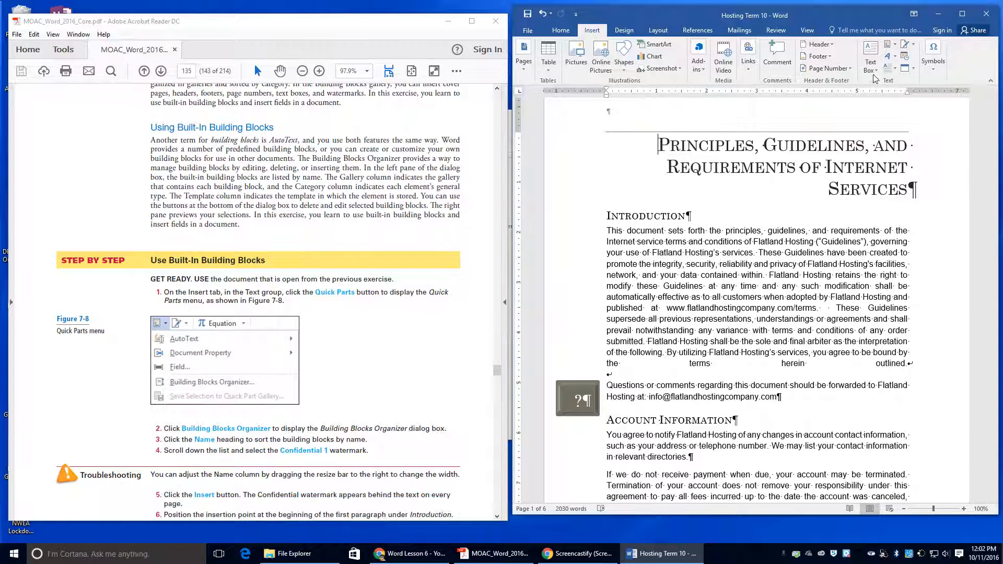
{"action": "left_click", "coordinate": [898, 46]}
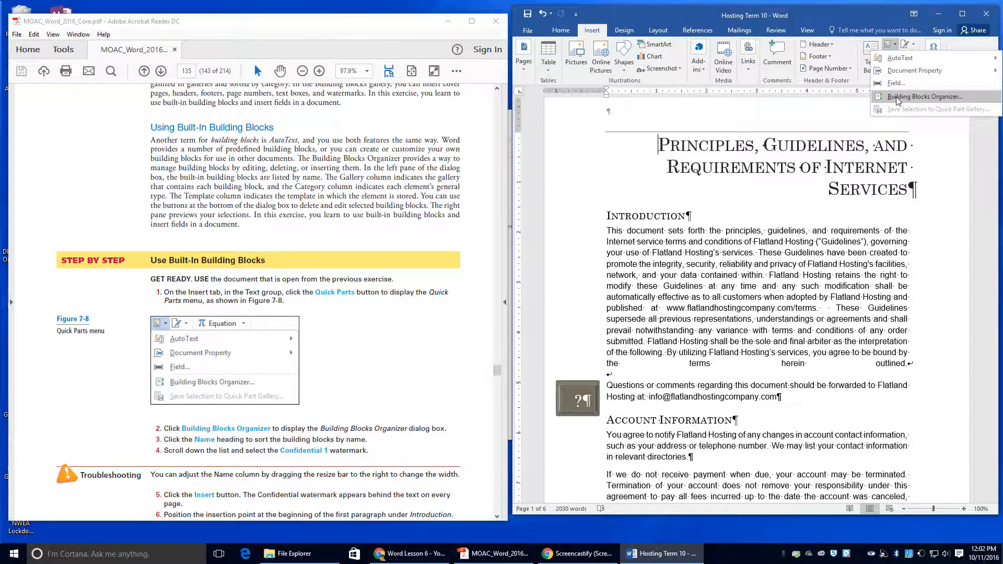
{"action": "left_click", "coordinate": [899, 97]}
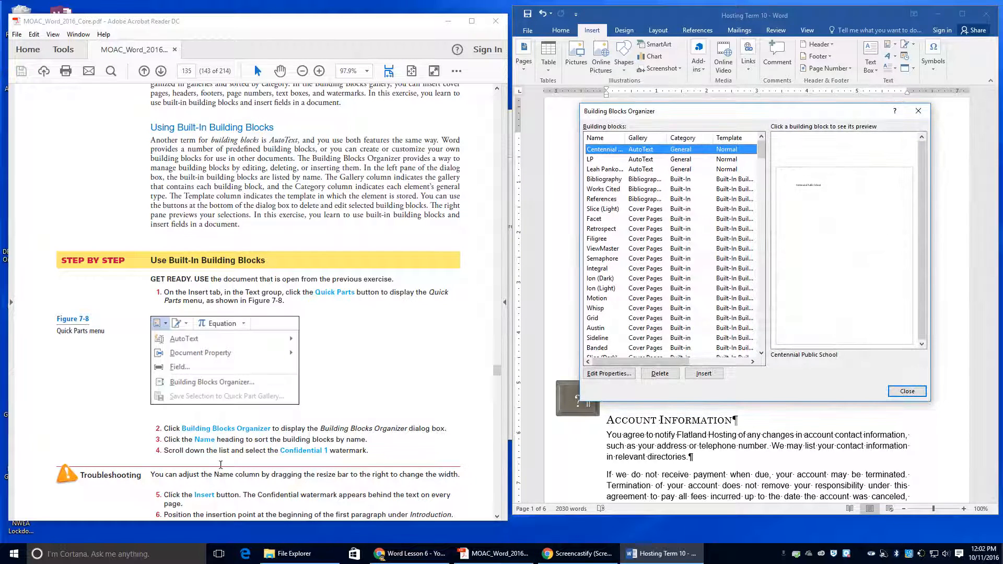
Step: Check the remaining exercise instructions and sort the building blocks by name
{"action": "scroll", "coordinate": [224, 452], "scroll_direction": "down", "scroll_amount": 2}
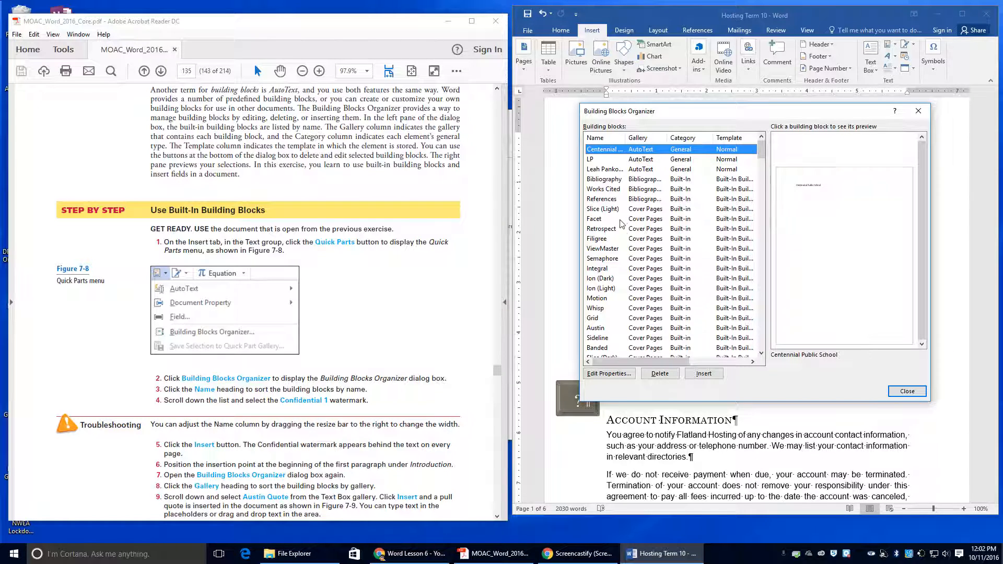
{"action": "left_click", "coordinate": [604, 138]}
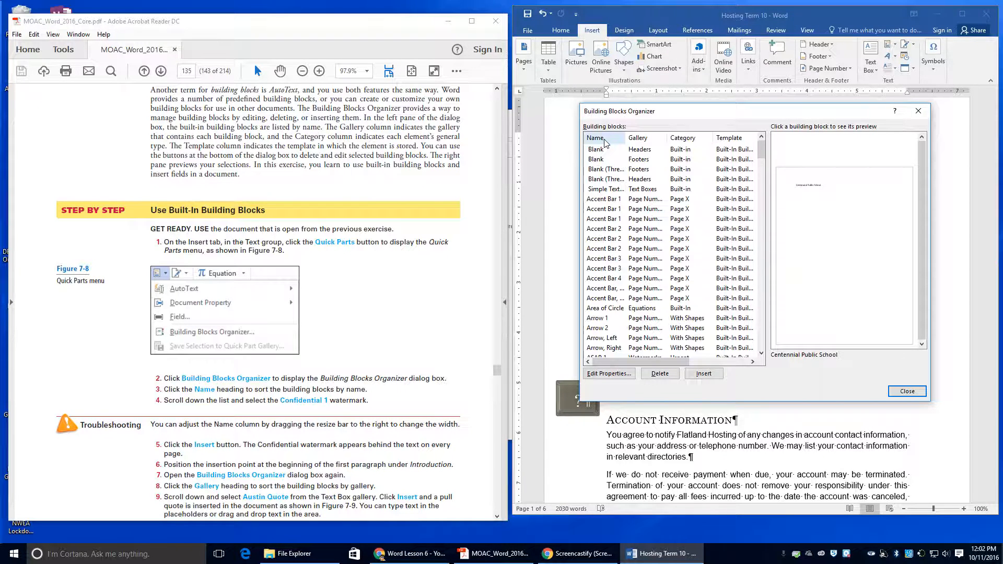
{"action": "left_click", "coordinate": [605, 139]}
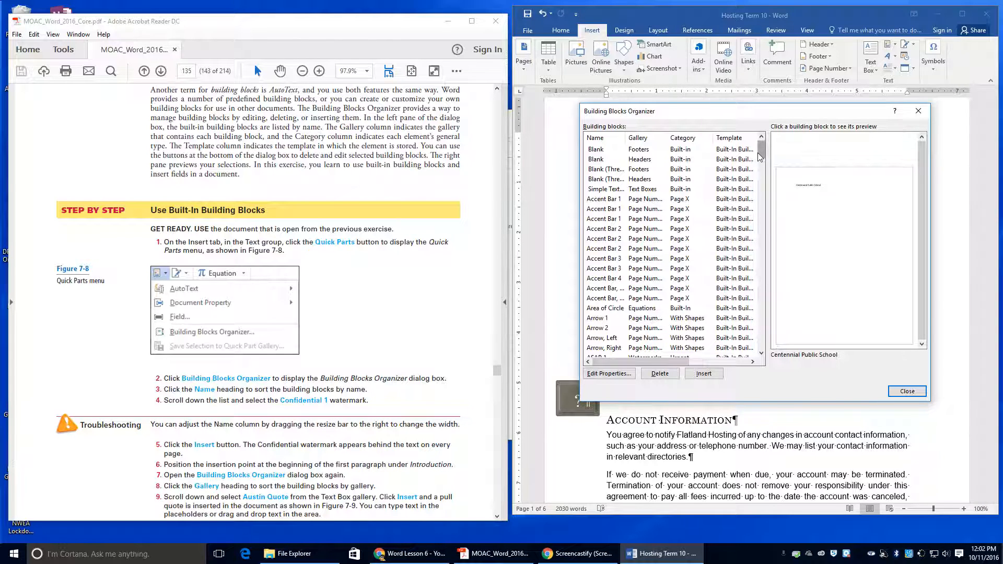
Step: Find the CONFIDENTIAL 1 watermark in the building blocks list, widen the Name column to read full names, and insert the watermark
{"action": "scroll", "coordinate": [638, 241], "scroll_direction": "down", "scroll_amount": 3}
{"action": "scroll", "coordinate": [638, 241], "scroll_direction": "down", "scroll_amount": 5}
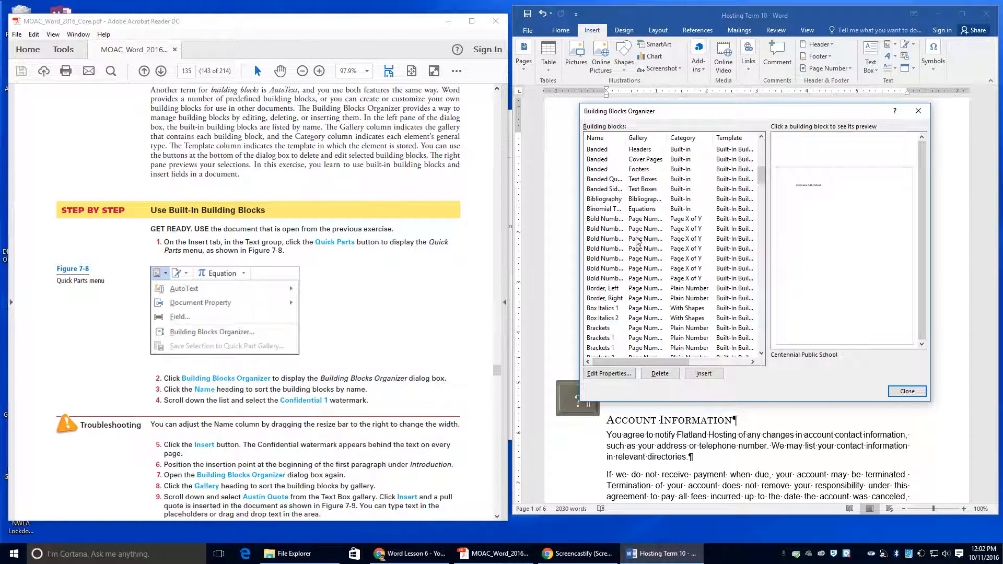
{"action": "scroll", "coordinate": [638, 241], "scroll_direction": "down", "scroll_amount": 1}
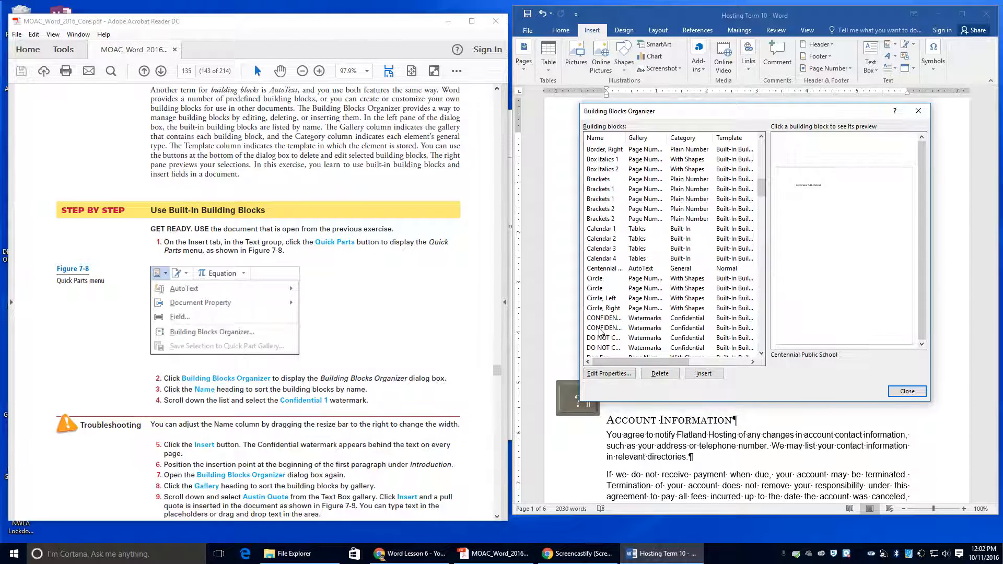
{"action": "scroll", "coordinate": [601, 334], "scroll_direction": "down", "scroll_amount": 1}
{"action": "left_click", "coordinate": [603, 290]}
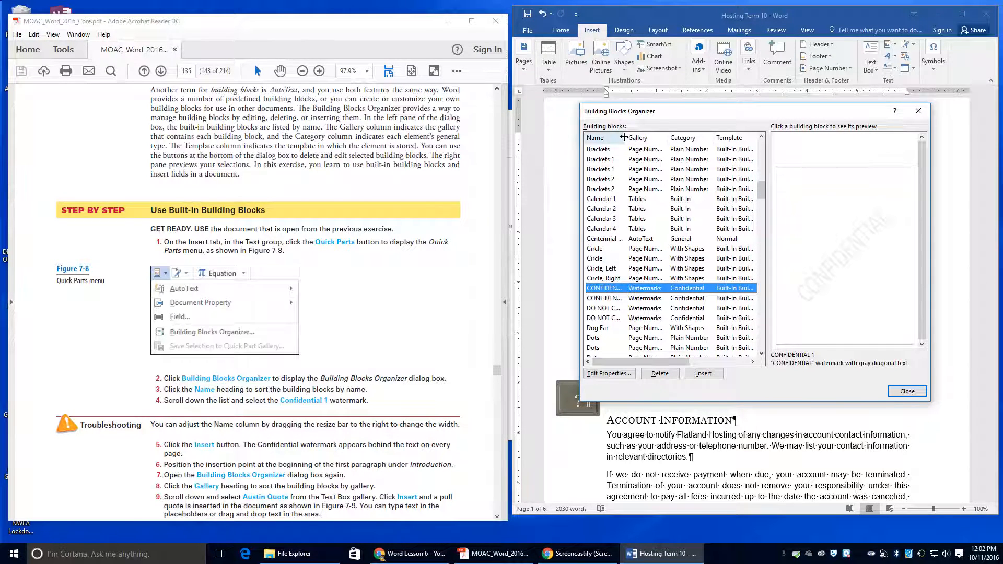
{"action": "left_click_drag", "start_coordinate": [625, 138], "coordinate": [641, 137]}
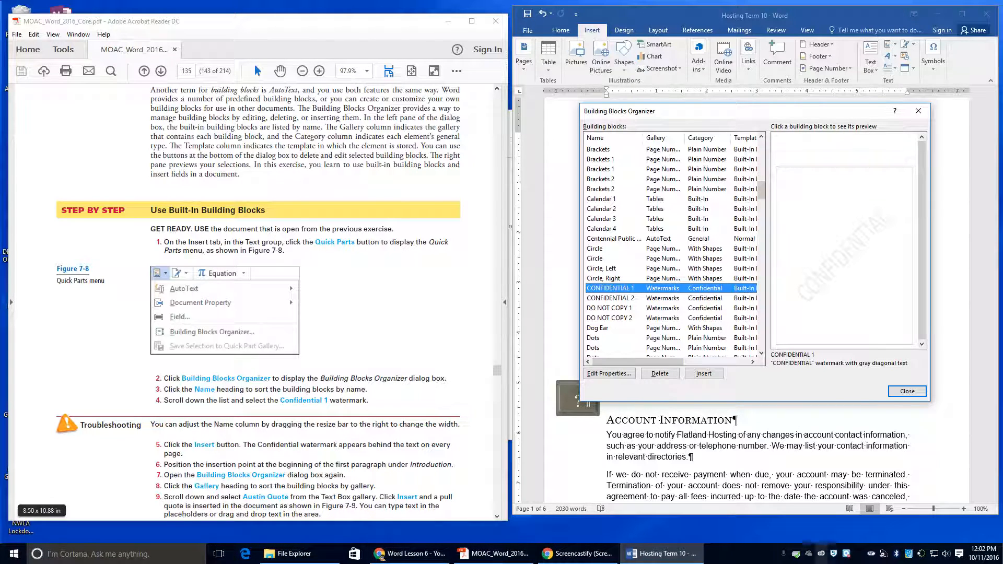
{"action": "left_click", "coordinate": [704, 375]}
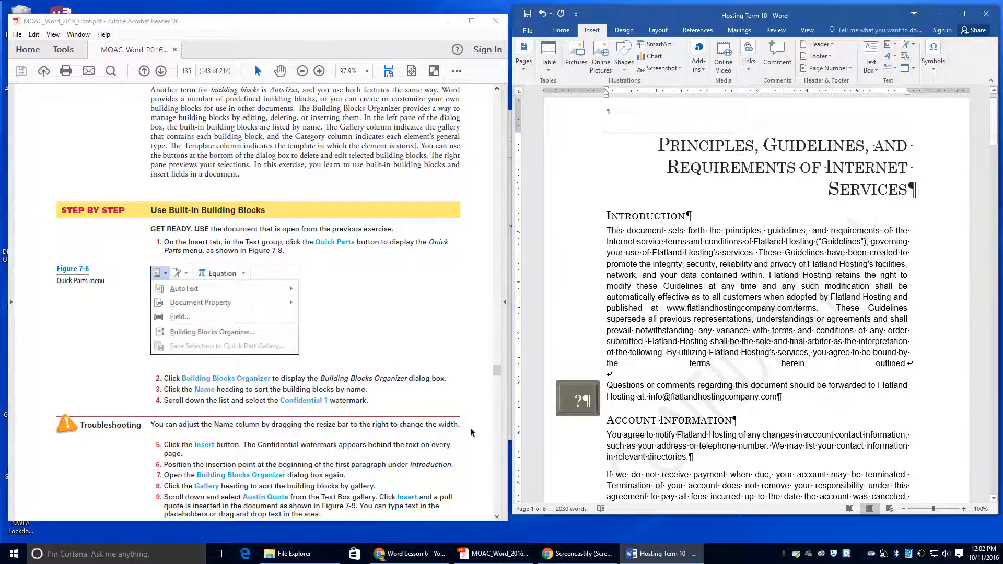
Step: Put the insertion point before the first paragraph under Introduction, reopen the Building Blocks Organizer and sort it by gallery
{"action": "scroll", "coordinate": [592, 282], "scroll_direction": "up", "scroll_amount": 1}
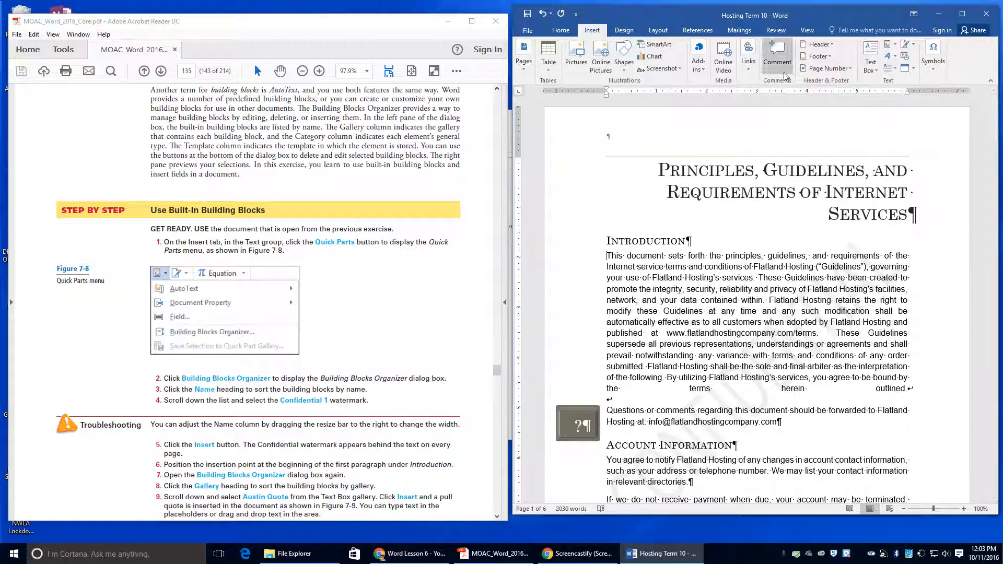
{"action": "left_click", "coordinate": [897, 44]}
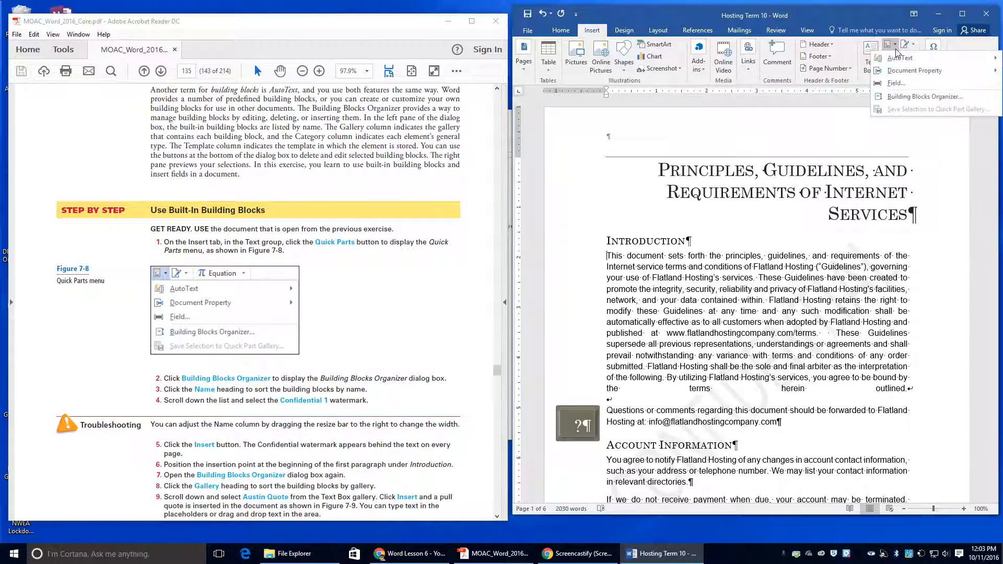
{"action": "left_click", "coordinate": [893, 97]}
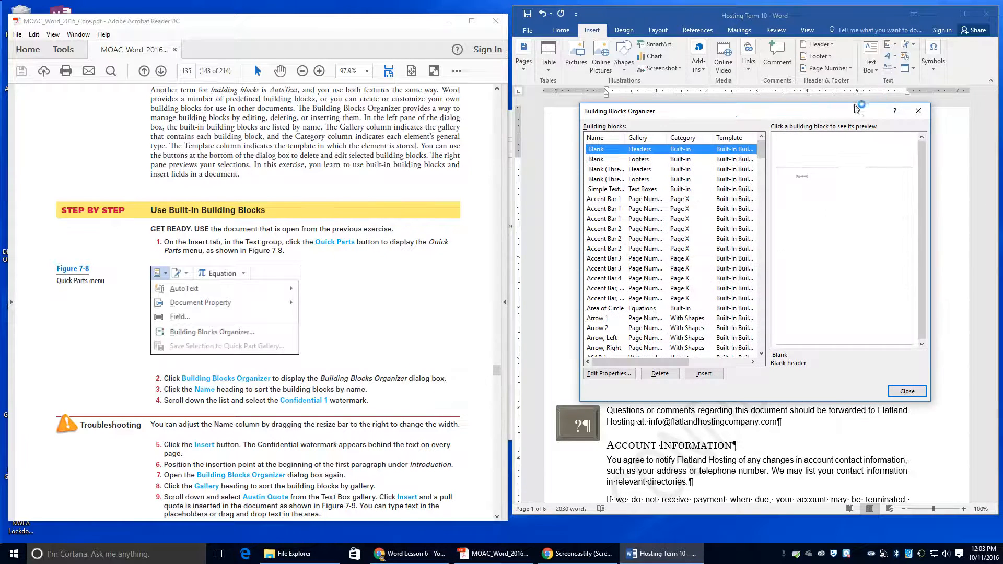
{"action": "left_click", "coordinate": [638, 139]}
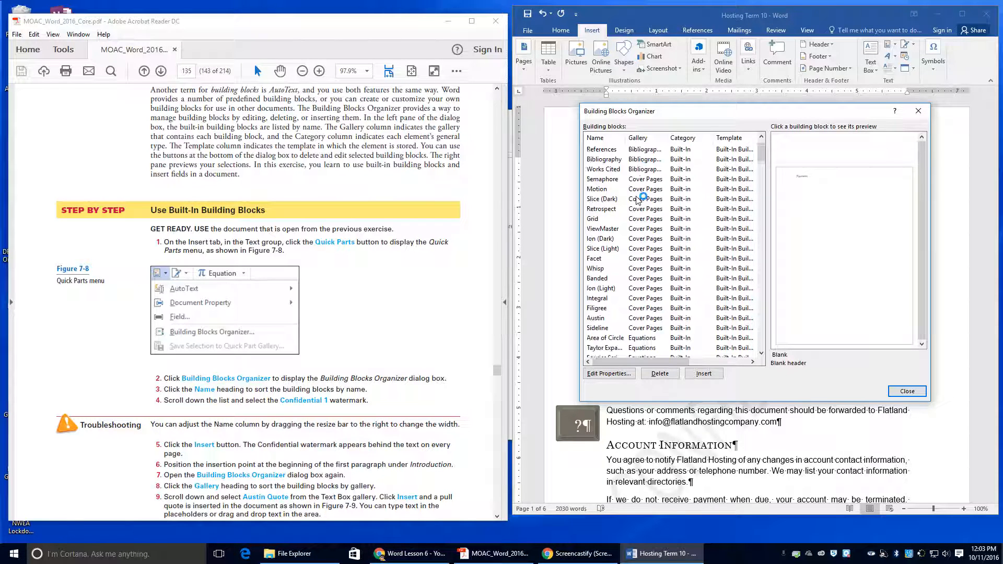
Step: Find Austin Quote among the Text Boxes gallery entries of the building blocks list and insert it into the document
{"action": "scroll", "coordinate": [638, 200], "scroll_direction": "down", "scroll_amount": 15}
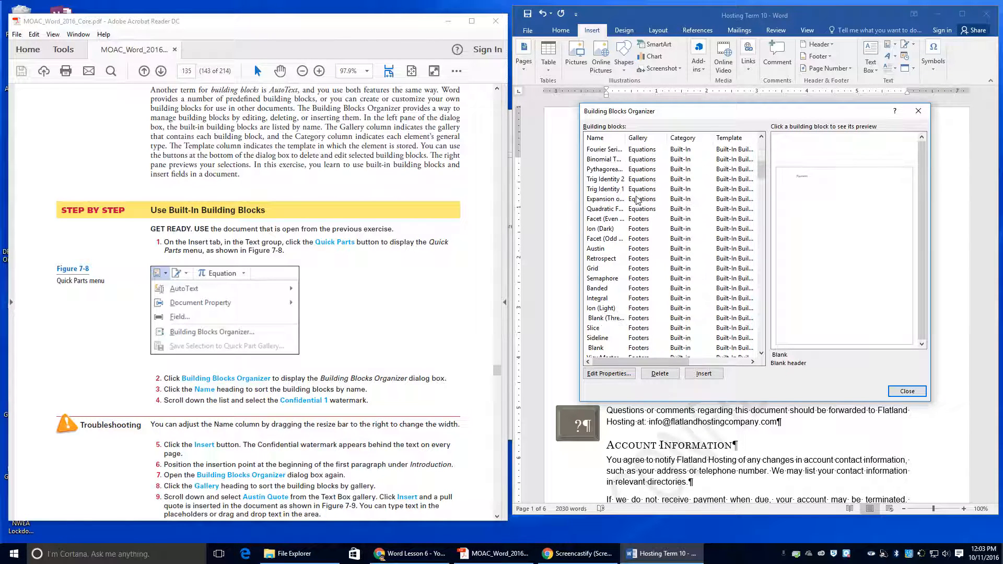
{"action": "scroll", "coordinate": [639, 200], "scroll_direction": "down", "scroll_amount": 10}
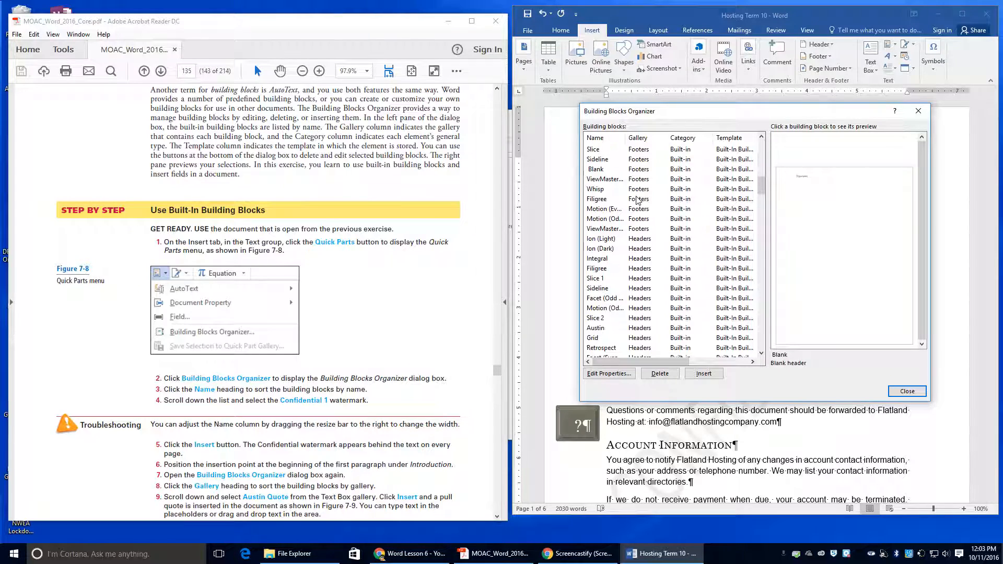
{"action": "scroll", "coordinate": [639, 200], "scroll_direction": "down", "scroll_amount": 10}
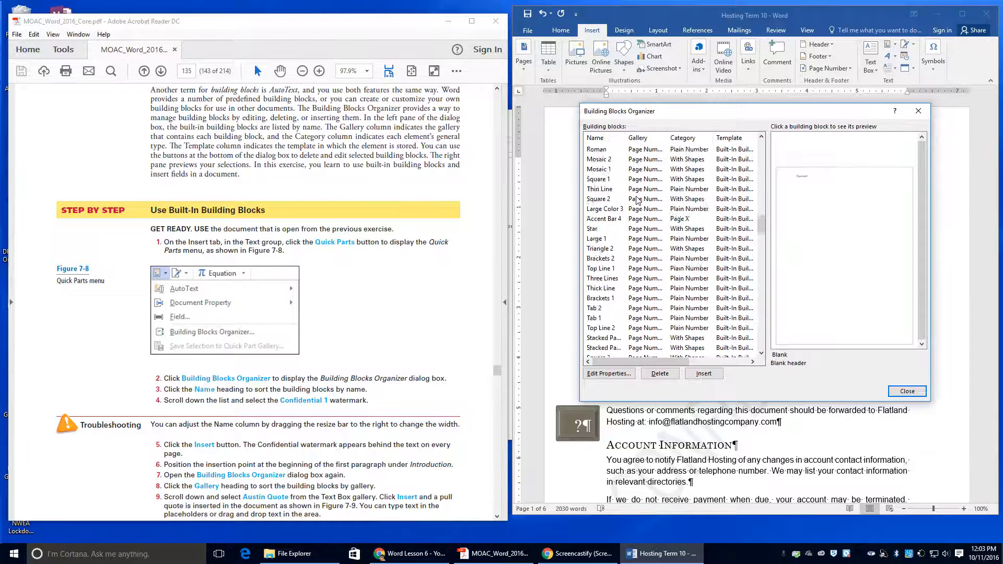
{"action": "scroll", "coordinate": [638, 200], "scroll_direction": "down", "scroll_amount": 15}
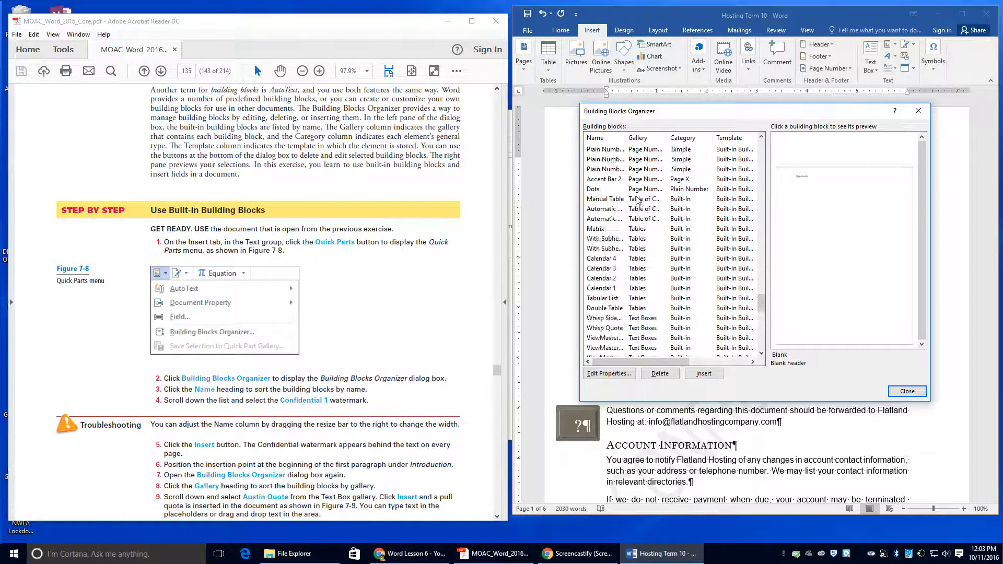
{"action": "scroll", "coordinate": [638, 200], "scroll_direction": "up", "scroll_amount": 10}
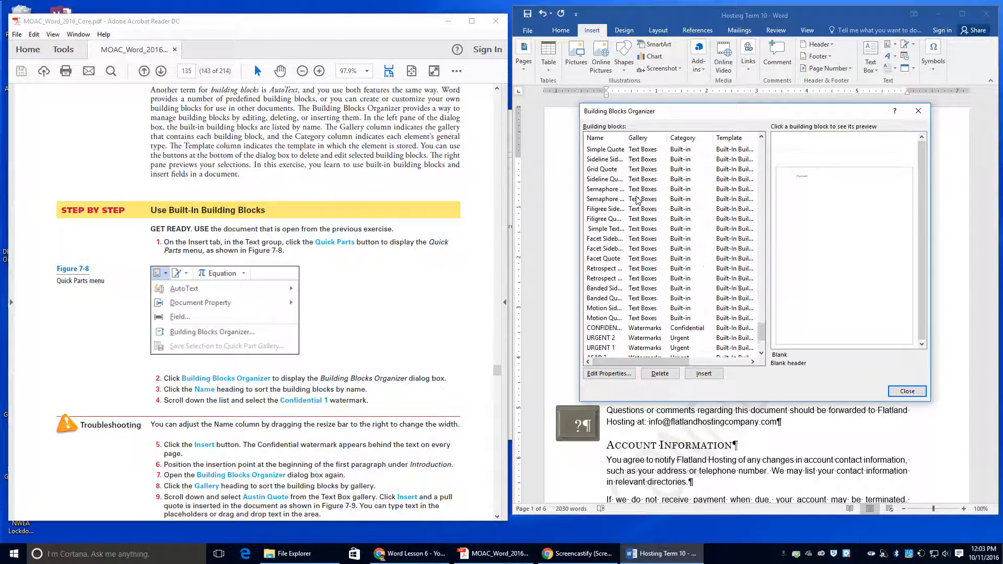
{"action": "scroll", "coordinate": [638, 200], "scroll_direction": "down", "scroll_amount": 10}
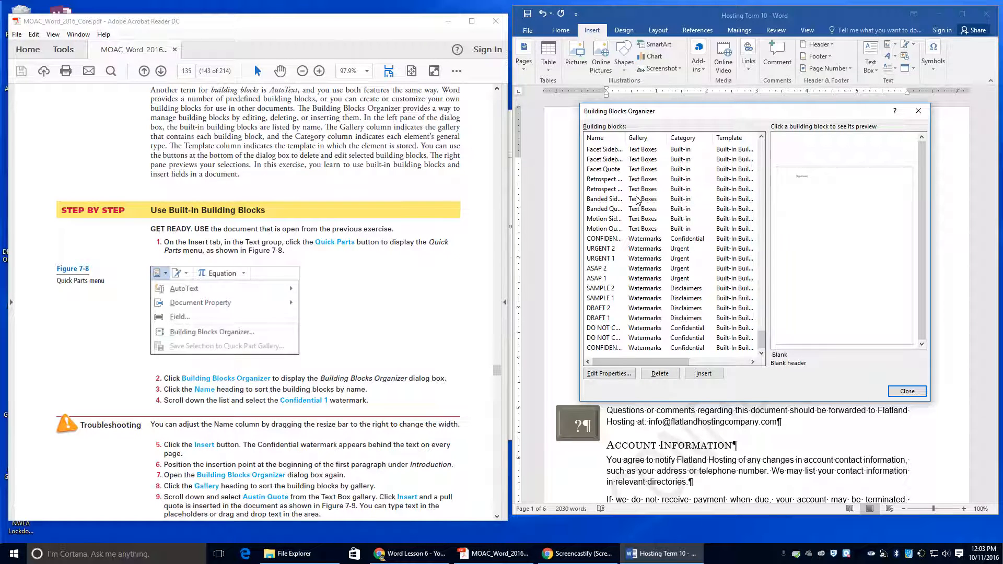
{"action": "scroll", "coordinate": [638, 201], "scroll_direction": "up", "scroll_amount": 6}
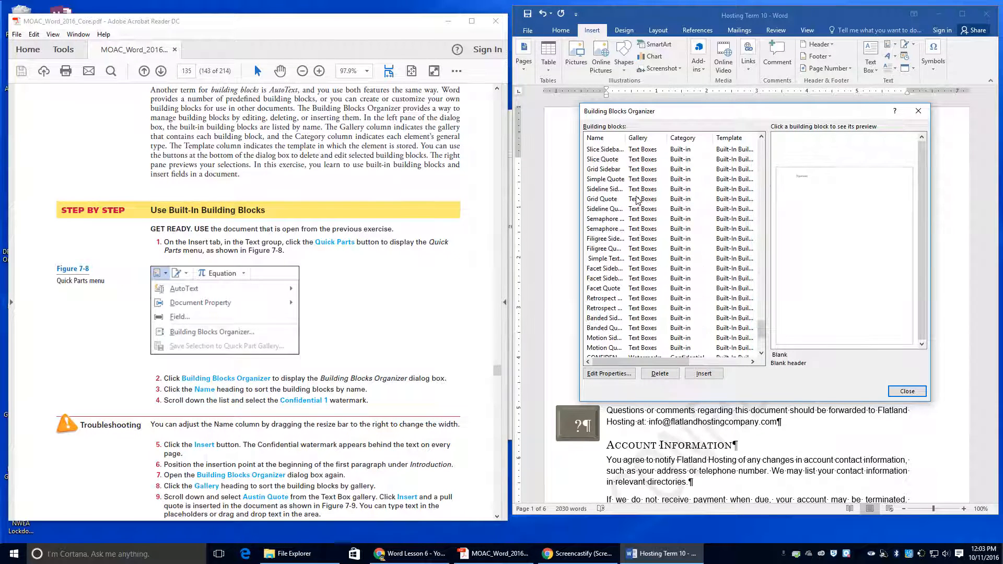
{"action": "scroll", "coordinate": [637, 200], "scroll_direction": "up", "scroll_amount": 3}
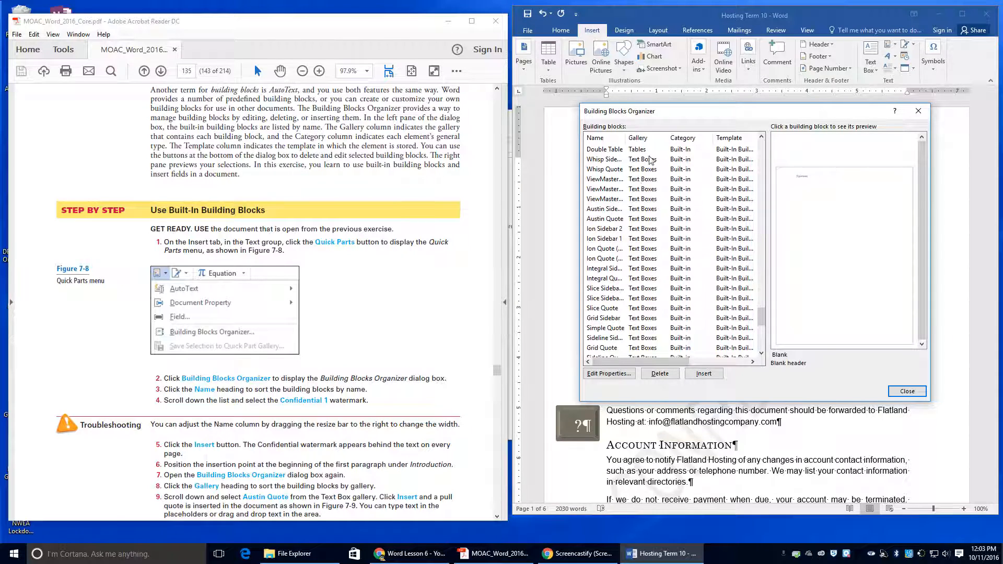
{"action": "left_click", "coordinate": [598, 221]}
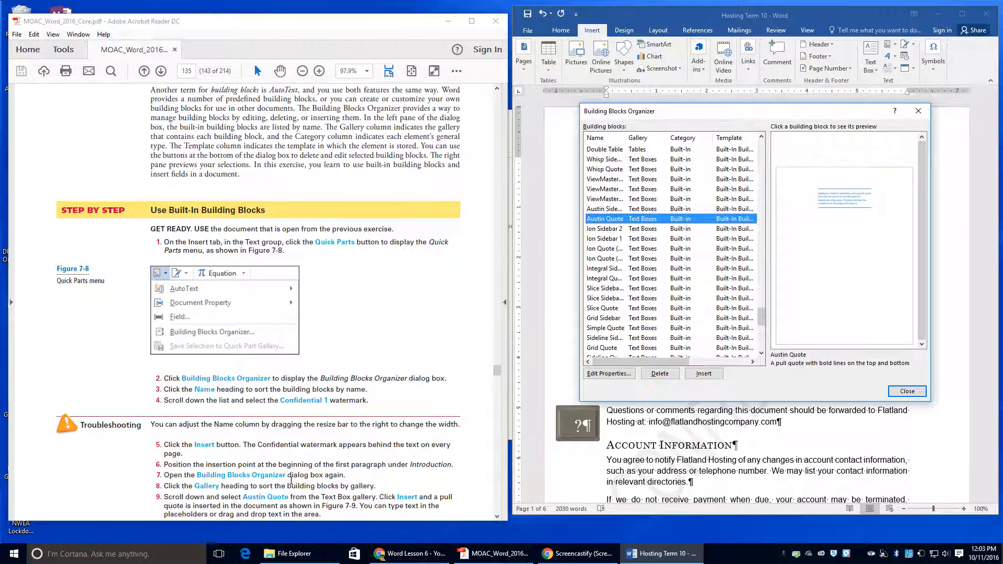
{"action": "scroll", "coordinate": [295, 457], "scroll_direction": "down", "scroll_amount": 1}
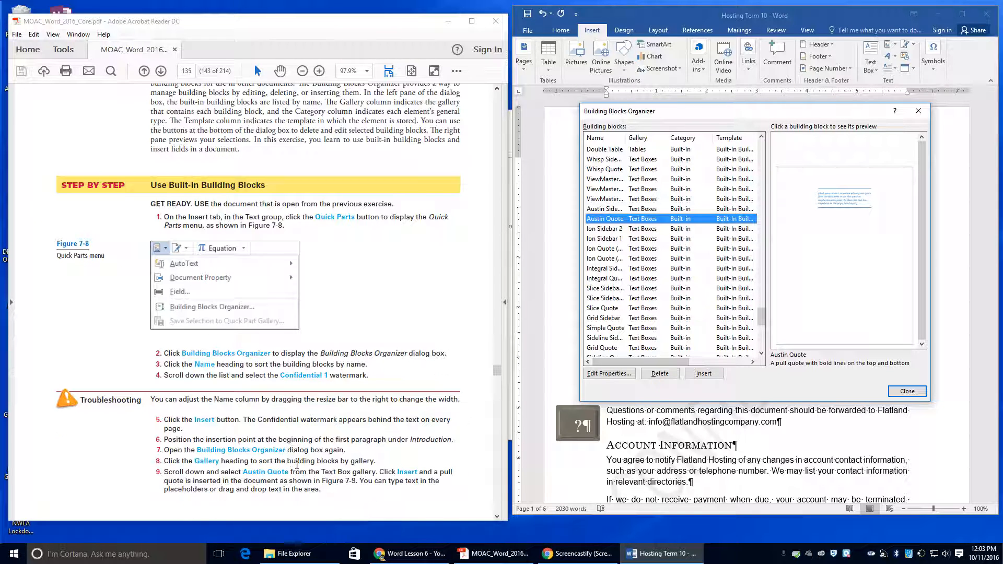
{"action": "left_click", "coordinate": [721, 374]}
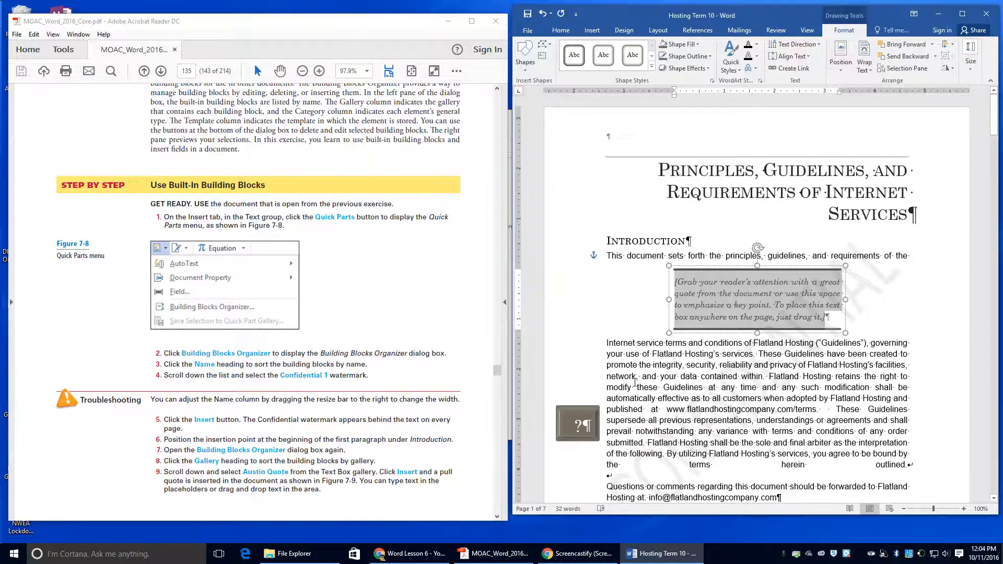
Step: Read the follow-up exercise instructions and move the "Questions or comments" paragraph under Introduction into the pull quote, replacing its placeholder text
{"action": "scroll", "coordinate": [246, 453], "scroll_direction": "down", "scroll_amount": 4}
{"action": "scroll", "coordinate": [246, 451], "scroll_direction": "down", "scroll_amount": 1}
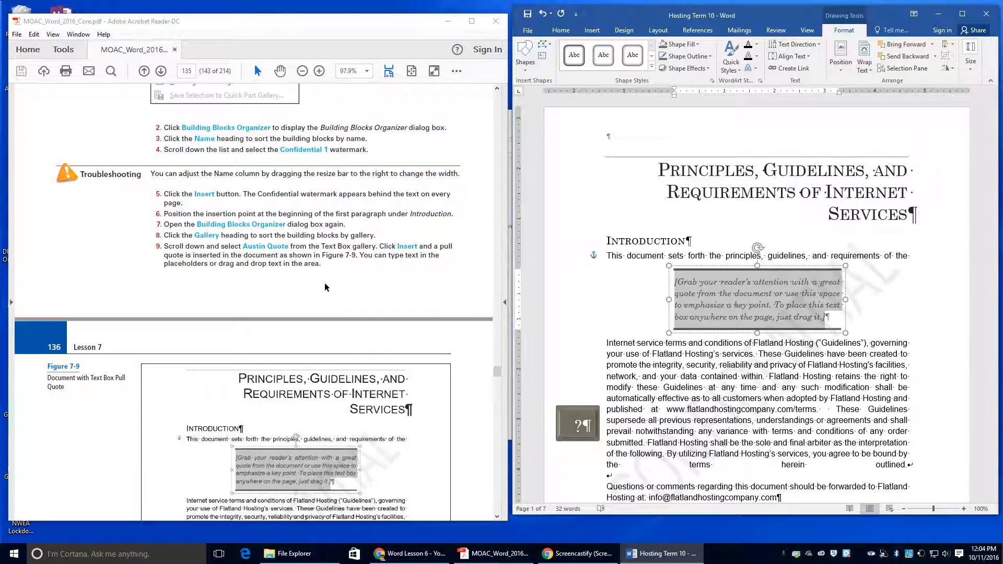
{"action": "scroll", "coordinate": [325, 287], "scroll_direction": "down", "scroll_amount": 3}
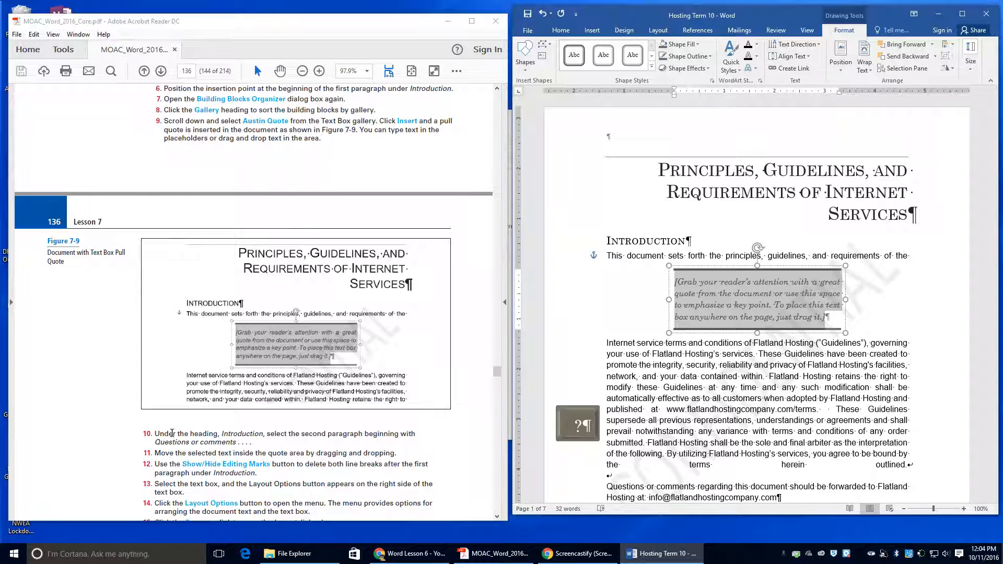
{"action": "scroll", "coordinate": [172, 434], "scroll_direction": "down", "scroll_amount": 1}
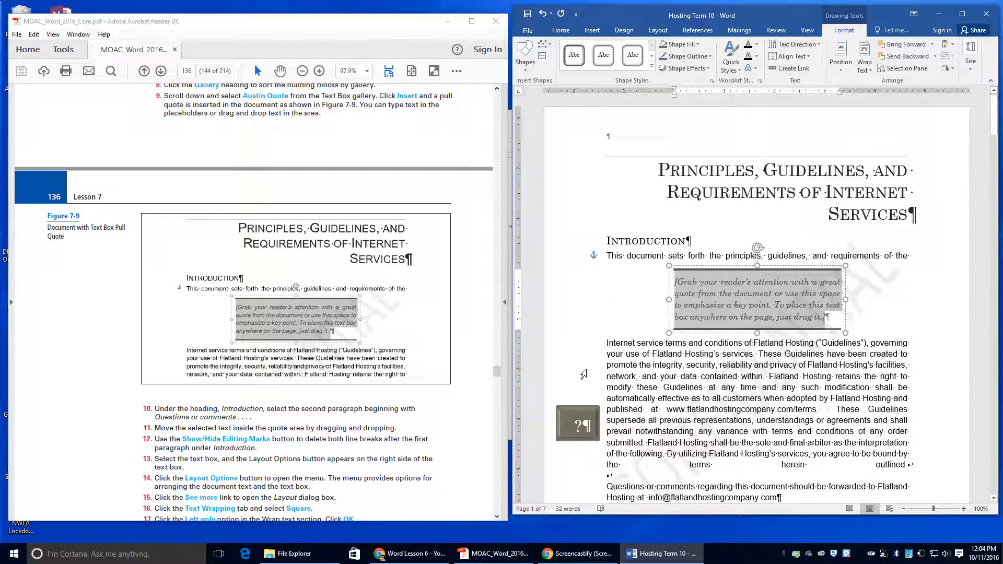
{"action": "scroll", "coordinate": [614, 355], "scroll_direction": "down", "scroll_amount": 2}
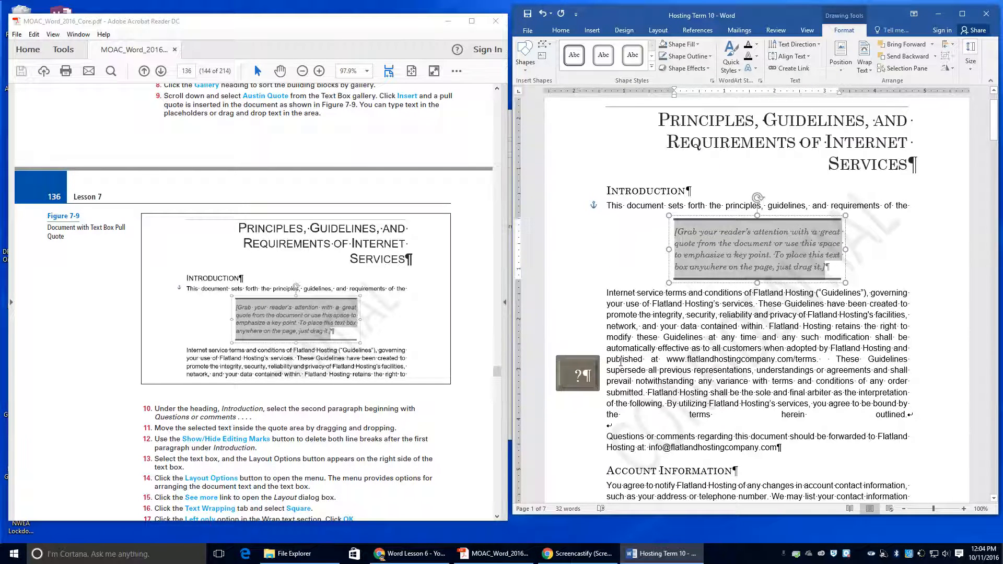
{"action": "triple_click", "coordinate": [602, 434]}
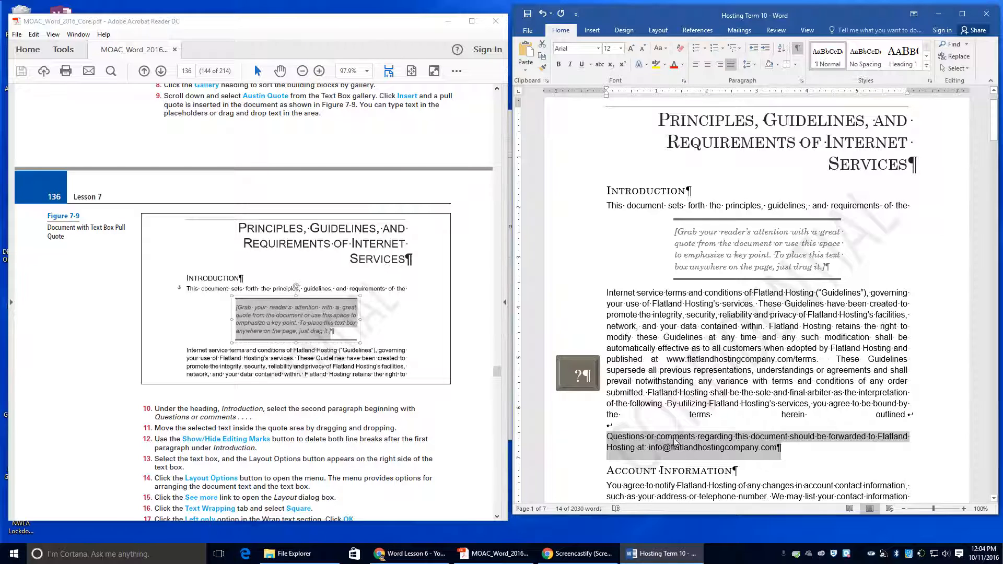
{"action": "left_click_drag", "start_coordinate": [709, 417], "coordinate": [735, 248]}
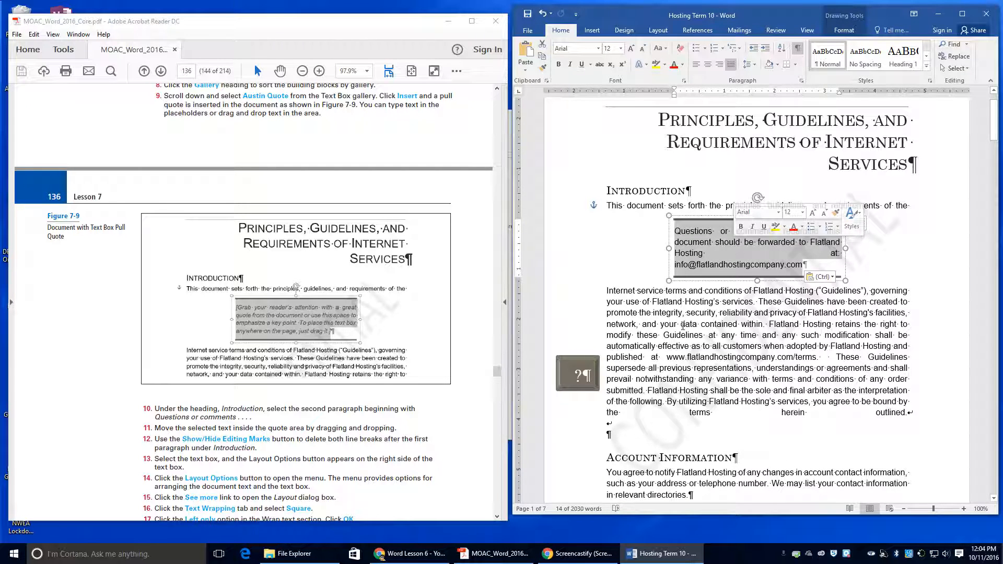
Step: Delete both line breaks after the first paragraph under Introduction
{"action": "scroll", "coordinate": [309, 458], "scroll_direction": "down", "scroll_amount": 1}
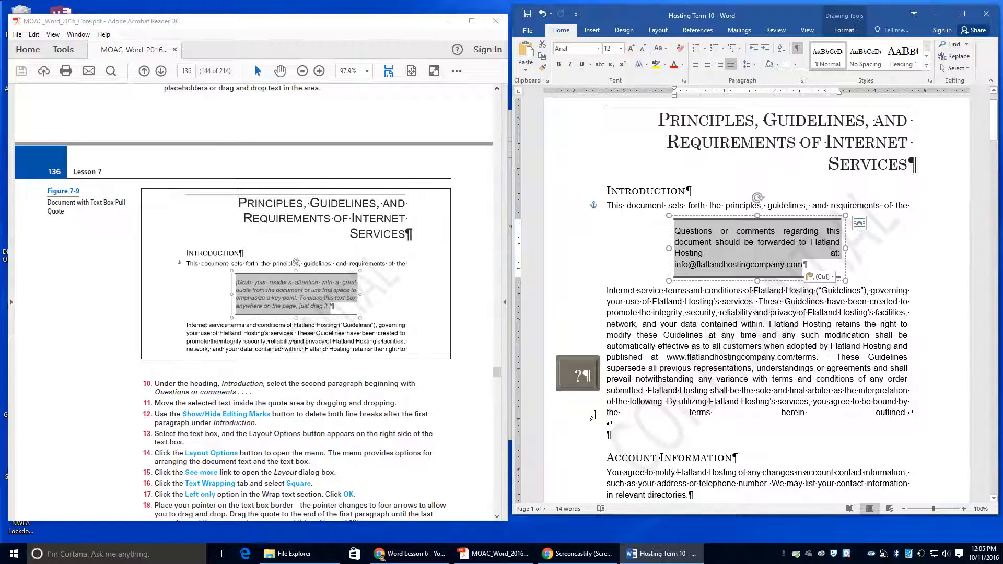
{"action": "left_click", "coordinate": [725, 404]}
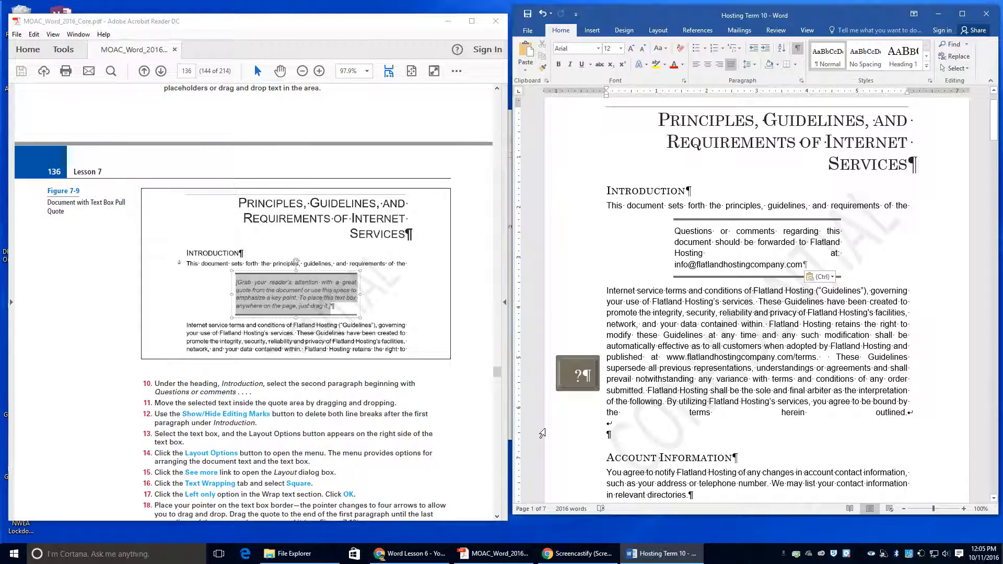
{"action": "key", "text": "BackSpace"}
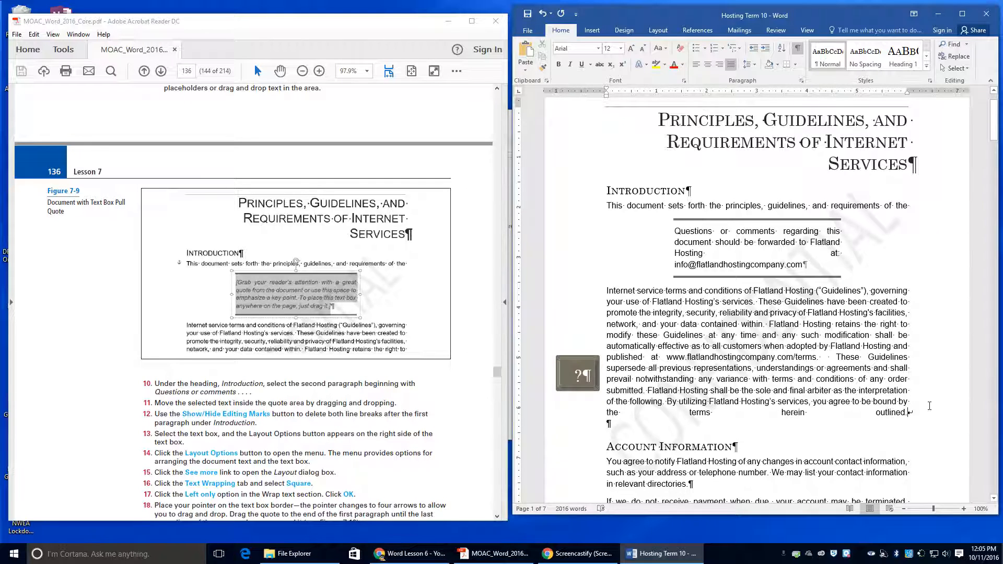
{"action": "key", "text": "BackSpace"}
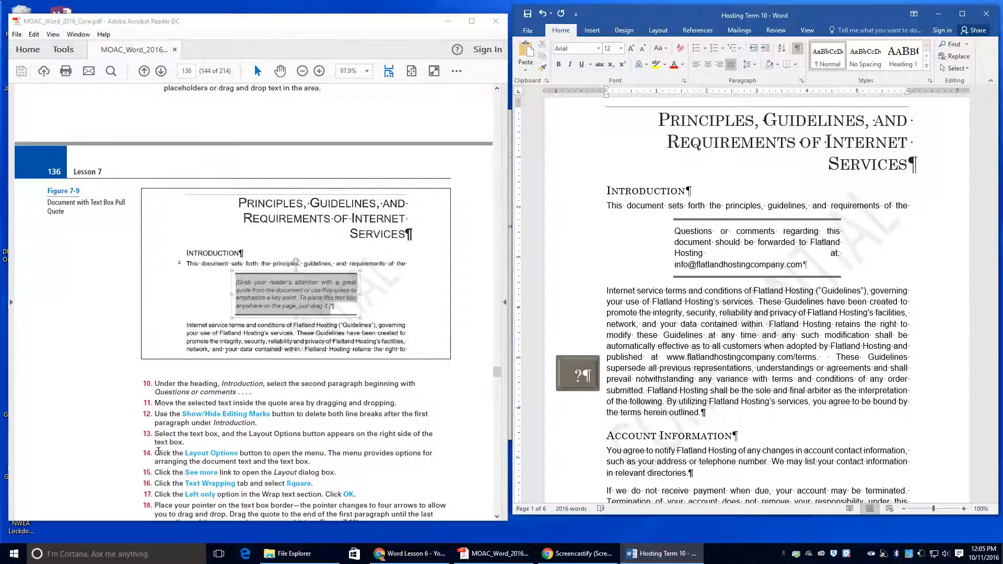
Step: Set the pull quote text box's wrapping style to Square with text wrapping on Left only
{"action": "scroll", "coordinate": [159, 452], "scroll_direction": "down", "scroll_amount": 1}
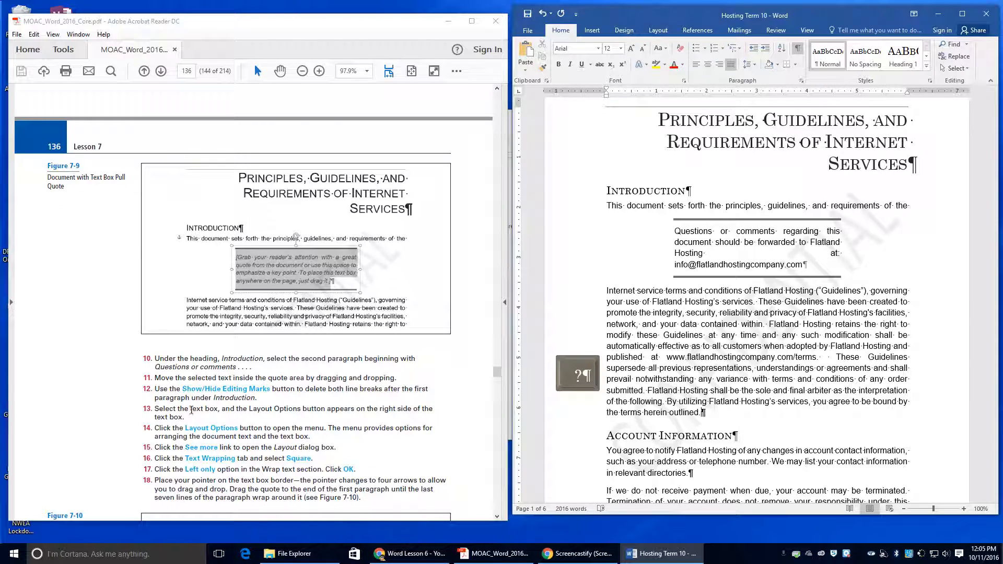
{"action": "left_click", "coordinate": [705, 251]}
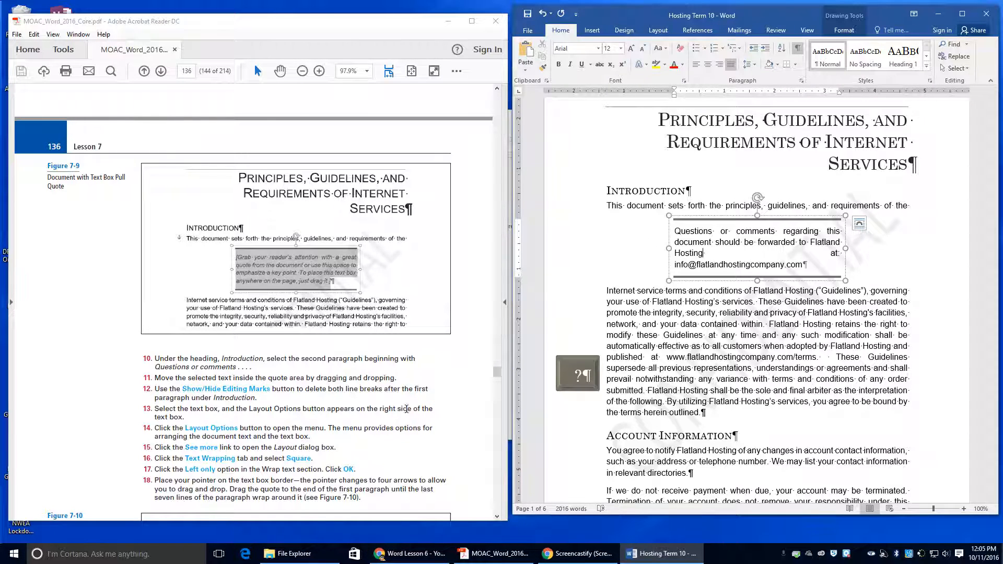
{"action": "left_click", "coordinate": [858, 225]}
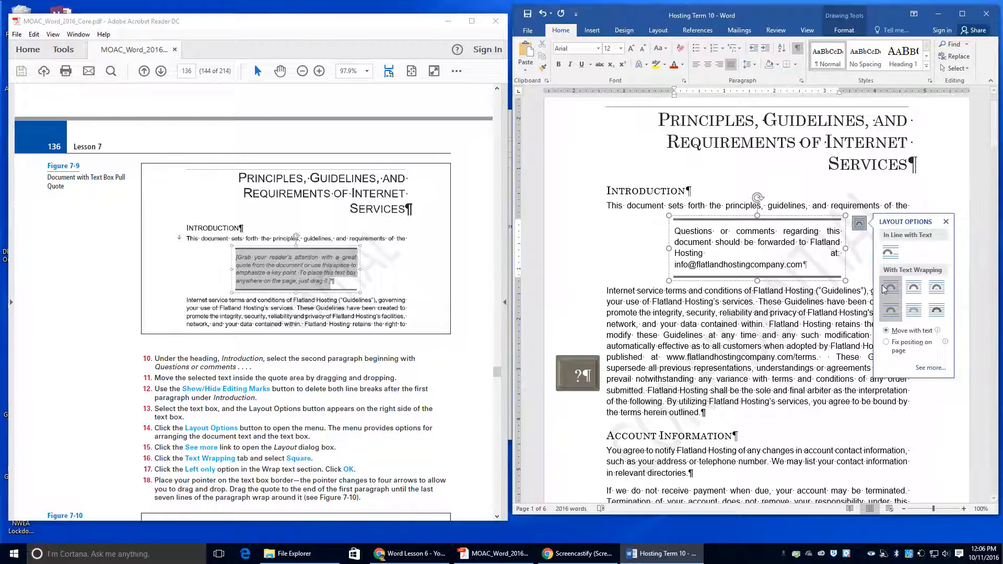
{"action": "left_click", "coordinate": [927, 369]}
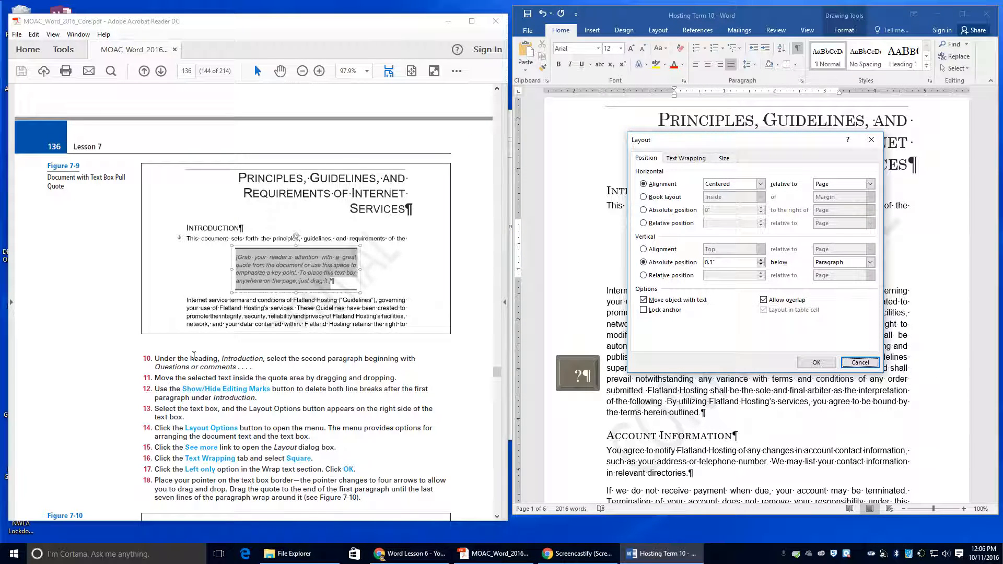
{"action": "left_click", "coordinate": [685, 159]}
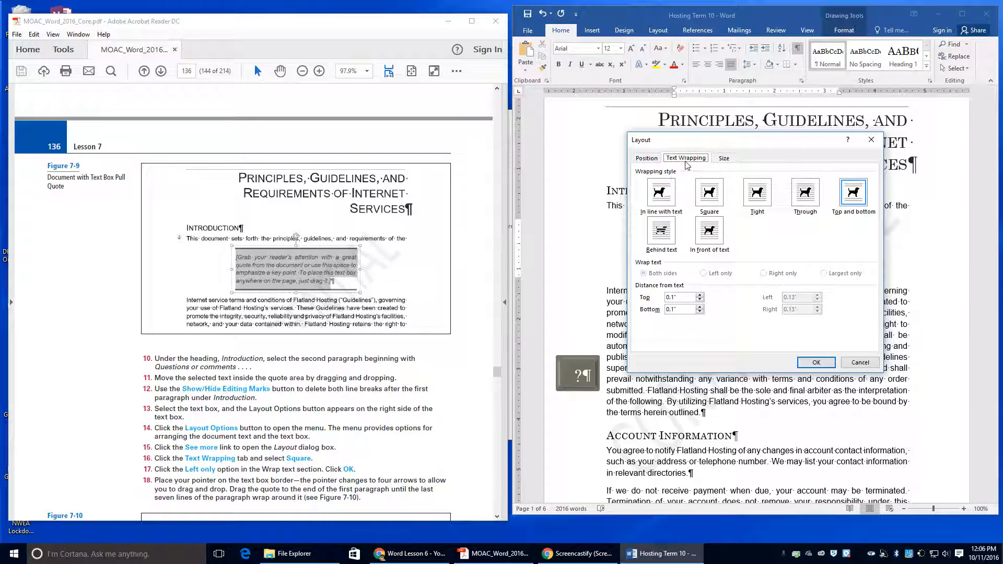
{"action": "left_click", "coordinate": [718, 200]}
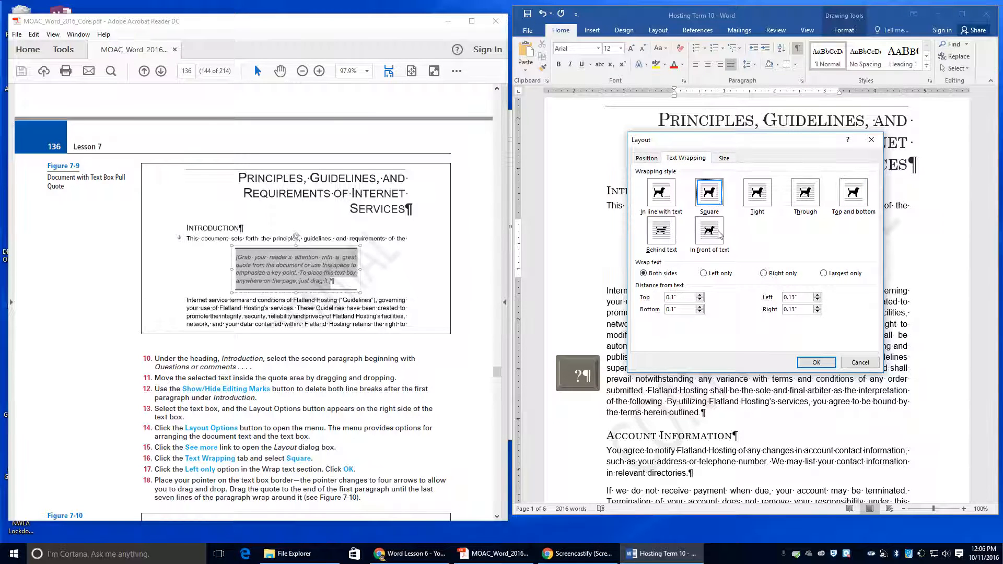
{"action": "left_click", "coordinate": [711, 275]}
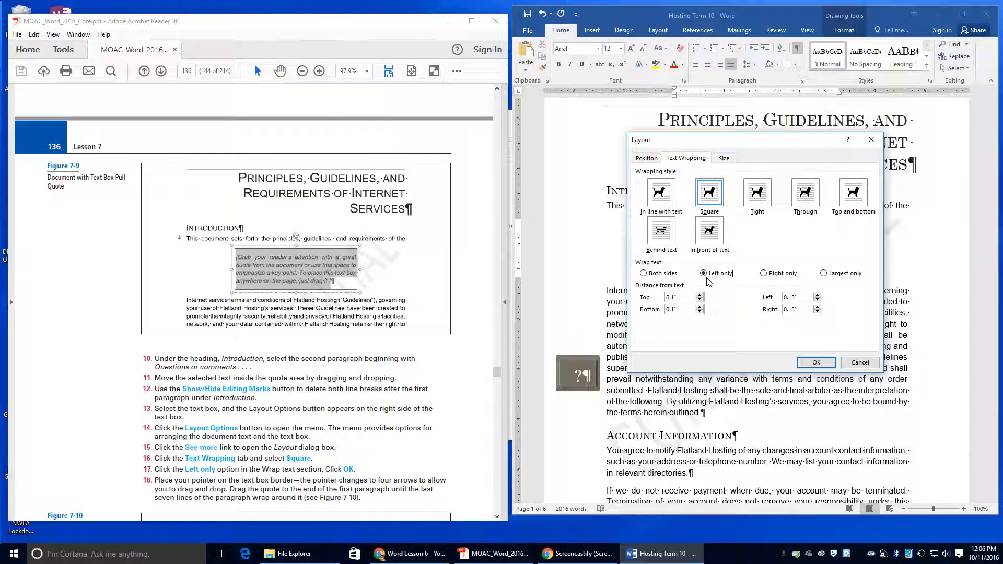
{"action": "left_click", "coordinate": [824, 361]}
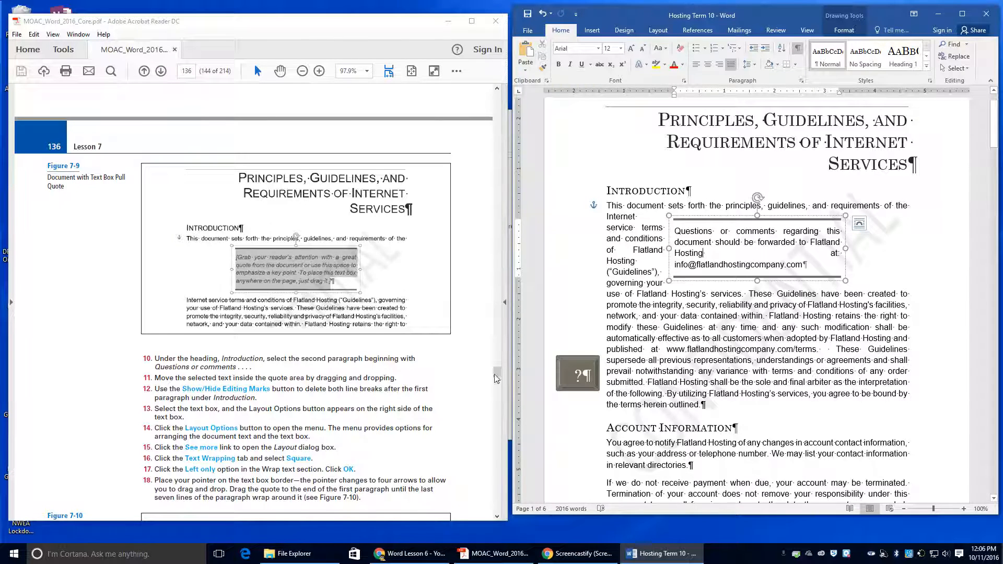
Step: Move the pull quote to the end of the first Introduction paragraph so the closing lines wrap around it, comparing with Figure 7-10
{"action": "scroll", "coordinate": [424, 399], "scroll_direction": "down", "scroll_amount": 2}
{"action": "scroll", "coordinate": [424, 399], "scroll_direction": "down", "scroll_amount": 2}
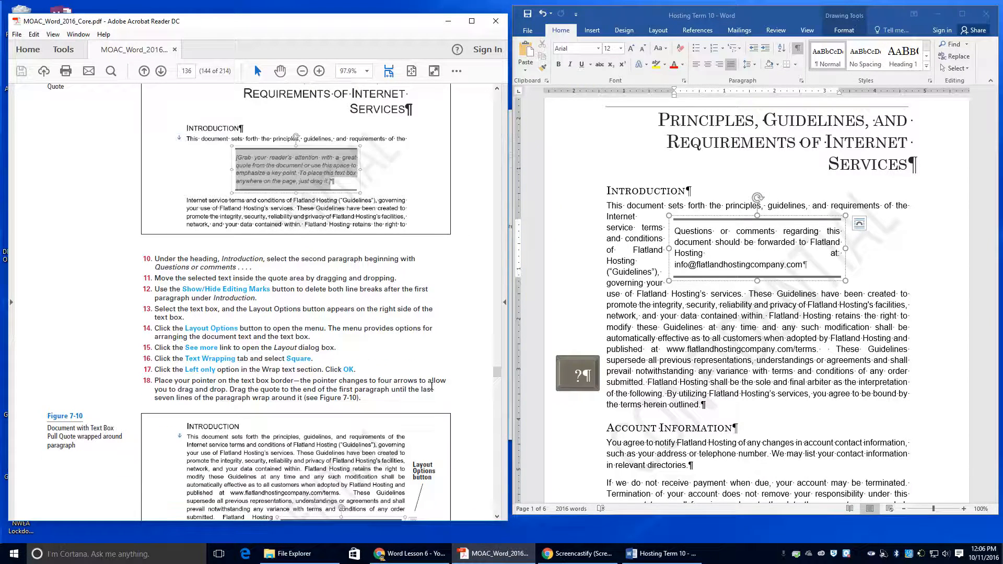
{"action": "scroll", "coordinate": [415, 380], "scroll_direction": "down", "scroll_amount": 5}
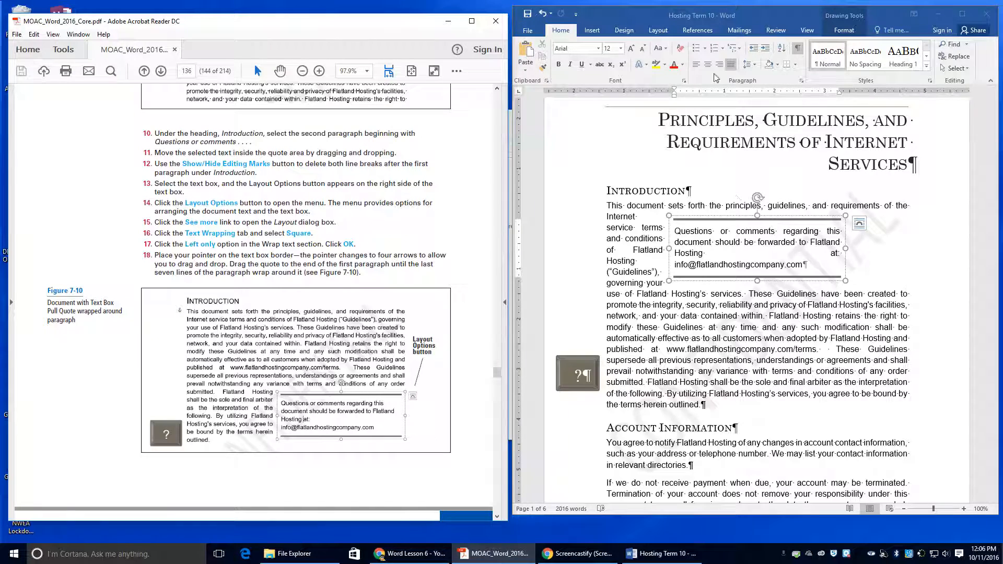
{"action": "left_click", "coordinate": [797, 218]}
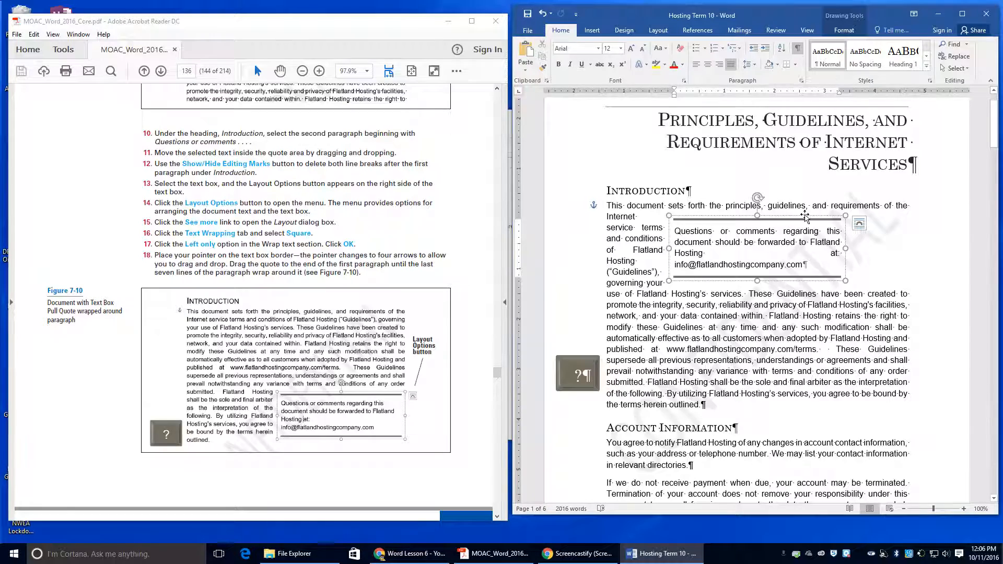
{"action": "left_click_drag", "start_coordinate": [805, 217], "coordinate": [869, 315]}
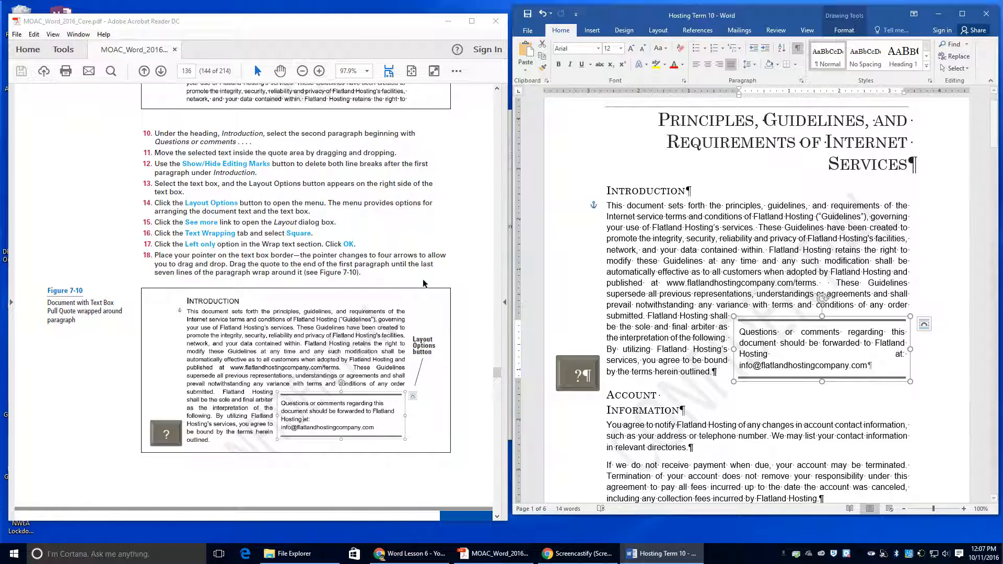
{"action": "scroll", "coordinate": [354, 288], "scroll_direction": "down", "scroll_amount": 4}
{"action": "scroll", "coordinate": [355, 284], "scroll_direction": "down", "scroll_amount": 3}
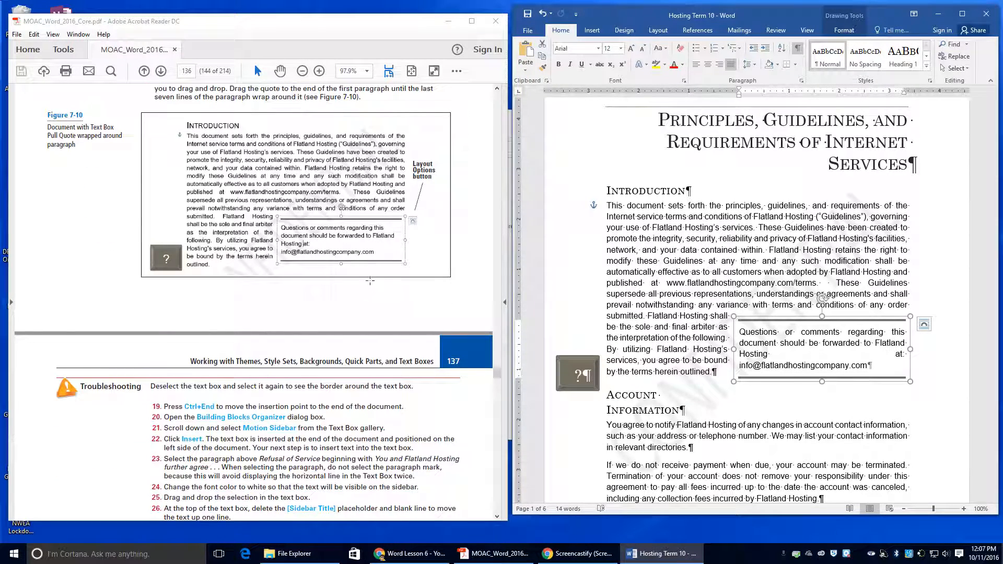
{"action": "scroll", "coordinate": [375, 279], "scroll_direction": "up", "scroll_amount": 3}
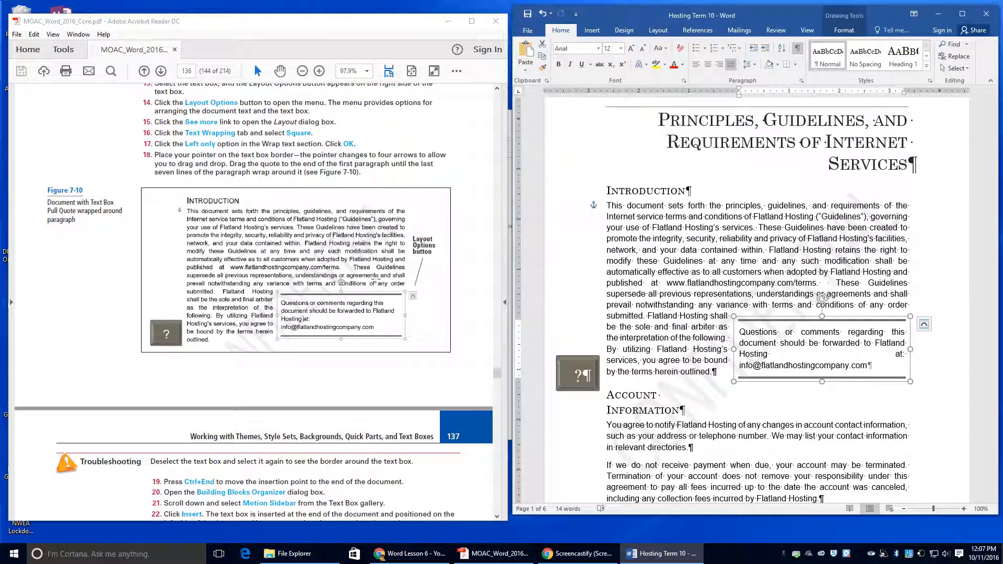
Step: Go to the end of the document and open the Building Blocks Organizer
{"action": "scroll", "coordinate": [375, 276], "scroll_direction": "down", "scroll_amount": 2}
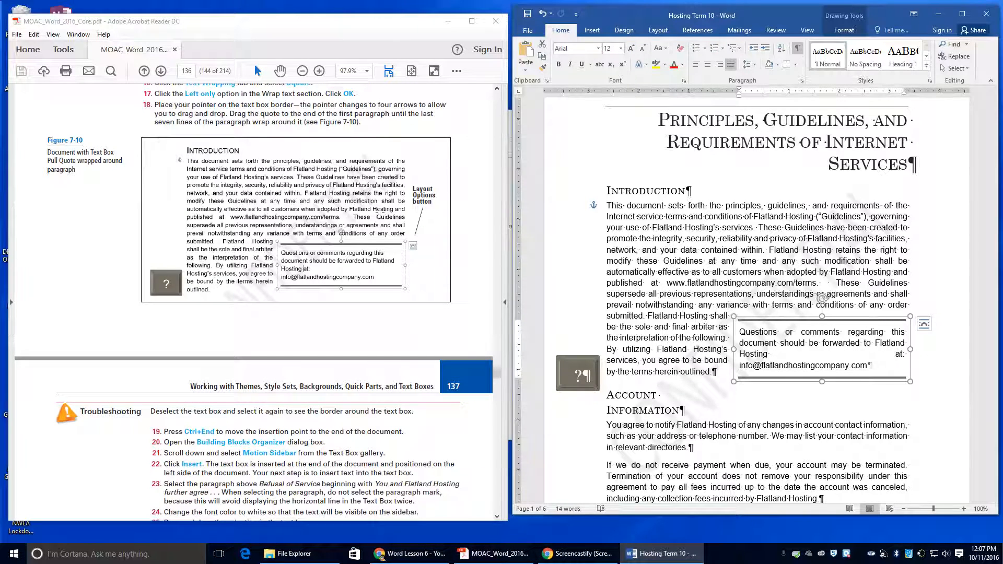
{"action": "key", "text": "ctrl+End"}
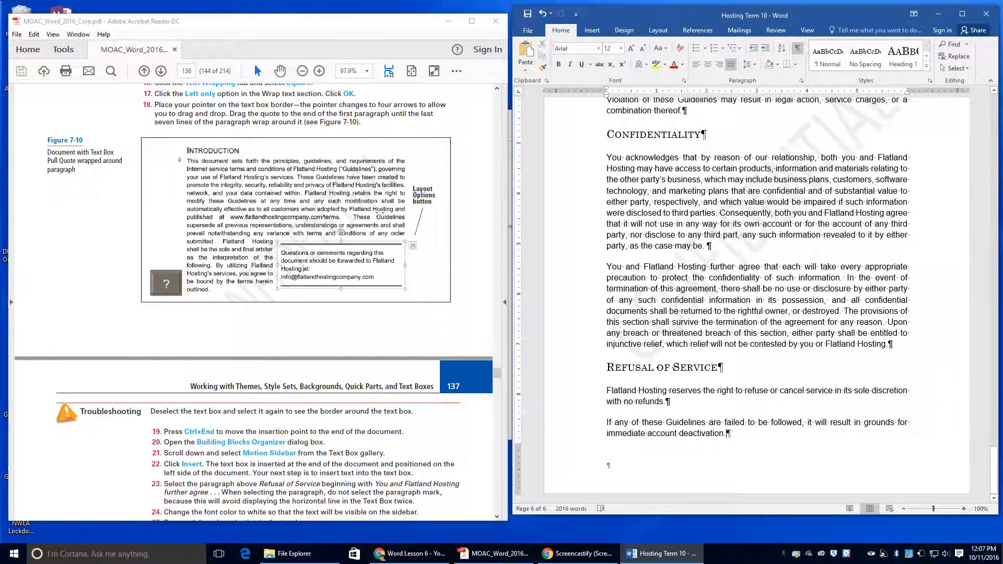
{"action": "left_click", "coordinate": [592, 30]}
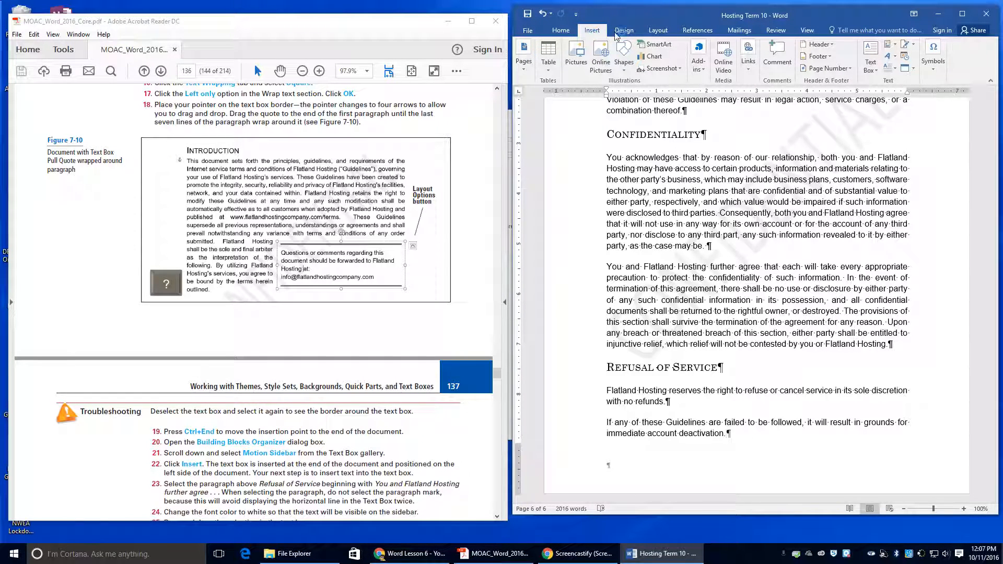
{"action": "left_click", "coordinate": [895, 46]}
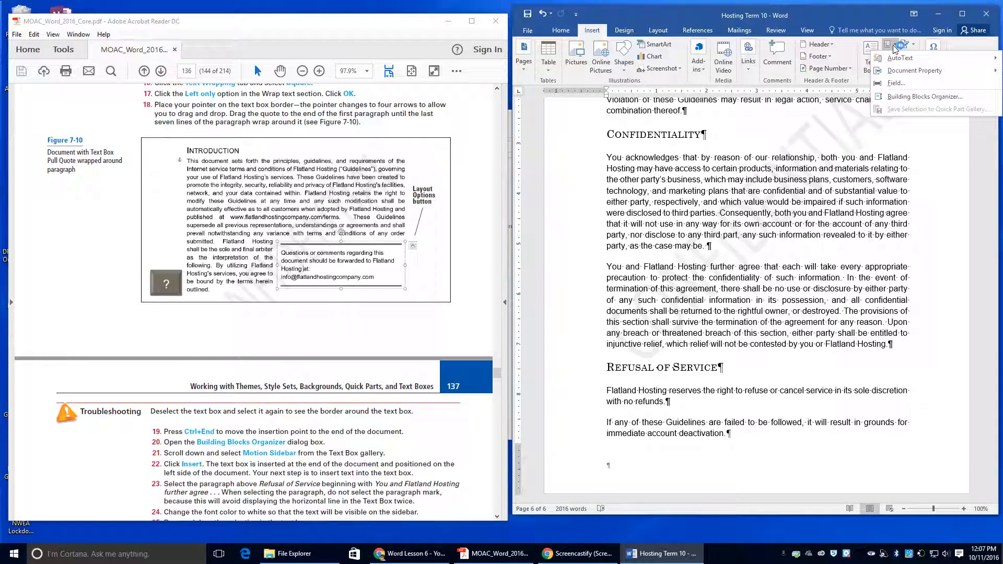
{"action": "mouse_move", "coordinate": [892, 61]}
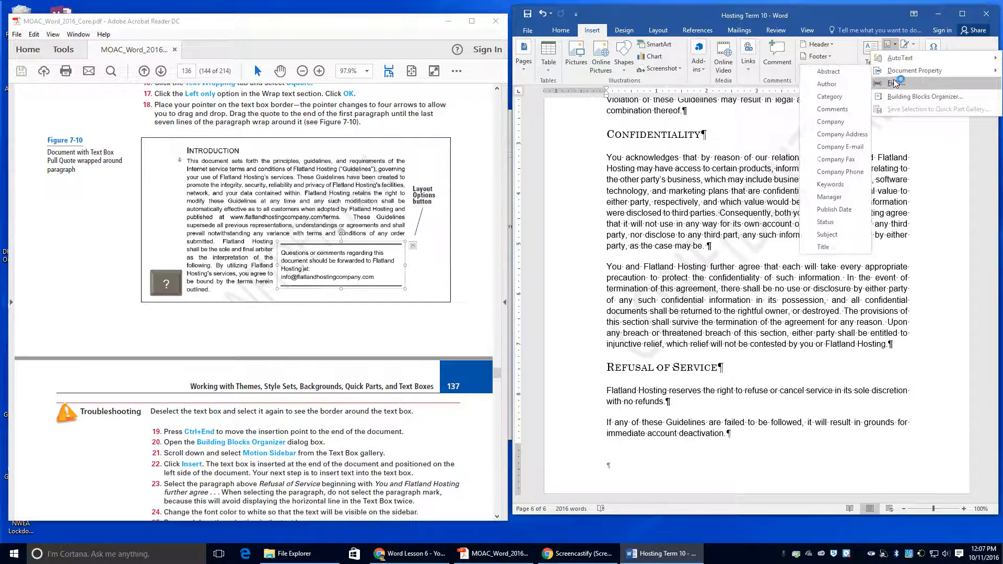
{"action": "left_click", "coordinate": [906, 97]}
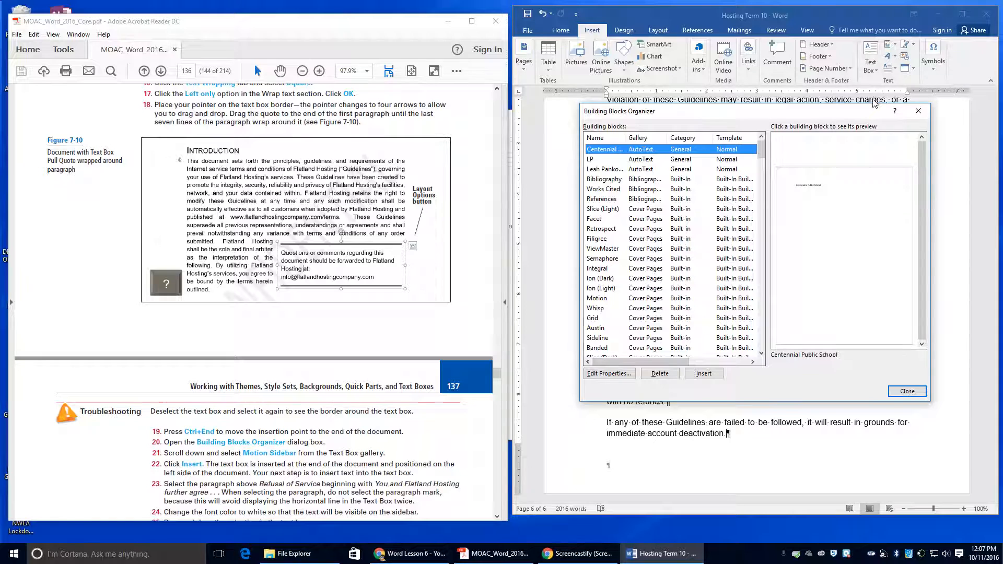
Step: Find the Motion Sidebar building block in the Text Boxes gallery and insert it at the end of the document
{"action": "left_click", "coordinate": [648, 141]}
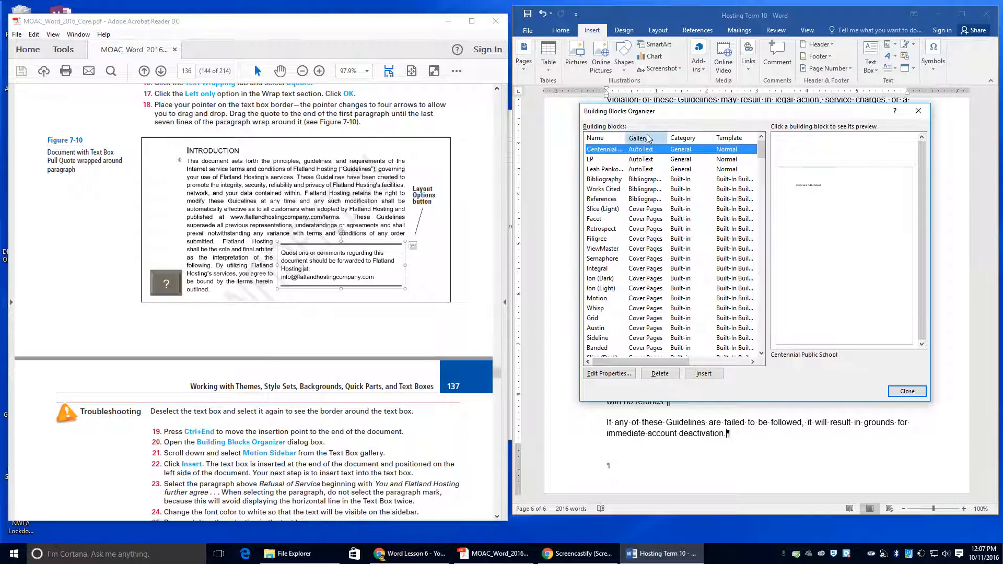
{"action": "scroll", "coordinate": [656, 222], "scroll_direction": "down", "scroll_amount": 10}
{"action": "scroll", "coordinate": [657, 221], "scroll_direction": "down", "scroll_amount": 15}
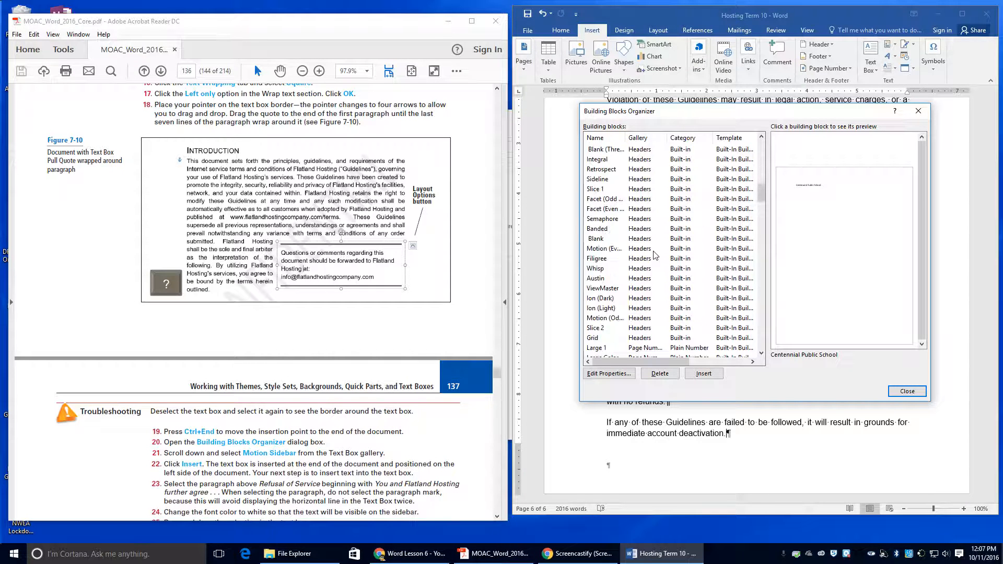
{"action": "scroll", "coordinate": [657, 253], "scroll_direction": "down", "scroll_amount": 15}
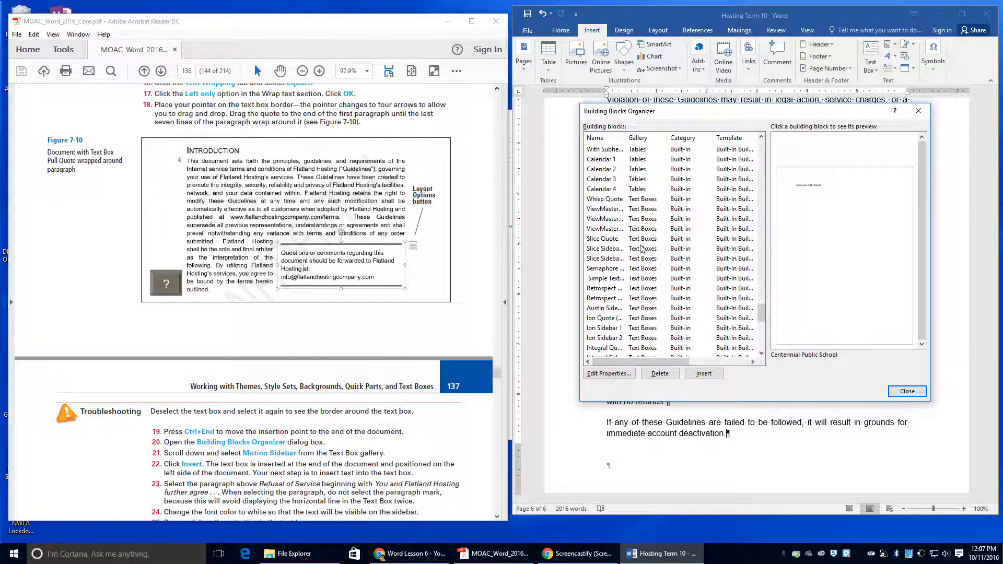
{"action": "scroll", "coordinate": [602, 289], "scroll_direction": "down", "scroll_amount": 4}
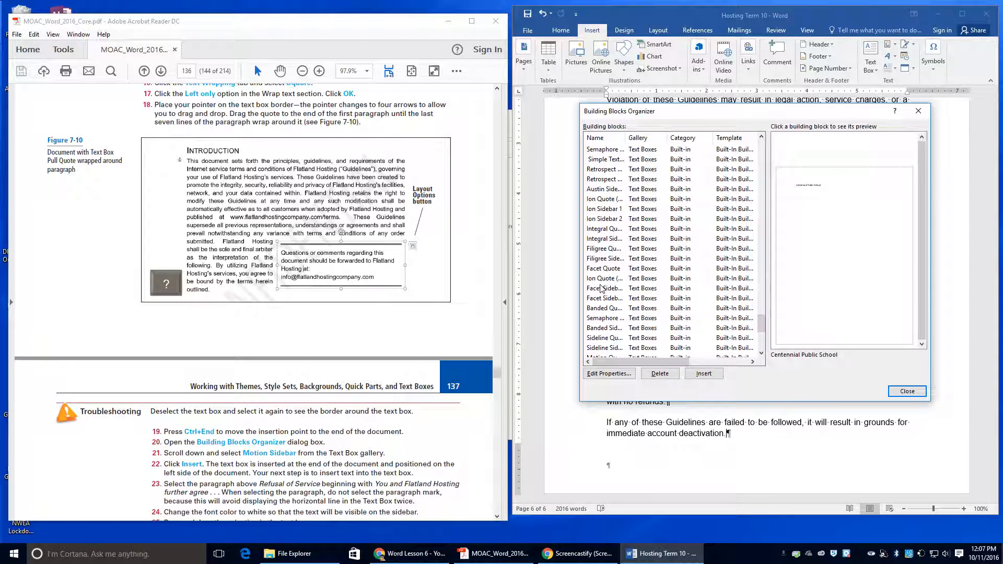
{"action": "scroll", "coordinate": [614, 342], "scroll_direction": "down", "scroll_amount": 3}
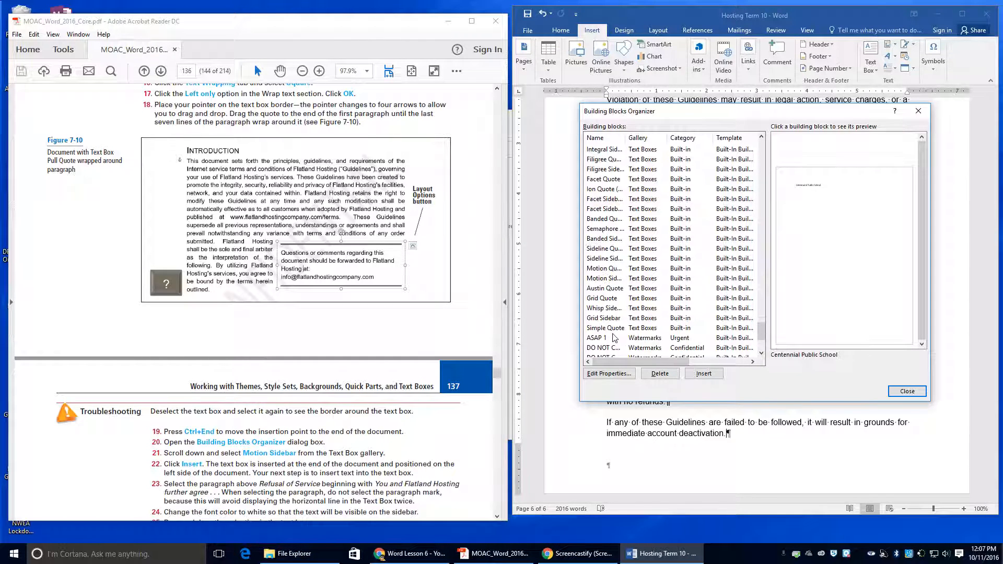
{"action": "left_click", "coordinate": [605, 278]}
{"action": "left_click", "coordinate": [640, 357]}
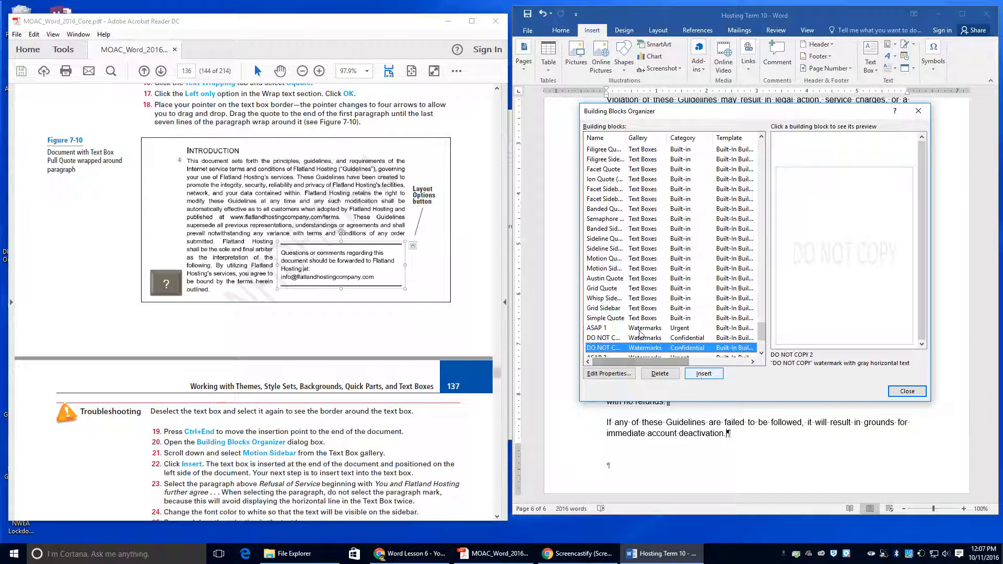
{"action": "left_click", "coordinate": [605, 269]}
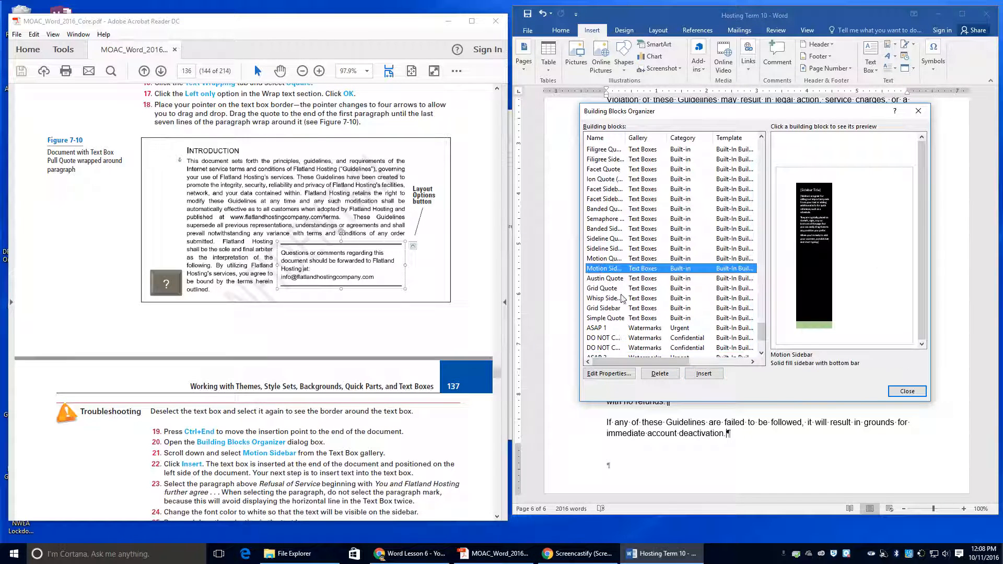
{"action": "left_click", "coordinate": [703, 373]}
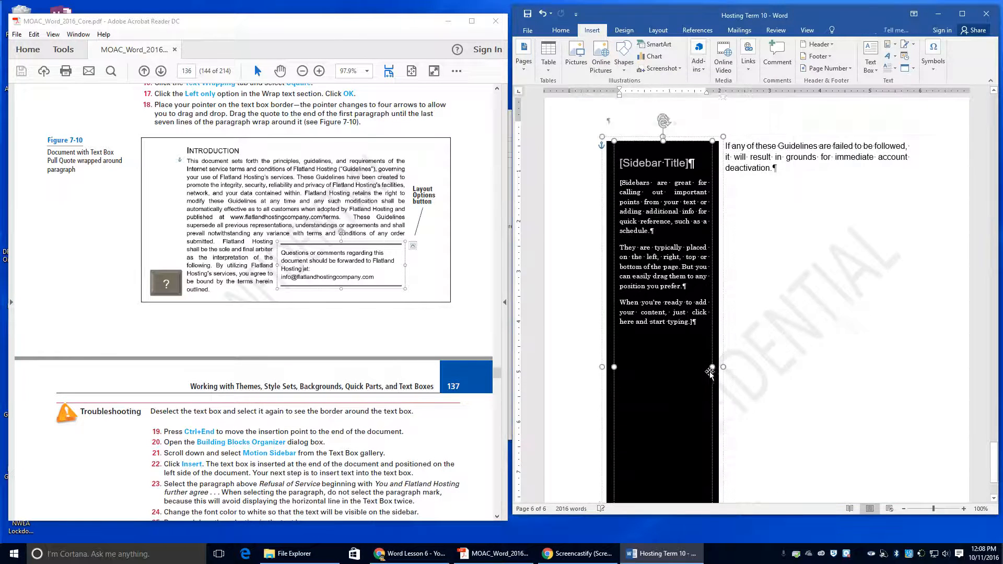
Step: Select the "You and Flatland Hosting further agree" paragraph above Refusal of Service and try setting its font color to white
{"action": "scroll", "coordinate": [595, 327], "scroll_direction": "up", "scroll_amount": 1}
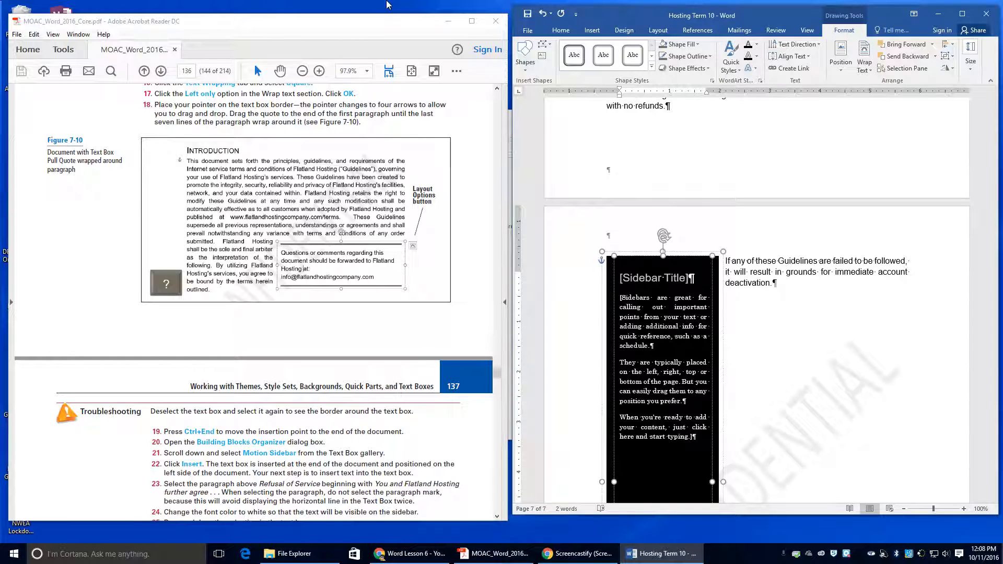
{"action": "scroll", "coordinate": [608, 161], "scroll_direction": "up", "scroll_amount": 5}
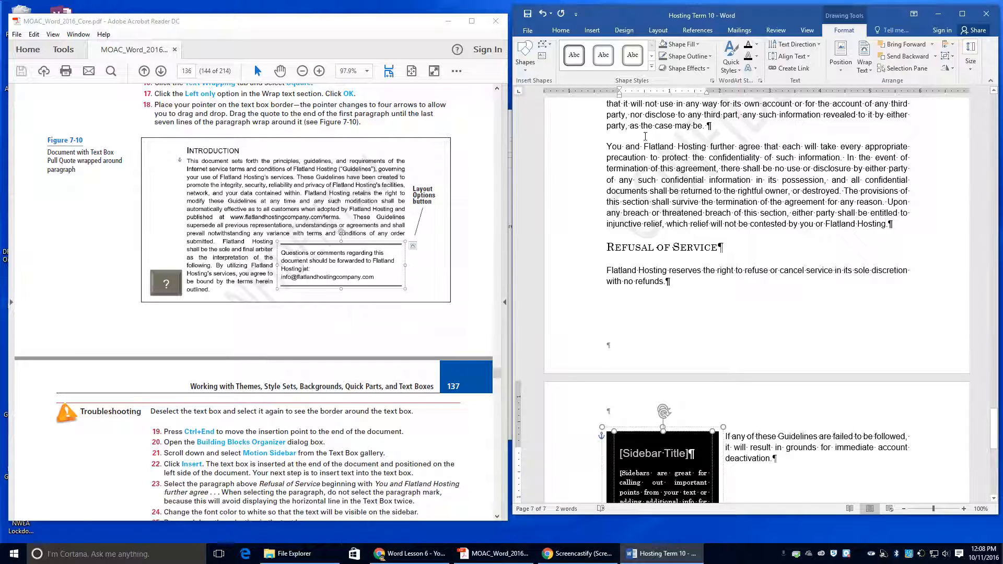
{"action": "mouse_move", "coordinate": [606, 151]}
{"action": "left_mouse_down"}
{"action": "mouse_move", "coordinate": [863, 190]}
{"action": "mouse_move", "coordinate": [899, 219]}
{"action": "mouse_move", "coordinate": [894, 226]}
{"action": "left_mouse_up"}
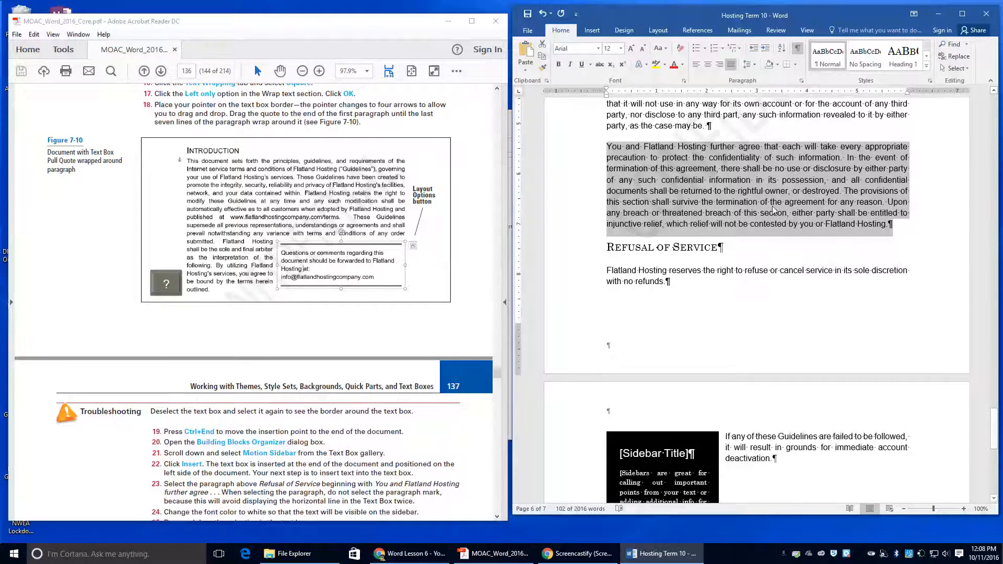
{"action": "scroll", "coordinate": [288, 417], "scroll_direction": "down", "scroll_amount": 1}
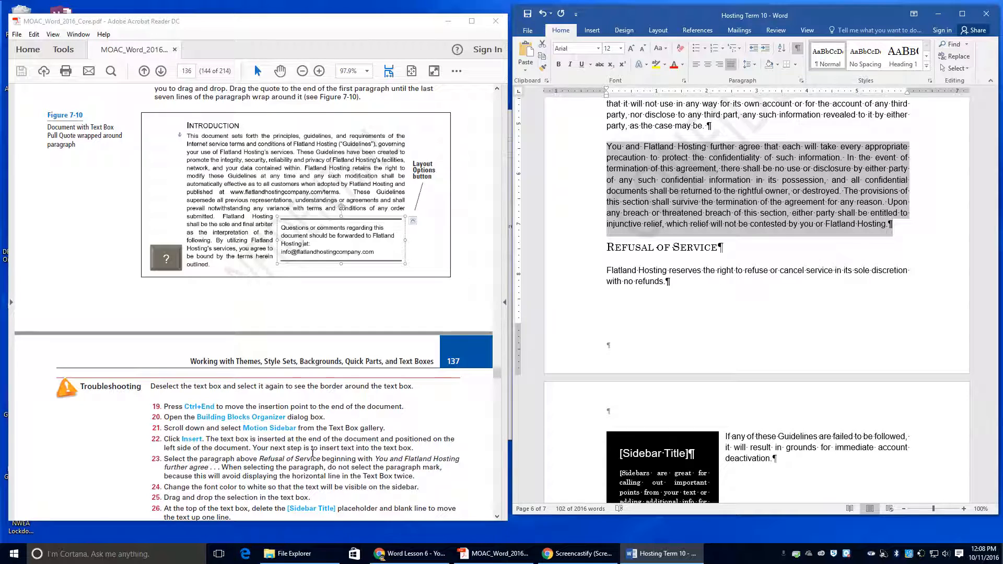
{"action": "scroll", "coordinate": [313, 454], "scroll_direction": "down", "scroll_amount": 1}
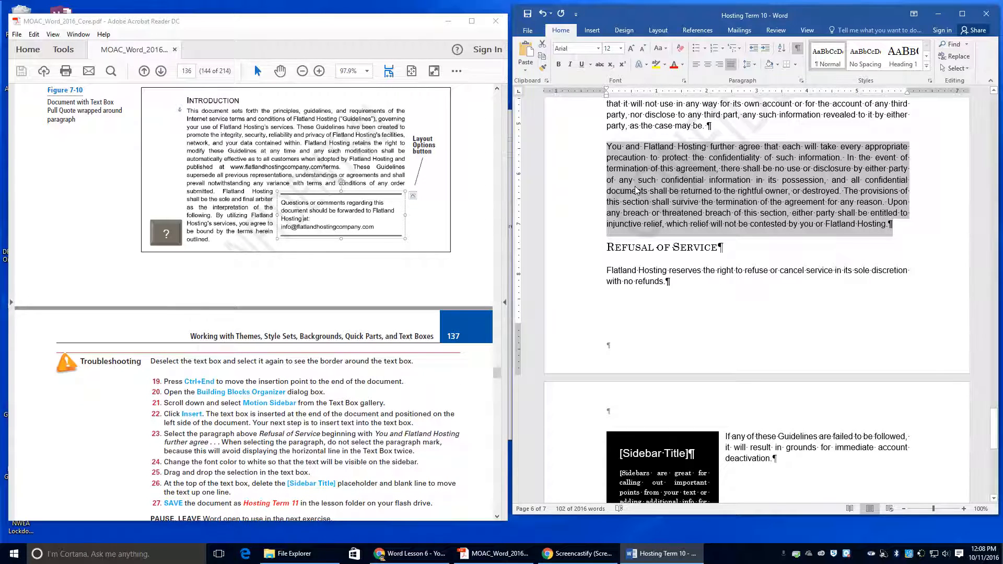
{"action": "left_click_drag", "start_coordinate": [607, 147], "coordinate": [884, 224]}
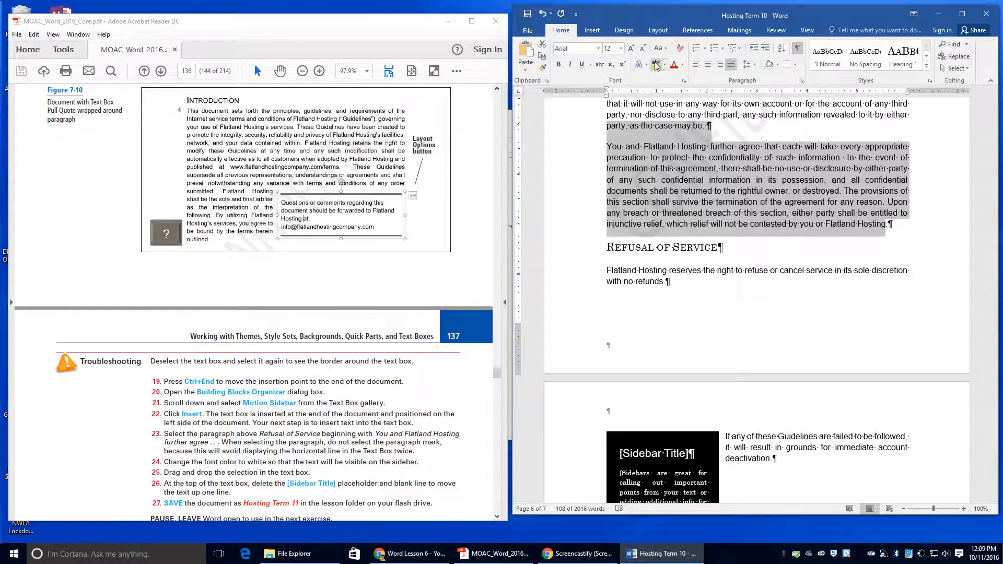
{"action": "left_click", "coordinate": [683, 66]}
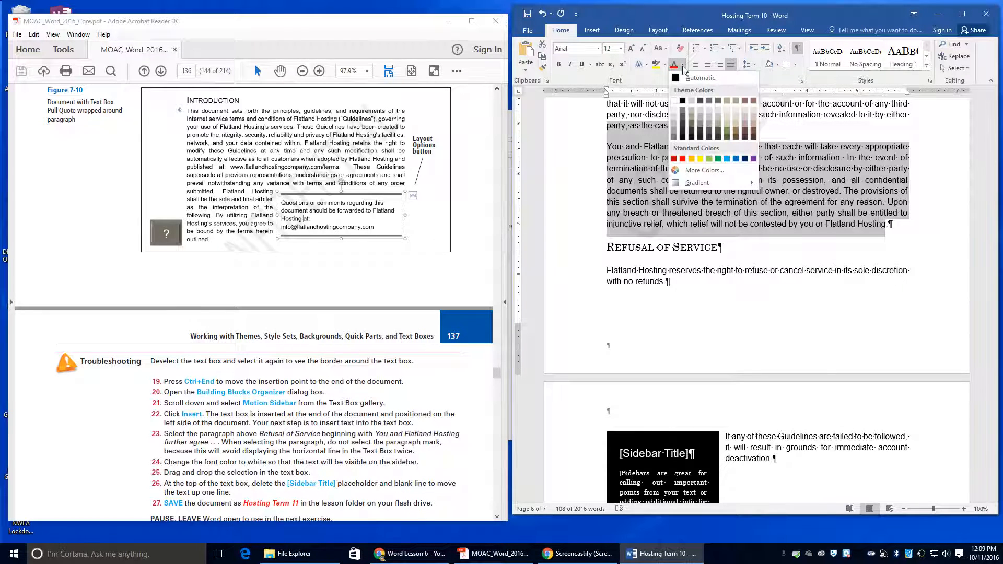
{"action": "left_click", "coordinate": [673, 102]}
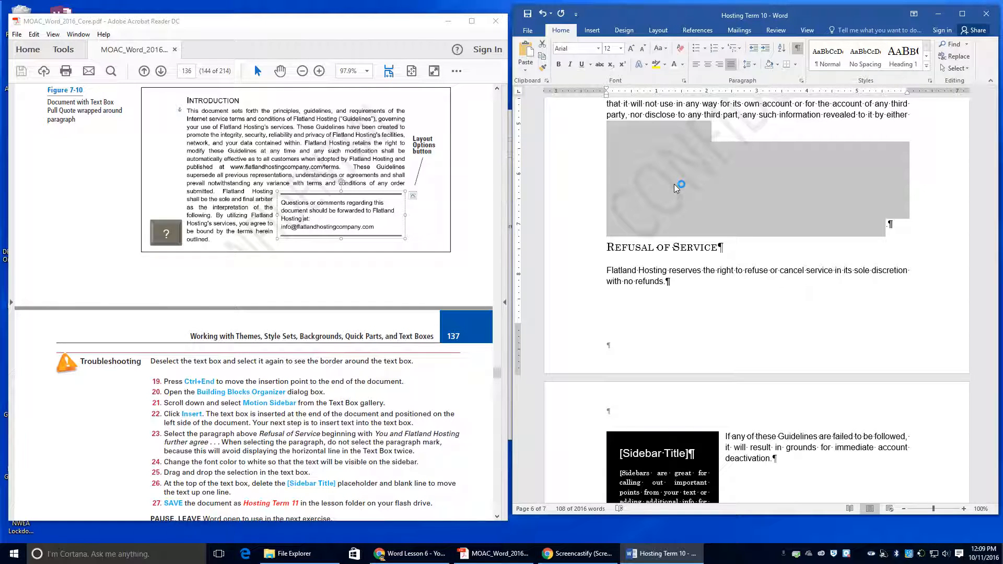
Step: Try to move the selected white text into the Motion Sidebar in place of its body placeholder, and check both pages
{"action": "left_click_drag", "start_coordinate": [674, 184], "coordinate": [651, 484]}
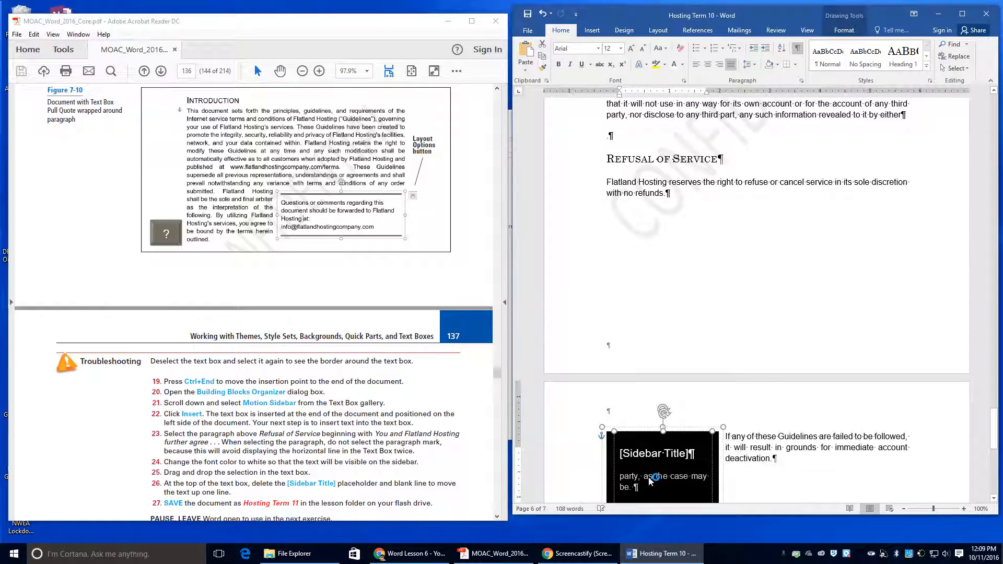
{"action": "scroll", "coordinate": [654, 470], "scroll_direction": "down", "scroll_amount": 4}
{"action": "scroll", "coordinate": [655, 460], "scroll_direction": "up", "scroll_amount": 8}
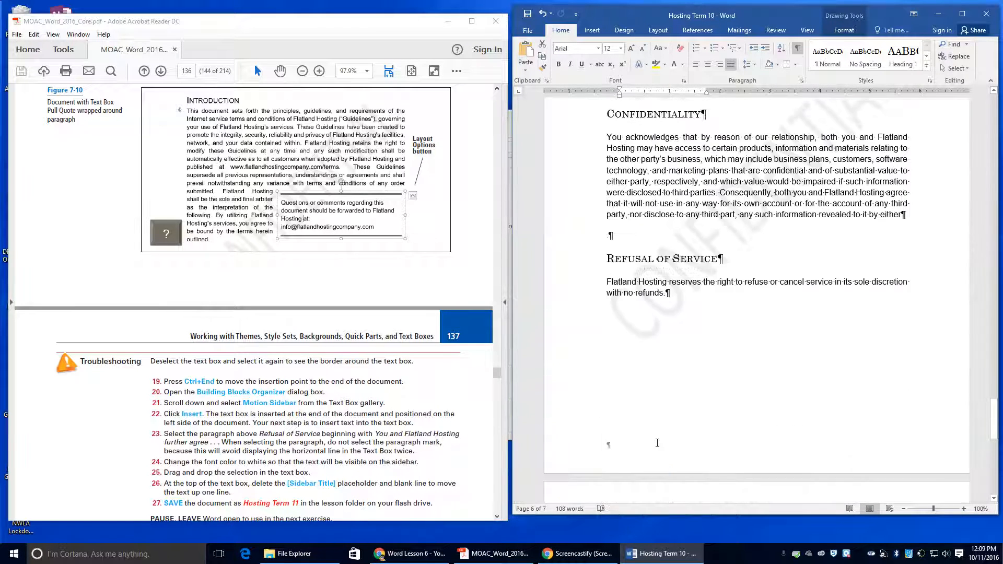
{"action": "scroll", "coordinate": [658, 443], "scroll_direction": "down", "scroll_amount": 7}
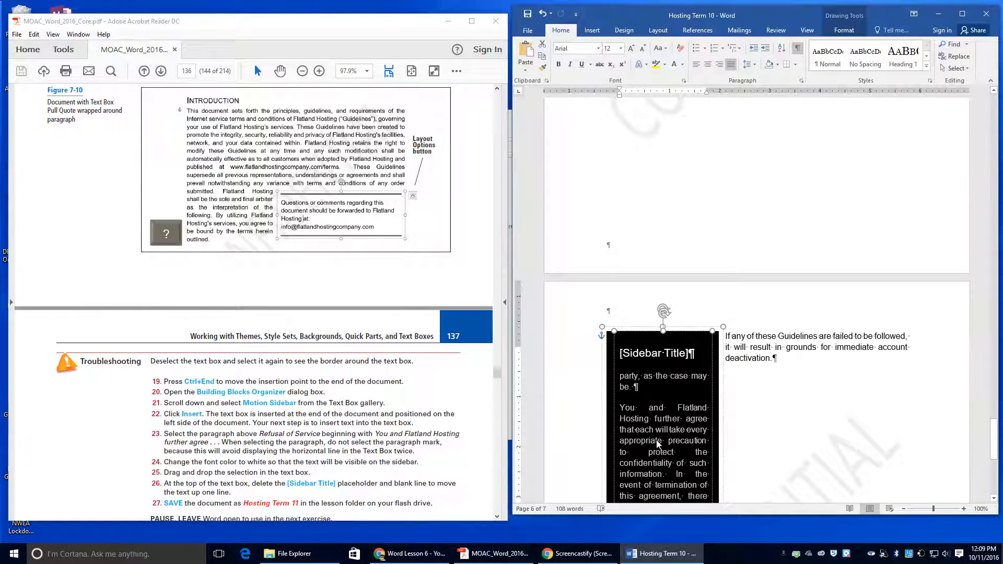
{"action": "scroll", "coordinate": [659, 444], "scroll_direction": "up", "scroll_amount": 3}
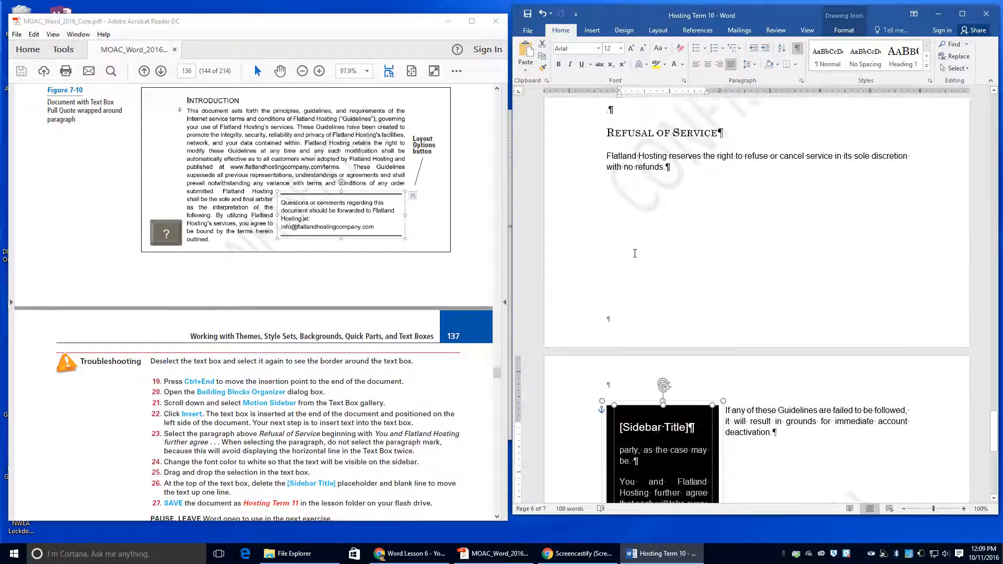
Step: Undo the text move into the sidebar and the white font color change
{"action": "left_click", "coordinate": [543, 14]}
{"action": "left_click", "coordinate": [542, 14]}
{"action": "scroll", "coordinate": [637, 181], "scroll_direction": "up", "scroll_amount": 2}
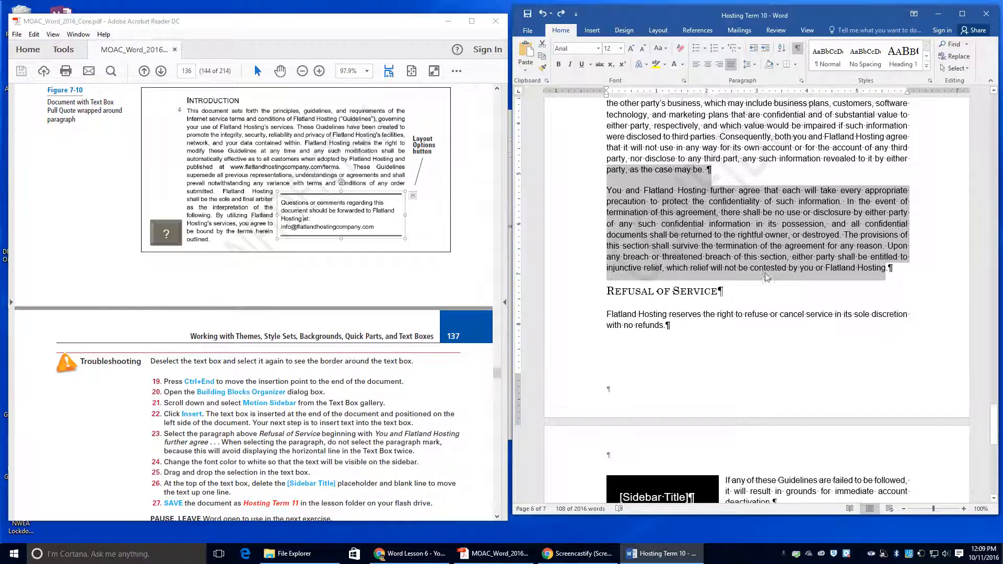
Step: Set only the "You and Flatland Hosting further agree" paragraph to white and move it into the sidebar, replacing the body placeholder text
{"action": "left_click", "coordinate": [637, 180]}
{"action": "left_click_drag", "start_coordinate": [603, 196], "coordinate": [893, 276]}
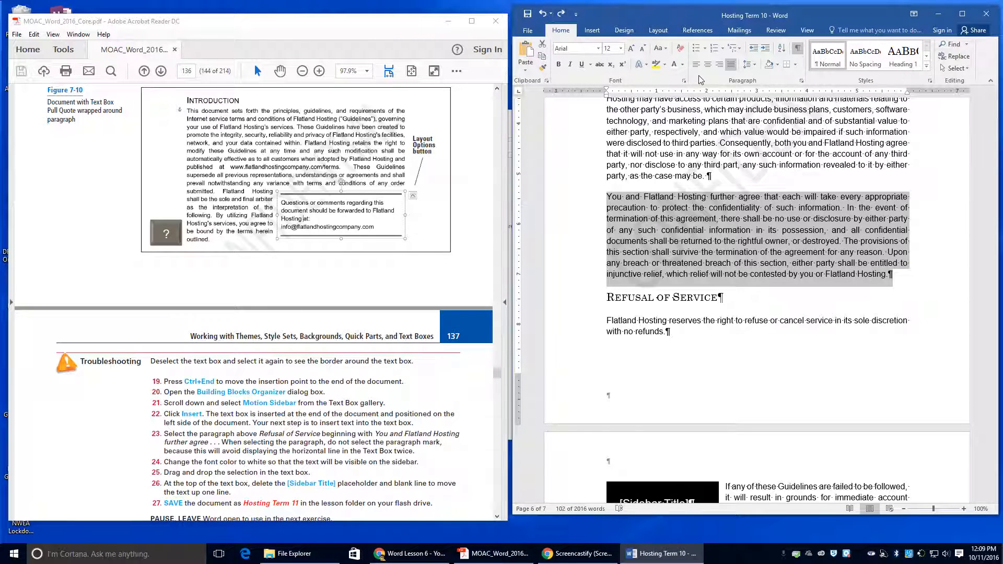
{"action": "left_click", "coordinate": [674, 65]}
{"action": "scroll", "coordinate": [658, 222], "scroll_direction": "down", "scroll_amount": 3}
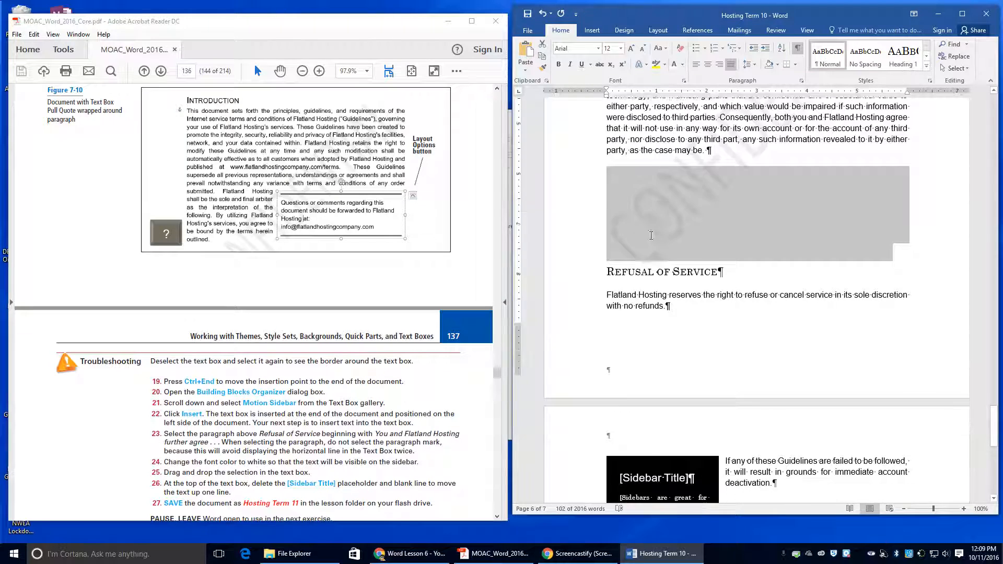
{"action": "scroll", "coordinate": [658, 222], "scroll_direction": "up", "scroll_amount": 1}
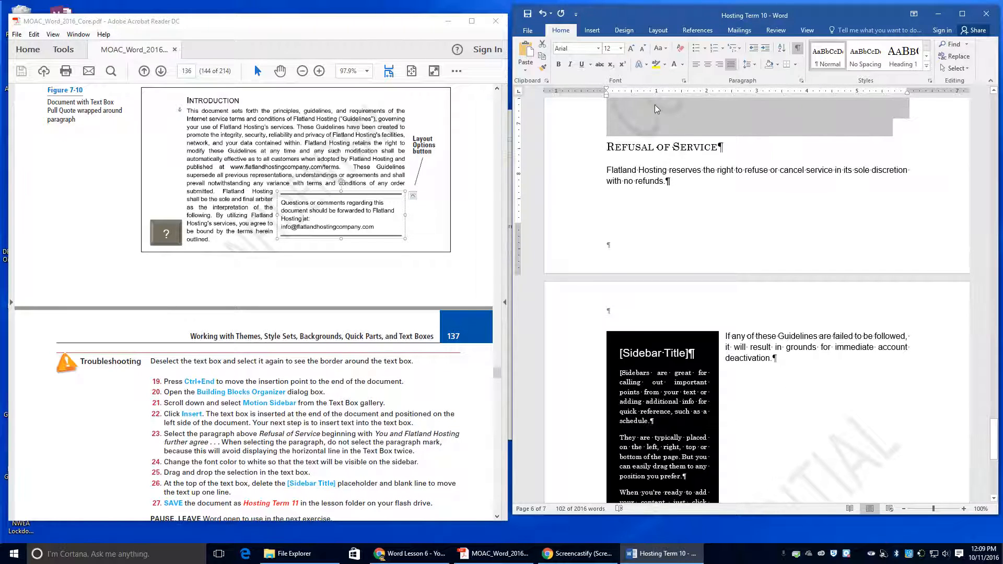
{"action": "left_click_drag", "start_coordinate": [660, 125], "coordinate": [657, 410]}
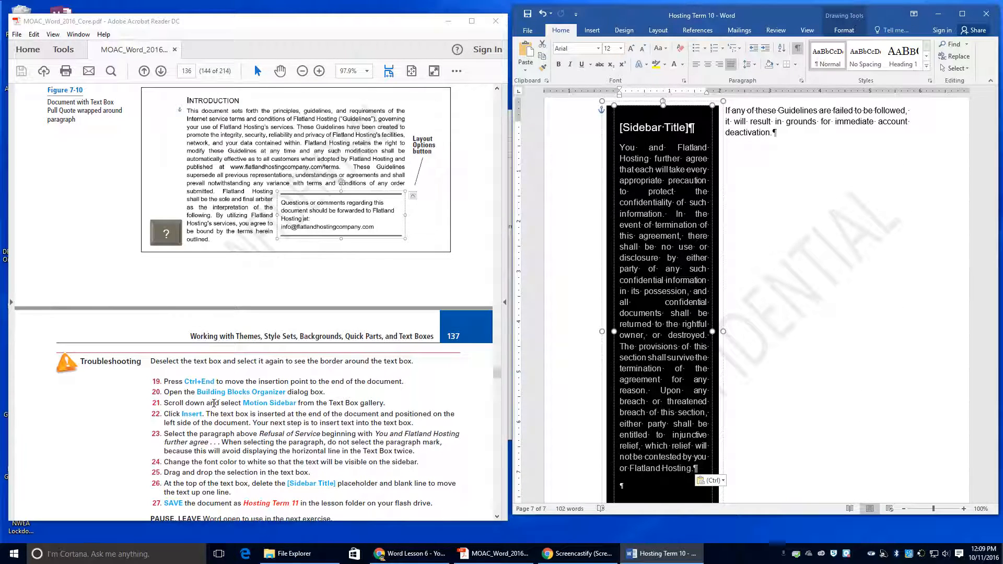
Step: Delete the [Sidebar Title] placeholder and its line from the sidebar so the paragraph moves up
{"action": "scroll", "coordinate": [228, 411], "scroll_direction": "down", "scroll_amount": 1}
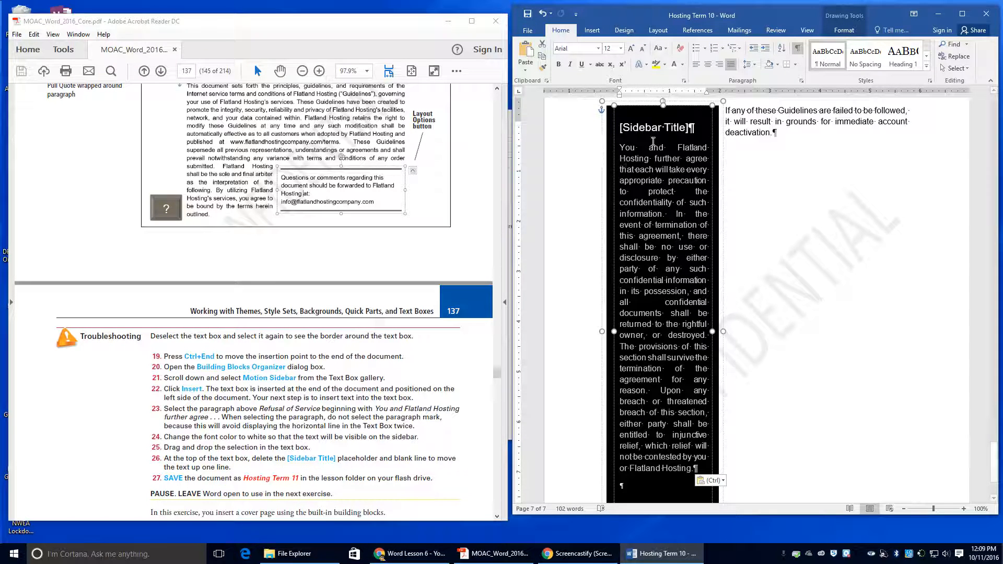
{"action": "left_click", "coordinate": [664, 131]}
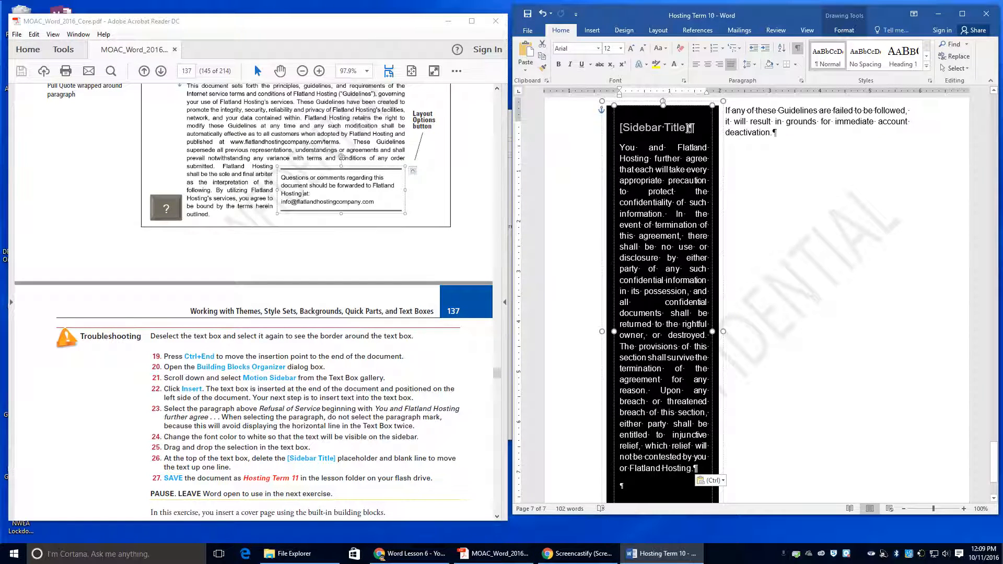
{"action": "key", "text": "Delete"}
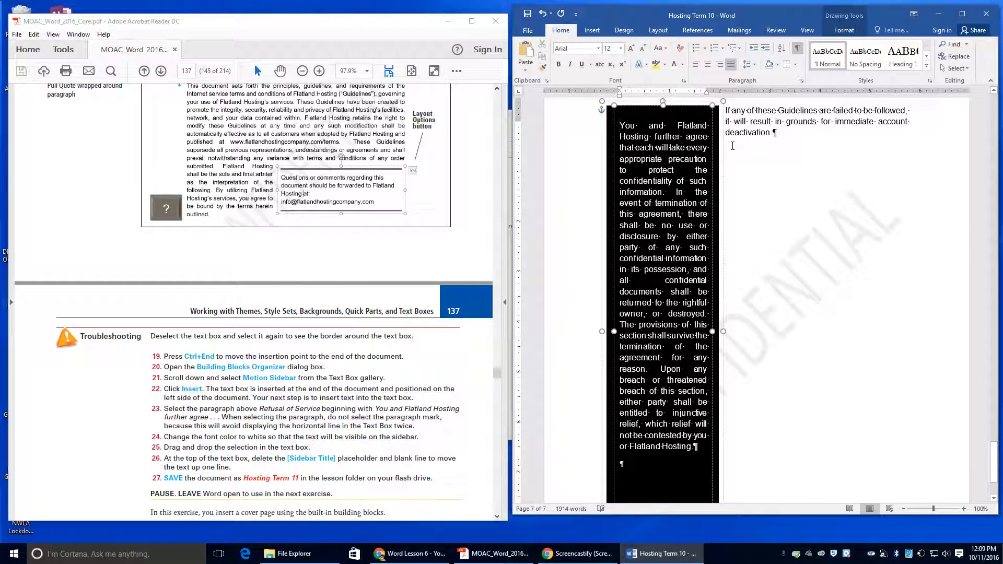
{"action": "scroll", "coordinate": [583, 288], "scroll_direction": "down", "scroll_amount": 1}
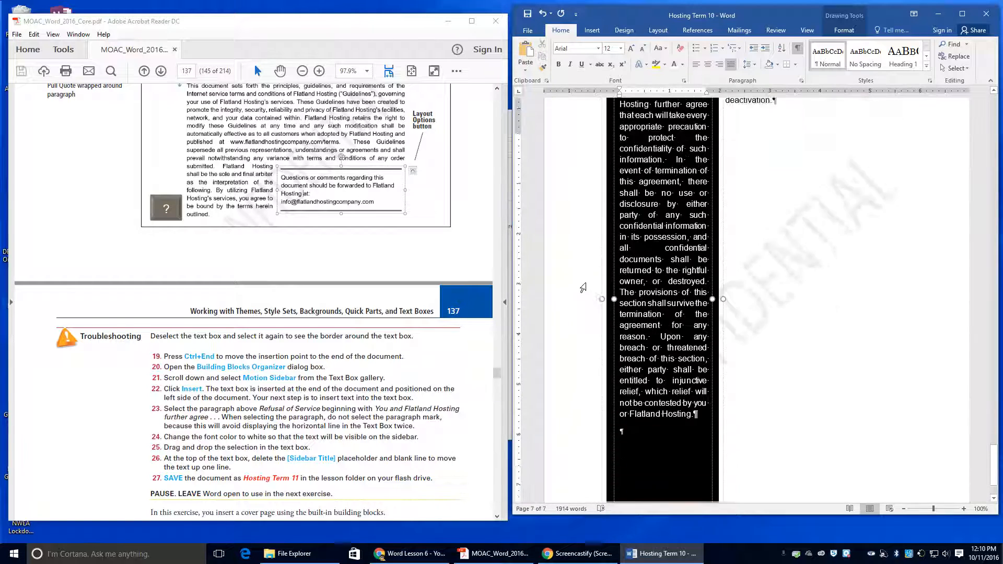
Step: Save the document under the new name Hosting Term 11 in the Lesson 7 folder
{"action": "scroll", "coordinate": [583, 288], "scroll_direction": "up", "scroll_amount": 10}
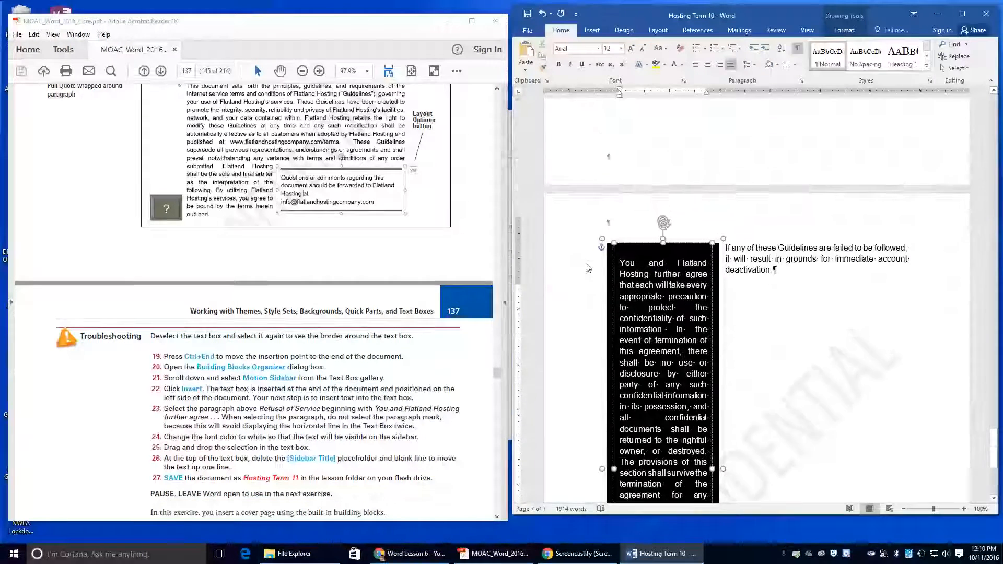
{"action": "left_click", "coordinate": [527, 32]}
{"action": "left_click", "coordinate": [544, 136]}
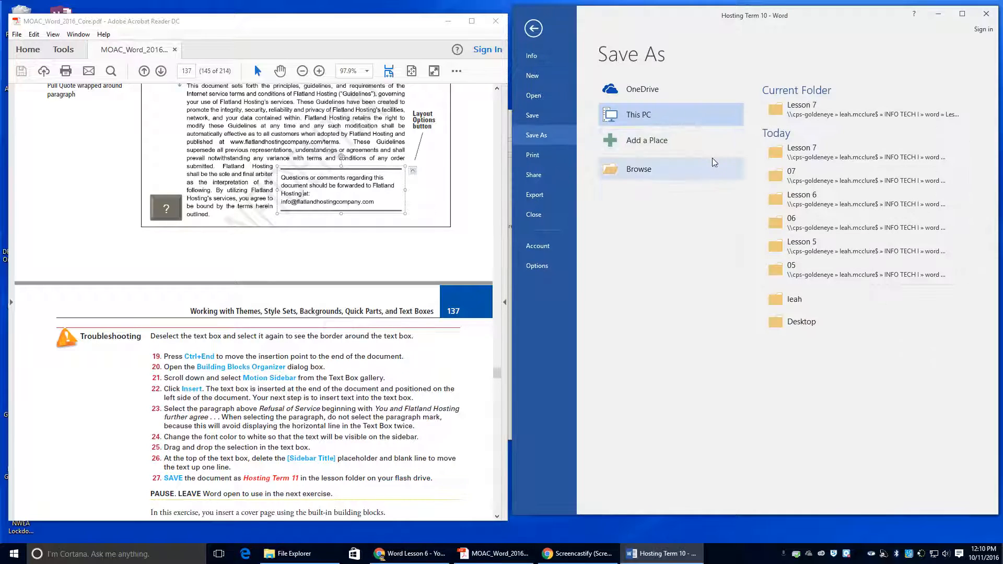
{"action": "left_click", "coordinate": [789, 114]}
{"action": "left_click", "coordinate": [630, 216]}
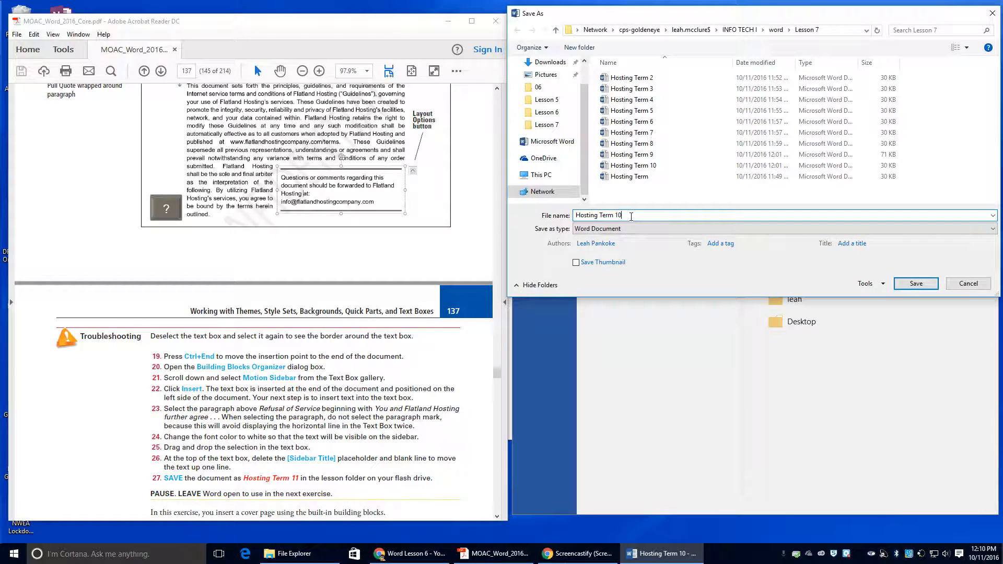
{"action": "key", "text": "BackSpace"}
{"action": "type", "text": "1"}
{"action": "left_click", "coordinate": [910, 287]}
Step: Insert the built-in Whisp cover page from the Building Blocks Organizer, with the building blocks sorted by gallery
{"action": "scroll", "coordinate": [424, 353], "scroll_direction": "down", "scroll_amount": 3}
{"action": "scroll", "coordinate": [431, 359], "scroll_direction": "down", "scroll_amount": 2}
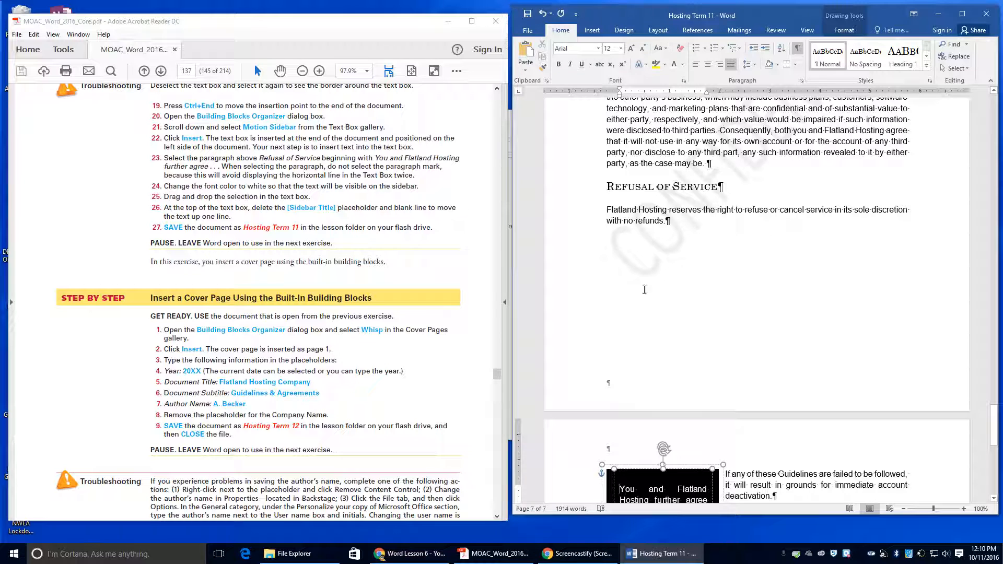
{"action": "scroll", "coordinate": [738, 295], "scroll_direction": "up", "scroll_amount": 10}
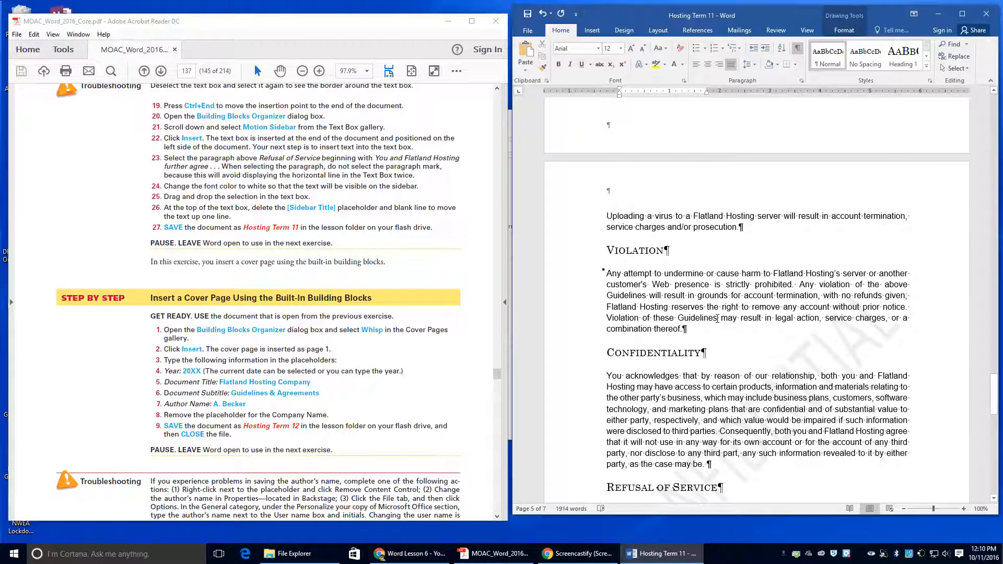
{"action": "scroll", "coordinate": [718, 318], "scroll_direction": "down", "scroll_amount": 11}
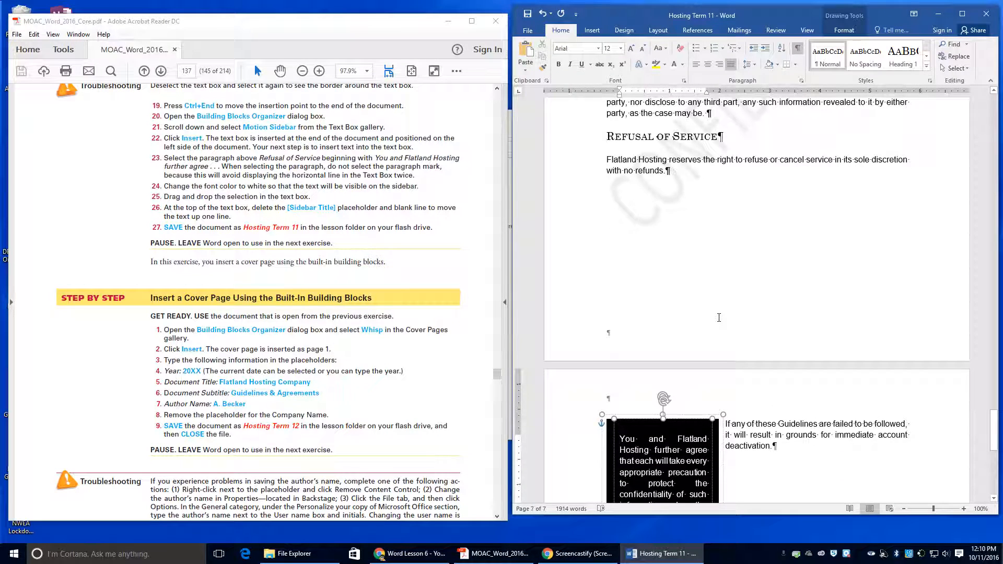
{"action": "scroll", "coordinate": [719, 317], "scroll_direction": "down", "scroll_amount": 1}
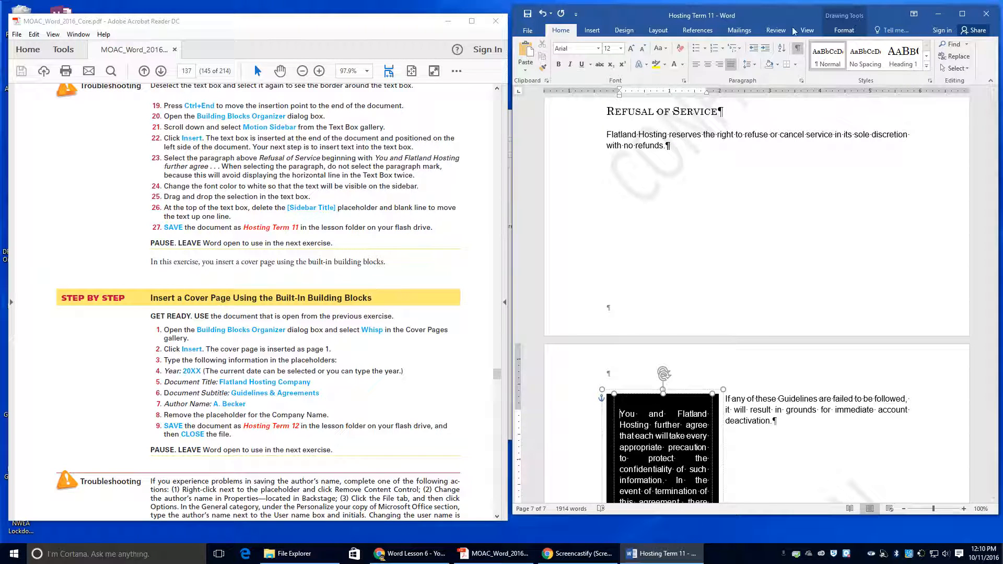
{"action": "left_click", "coordinate": [592, 31]}
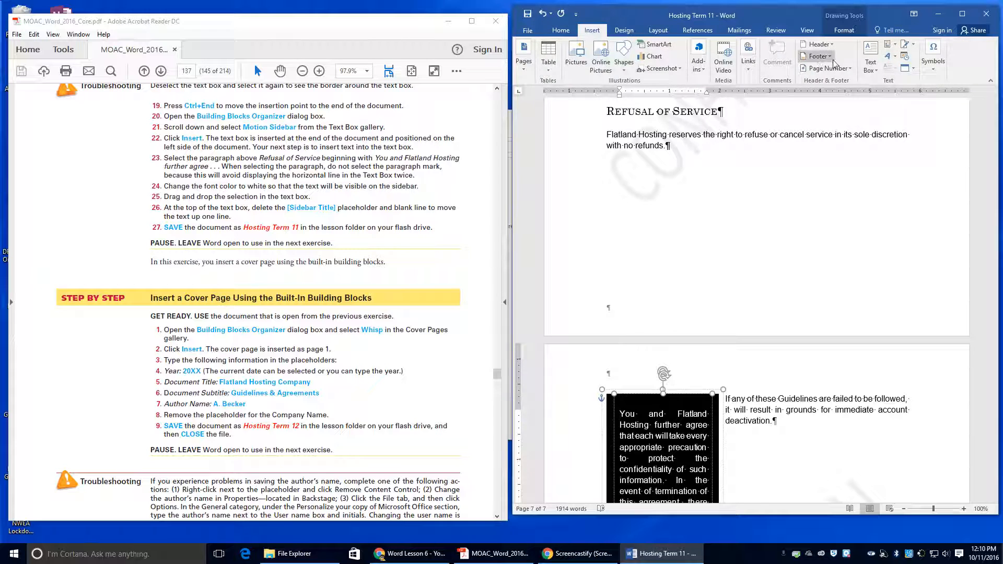
{"action": "left_click", "coordinate": [888, 44]}
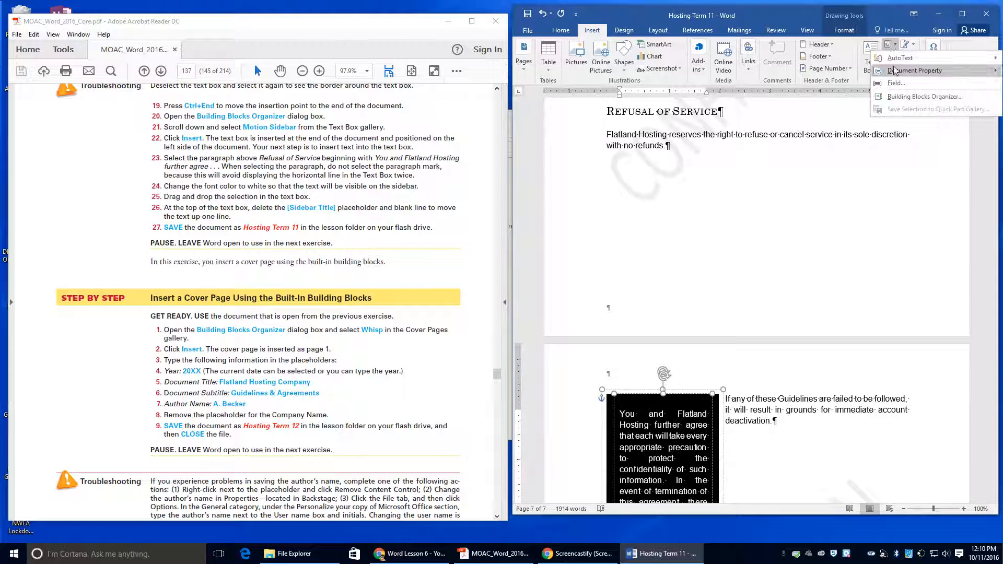
{"action": "left_click", "coordinate": [897, 97]}
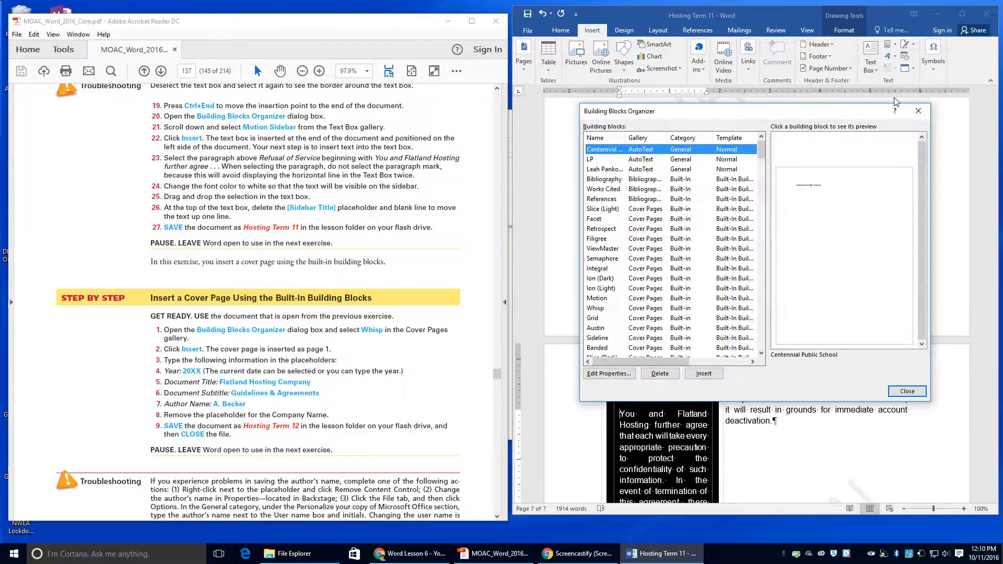
{"action": "left_click", "coordinate": [642, 139]}
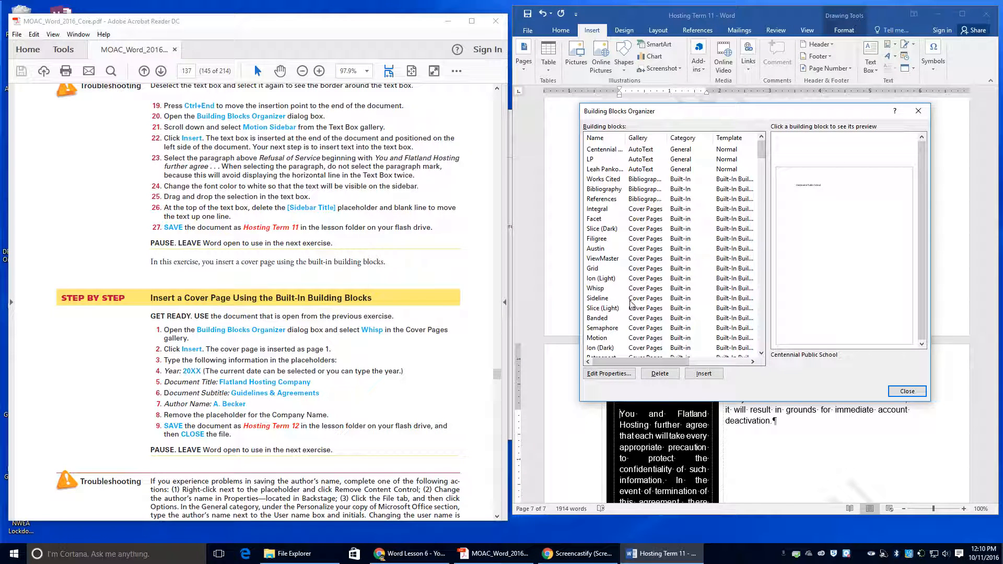
{"action": "scroll", "coordinate": [655, 280], "scroll_direction": "down", "scroll_amount": 1}
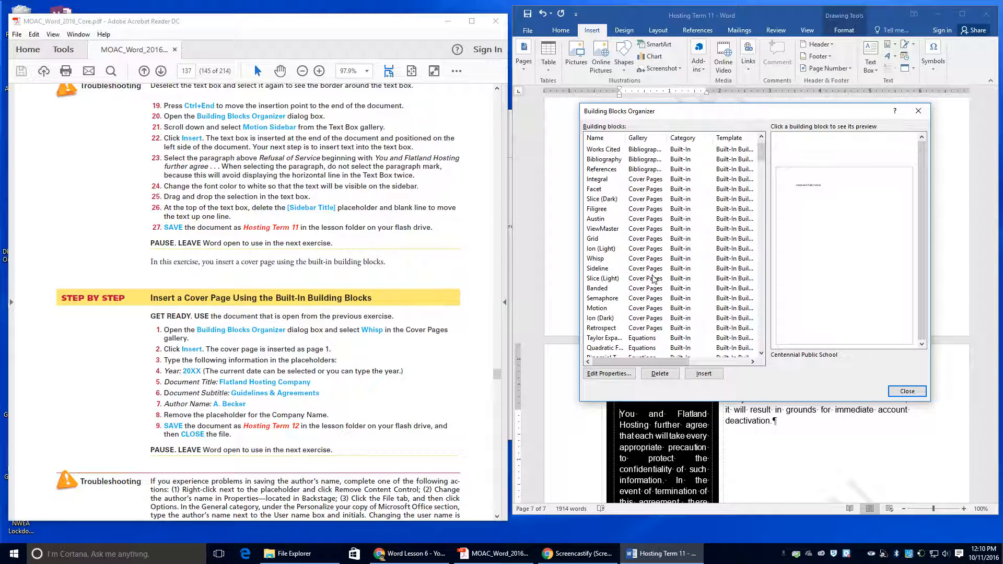
{"action": "left_click", "coordinate": [592, 258]}
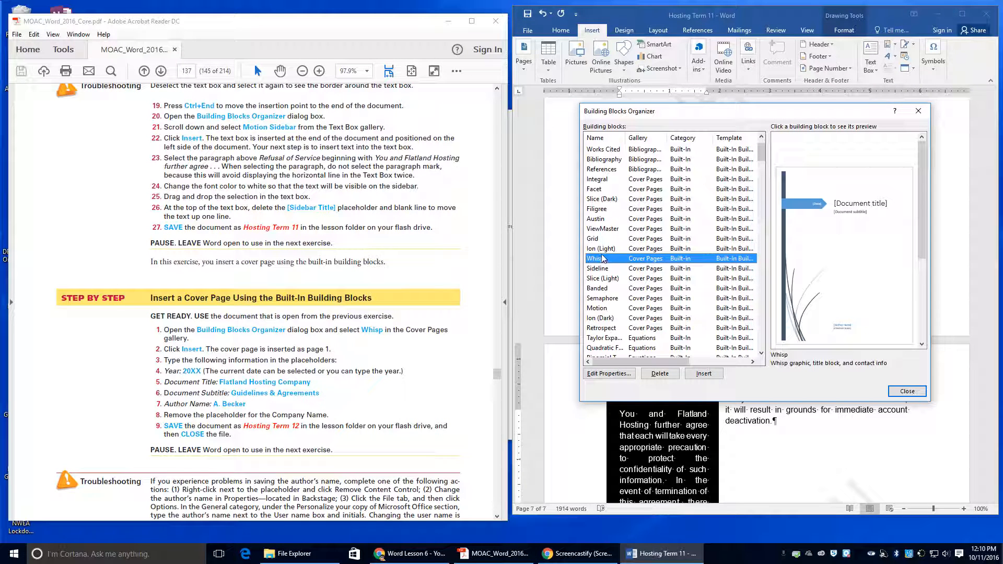
{"action": "left_click", "coordinate": [705, 375]}
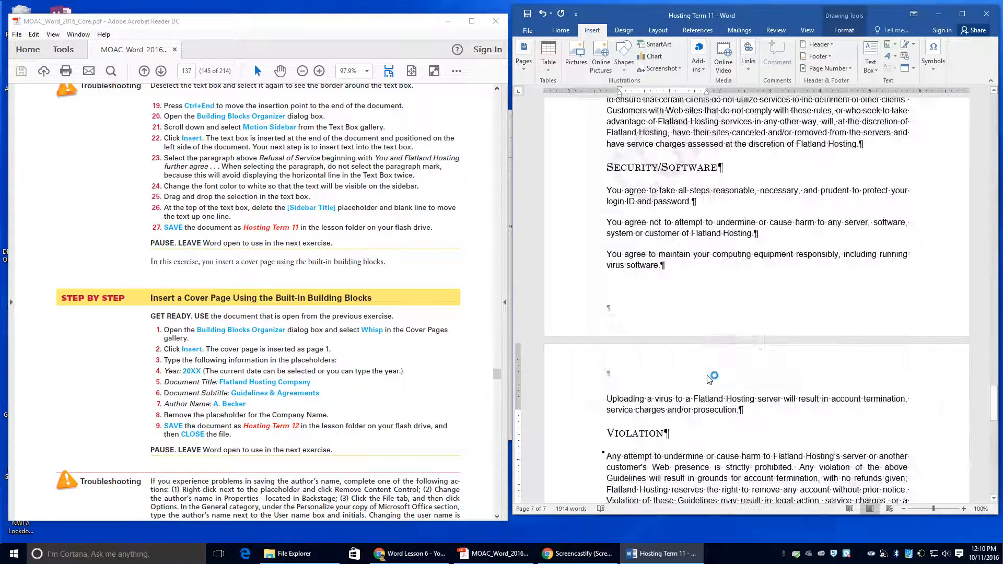
Step: Enter the year 2016 in the [Date] placeholder of the cover page
{"action": "scroll", "coordinate": [708, 360], "scroll_direction": "down", "scroll_amount": 2}
{"action": "scroll", "coordinate": [708, 354], "scroll_direction": "down", "scroll_amount": 2}
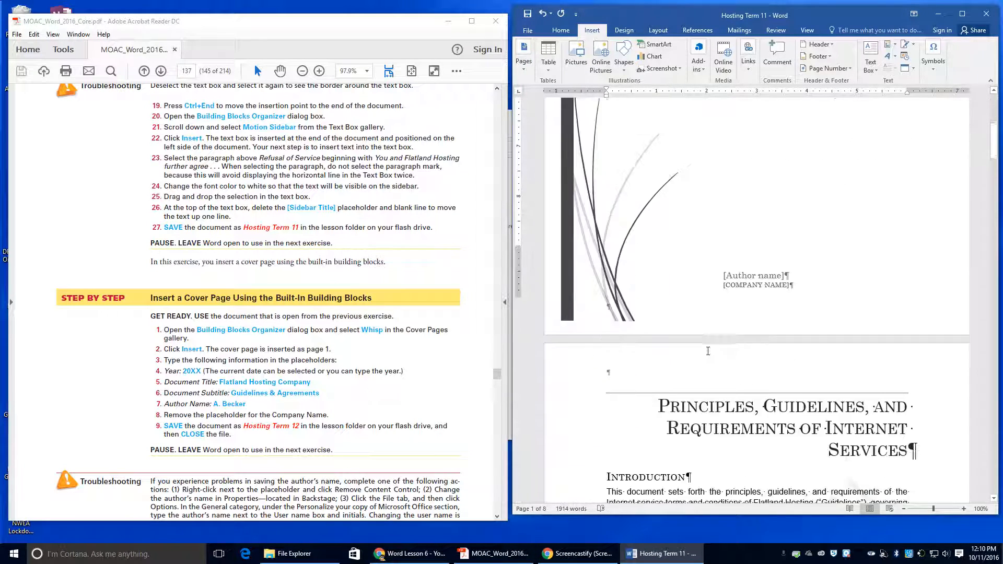
{"action": "scroll", "coordinate": [695, 329], "scroll_direction": "up", "scroll_amount": 1}
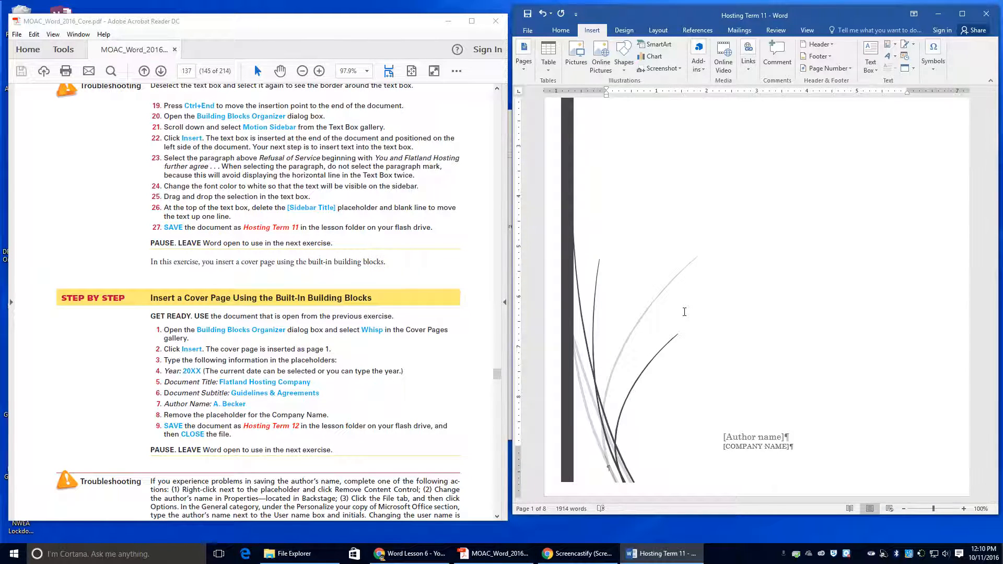
{"action": "scroll", "coordinate": [685, 312], "scroll_direction": "up", "scroll_amount": 3}
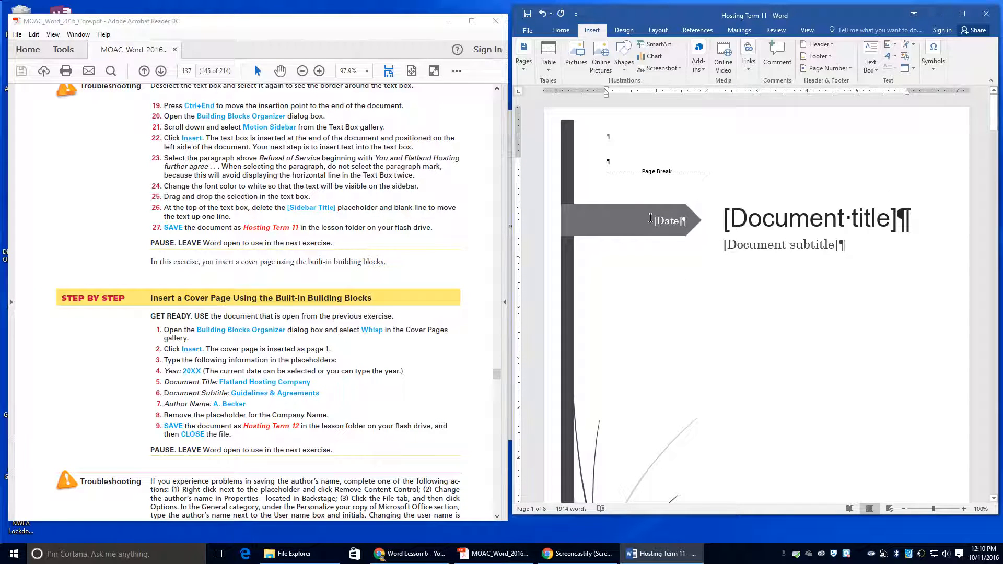
{"action": "scroll", "coordinate": [650, 240], "scroll_direction": "down", "scroll_amount": 6}
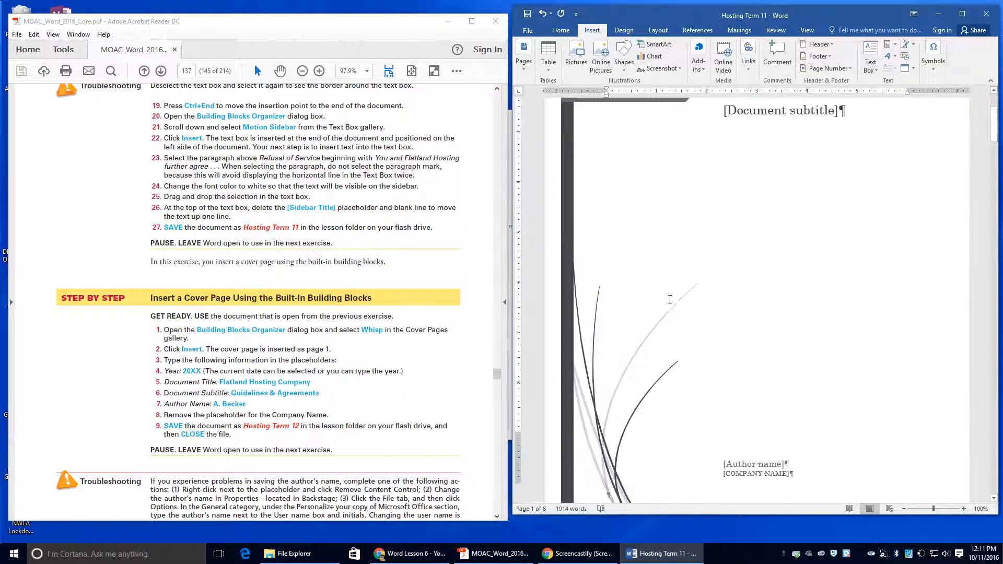
{"action": "scroll", "coordinate": [670, 300], "scroll_direction": "up", "scroll_amount": 6}
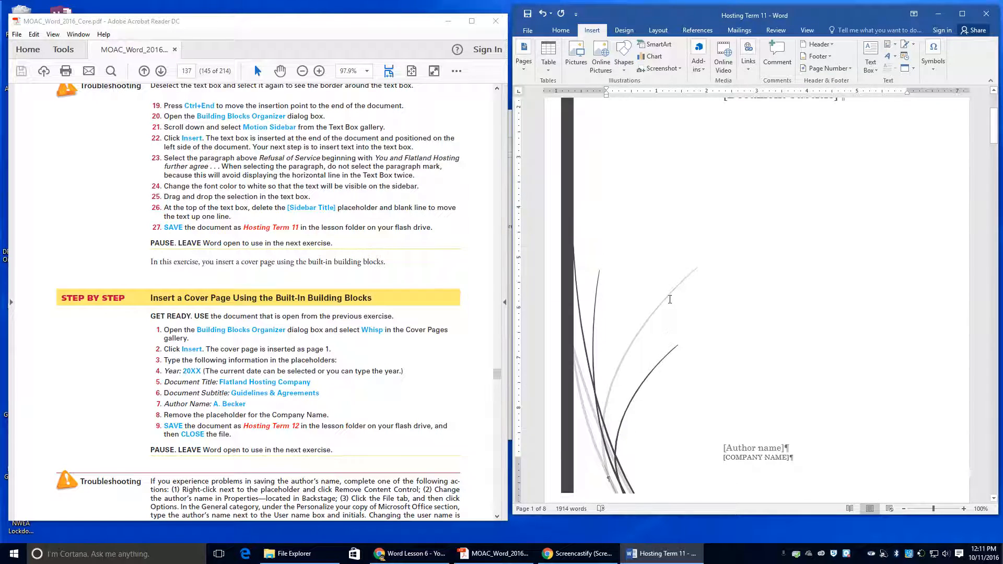
{"action": "left_click", "coordinate": [665, 212]}
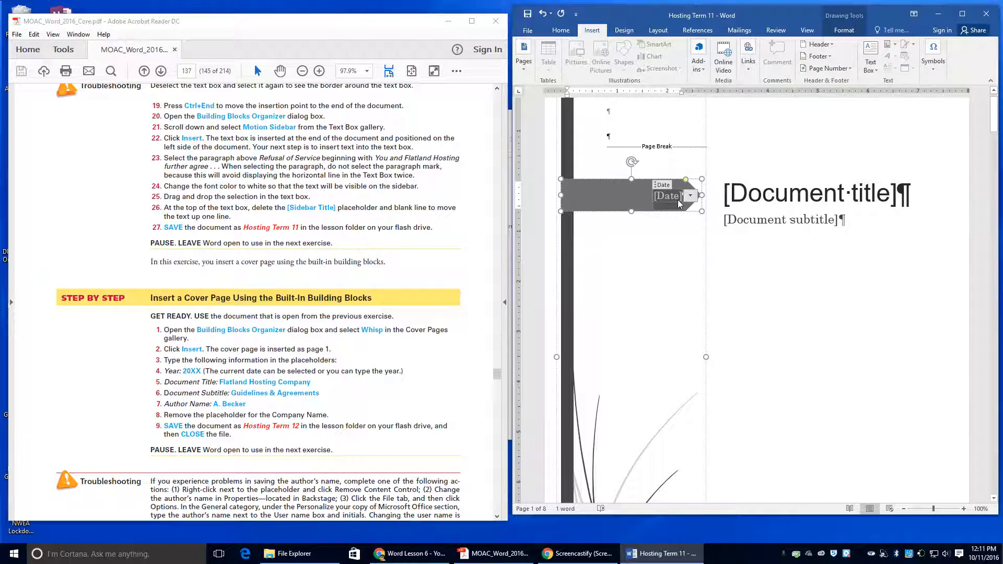
{"action": "left_click", "coordinate": [678, 199]}
{"action": "type", "text": "2016"}
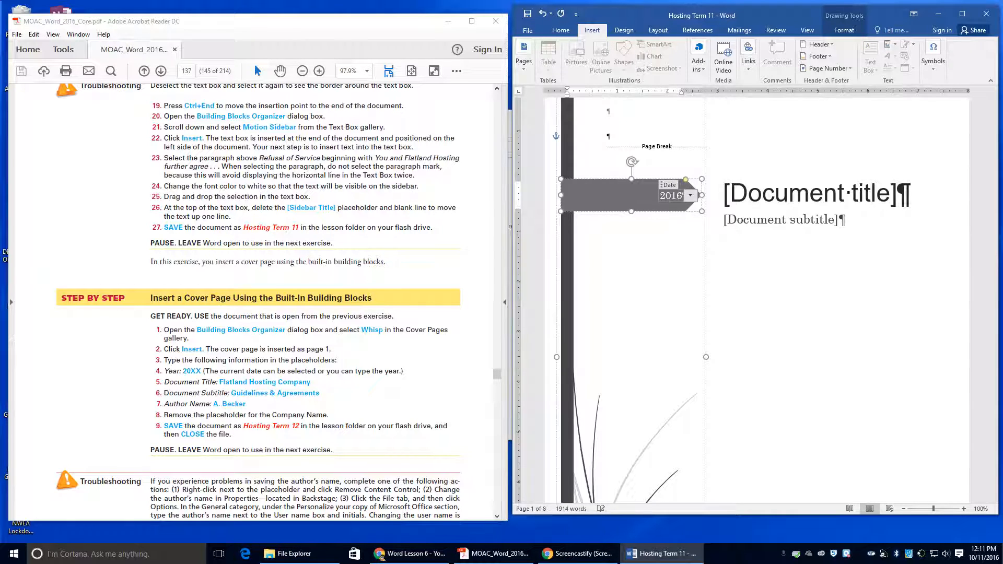
Step: Replace the [Document title] placeholder on the cover page with Flatland Hosting Company
{"action": "left_click", "coordinate": [789, 195]}
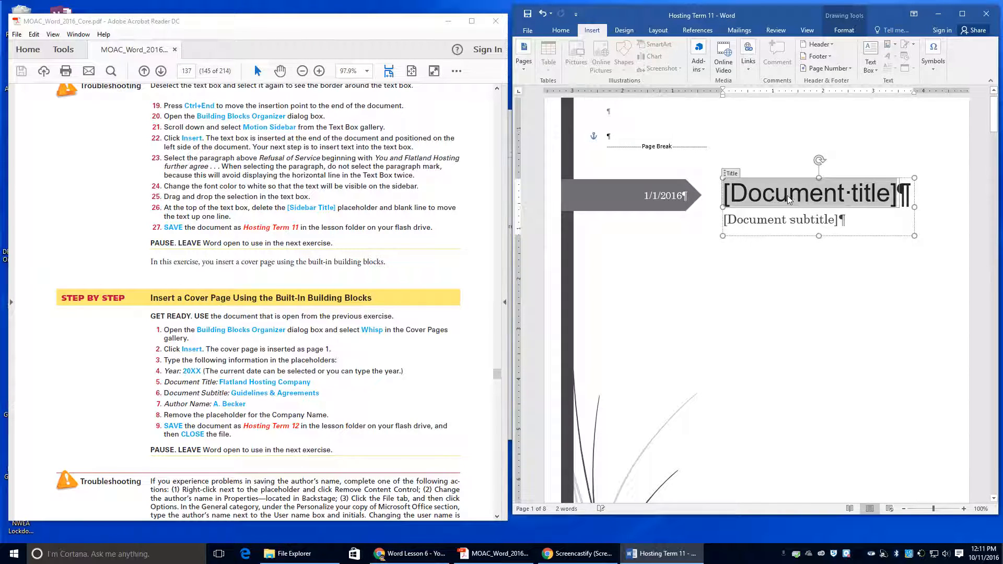
{"action": "type", "text": "Flat"}
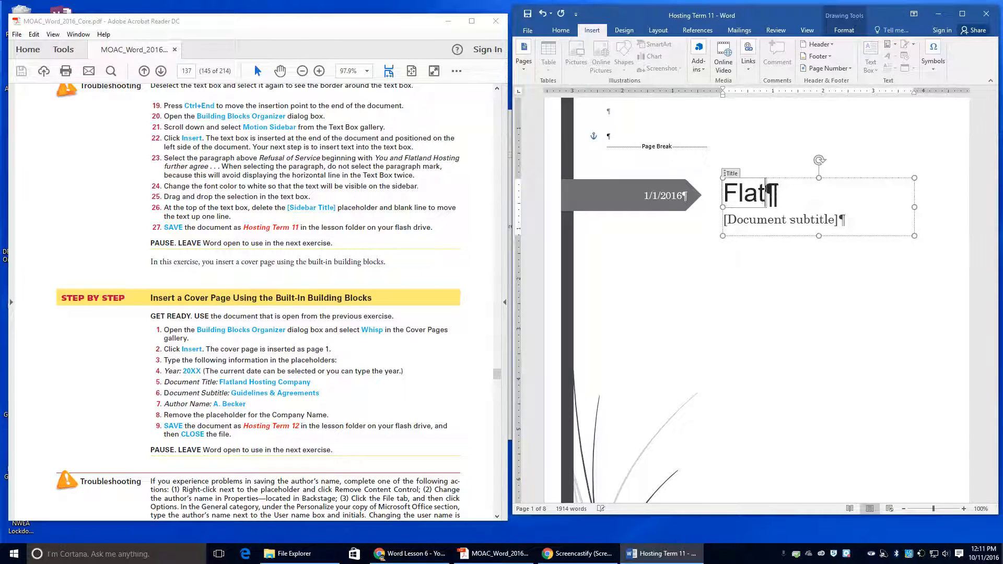
{"action": "type", "text": "land "}
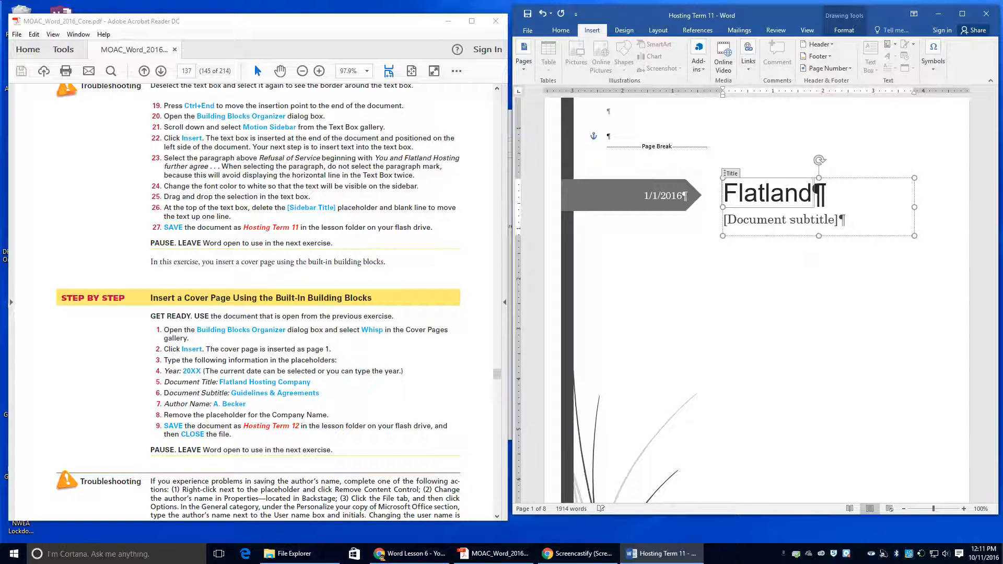
{"action": "type", "text": "Hos"}
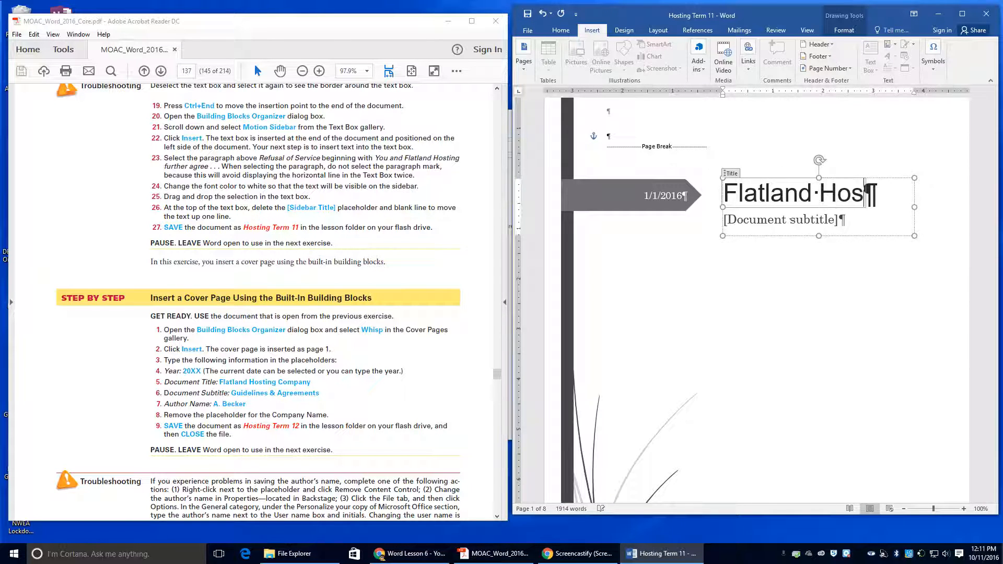
{"action": "type", "text": "ting C"}
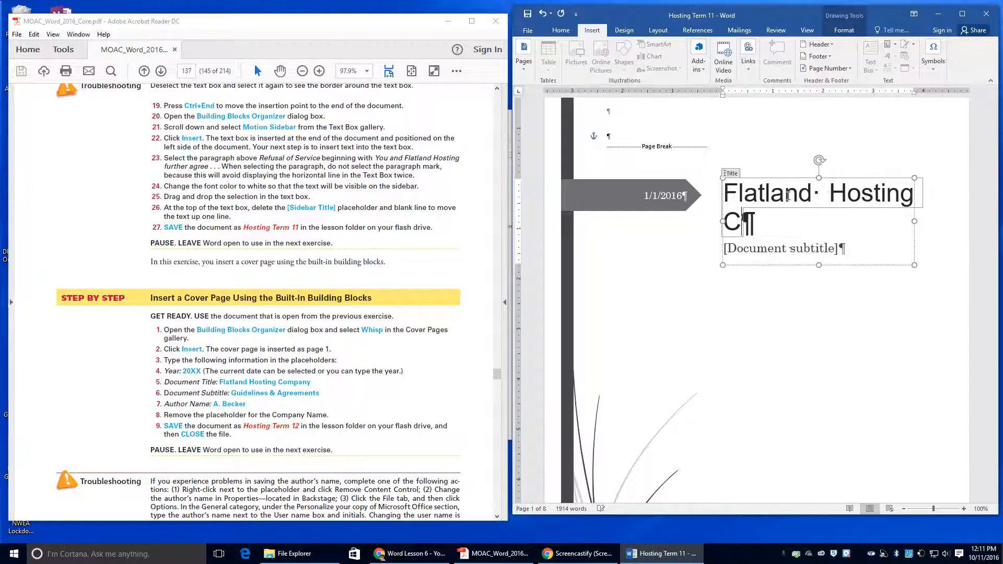
{"action": "type", "text": "ompany"}
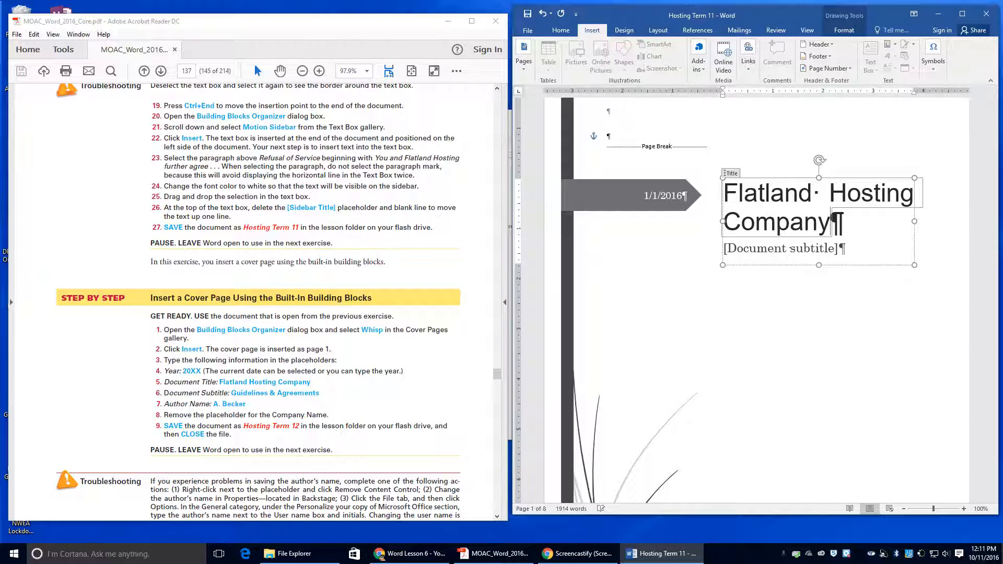
Step: Select the [Document subtitle] placeholder below the title on the cover page
{"action": "left_click", "coordinate": [810, 256]}
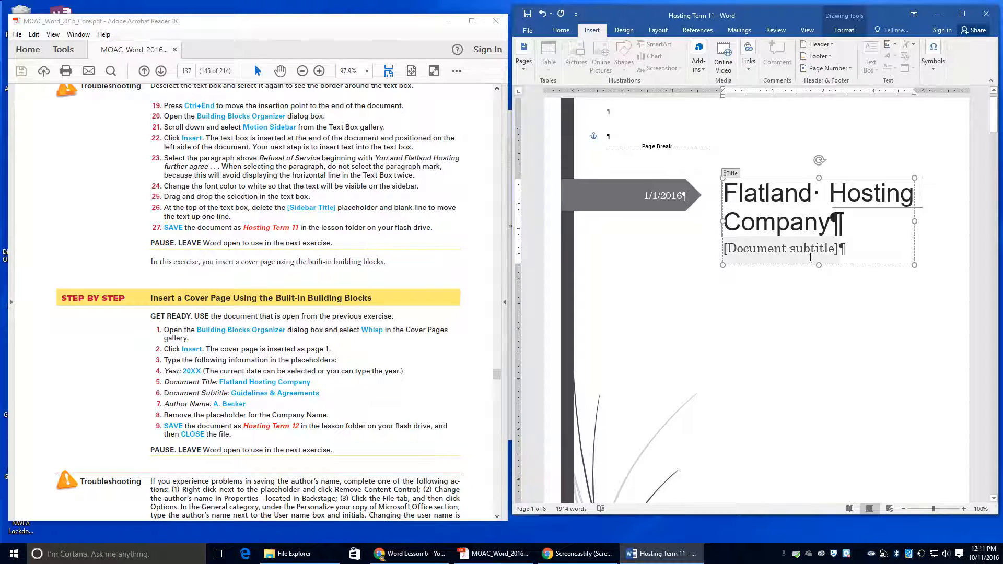
Step: Fill in the cover page's document subtitle as Guidelines & Agreements
{"action": "type", "text": "Guid"}
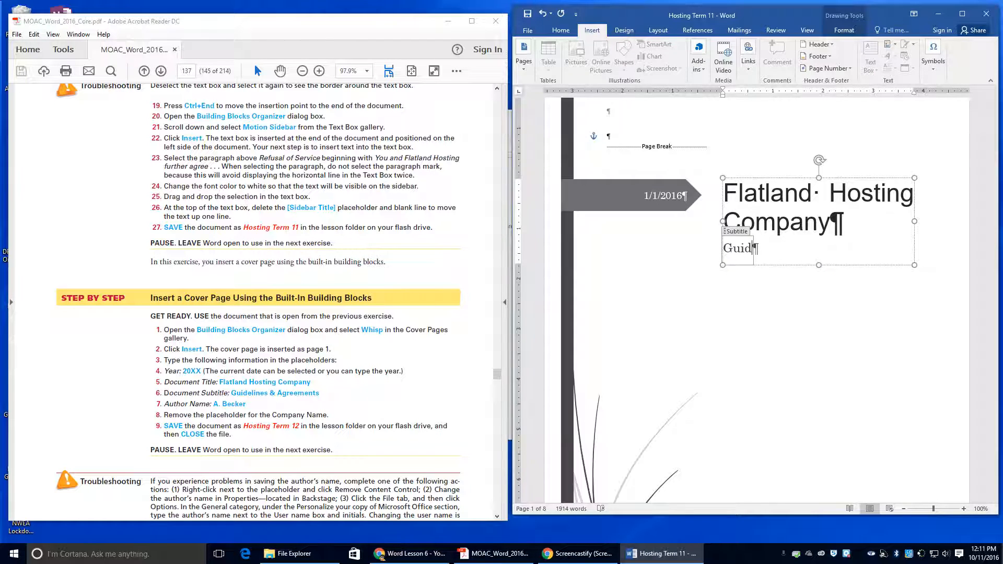
{"action": "type", "text": "elines & Agree"}
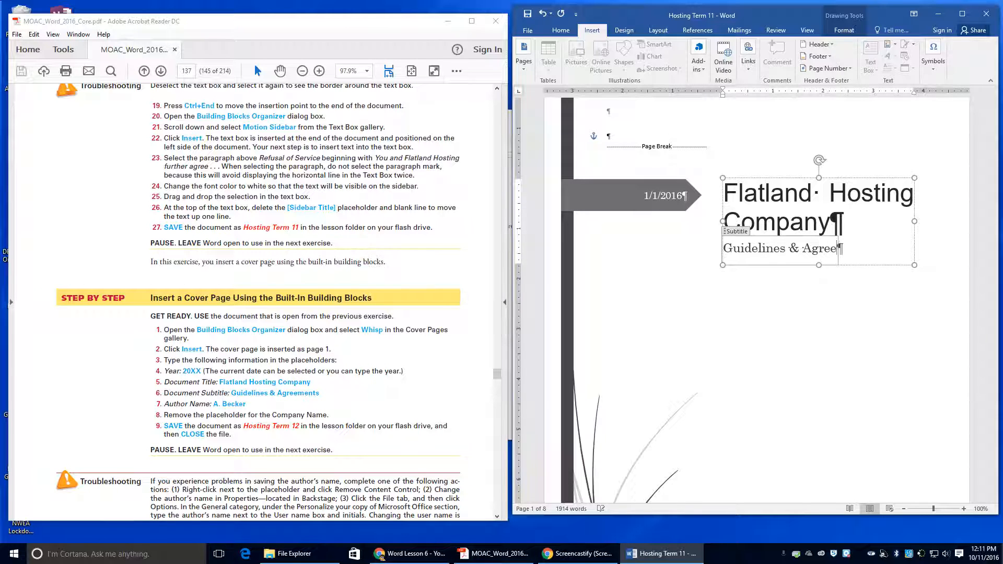
{"action": "type", "text": "ments"}
Step: Enter the author's name in the author placeholder near the bottom of the cover page
{"action": "scroll", "coordinate": [749, 422], "scroll_direction": "down", "scroll_amount": 5}
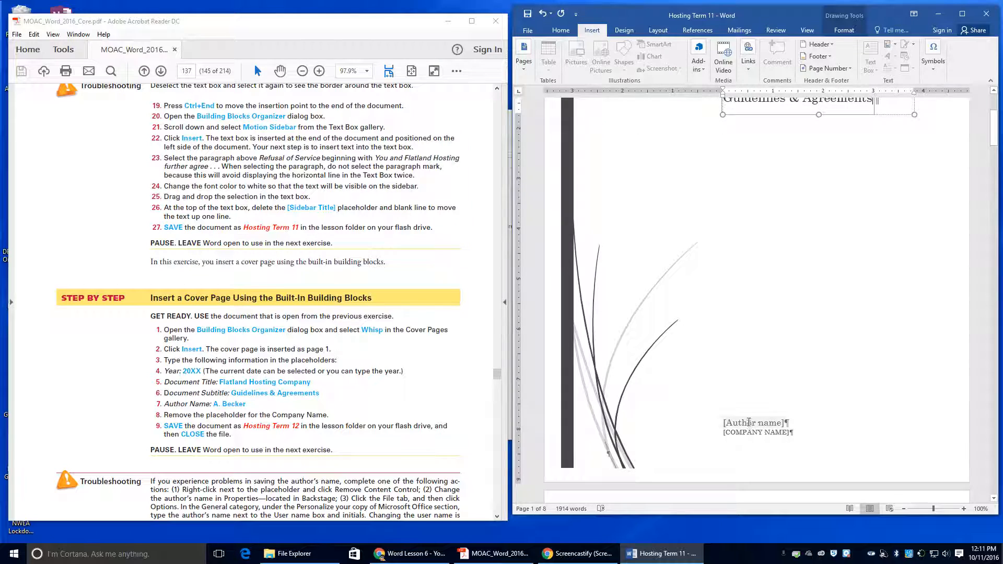
{"action": "left_click", "coordinate": [749, 422]}
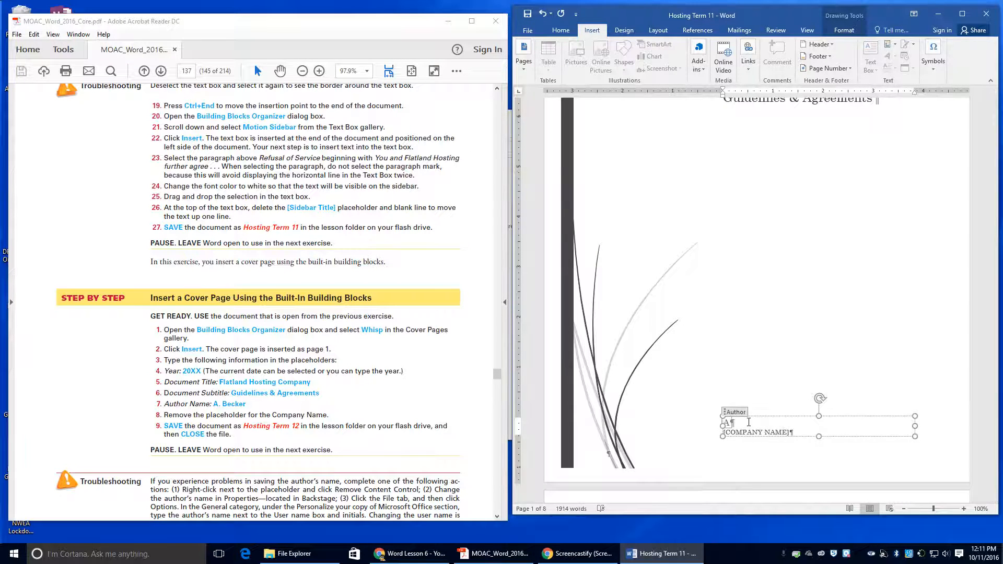
{"action": "type", "text": "A."}
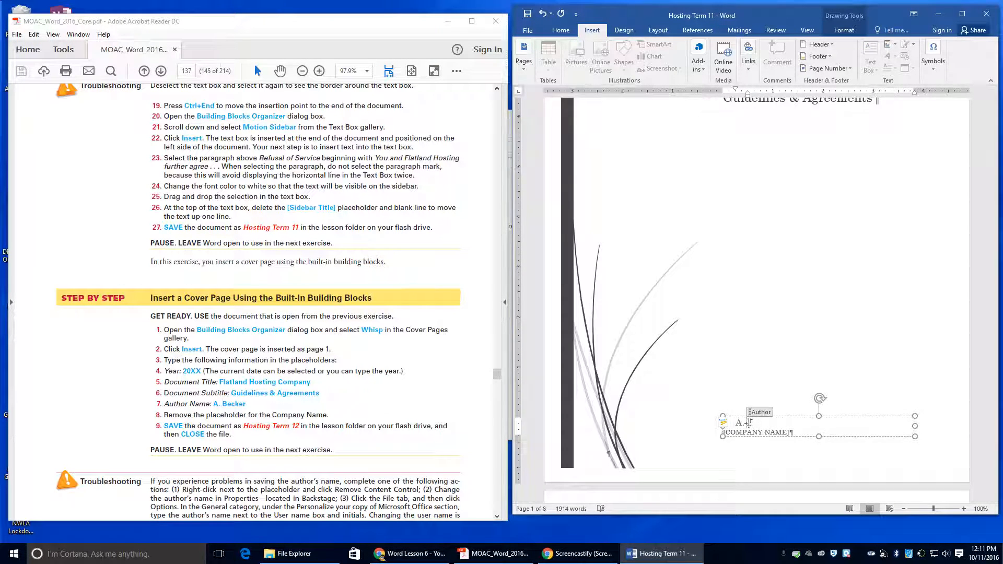
{"action": "type", "text": " Becker"}
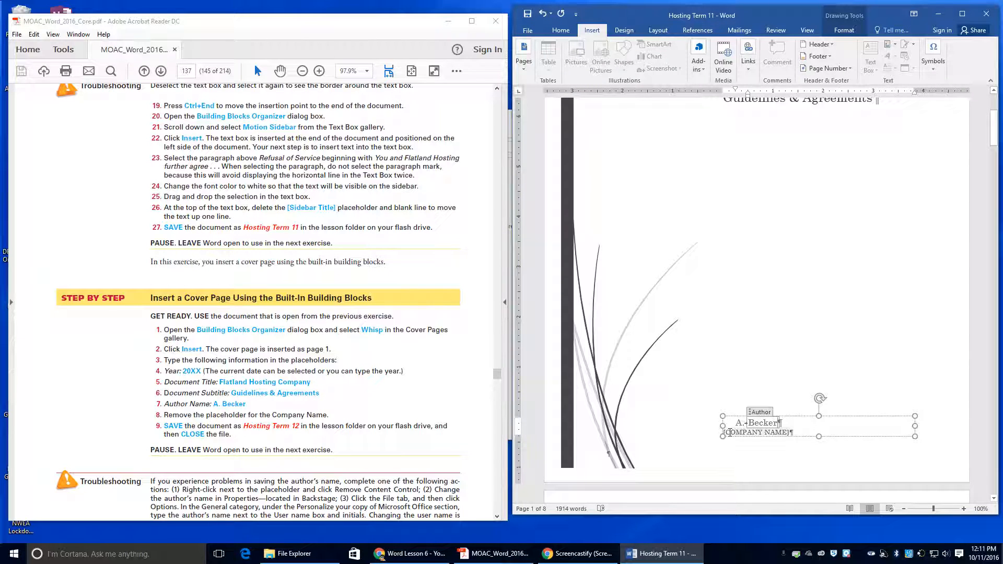
{"action": "left_click", "coordinate": [794, 432]}
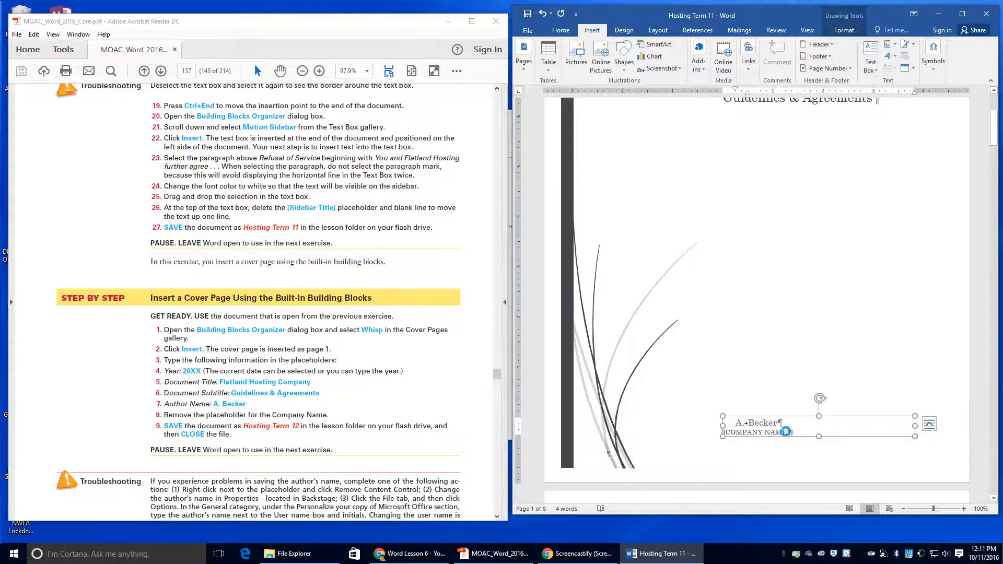
{"action": "key", "text": "Delete"}
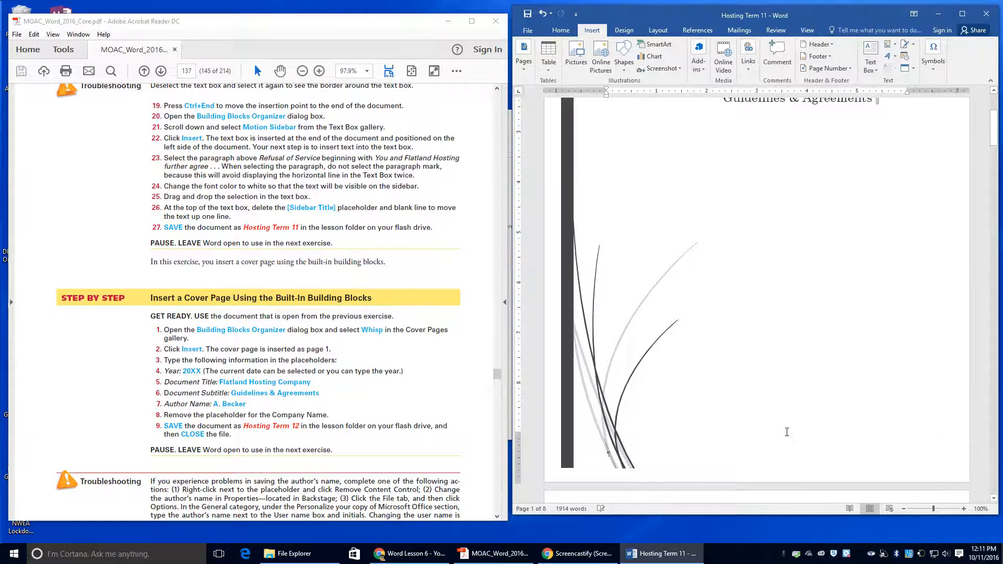
{"action": "left_click", "coordinate": [543, 14]}
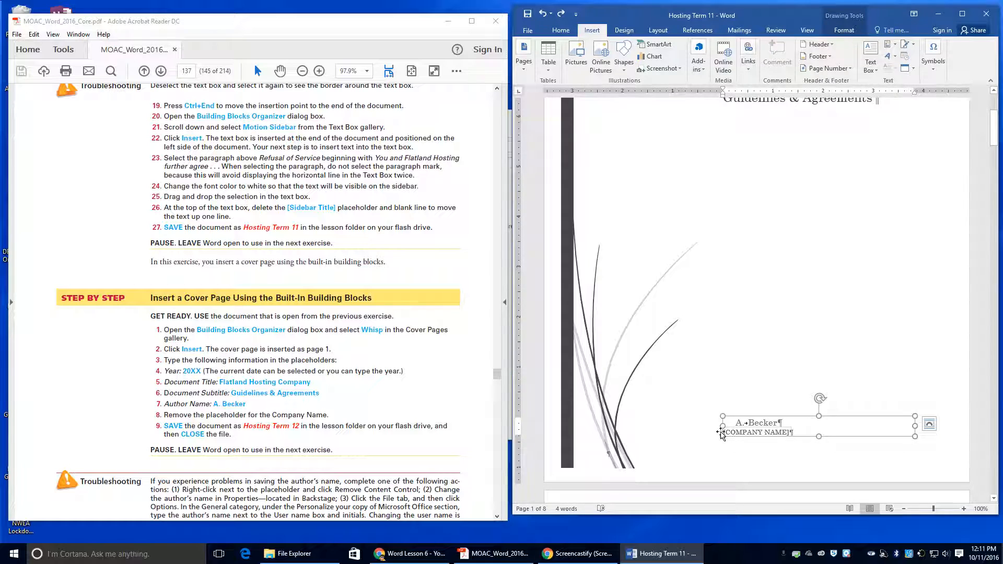
Step: Remove the company name placeholder text below the author name on the cover page
{"action": "left_click", "coordinate": [785, 432]}
{"action": "key", "text": "Delete"}
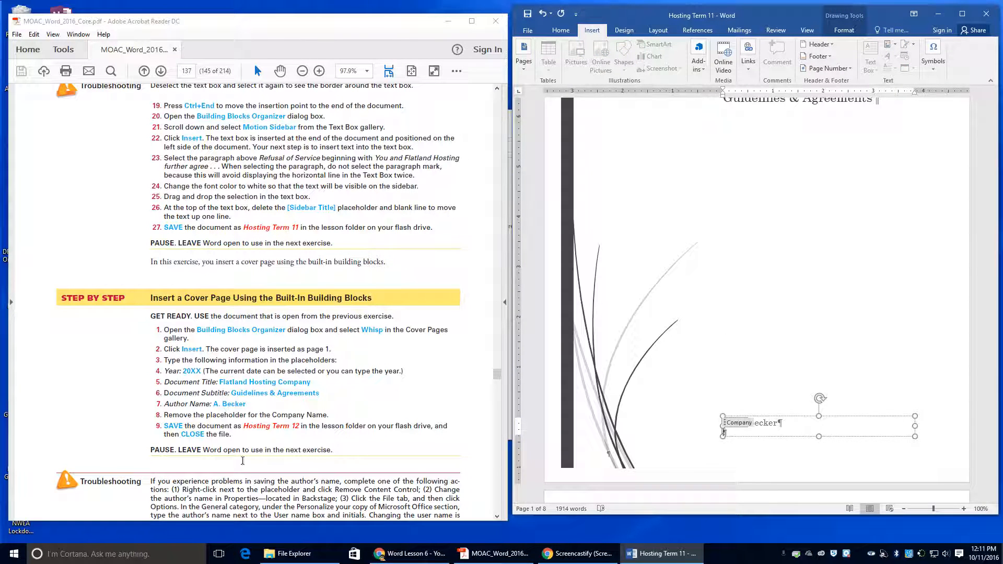
Step: Save a copy of the document as Hosting Term 12 in the Lesson 7 folder
{"action": "left_click", "coordinate": [528, 30]}
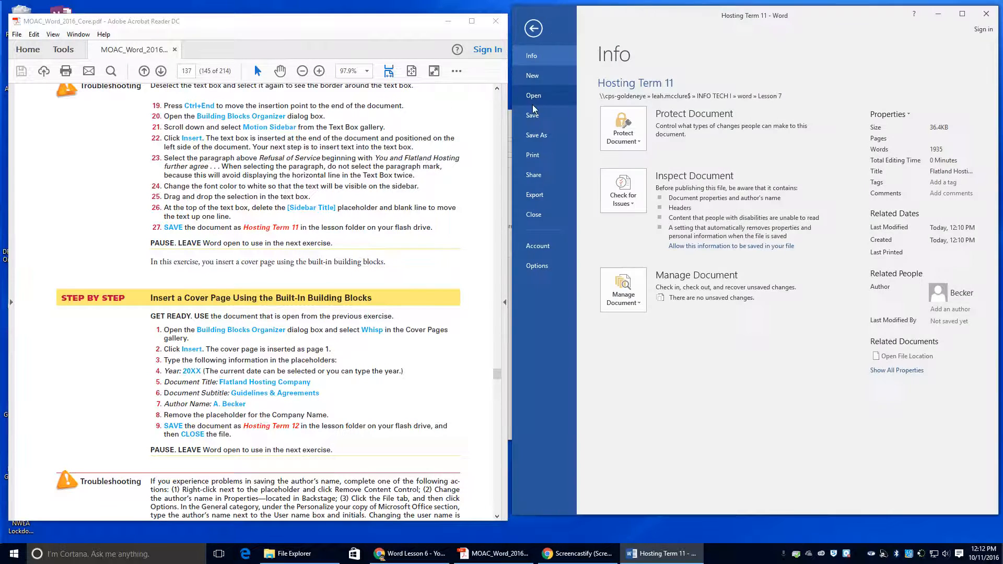
{"action": "left_click", "coordinate": [537, 137]}
{"action": "left_click", "coordinate": [800, 108]}
{"action": "left_click", "coordinate": [641, 217]}
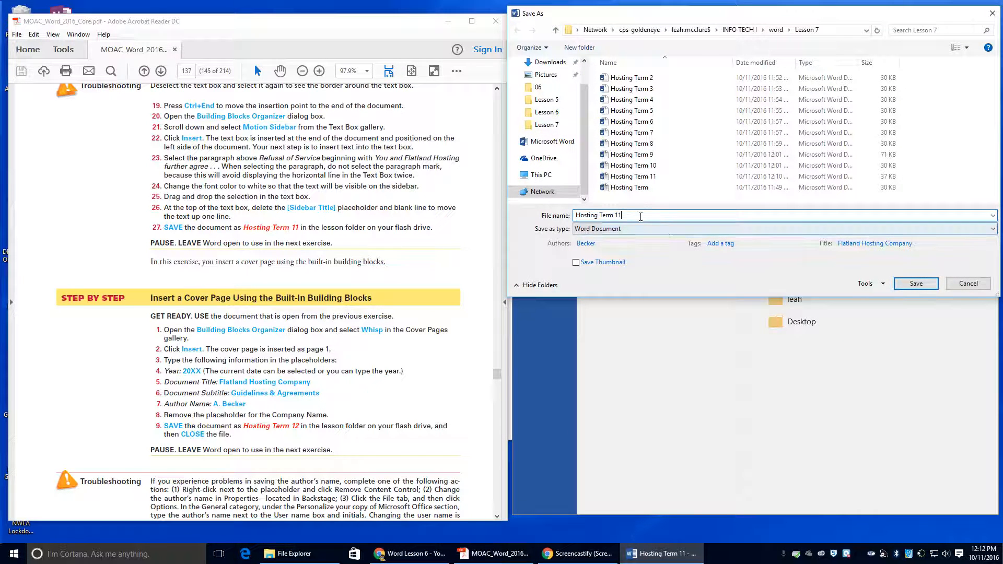
{"action": "key", "text": "BackSpace"}
{"action": "type", "text": "2"}
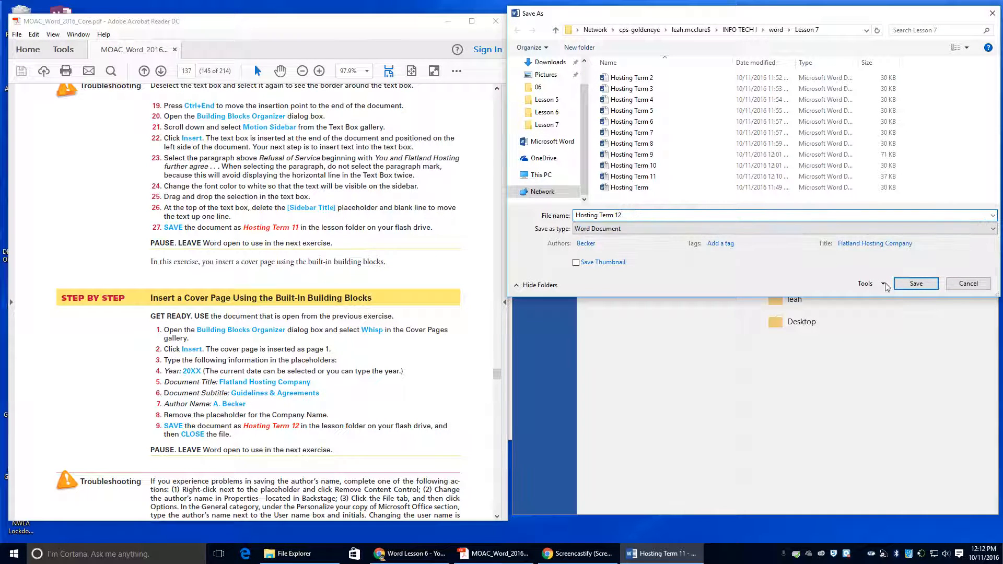
{"action": "left_click", "coordinate": [916, 284]}
{"action": "scroll", "coordinate": [311, 364], "scroll_direction": "down", "scroll_amount": 4}
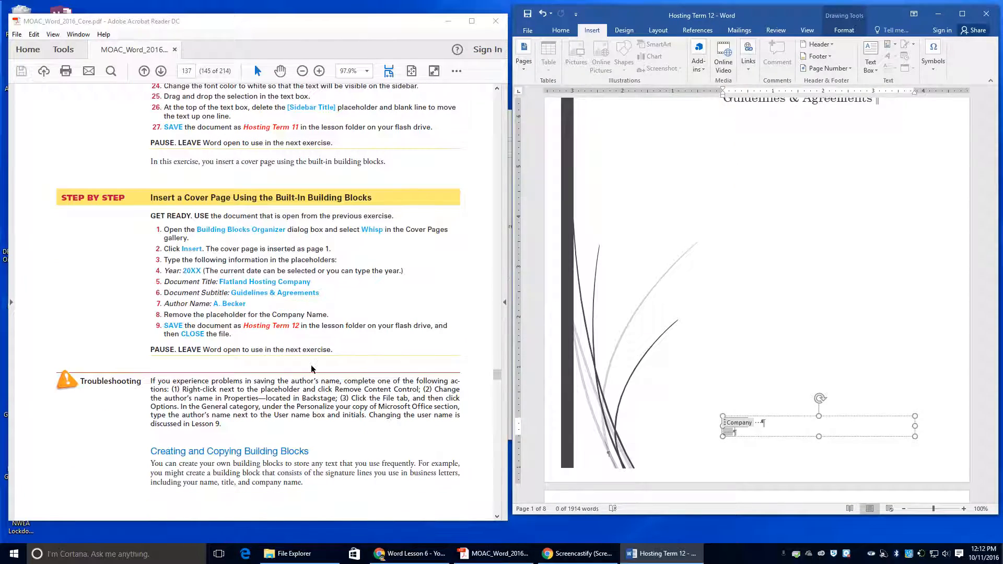
{"action": "scroll", "coordinate": [231, 357], "scroll_direction": "down", "scroll_amount": 8}
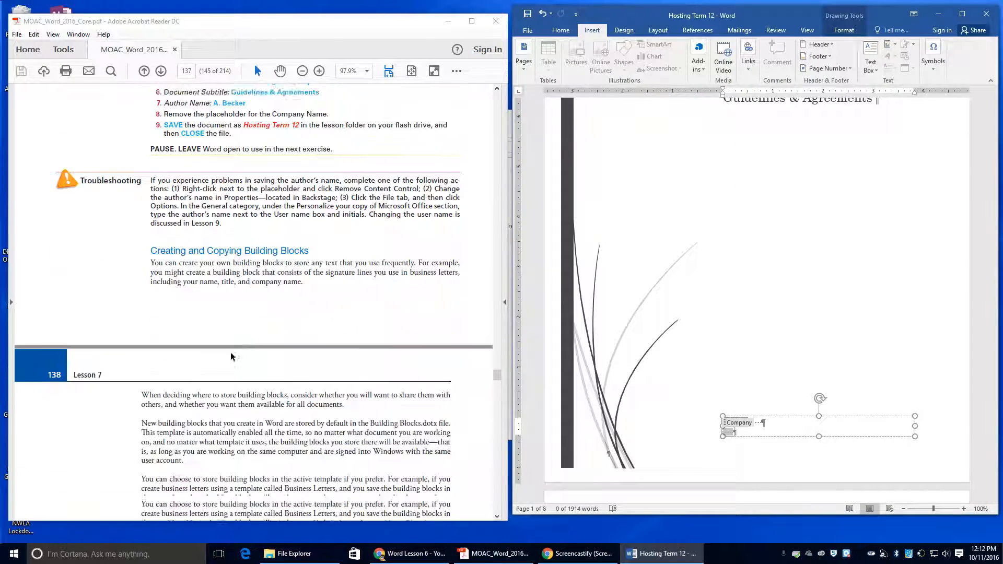
{"action": "scroll", "coordinate": [232, 357], "scroll_direction": "down", "scroll_amount": 10}
{"action": "scroll", "coordinate": [231, 352], "scroll_direction": "up", "scroll_amount": 5}
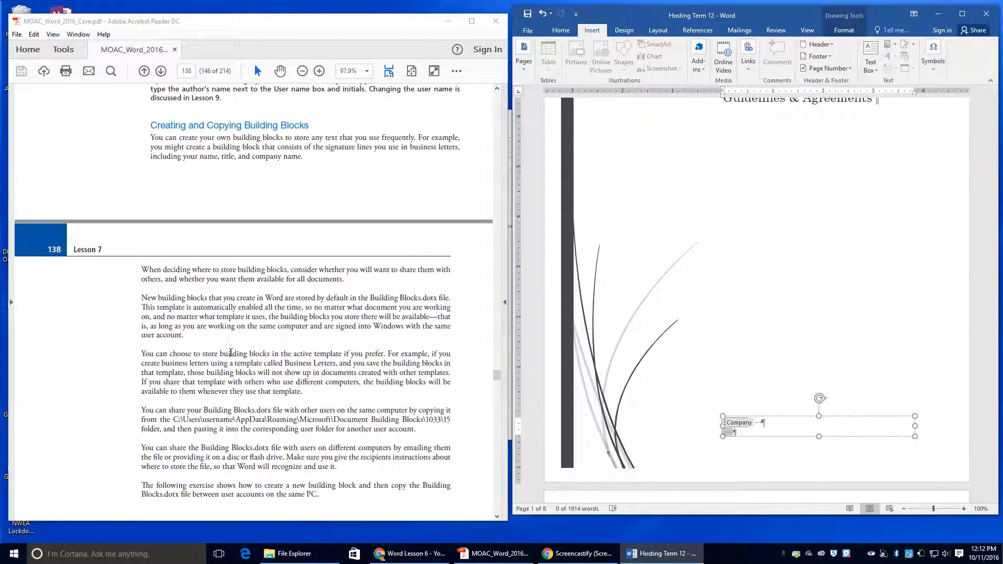
Step: Shorten the date in the cover page's grey arrow to the year 2016 only
{"action": "scroll", "coordinate": [890, 218], "scroll_direction": "up", "scroll_amount": 3}
{"action": "scroll", "coordinate": [891, 218], "scroll_direction": "down", "scroll_amount": 2}
{"action": "scroll", "coordinate": [890, 219], "scroll_direction": "up", "scroll_amount": 4}
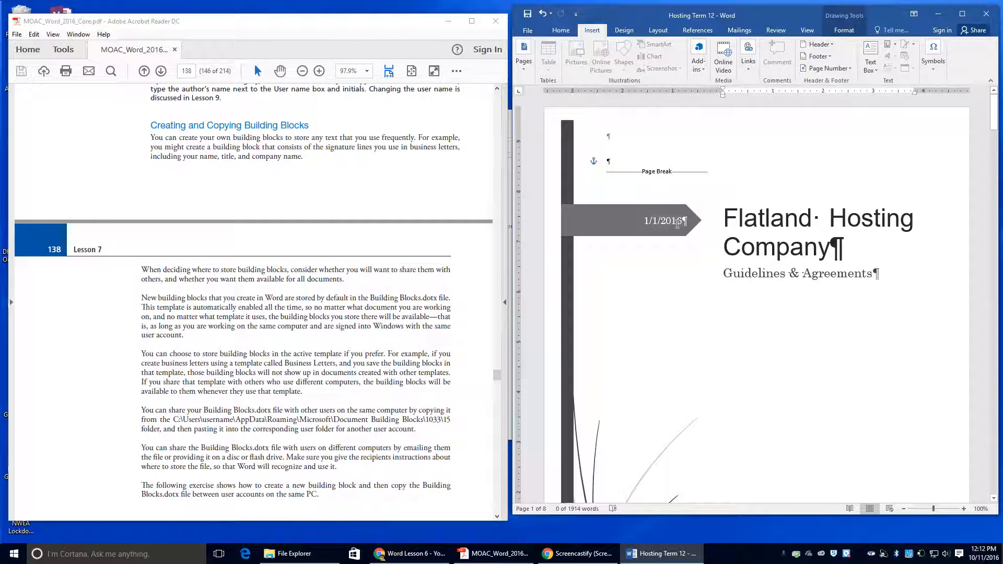
{"action": "left_click", "coordinate": [671, 221]}
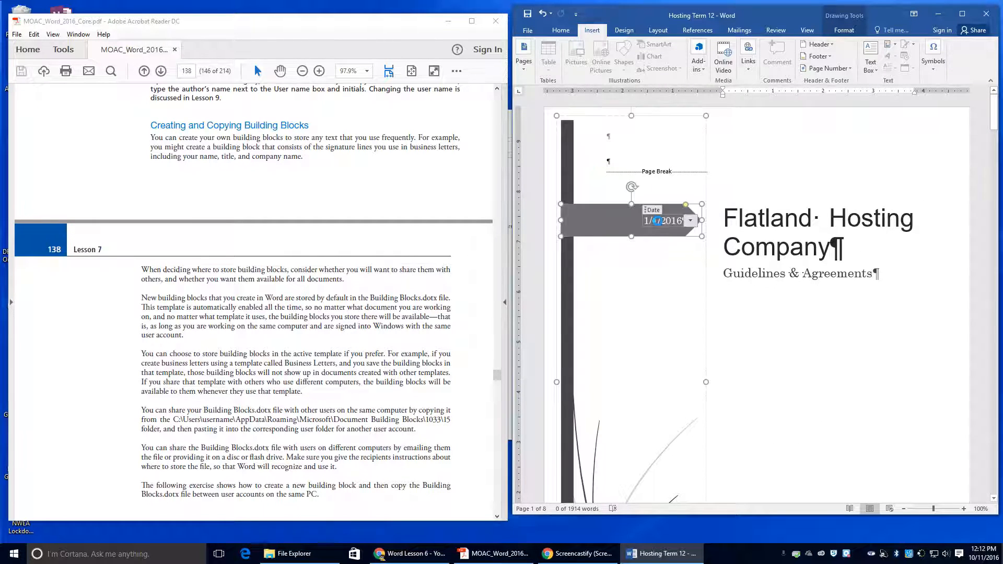
{"action": "left_click_drag", "start_coordinate": [698, 220], "coordinate": [993, 235]}
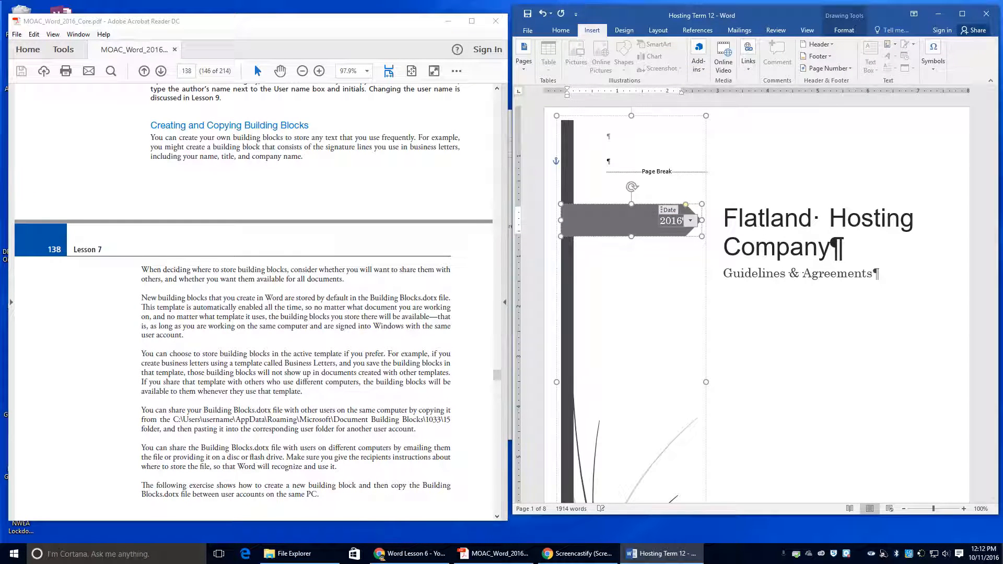
{"action": "left_click", "coordinate": [684, 298]}
Step: Re-enter the author's name in the cover page's author field and remove the stray initial in front of it
{"action": "scroll", "coordinate": [803, 348], "scroll_direction": "down", "scroll_amount": 3}
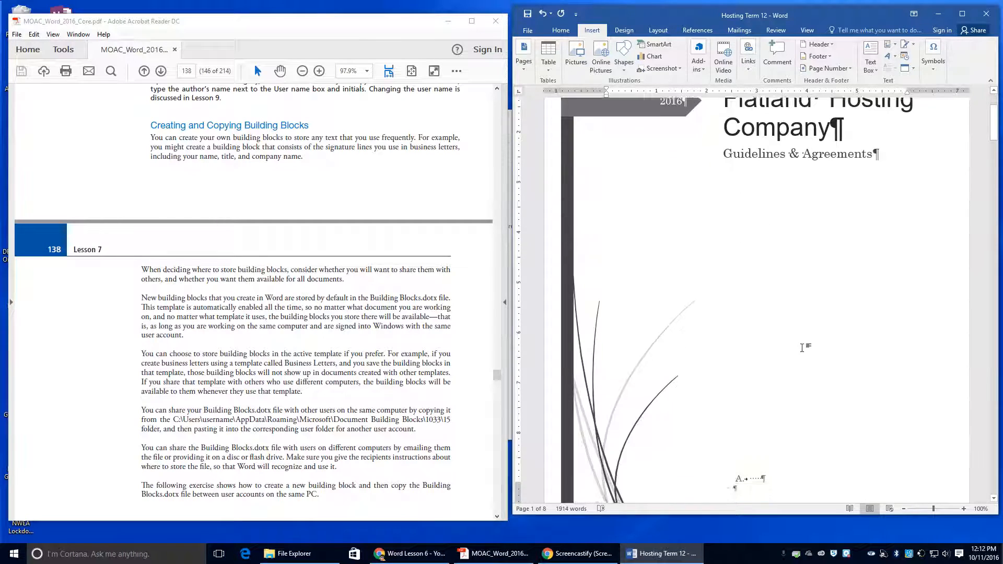
{"action": "scroll", "coordinate": [803, 348], "scroll_direction": "down", "scroll_amount": 5}
{"action": "scroll", "coordinate": [803, 348], "scroll_direction": "up", "scroll_amount": 3}
{"action": "left_click", "coordinate": [744, 374]}
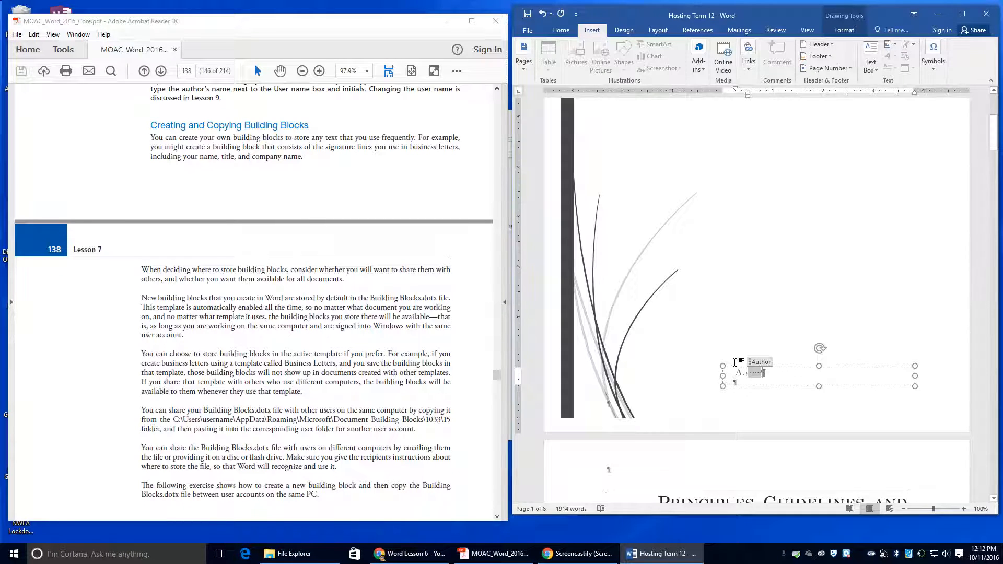
{"action": "type", "text": "A.B"}
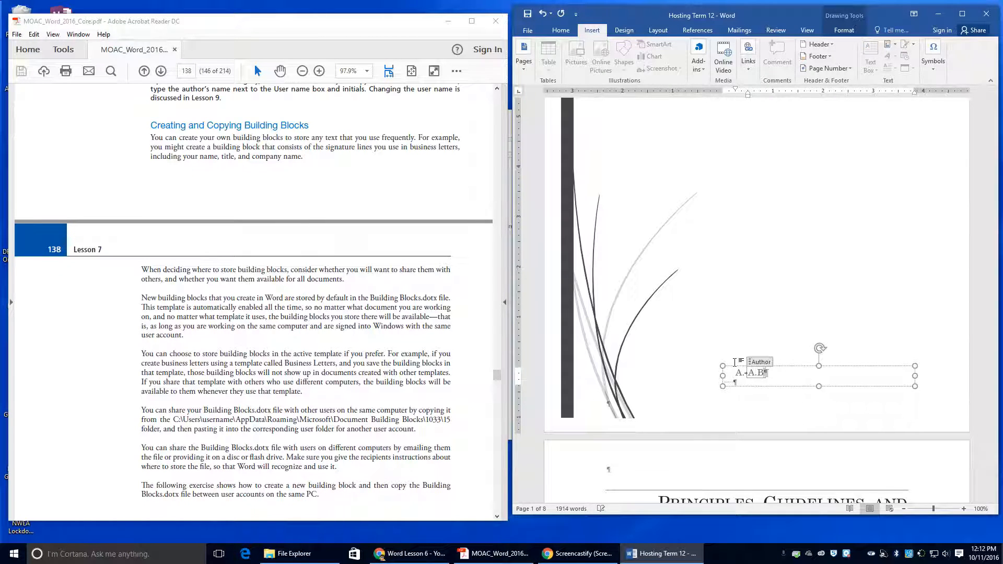
{"action": "type", "text": "ecker"}
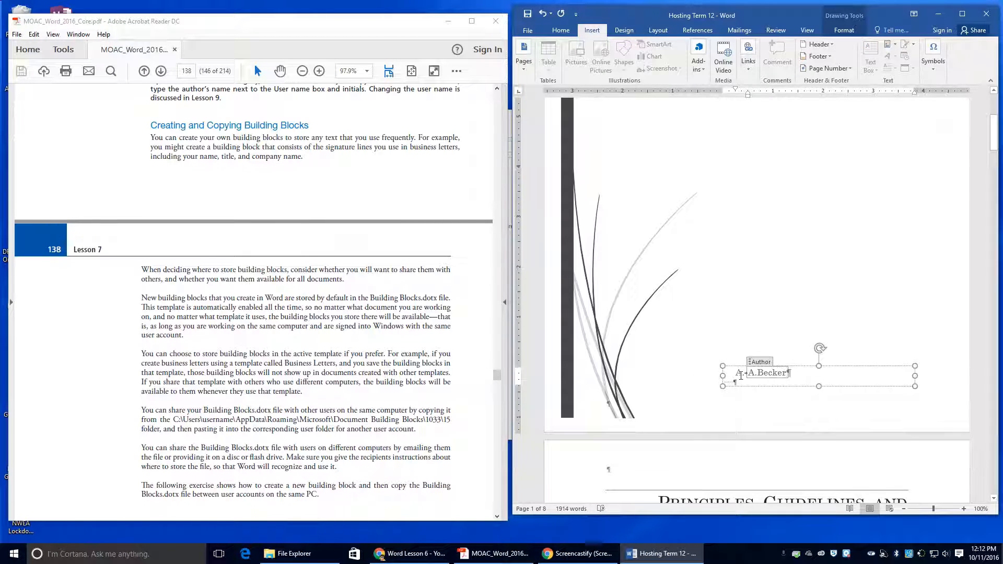
{"action": "left_click", "coordinate": [858, 390]}
{"action": "scroll", "coordinate": [836, 366], "scroll_direction": "down", "scroll_amount": 6}
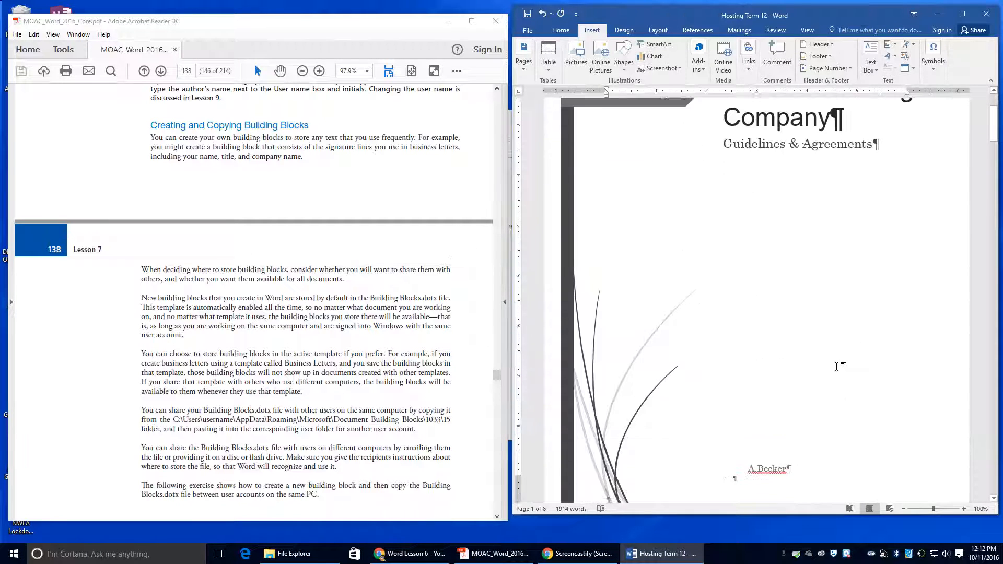
Step: Close the Hosting Term 12 document and save its changes
{"action": "scroll", "coordinate": [836, 366], "scroll_direction": "up", "scroll_amount": 1}
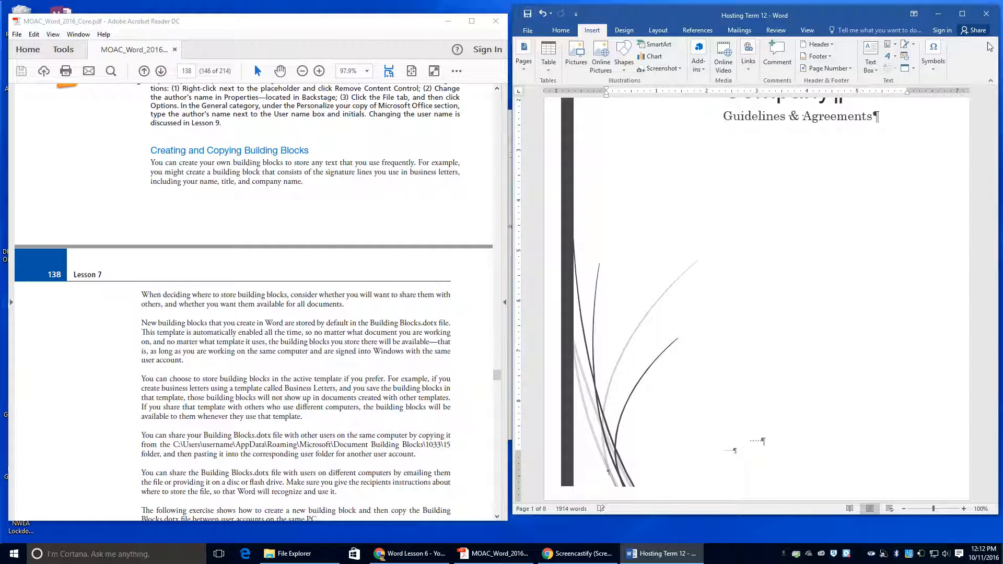
{"action": "left_click", "coordinate": [988, 14]}
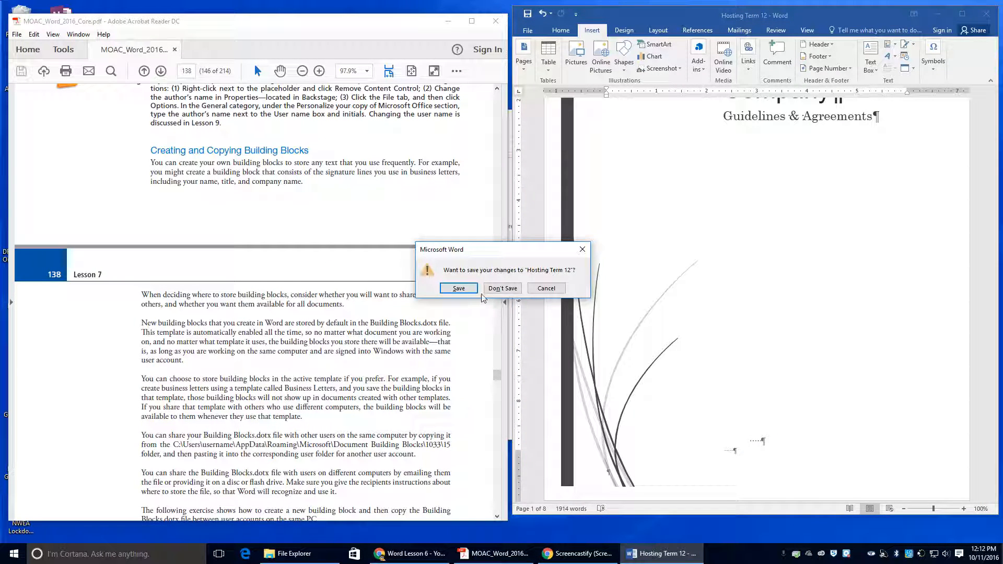
{"action": "left_click", "coordinate": [458, 288]}
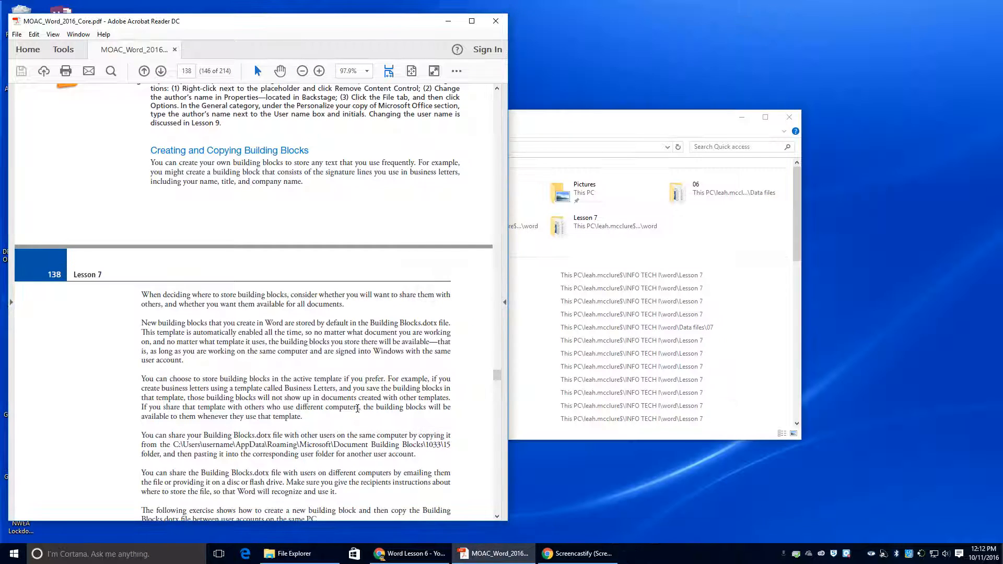
Step: Start Word 2016 again and create a new blank document for the Create and Copy Building Blocks exercise
{"action": "scroll", "coordinate": [360, 413], "scroll_direction": "down", "scroll_amount": 5}
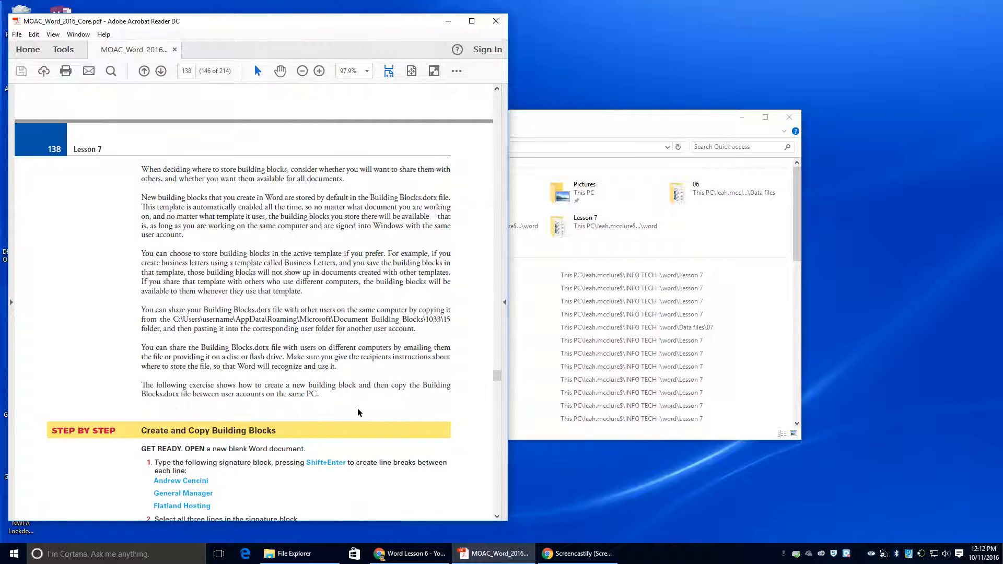
{"action": "left_click", "coordinate": [146, 554]}
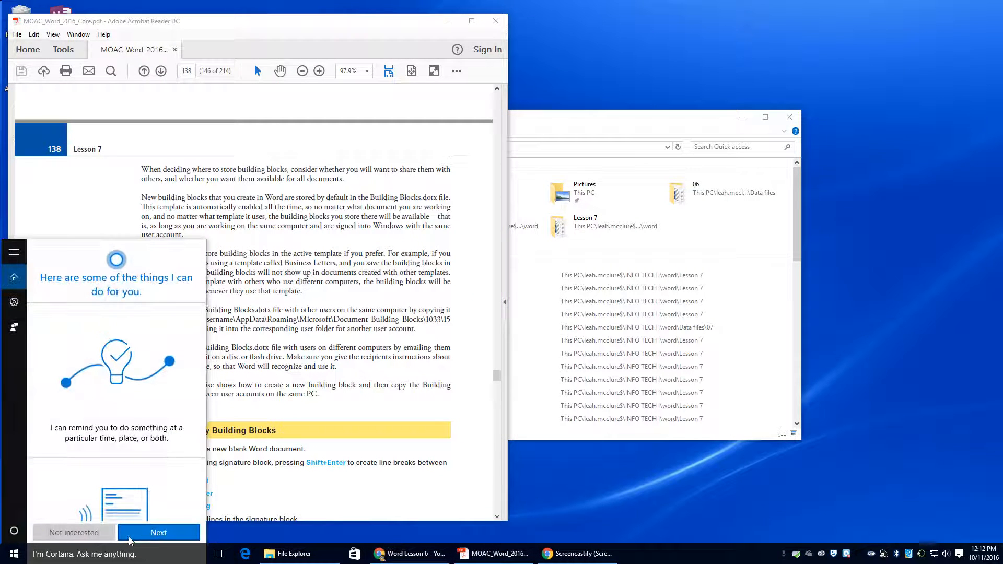
{"action": "type", "text": "word"}
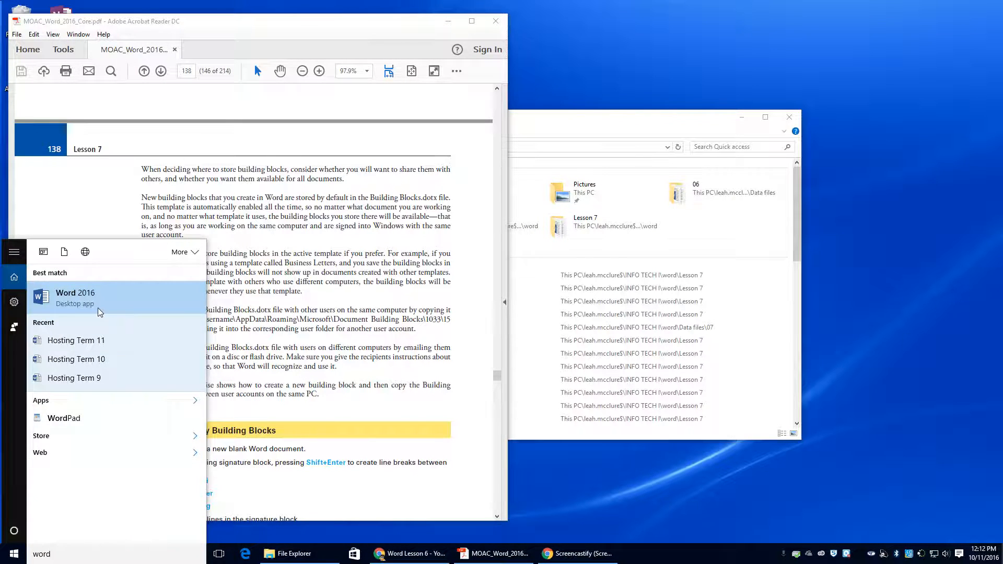
{"action": "left_click", "coordinate": [98, 308]}
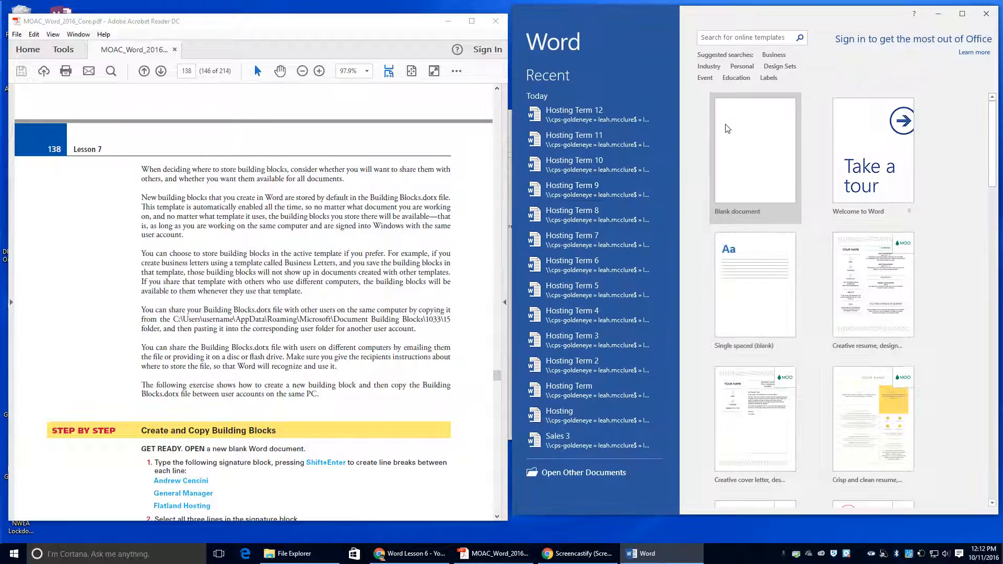
{"action": "left_click", "coordinate": [727, 128]}
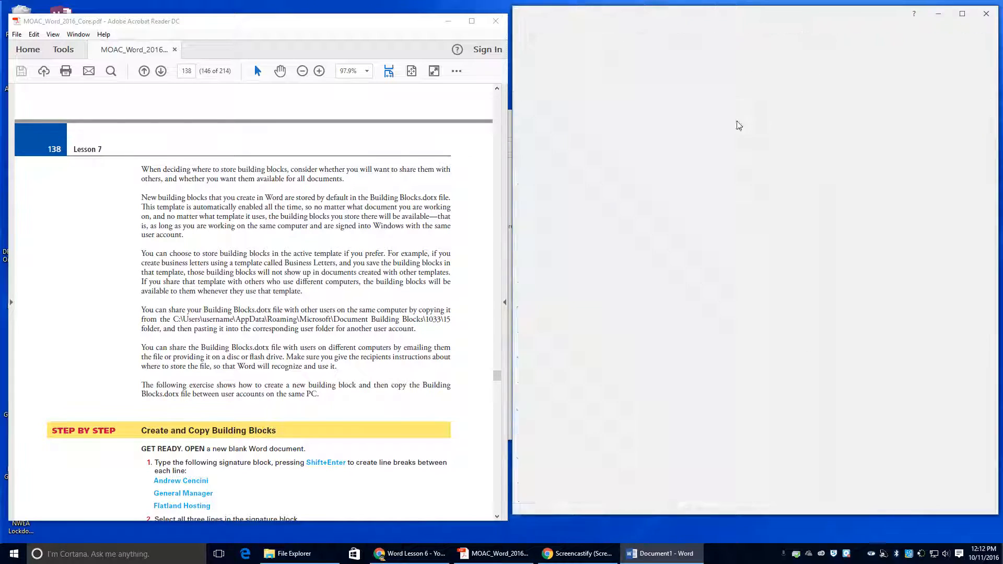
Step: Enter the exercise's three-line signature block, with the manager's full name, General Manager and Flatland Hosting separated by line breaks
{"action": "scroll", "coordinate": [200, 435], "scroll_direction": "down", "scroll_amount": 1}
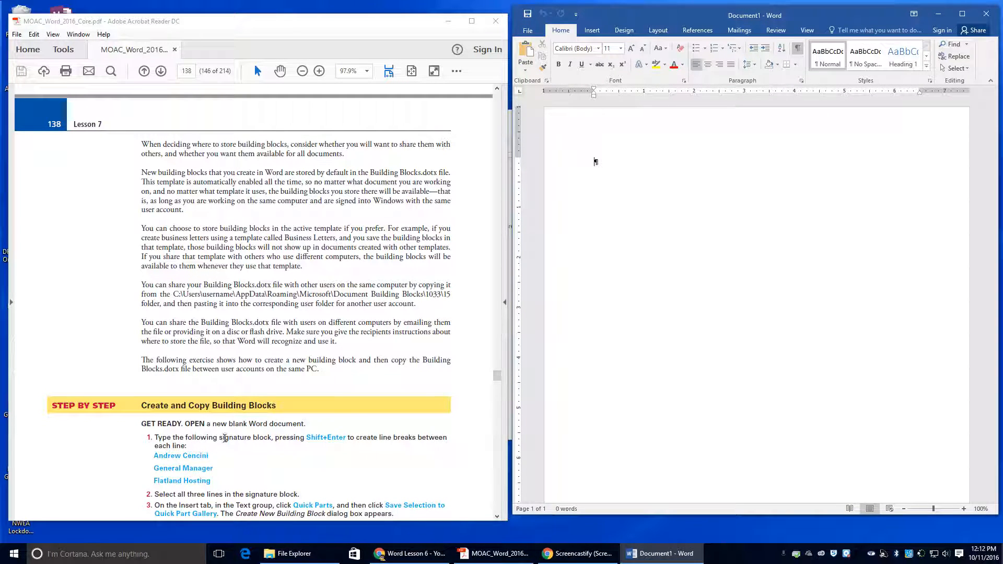
{"action": "scroll", "coordinate": [296, 437], "scroll_direction": "down", "scroll_amount": 3}
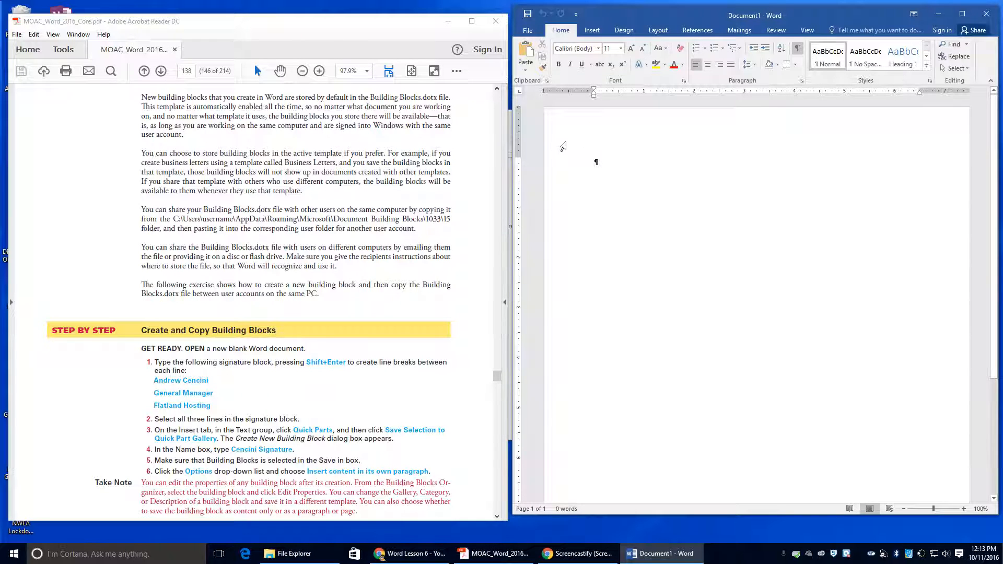
{"action": "type", "text": "Andrew"}
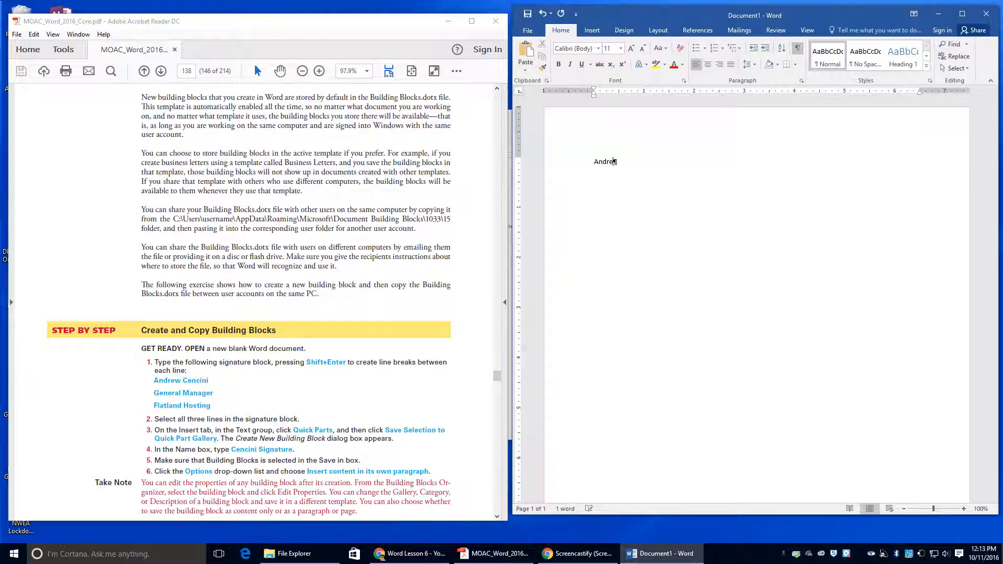
{"action": "type", "text": " Cencini"}
{"action": "key", "text": "shift+Return"}
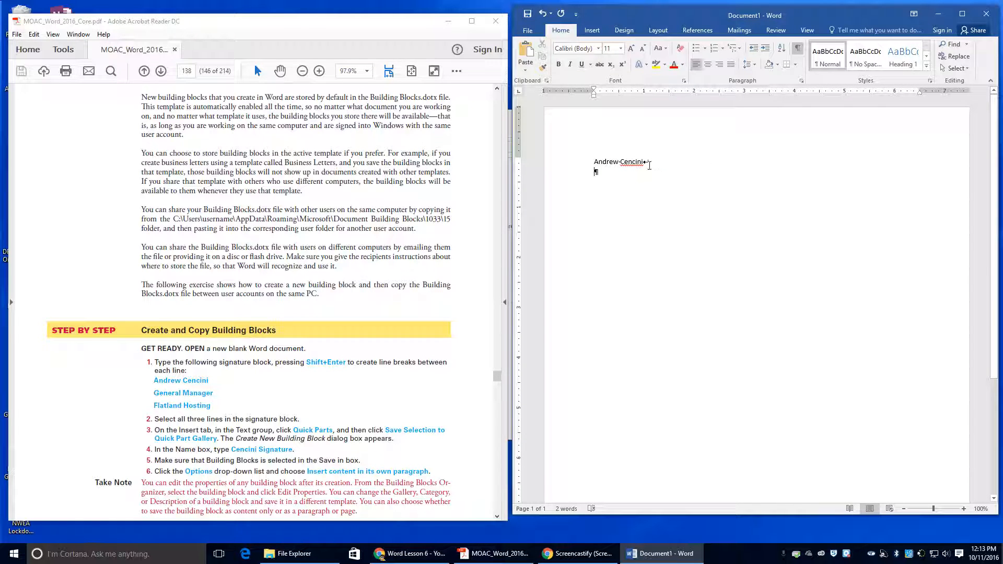
{"action": "type", "text": "General"}
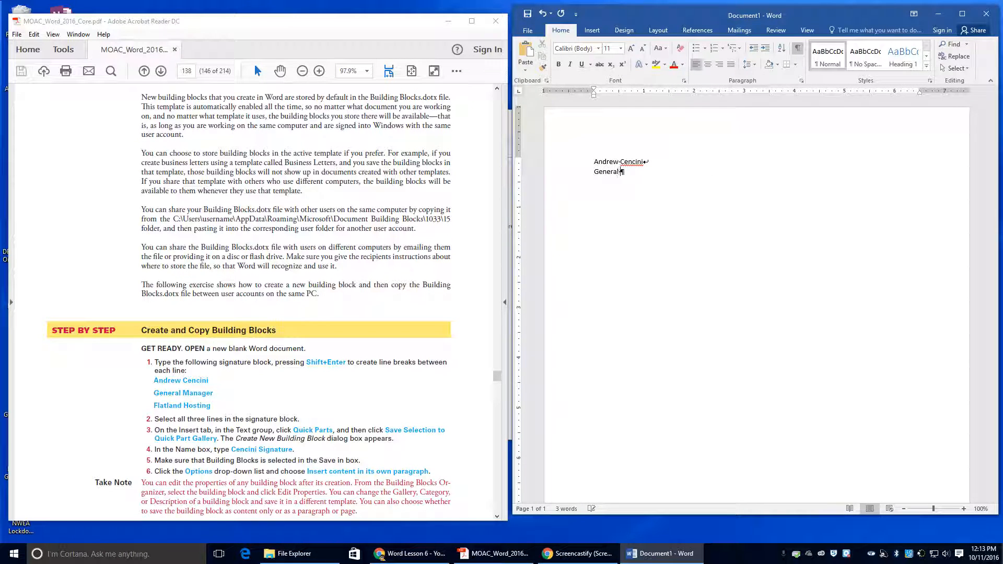
{"action": "type", "text": " Manager"}
{"action": "key", "text": "shift+Return"}
{"action": "type", "text": "Flatland Hosting"}
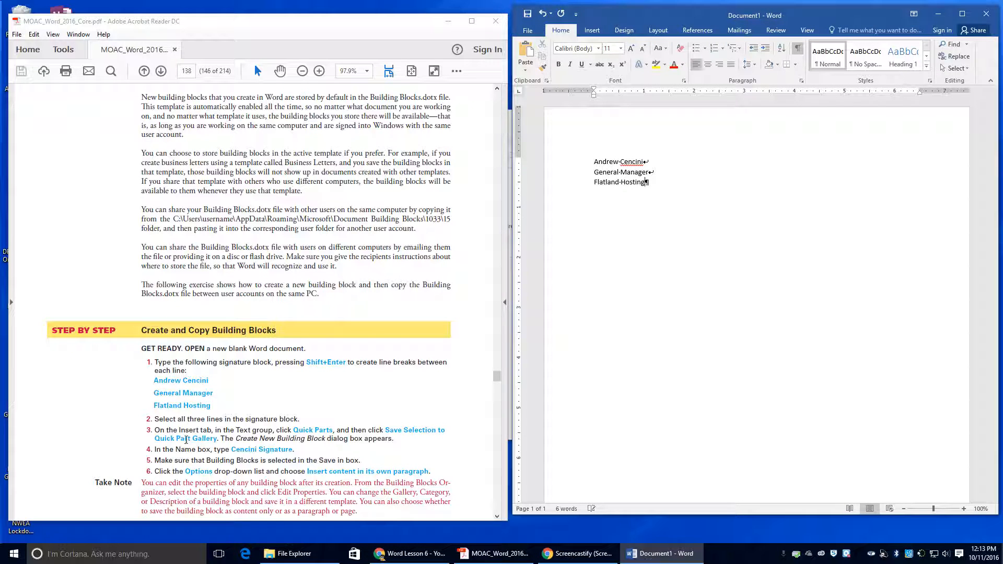
Step: Start saving all three signature lines to the Quick Part Gallery, naming the building block with the manager's surname followed by Signature
{"action": "mouse_move", "coordinate": [597, 159]}
{"action": "left_mouse_down"}
{"action": "mouse_move", "coordinate": [651, 175]}
{"action": "mouse_move", "coordinate": [668, 198]}
{"action": "left_mouse_up"}
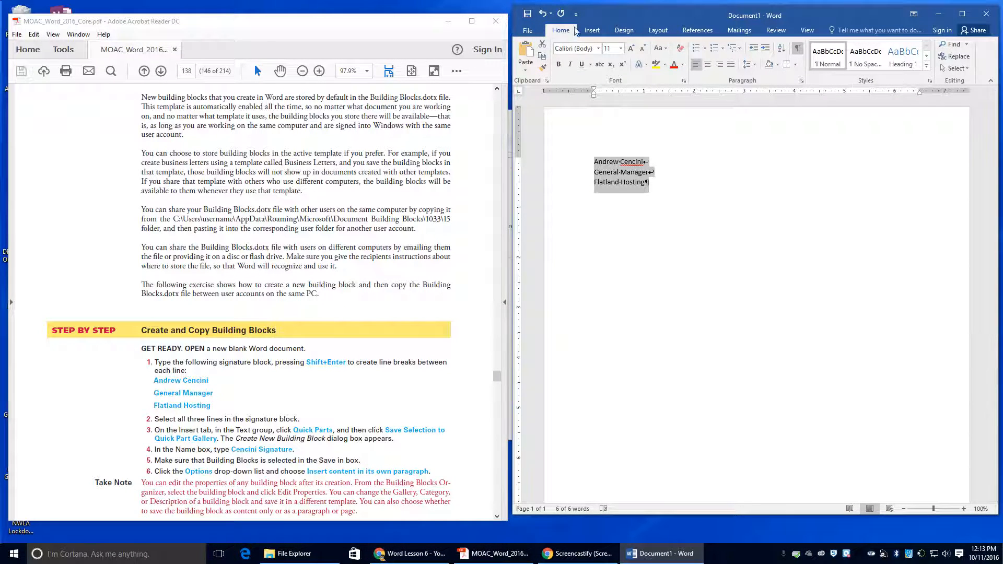
{"action": "left_click", "coordinate": [590, 30]}
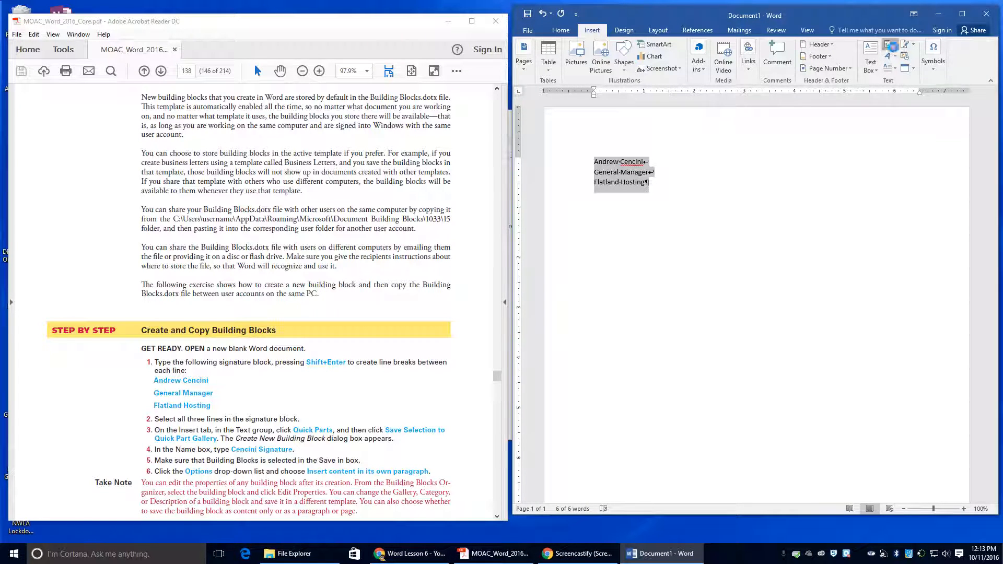
{"action": "left_click", "coordinate": [890, 45]}
{"action": "mouse_move", "coordinate": [892, 59]}
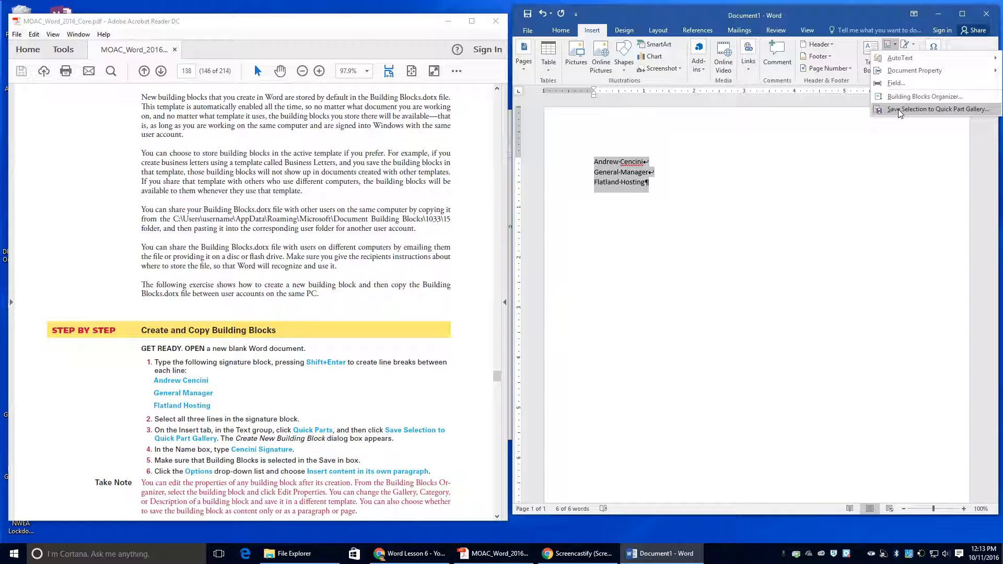
{"action": "left_click", "coordinate": [900, 109]}
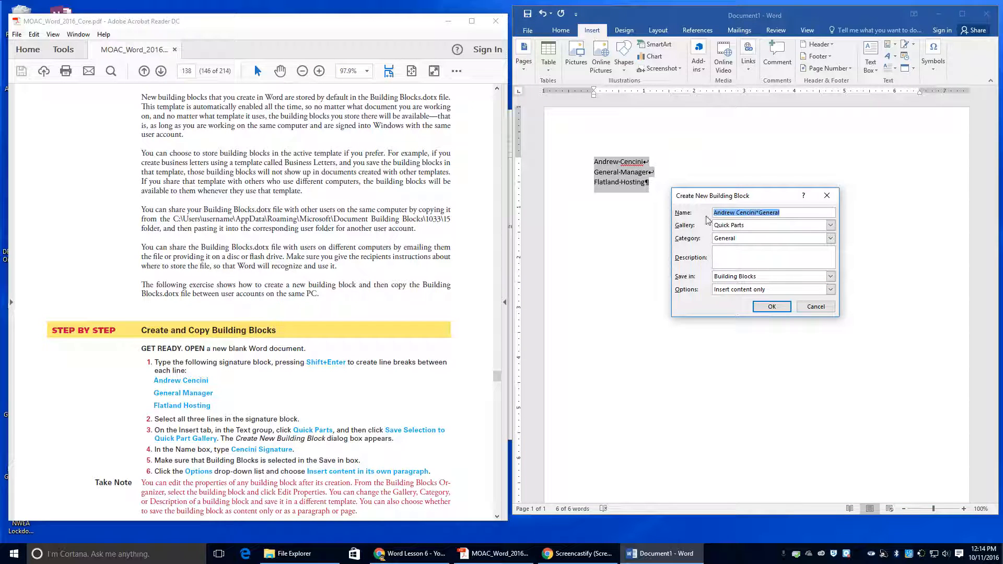
{"action": "type", "text": "Cen"}
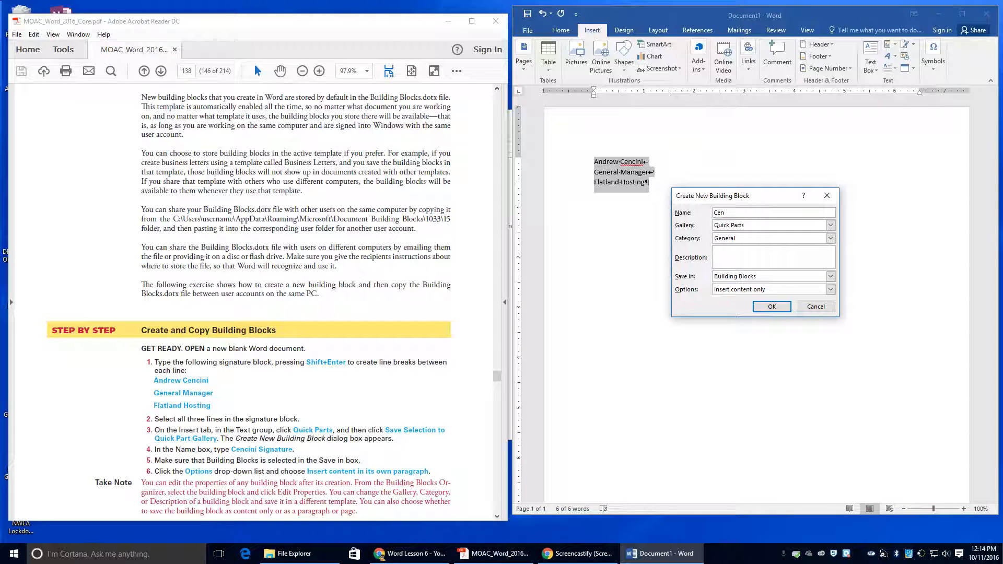
{"action": "type", "text": "cini"}
{"action": "type", "text": " Sig"}
{"action": "type", "text": "niture"}
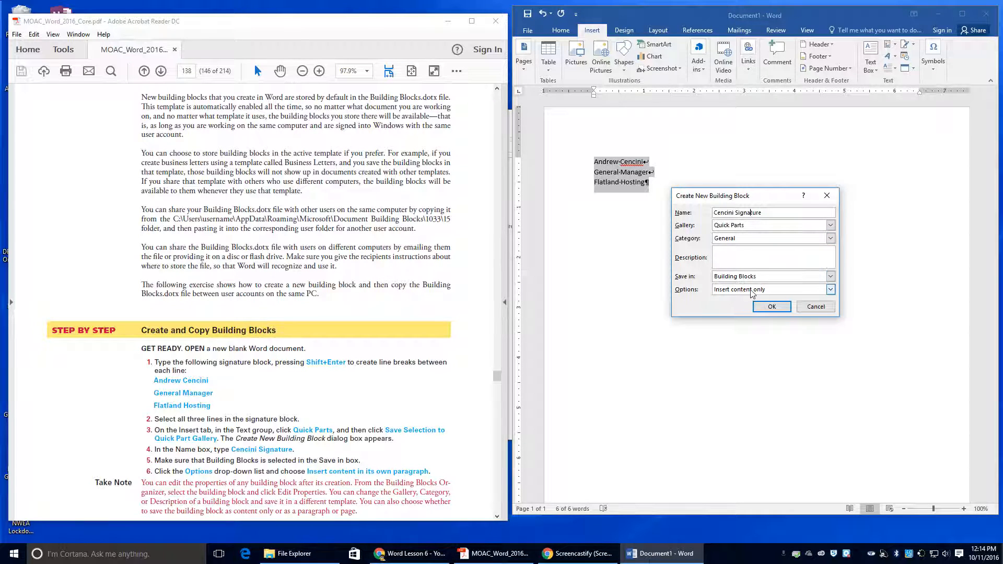
Step: Set the new building block to insert content in its own paragraph and create it
{"action": "left_click", "coordinate": [830, 290]}
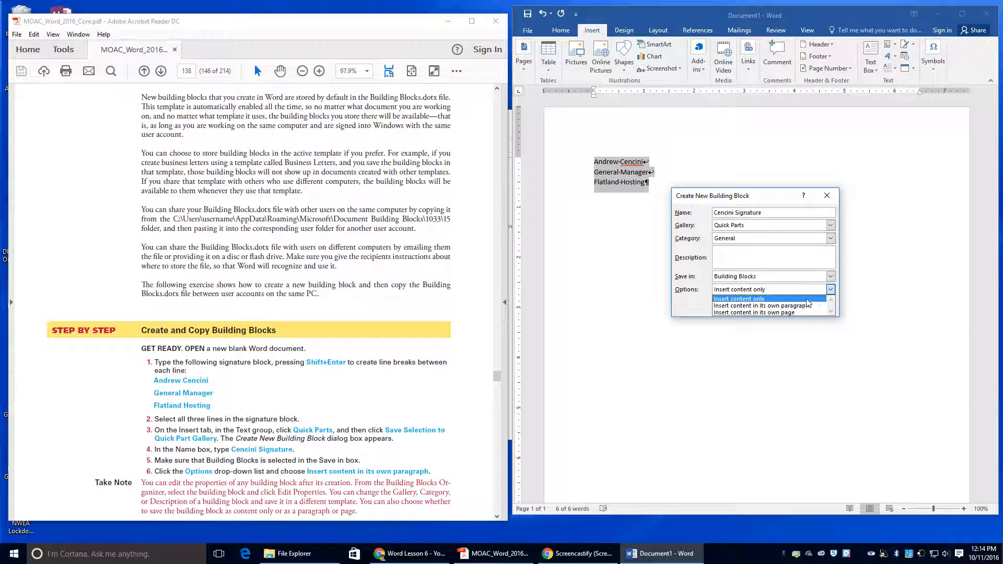
{"action": "left_click", "coordinate": [803, 306]}
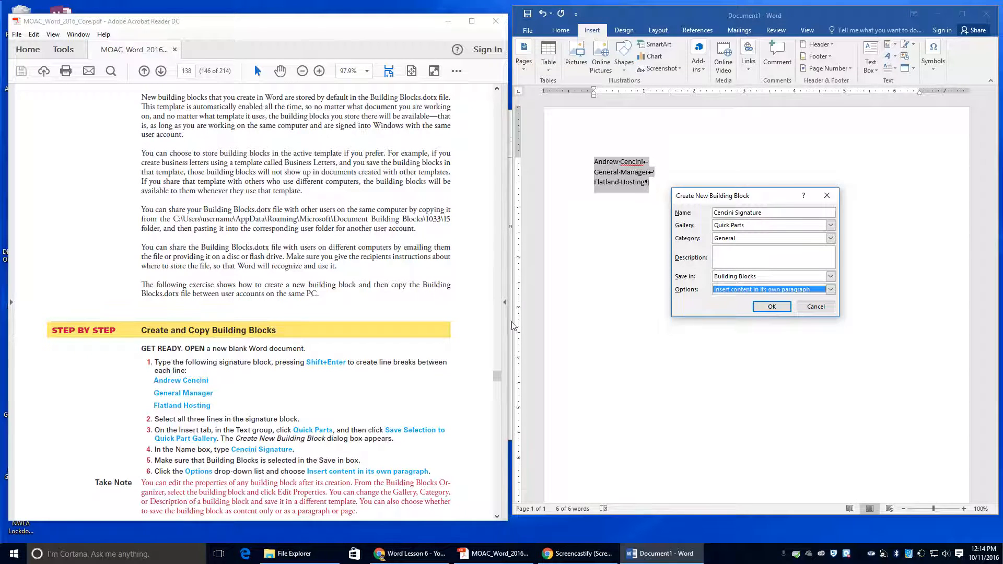
{"action": "scroll", "coordinate": [282, 395], "scroll_direction": "down", "scroll_amount": 4}
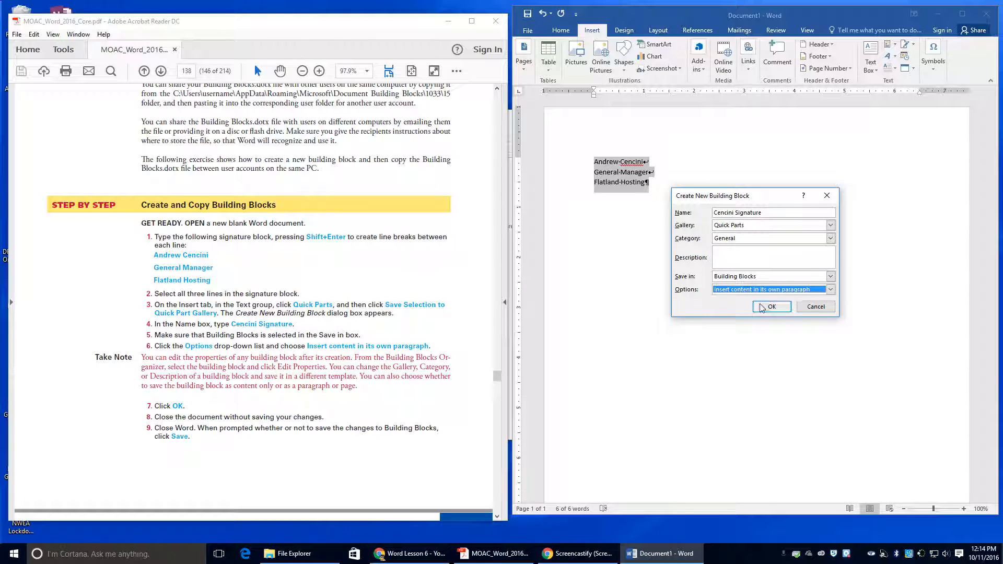
{"action": "left_click", "coordinate": [772, 306]}
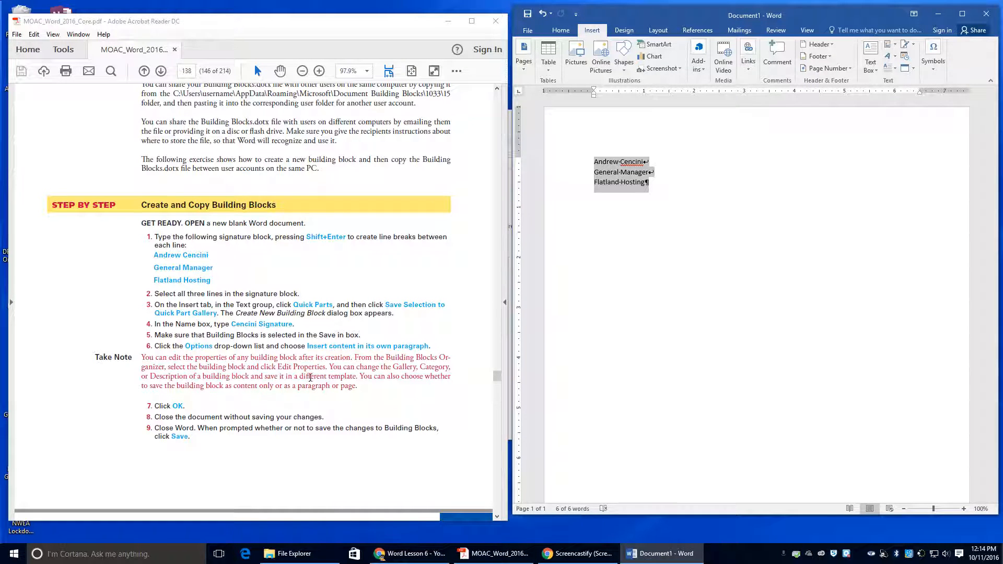
Step: Close the signature document and Word without saving the document, but save the changes to Building Blocks
{"action": "scroll", "coordinate": [235, 364], "scroll_direction": "down", "scroll_amount": 1}
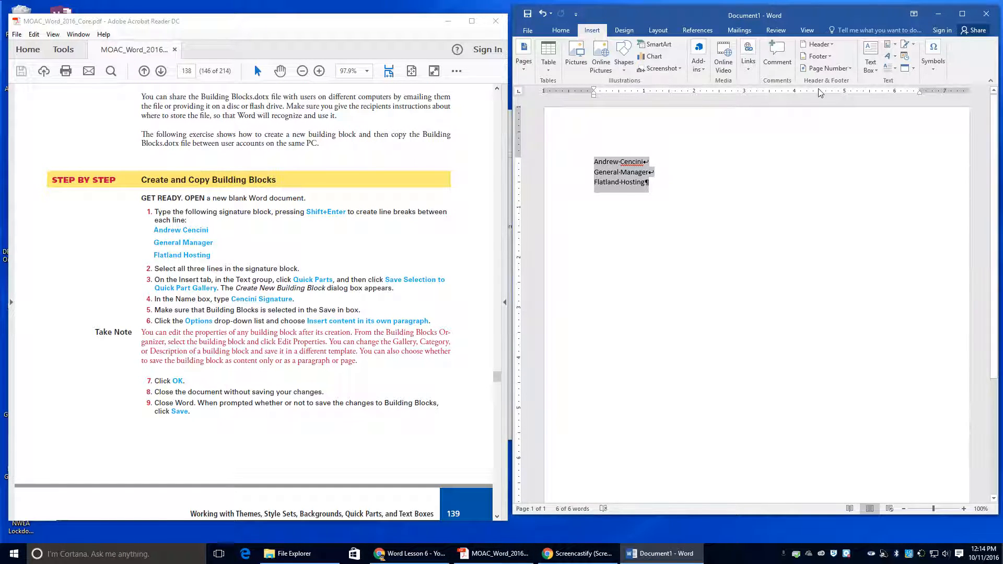
{"action": "left_click", "coordinate": [987, 18]}
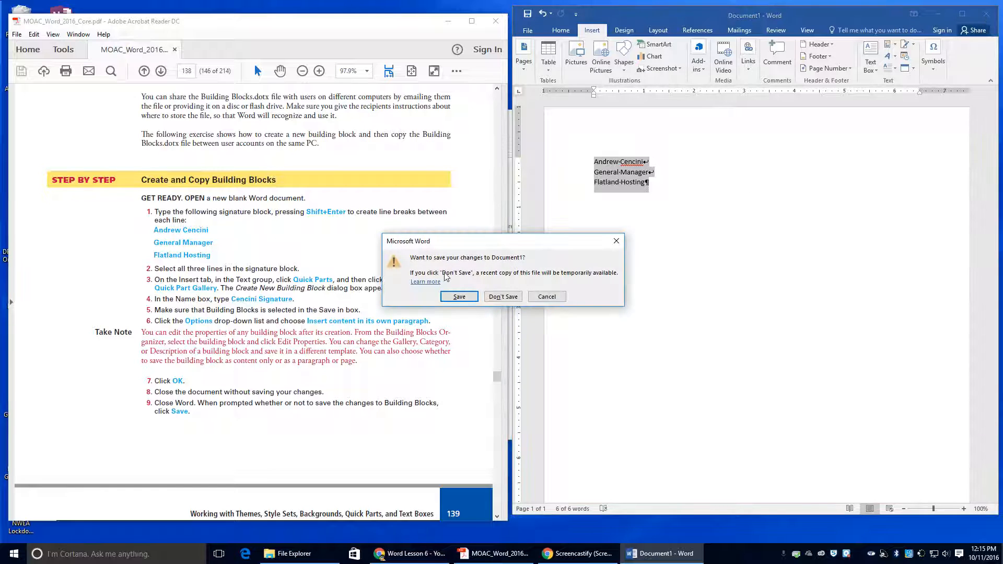
{"action": "left_click", "coordinate": [500, 298]}
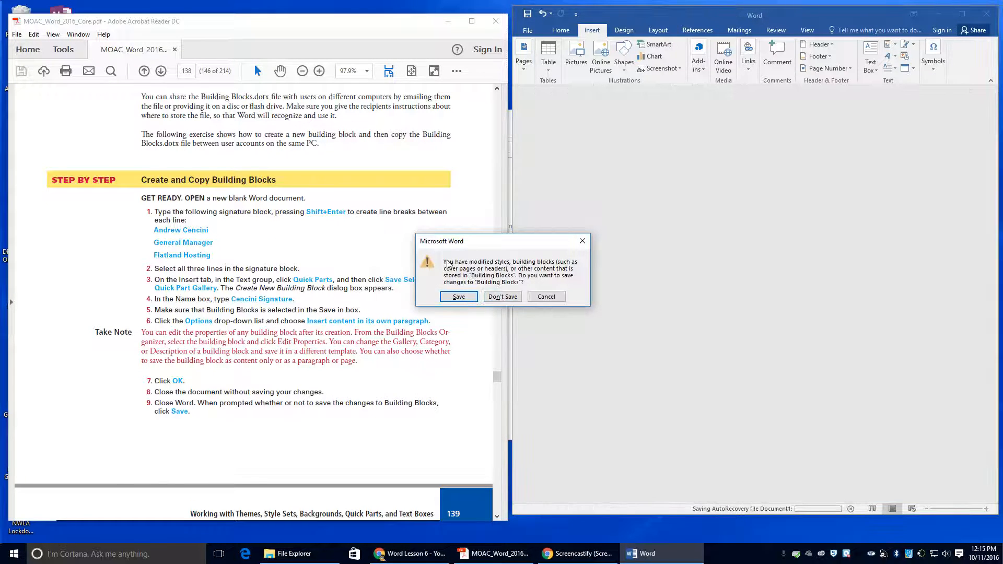
{"action": "left_click", "coordinate": [458, 297]}
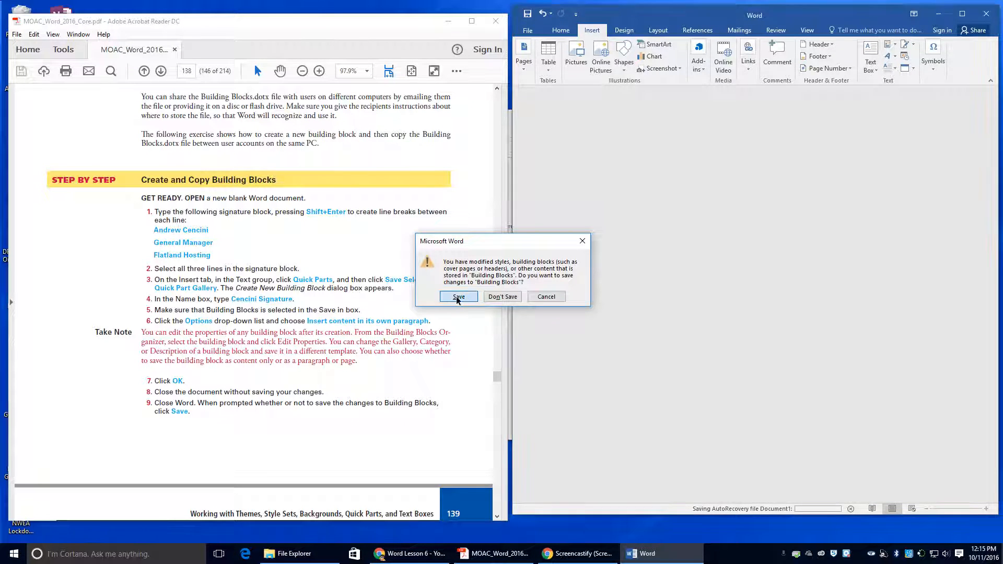
Step: Switch to File Explorer and browse through INFO TECH I and word to the Data files folder 07
{"action": "scroll", "coordinate": [319, 374], "scroll_direction": "down", "scroll_amount": 2}
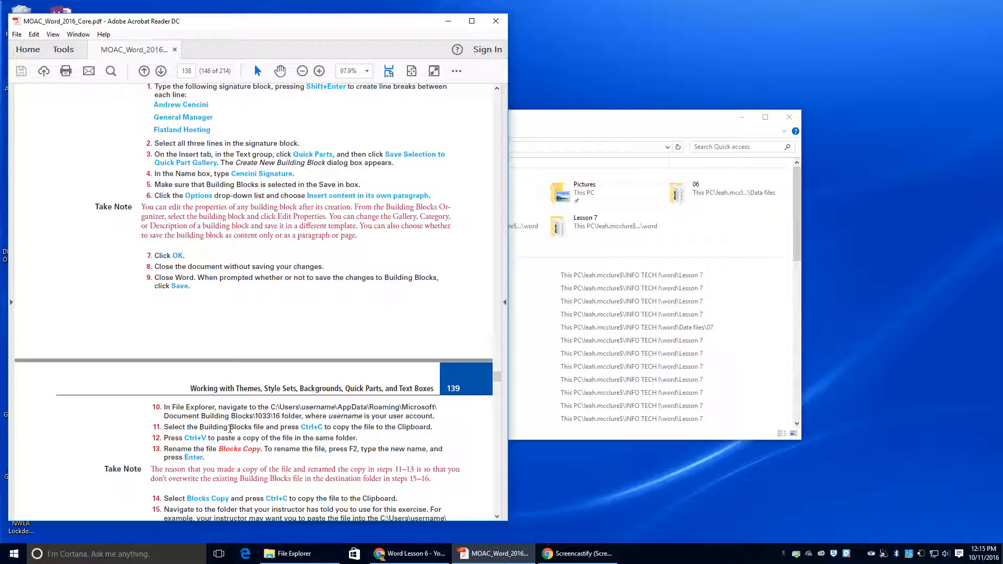
{"action": "left_click", "coordinate": [611, 135]}
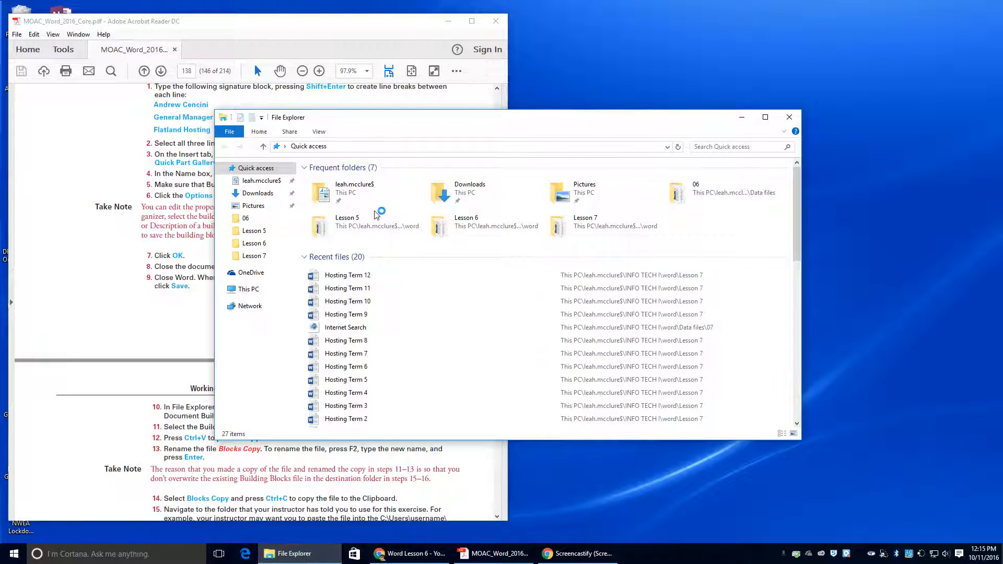
{"action": "double_click", "coordinate": [348, 205]}
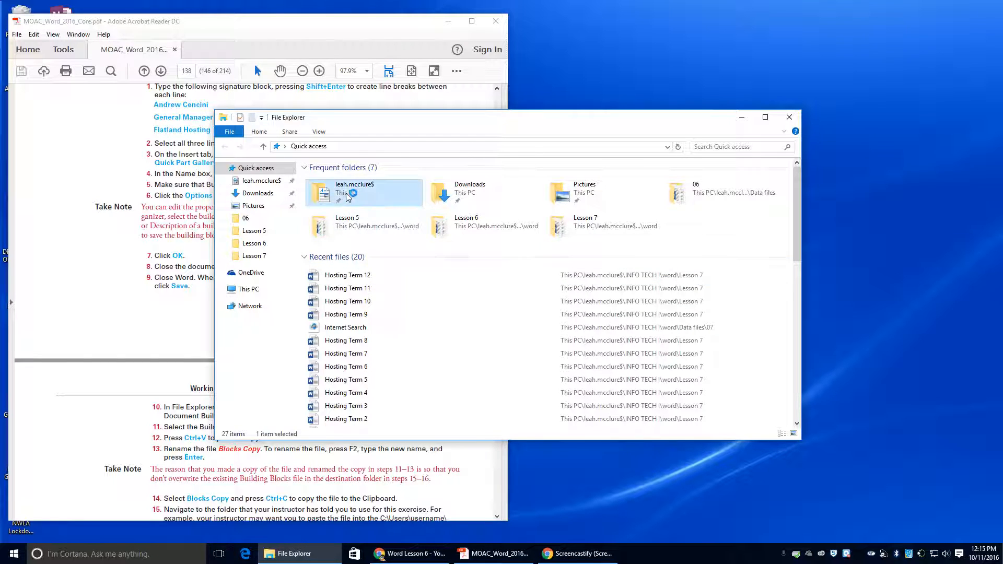
{"action": "double_click", "coordinate": [345, 389]}
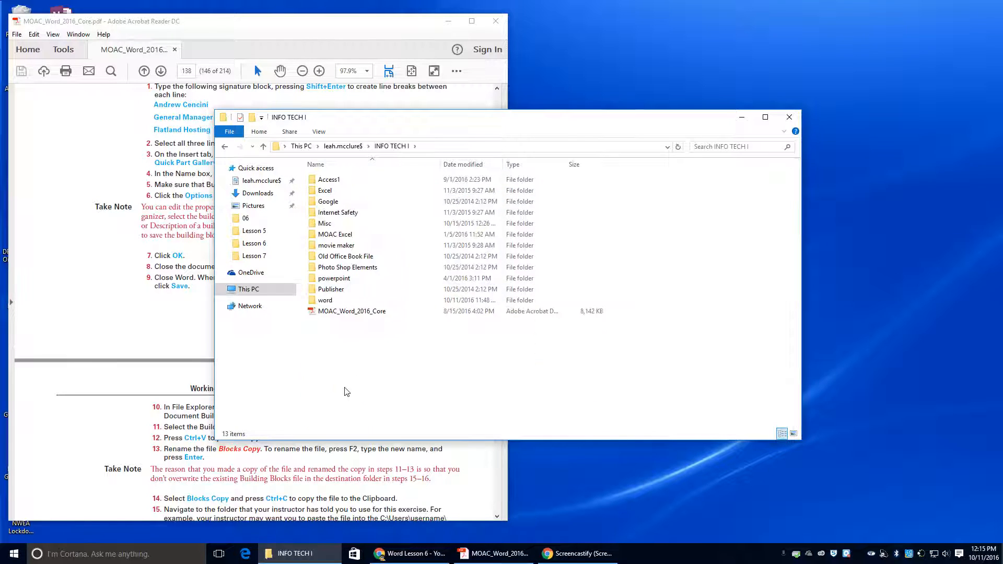
{"action": "double_click", "coordinate": [365, 299]}
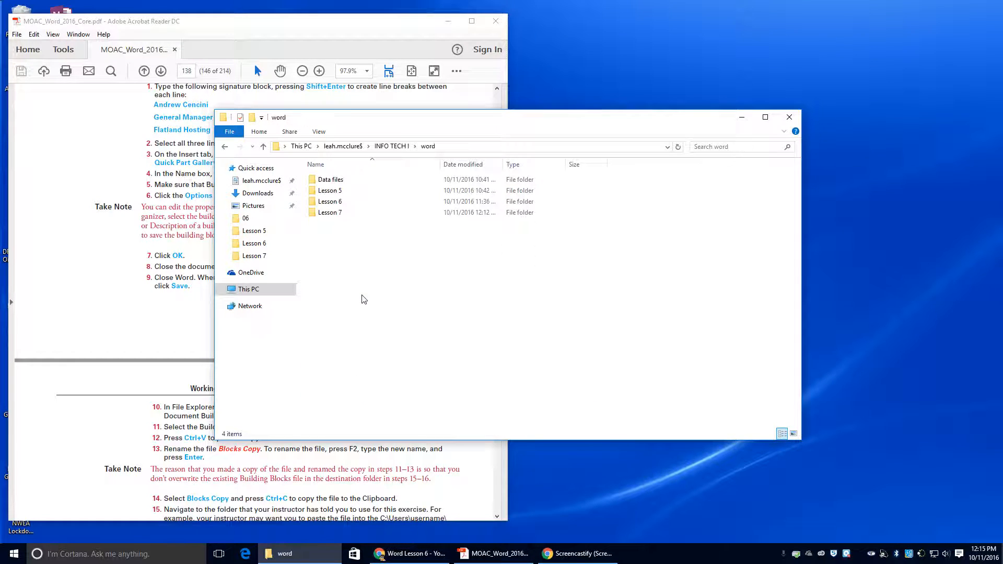
{"action": "double_click", "coordinate": [370, 180]}
{"action": "double_click", "coordinate": [374, 246]}
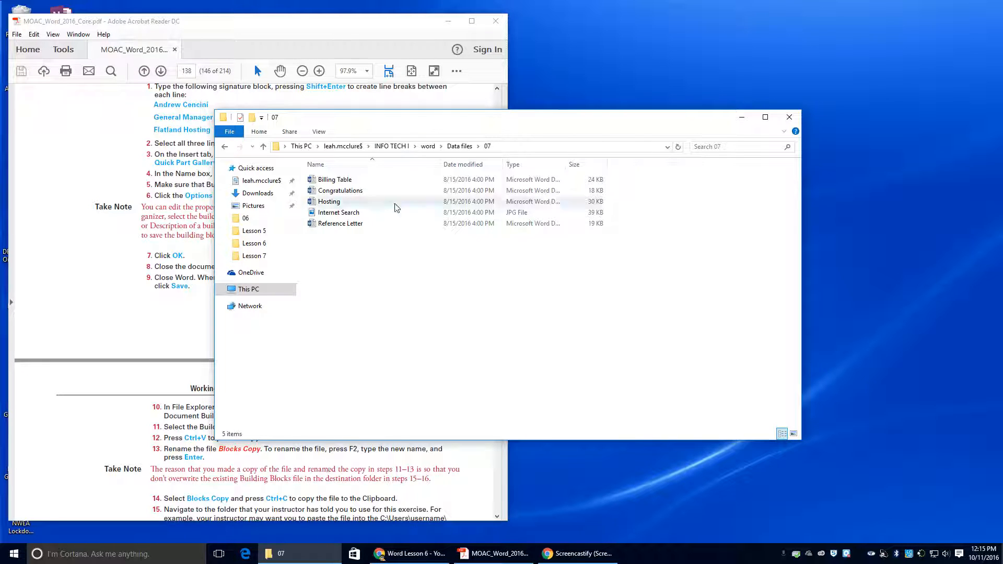
Step: Move the File Explorer window clear of the exercise instructions and look through the folders in the personal network folder
{"action": "left_click_drag", "start_coordinate": [371, 122], "coordinate": [523, 63]}
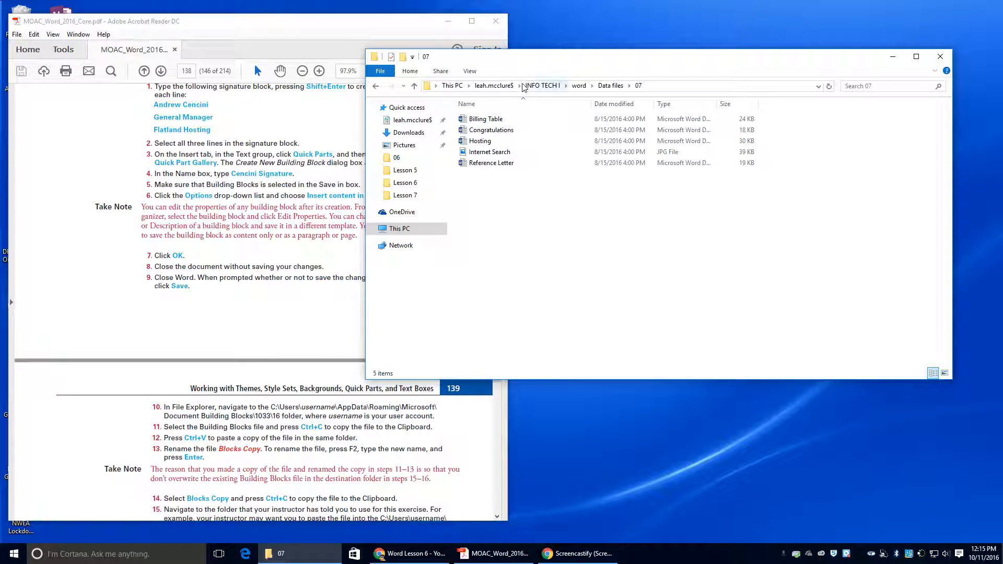
{"action": "left_click", "coordinate": [413, 121]}
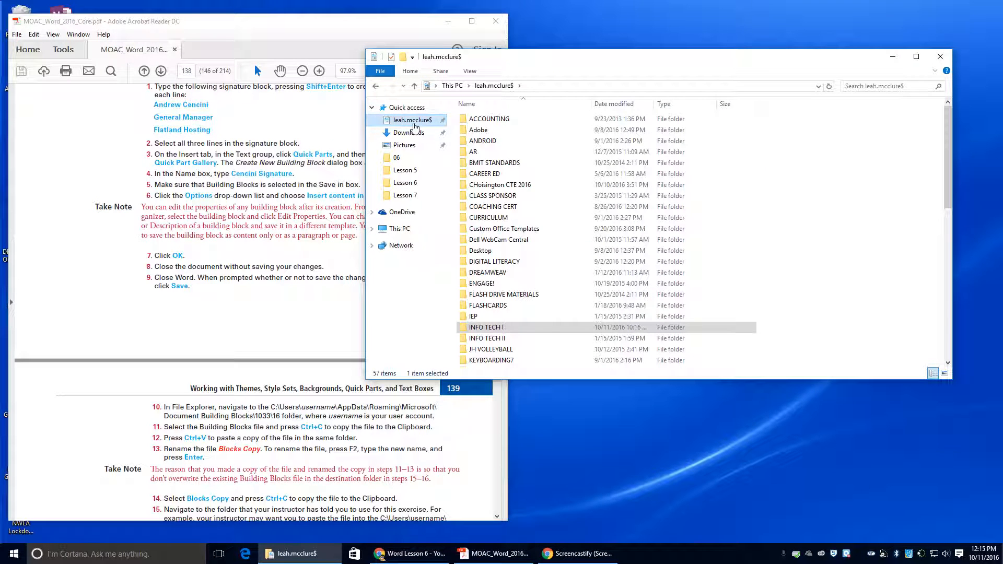
{"action": "scroll", "coordinate": [486, 199], "scroll_direction": "down", "scroll_amount": 2}
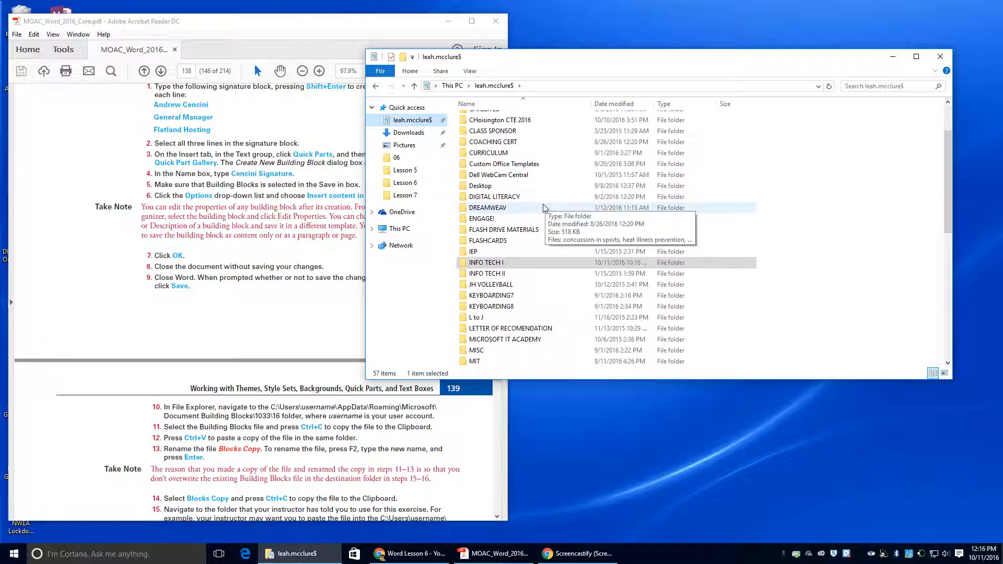
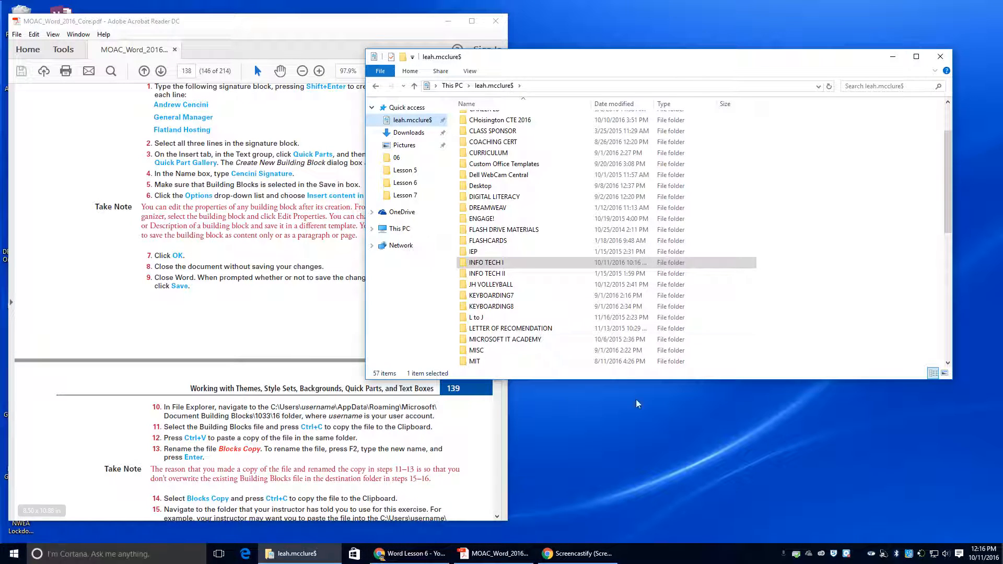
{"action": "scroll", "coordinate": [501, 312], "scroll_direction": "down", "scroll_amount": 2}
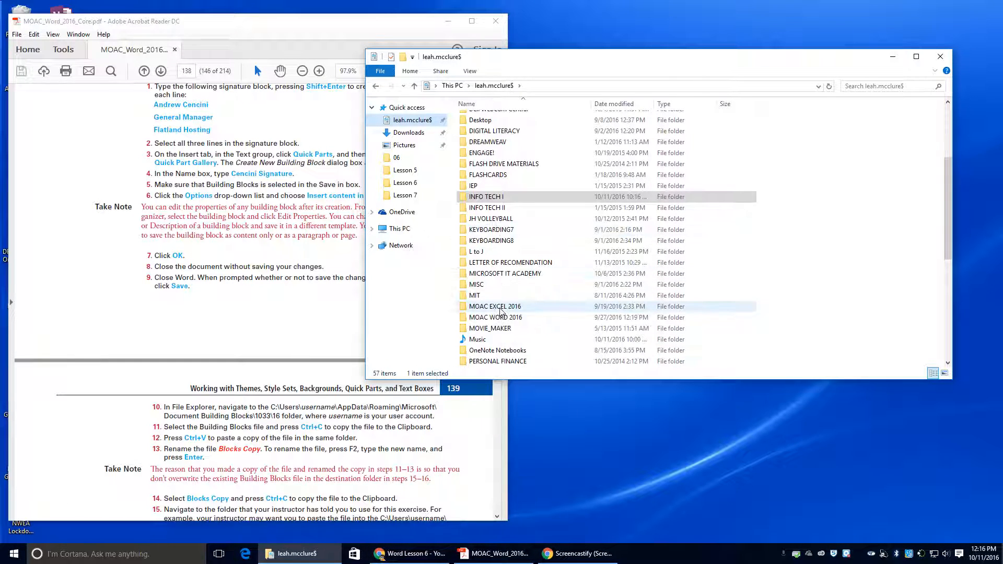
{"action": "scroll", "coordinate": [499, 305], "scroll_direction": "down", "scroll_amount": 1}
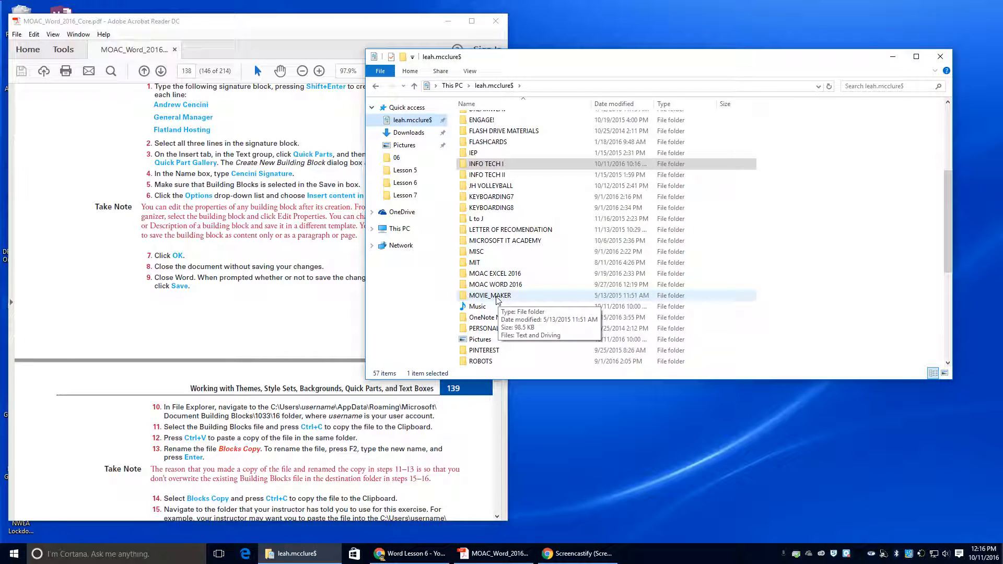
{"action": "scroll", "coordinate": [497, 299], "scroll_direction": "up", "scroll_amount": 5}
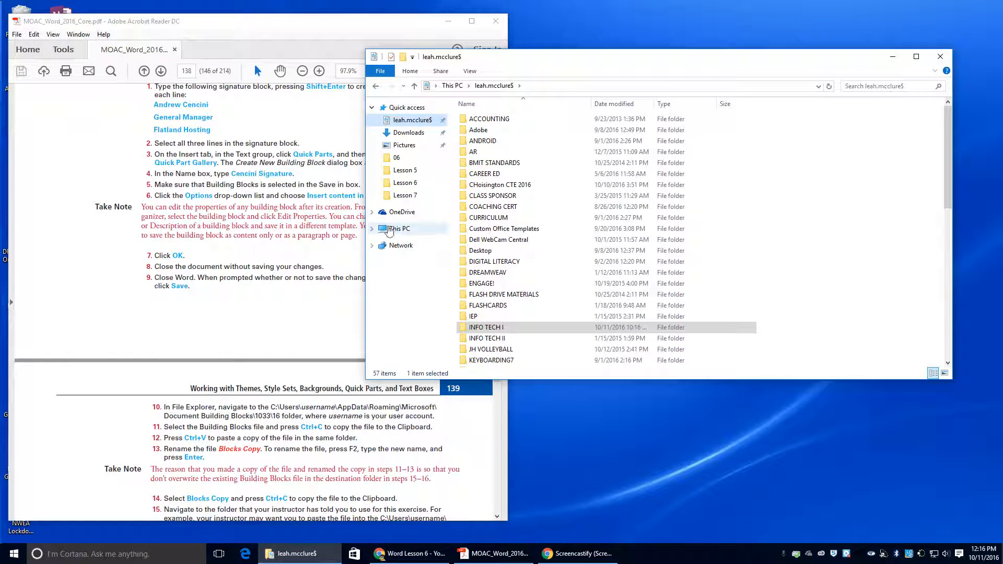
Step: Search This PC for AppData
{"action": "left_click", "coordinate": [392, 229]}
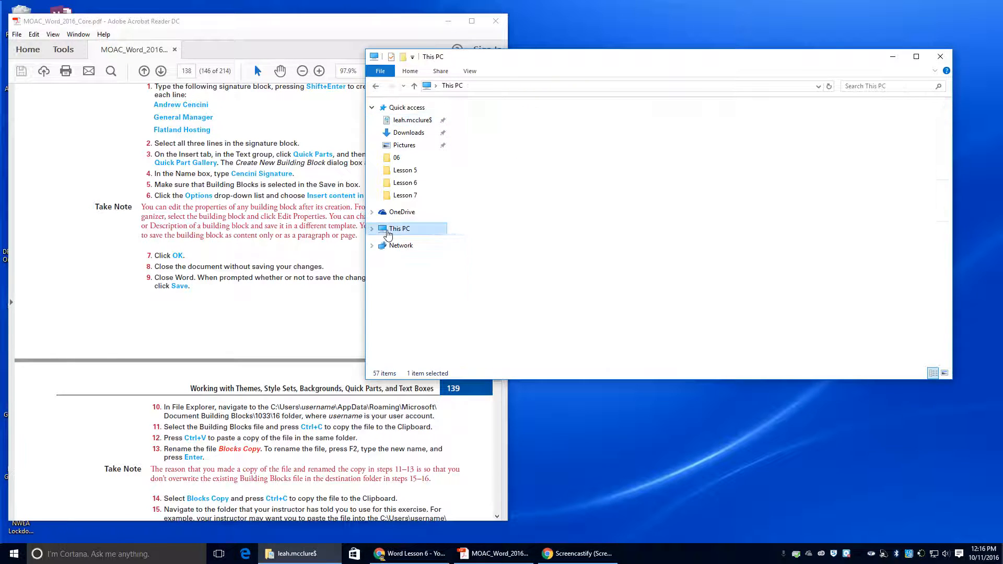
{"action": "left_click", "coordinate": [871, 86]}
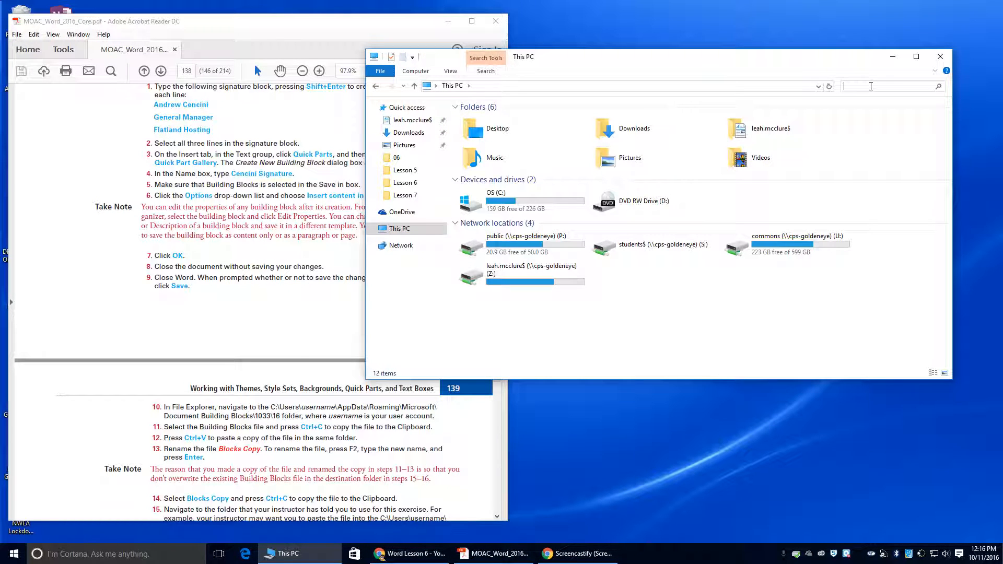
{"action": "type", "text": "AppData"}
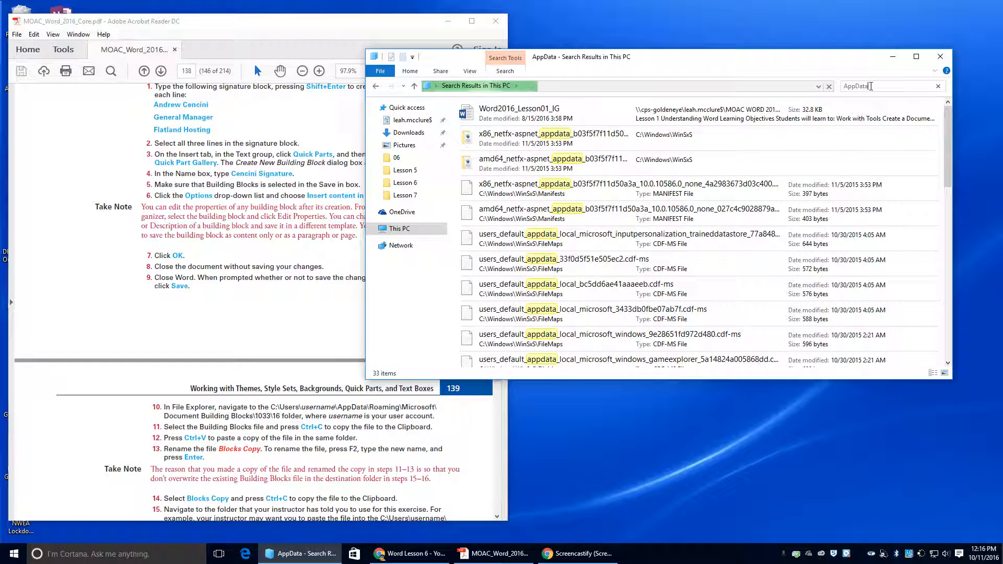
Step: Read through the remaining building block steps and the Insert an Equation exercise in the PDF, and clear the AppData search
{"action": "scroll", "coordinate": [274, 301], "scroll_direction": "down", "scroll_amount": 3}
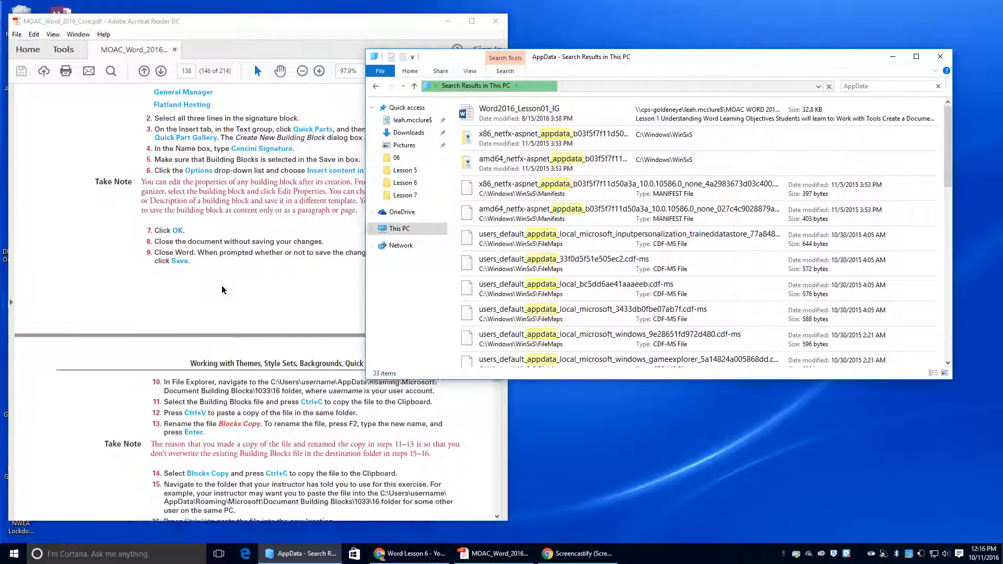
{"action": "scroll", "coordinate": [274, 301], "scroll_direction": "down", "scroll_amount": 4}
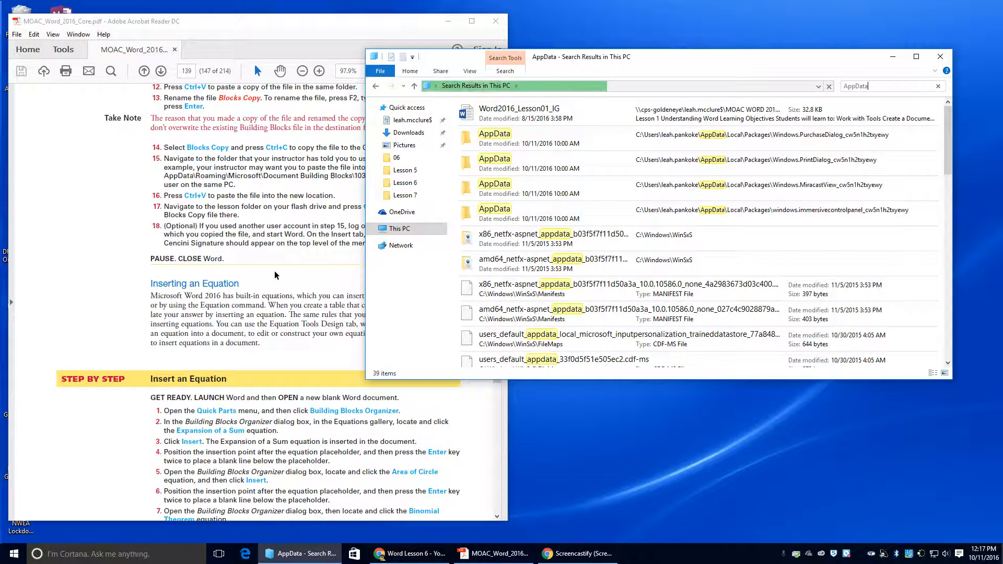
{"action": "scroll", "coordinate": [274, 270], "scroll_direction": "up", "scroll_amount": 2}
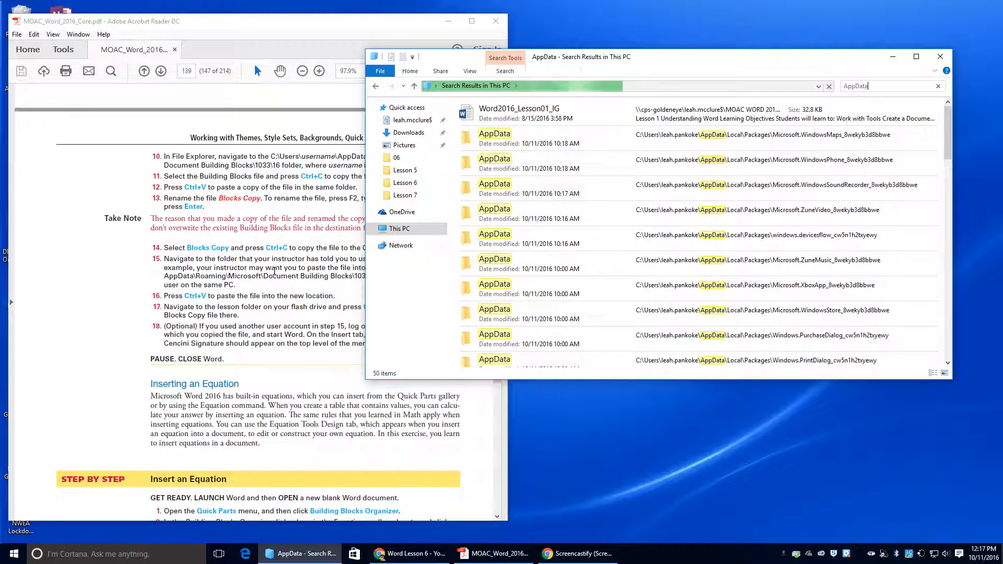
{"action": "scroll", "coordinate": [275, 271], "scroll_direction": "up", "scroll_amount": 1}
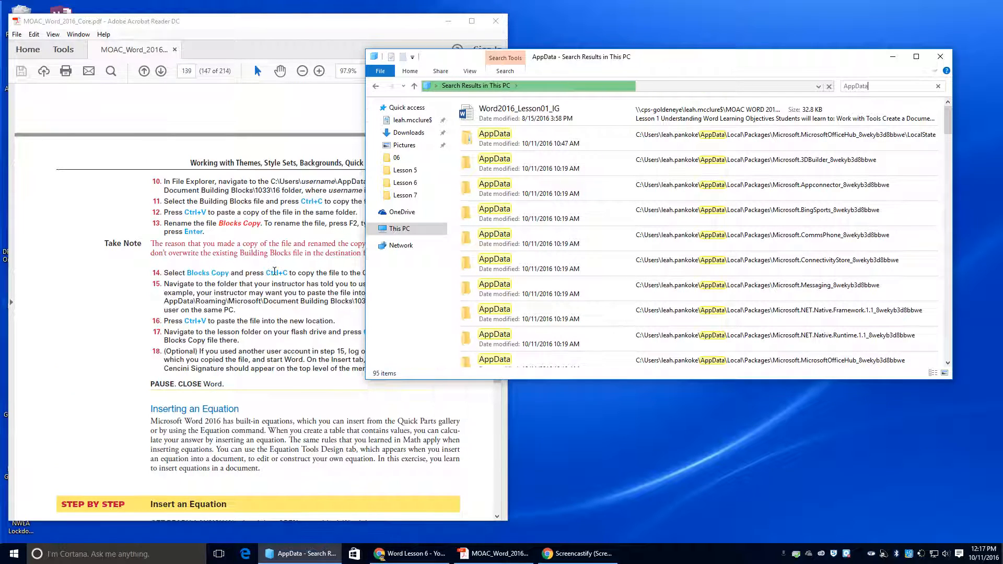
{"action": "scroll", "coordinate": [274, 271], "scroll_direction": "down", "scroll_amount": 3}
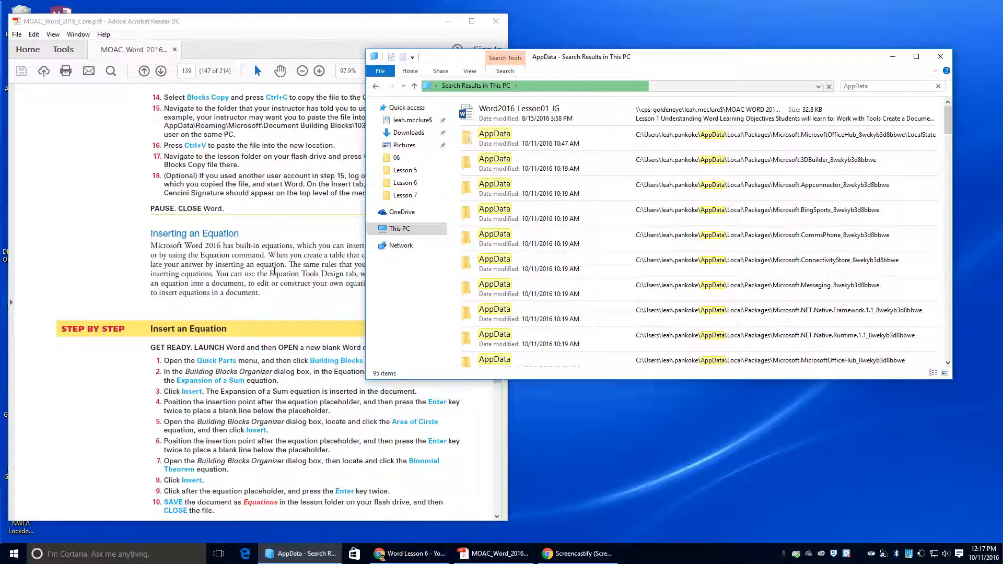
{"action": "scroll", "coordinate": [274, 271], "scroll_direction": "down", "scroll_amount": 1}
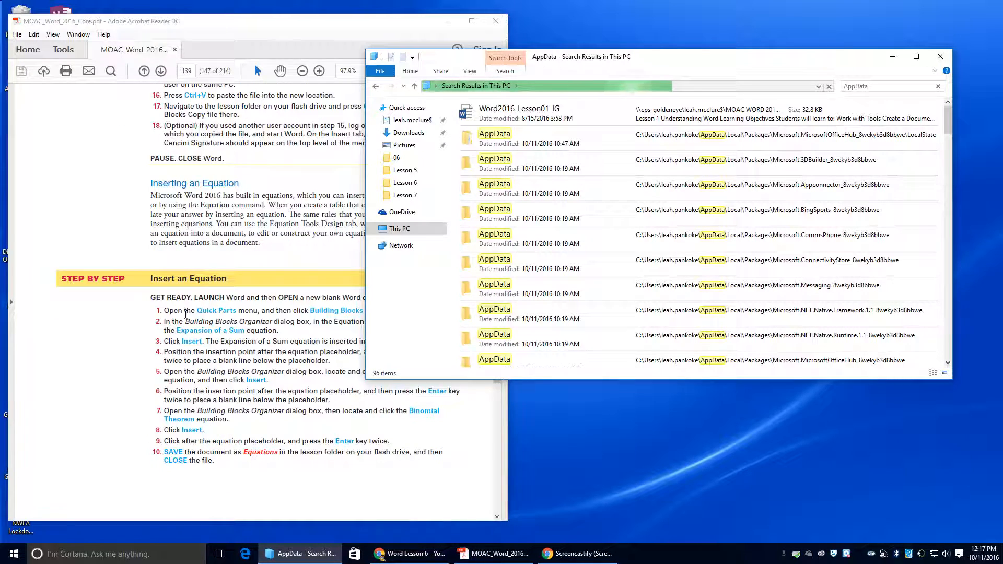
{"action": "left_click", "coordinate": [210, 302]}
{"action": "left_click", "coordinate": [629, 50]}
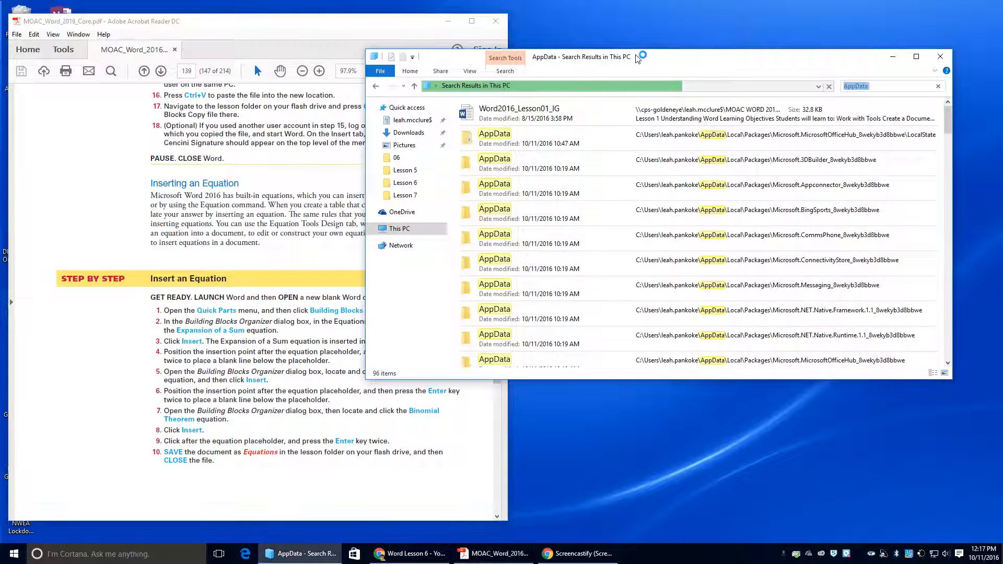
{"action": "left_click", "coordinate": [939, 86]}
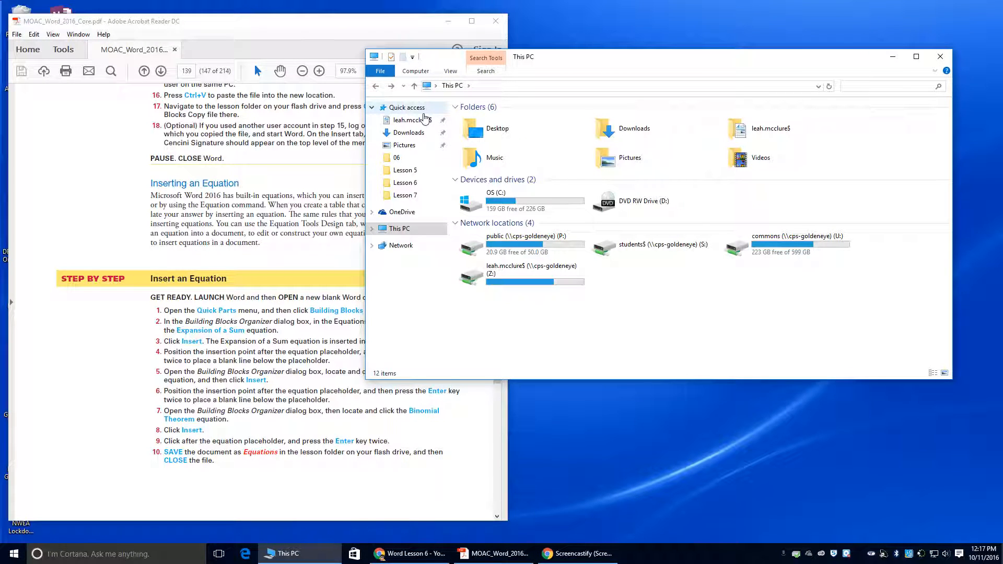
Step: Review the Create and Copy Building Blocks steps in the PDF once more and close File Explorer
{"action": "scroll", "coordinate": [243, 277], "scroll_direction": "up", "scroll_amount": 2}
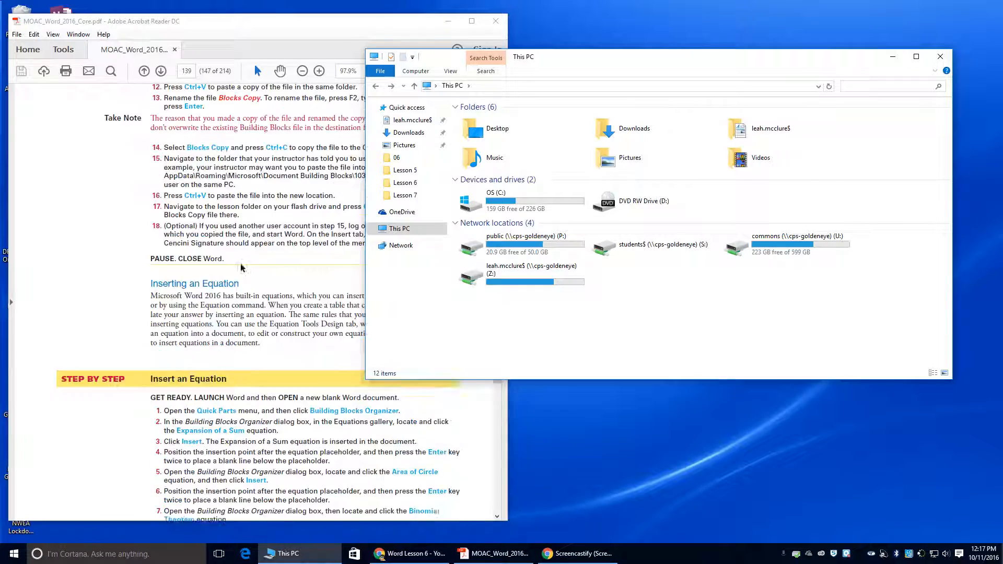
{"action": "scroll", "coordinate": [241, 267], "scroll_direction": "up", "scroll_amount": 8}
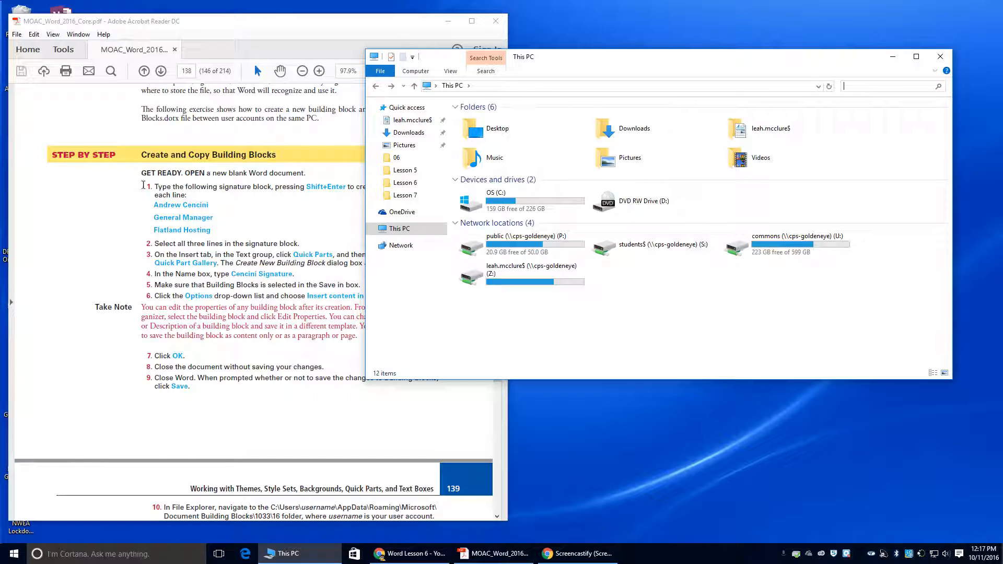
{"action": "scroll", "coordinate": [181, 249], "scroll_direction": "down", "scroll_amount": 15}
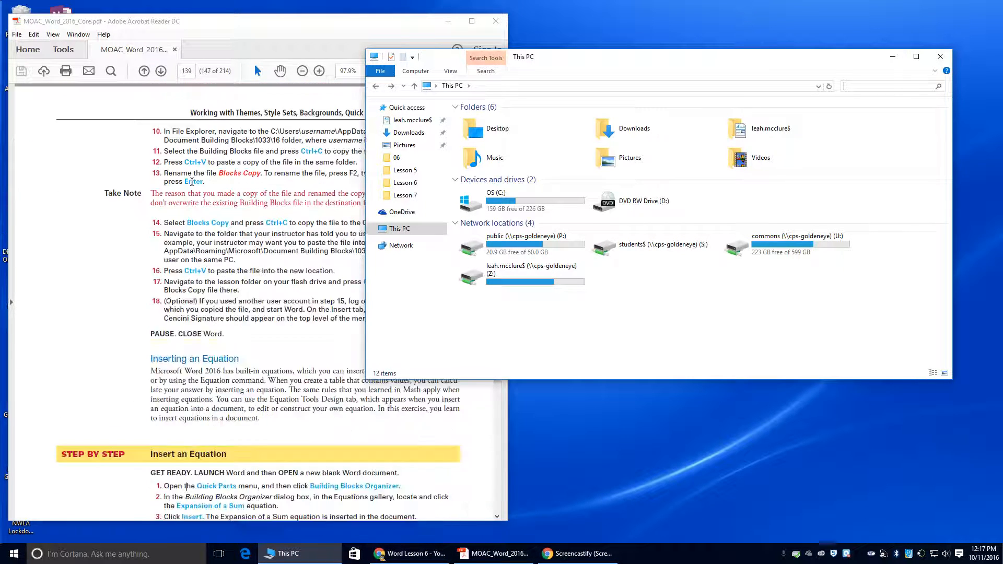
{"action": "scroll", "coordinate": [192, 182], "scroll_direction": "down", "scroll_amount": 2}
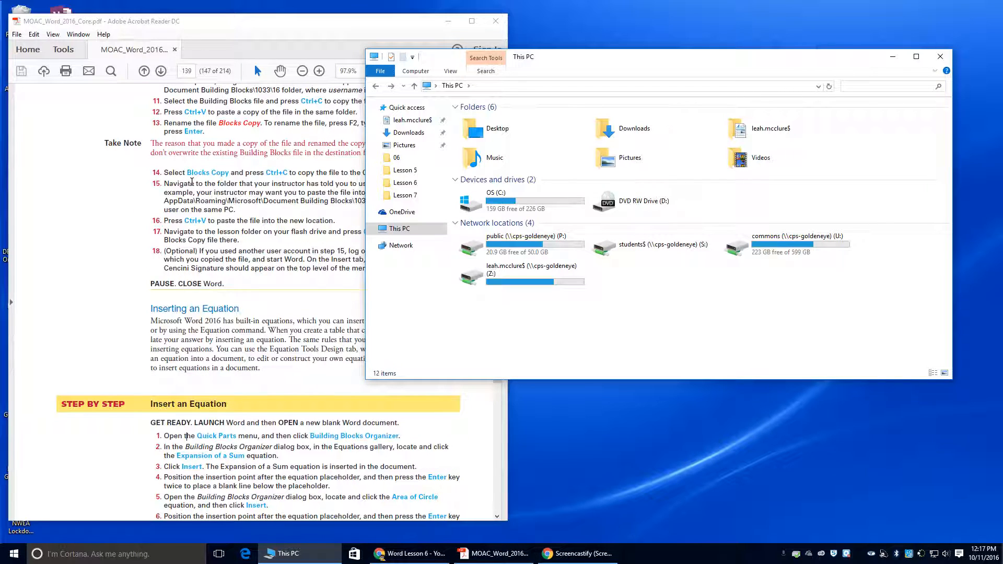
{"action": "scroll", "coordinate": [192, 181], "scroll_direction": "down", "scroll_amount": 1}
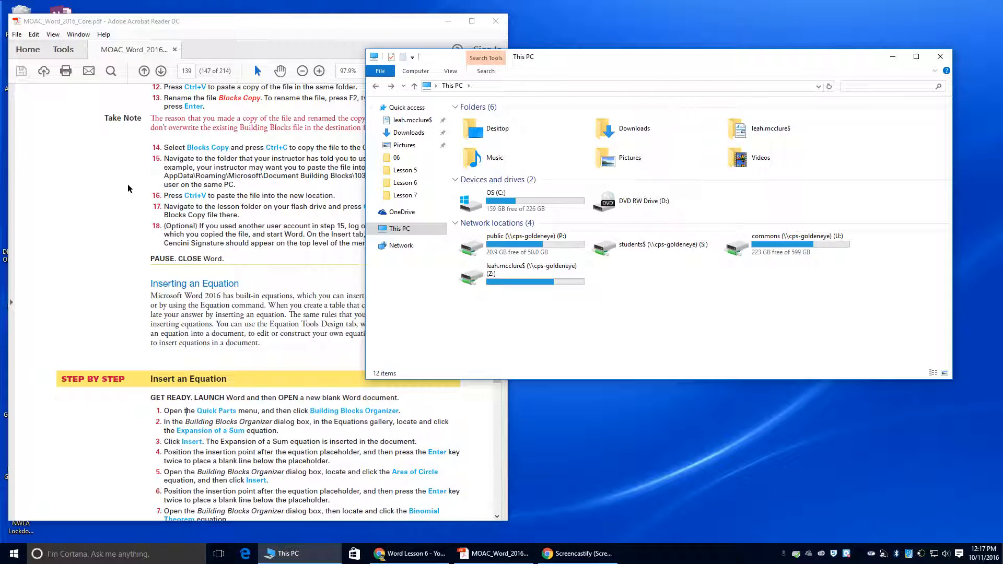
{"action": "left_click", "coordinate": [941, 57]}
Step: Examine the Insert an Equation exercise instructions on page 139 of the PDF
{"action": "scroll", "coordinate": [116, 408], "scroll_direction": "down", "scroll_amount": 1}
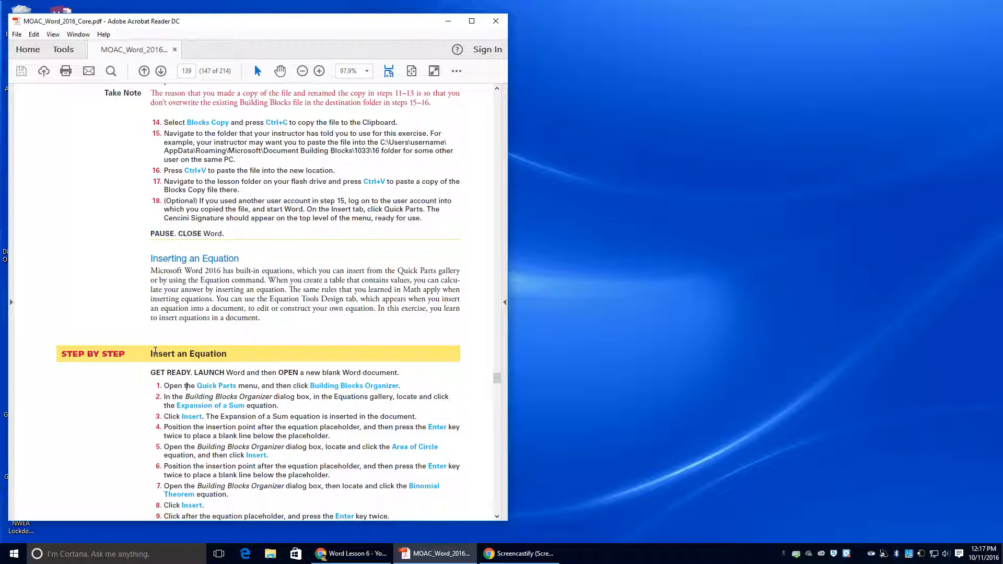
{"action": "left_click_drag", "start_coordinate": [151, 351], "coordinate": [260, 373]}
{"action": "scroll", "coordinate": [249, 349], "scroll_direction": "down", "scroll_amount": 8}
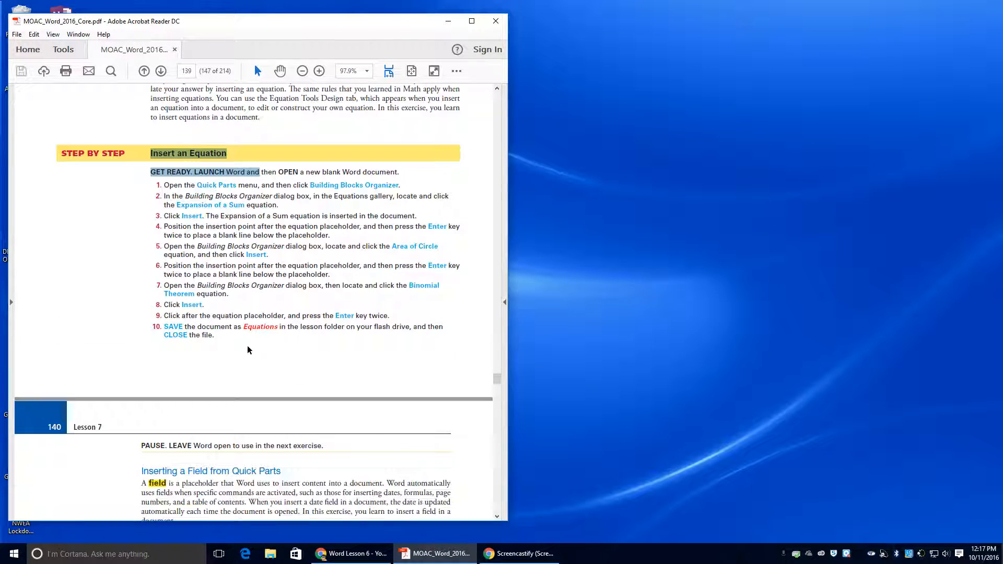
{"action": "scroll", "coordinate": [249, 350], "scroll_direction": "up", "scroll_amount": 2}
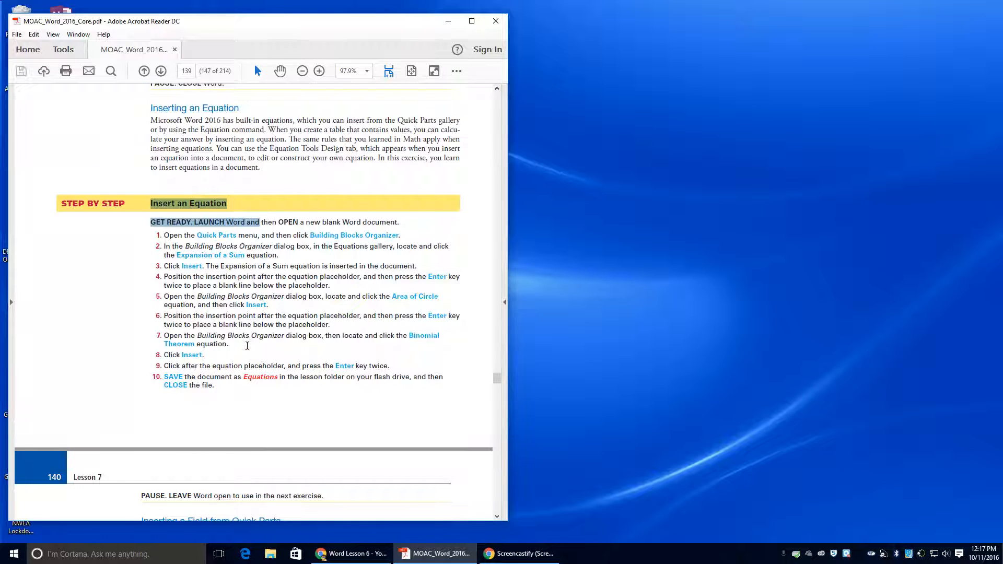
{"action": "left_click", "coordinate": [161, 197]}
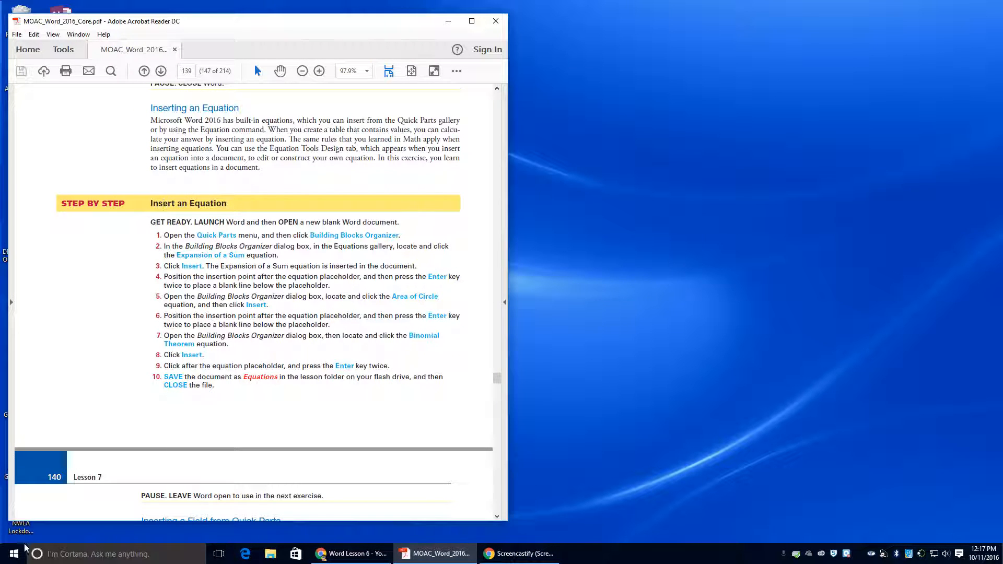
Step: Launch Word 2016 and create a blank document
{"action": "left_click", "coordinate": [75, 553]}
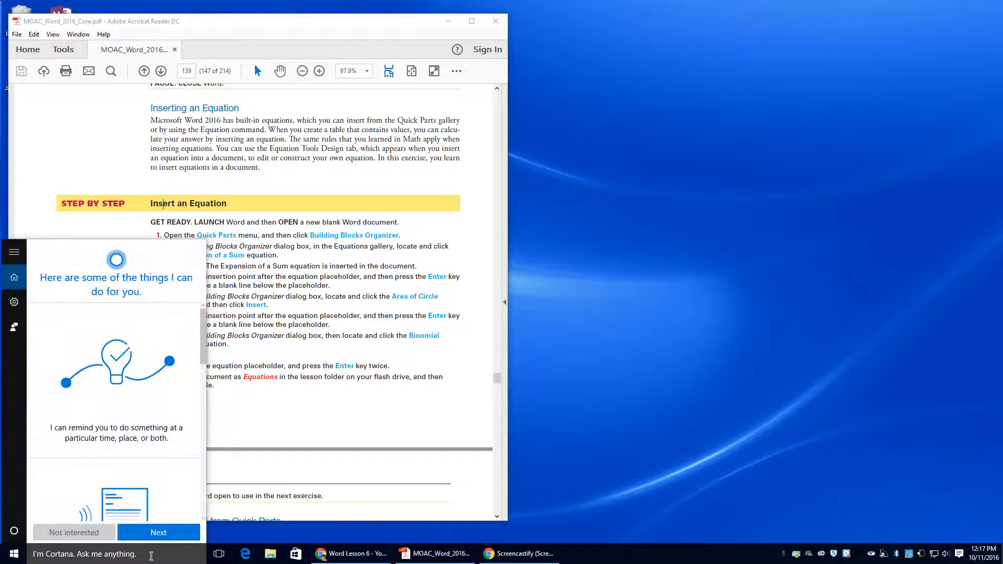
{"action": "type", "text": "word"}
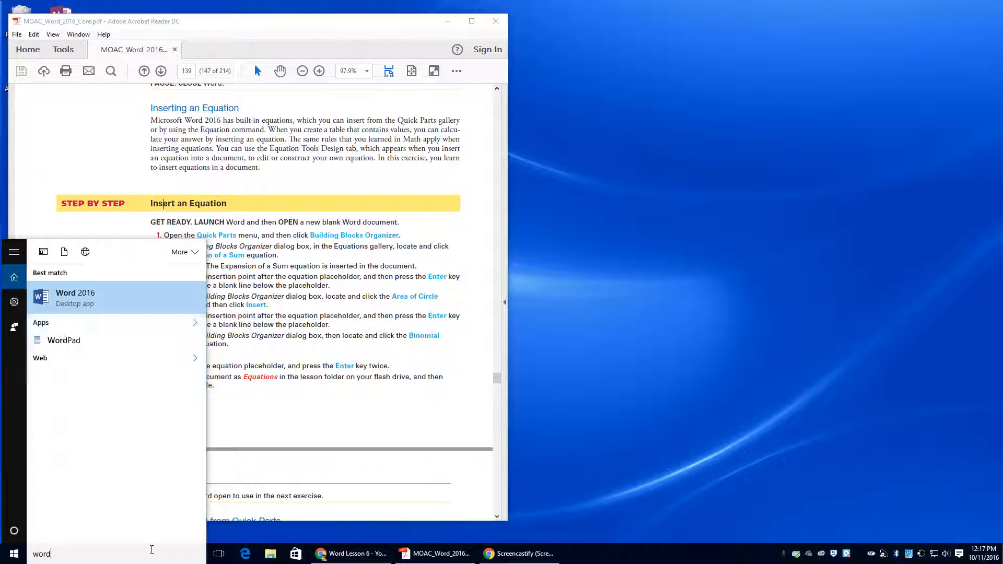
{"action": "key", "text": "Return"}
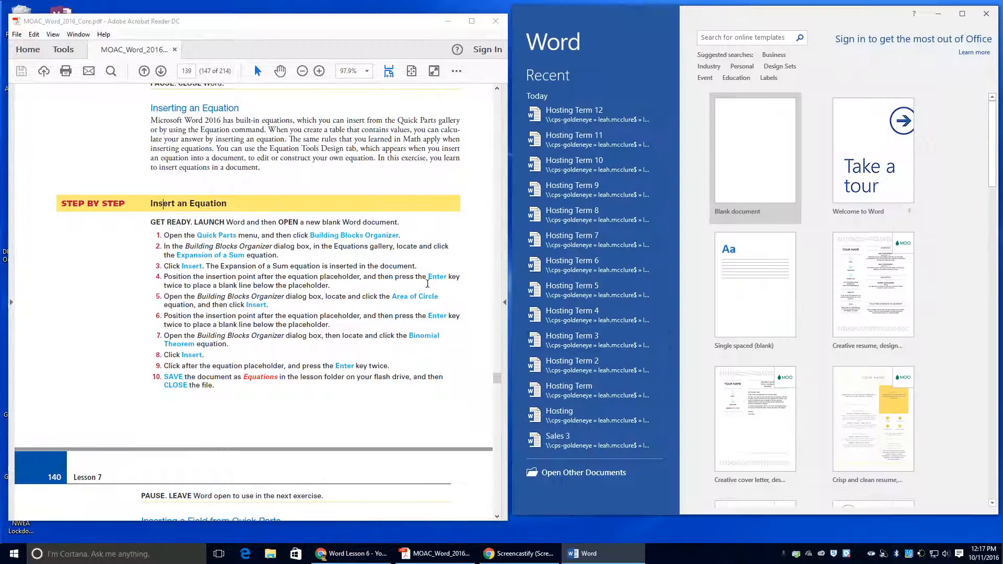
{"action": "left_click", "coordinate": [780, 132]}
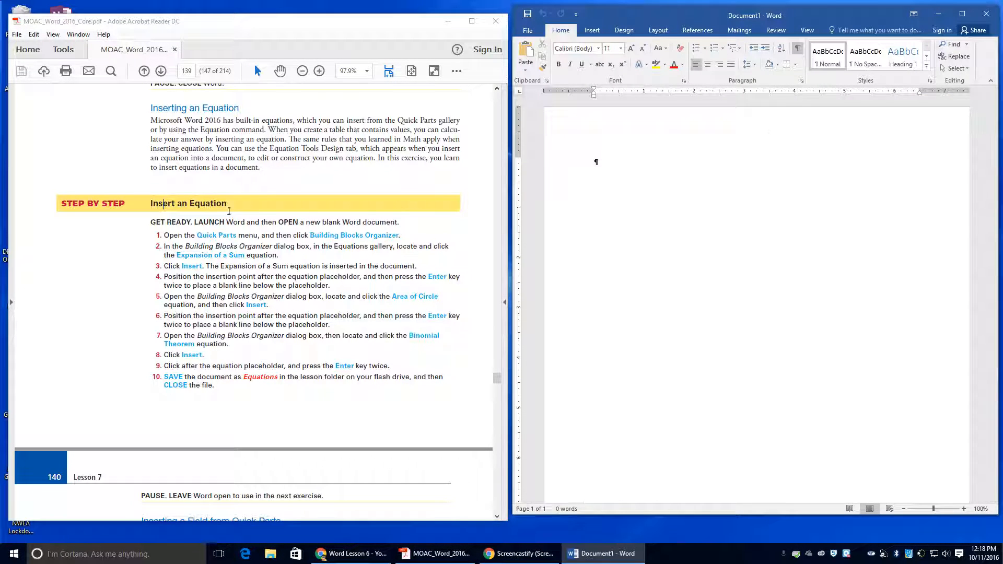
Step: Open the Building Blocks Organizer, sort the building blocks by gallery and widen the Name column to show the full equation names
{"action": "left_click", "coordinate": [592, 30]}
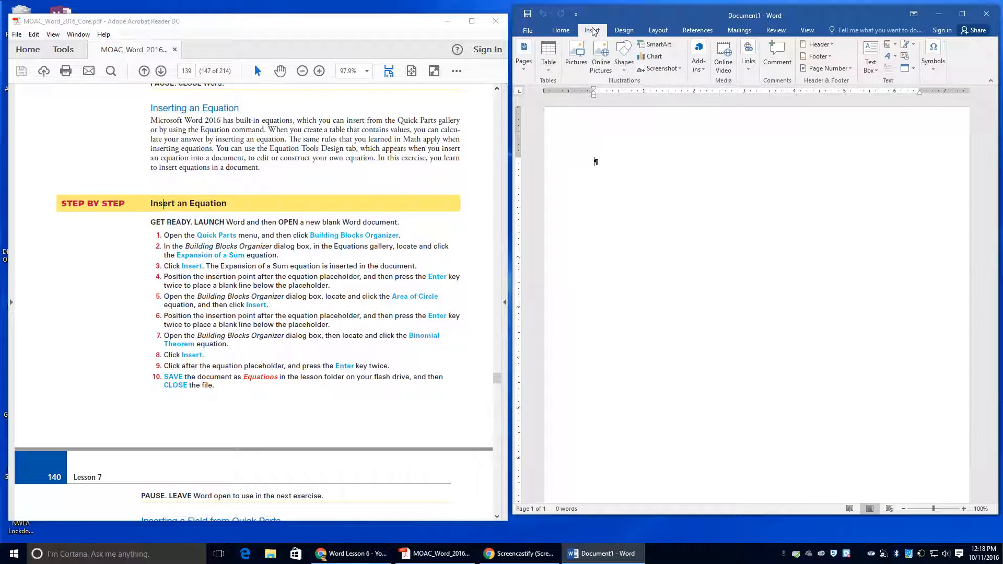
{"action": "left_click", "coordinate": [891, 45]}
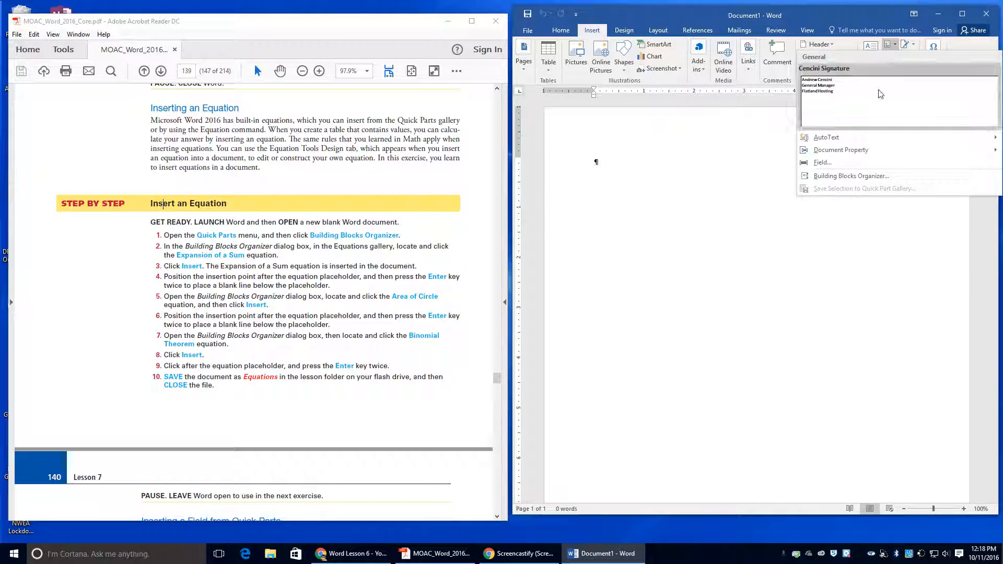
{"action": "left_click", "coordinate": [871, 180]}
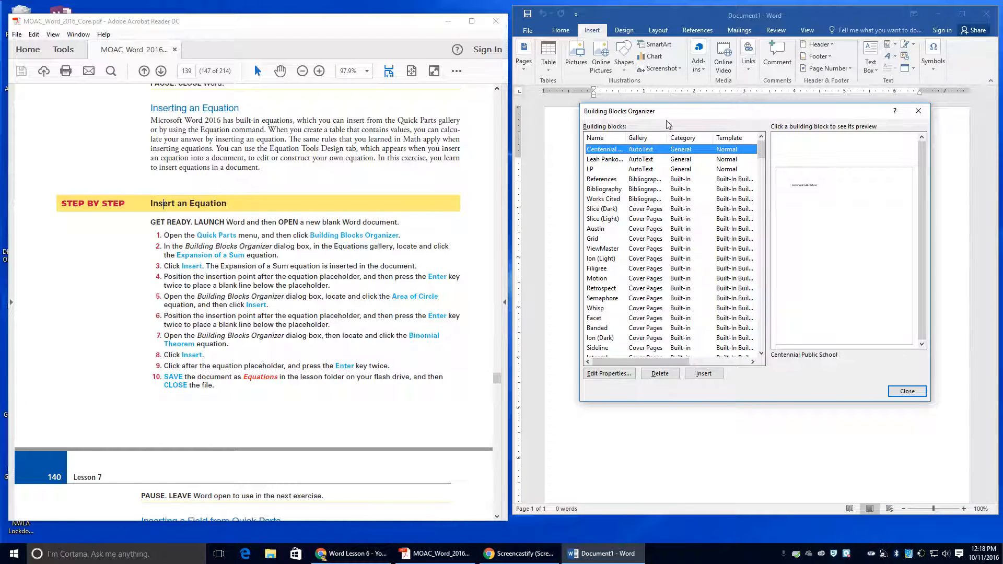
{"action": "left_click", "coordinate": [638, 137]}
{"action": "scroll", "coordinate": [636, 214], "scroll_direction": "down", "scroll_amount": 3}
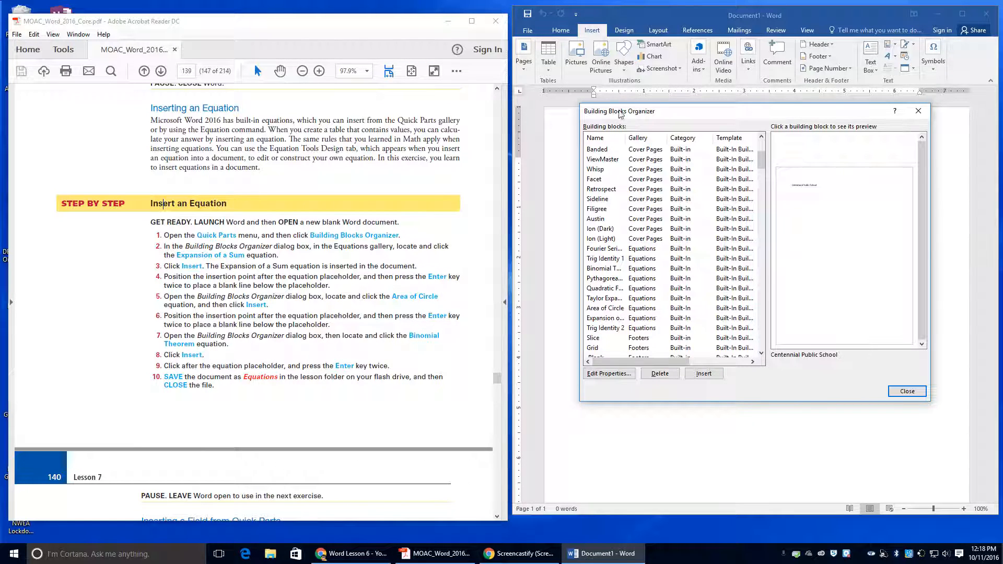
{"action": "left_click_drag", "start_coordinate": [625, 138], "coordinate": [652, 137]}
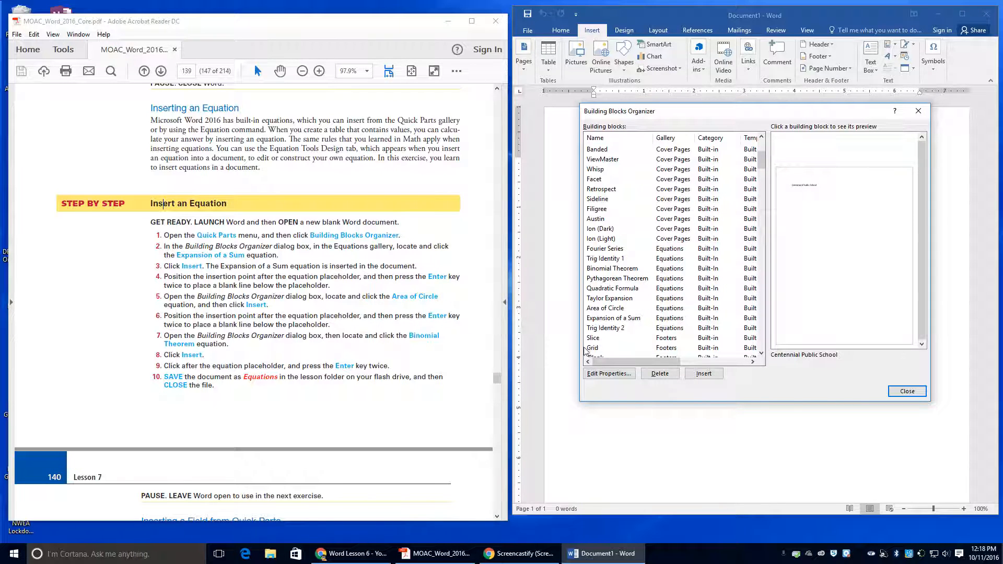
Step: Insert the Expansion of a Sum equation into the document and add two new lines below it
{"action": "left_click", "coordinate": [605, 318]}
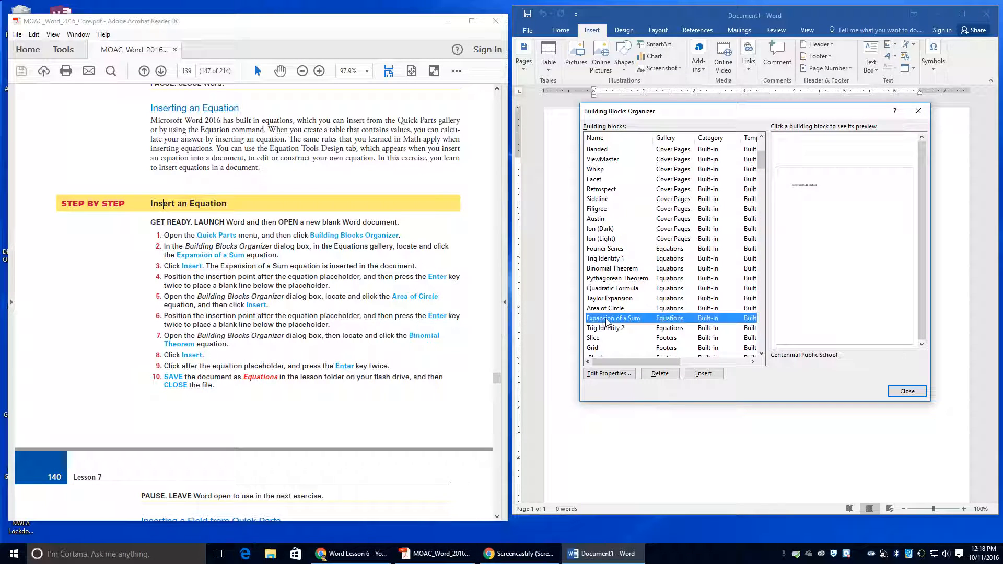
{"action": "left_click", "coordinate": [704, 374]}
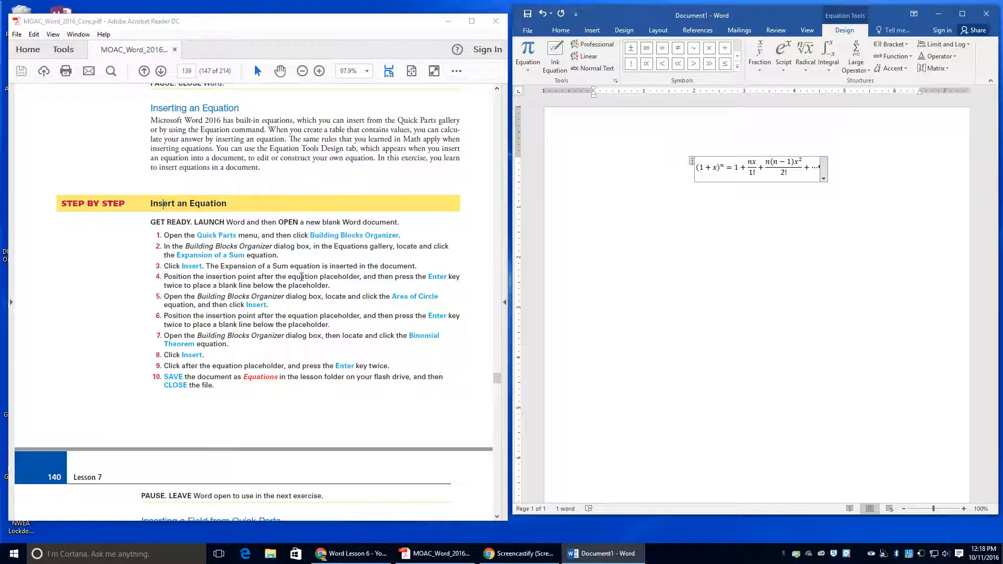
{"action": "left_click", "coordinate": [844, 179]}
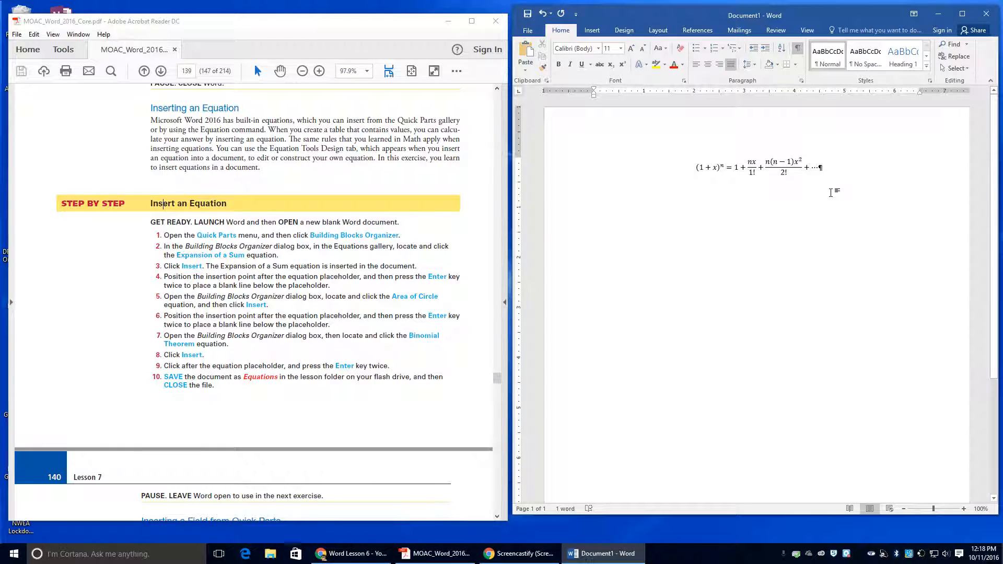
{"action": "key", "text": "Return"}
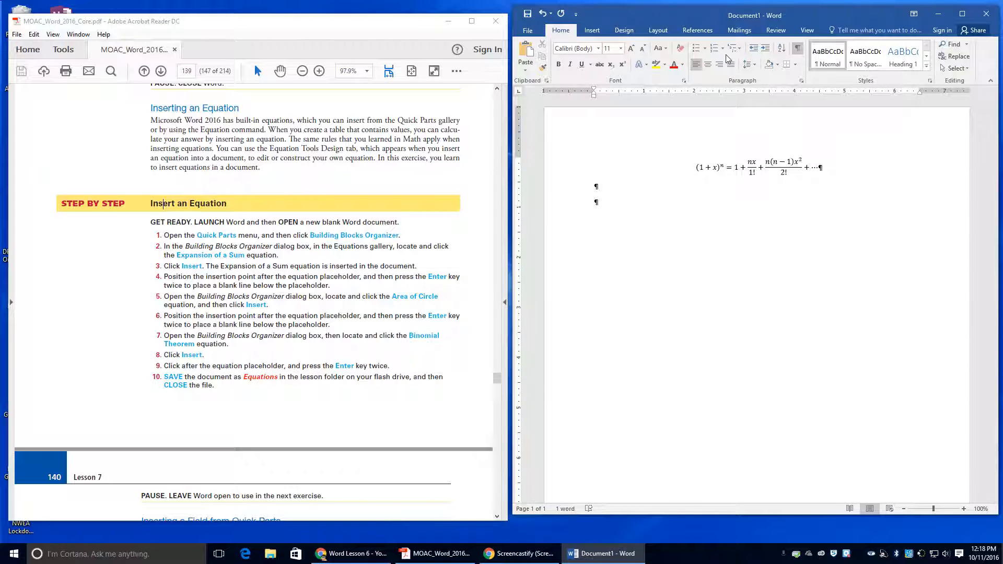
Step: Insert the Area of Circle equation from the Building Blocks Organizer and add two new lines below it
{"action": "left_click", "coordinate": [592, 30]}
{"action": "left_click", "coordinate": [890, 44]}
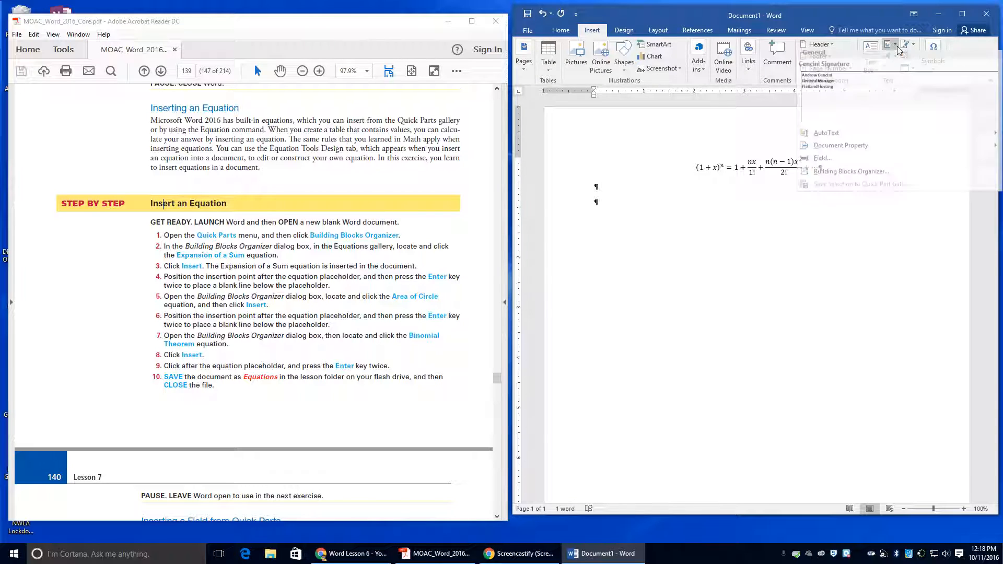
{"action": "left_click", "coordinate": [848, 177]}
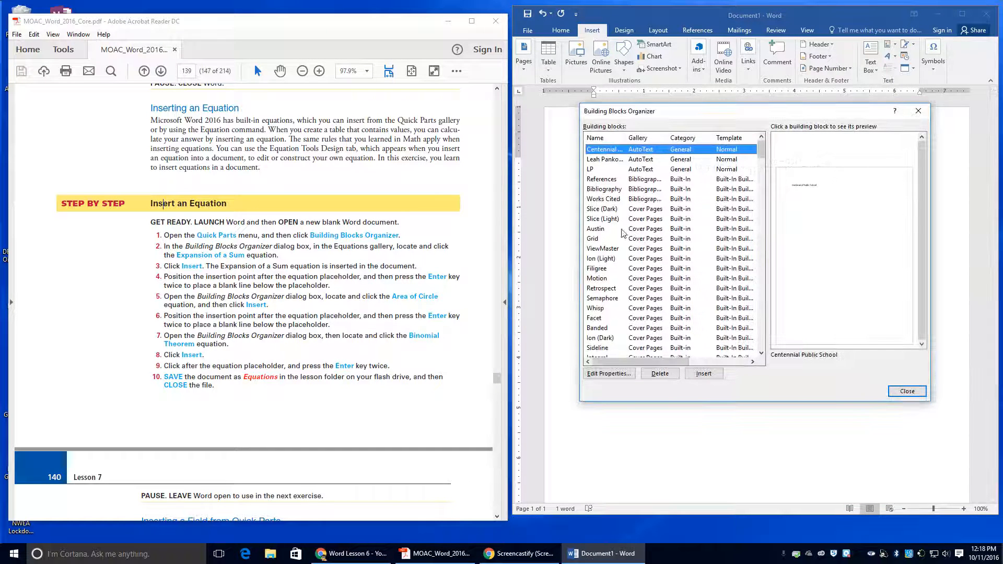
{"action": "scroll", "coordinate": [637, 249], "scroll_direction": "down", "scroll_amount": 3}
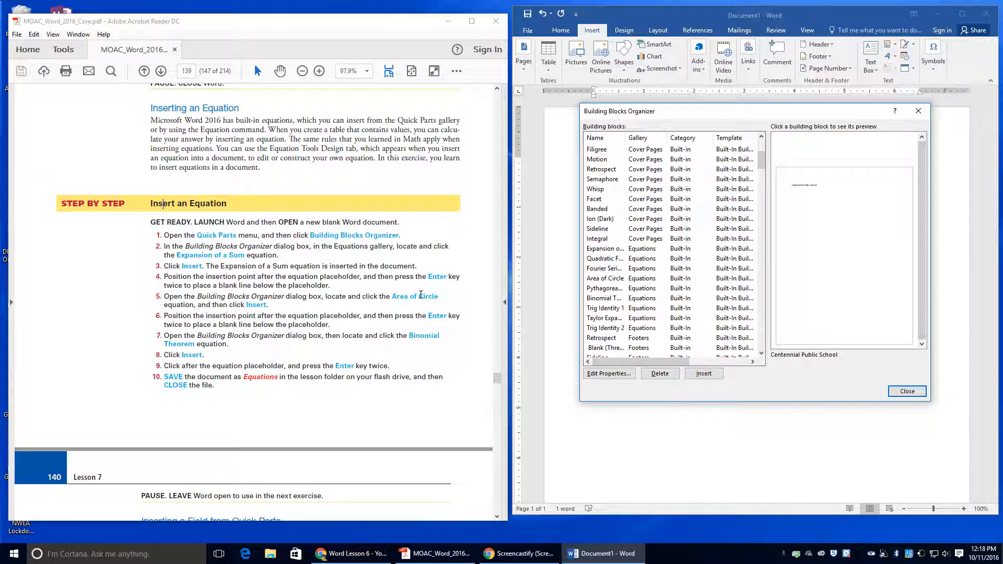
{"action": "left_click", "coordinate": [593, 278]}
{"action": "left_click", "coordinate": [710, 378]}
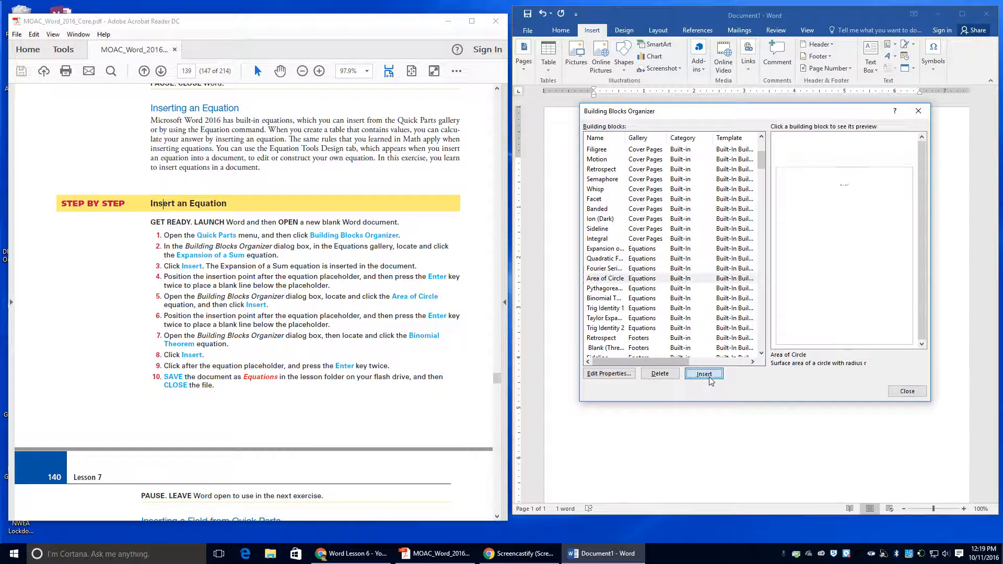
{"action": "left_click", "coordinate": [802, 215]}
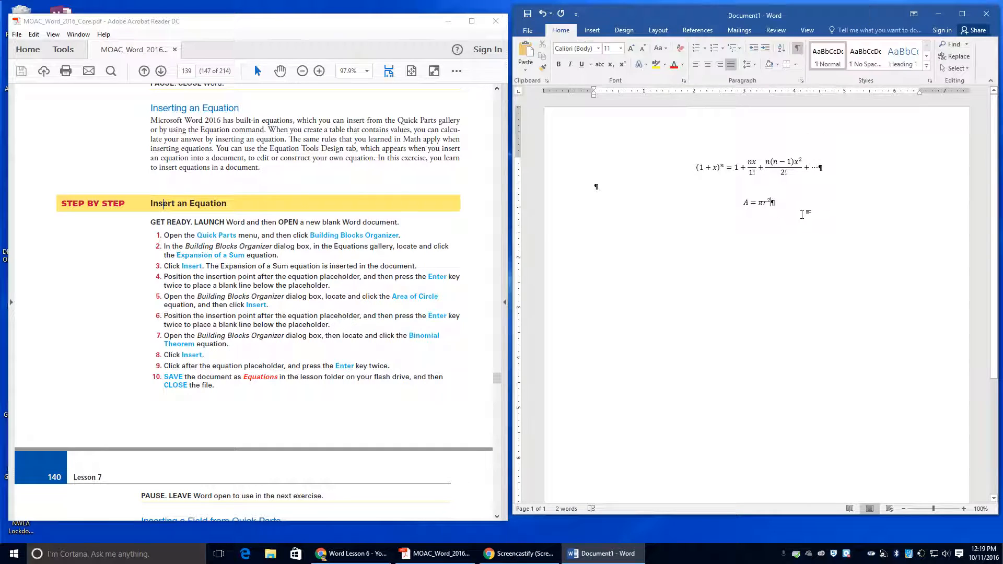
{"action": "key", "text": "Return"}
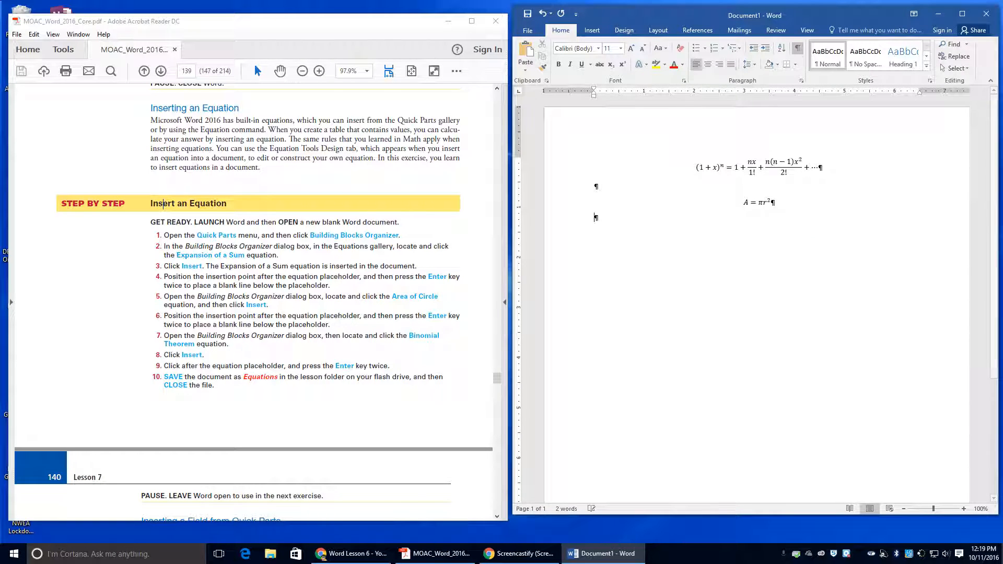
{"action": "key", "text": "Return"}
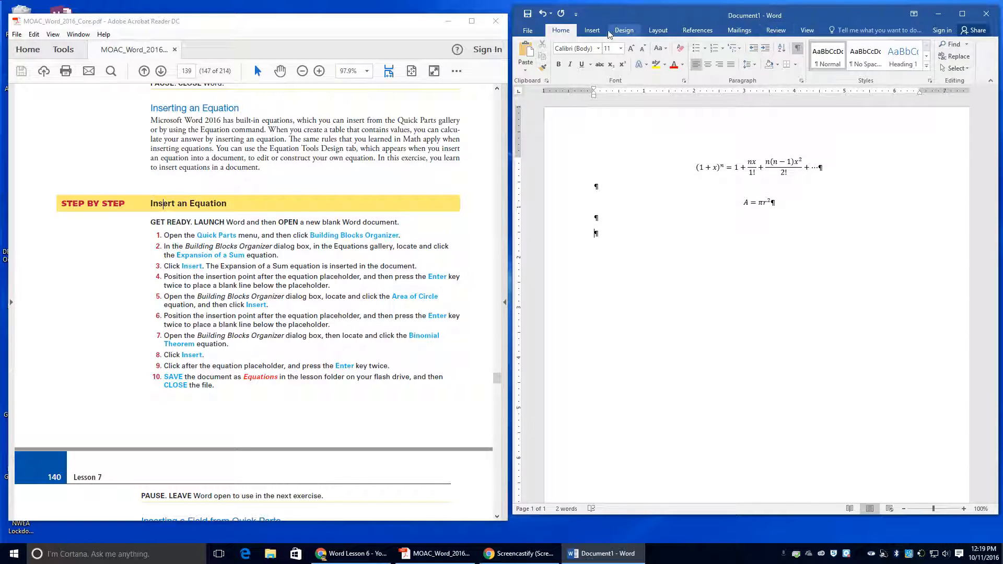
Step: Insert the Binomial Theorem equation from the Building Blocks Organizer and add two new lines below it
{"action": "left_click", "coordinate": [592, 30]}
{"action": "left_click", "coordinate": [902, 53]}
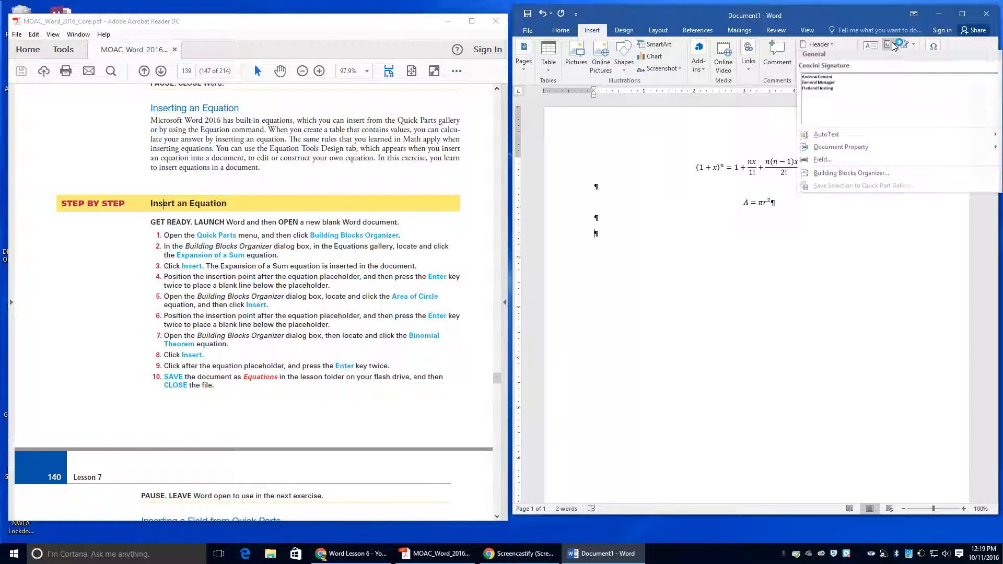
{"action": "left_click", "coordinate": [874, 176]}
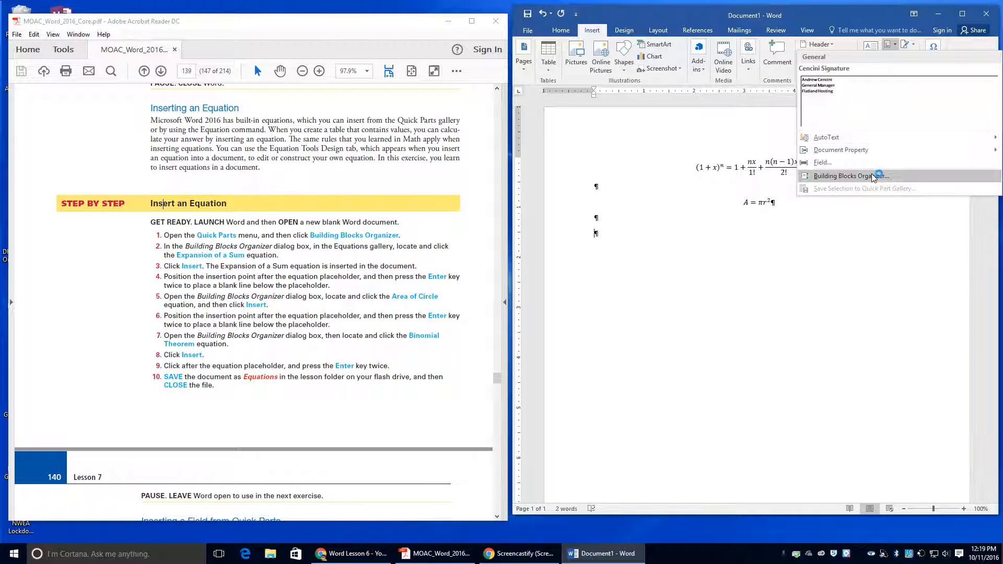
{"action": "scroll", "coordinate": [619, 299], "scroll_direction": "down", "scroll_amount": 3}
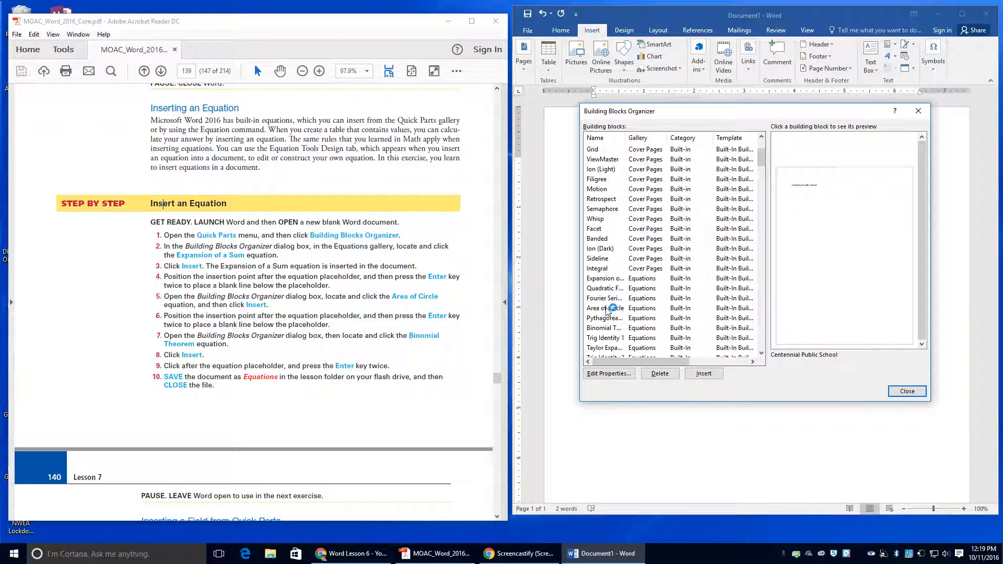
{"action": "left_click", "coordinate": [613, 328]}
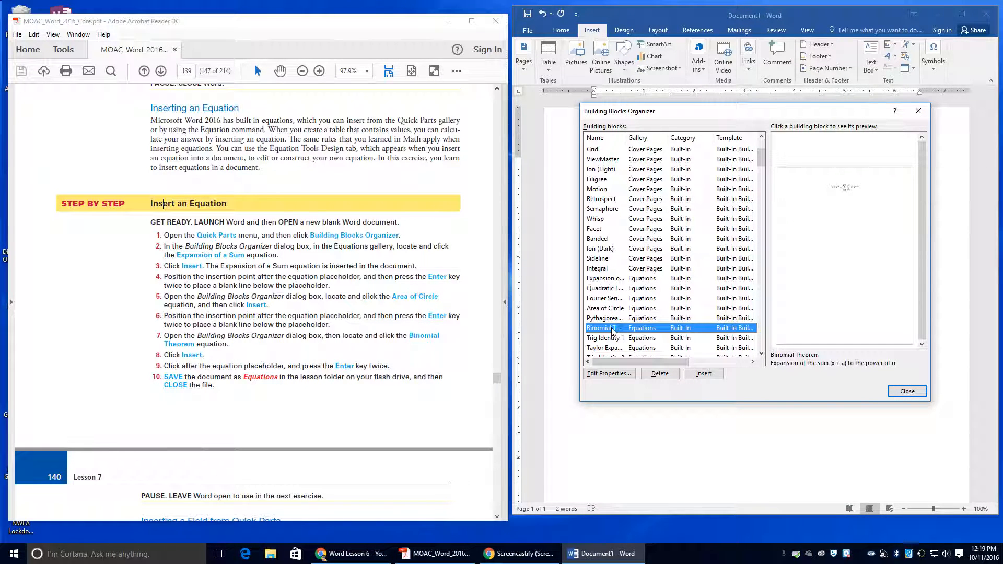
{"action": "left_click_drag", "start_coordinate": [626, 138], "coordinate": [652, 138]}
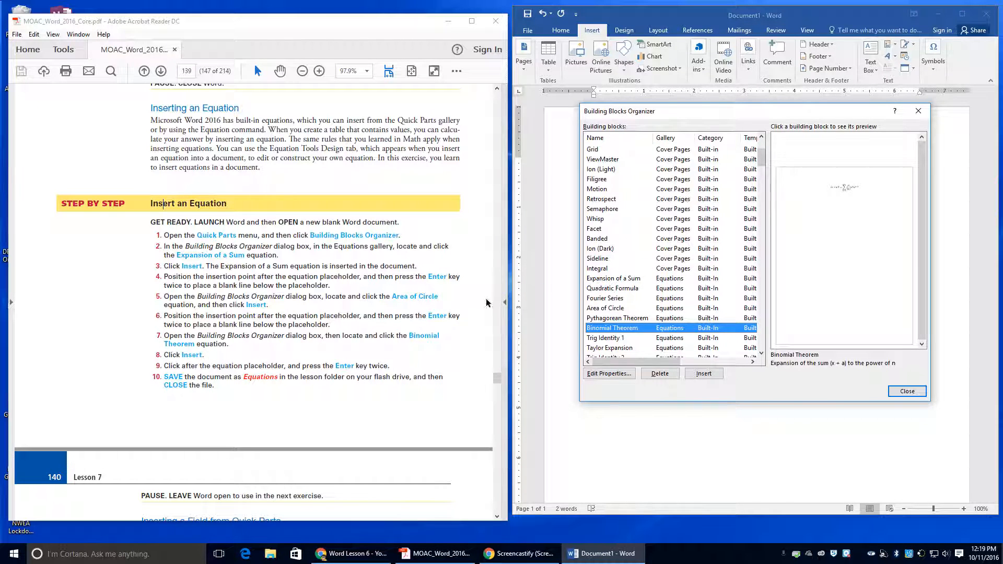
{"action": "left_click", "coordinate": [700, 373]}
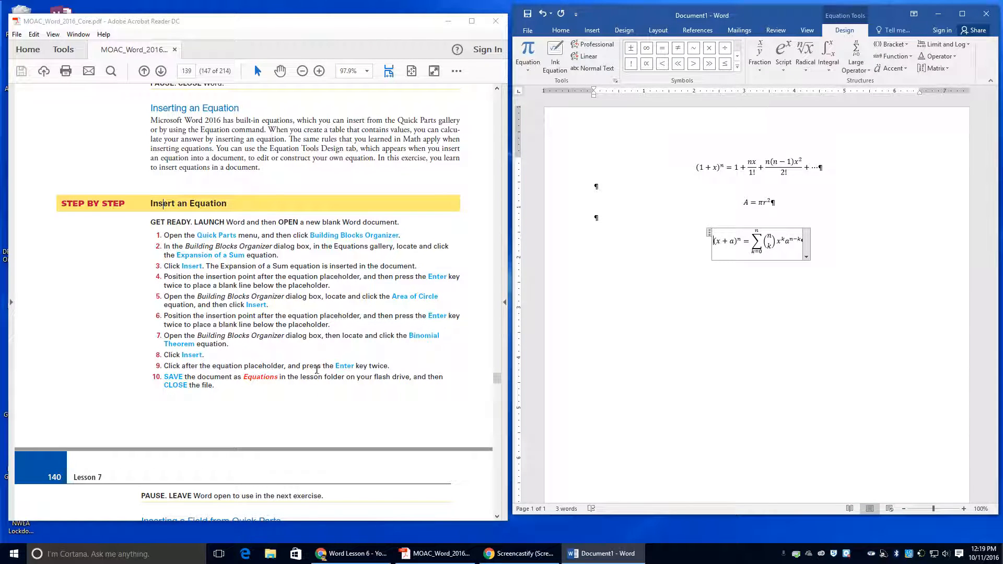
{"action": "left_click", "coordinate": [844, 259]}
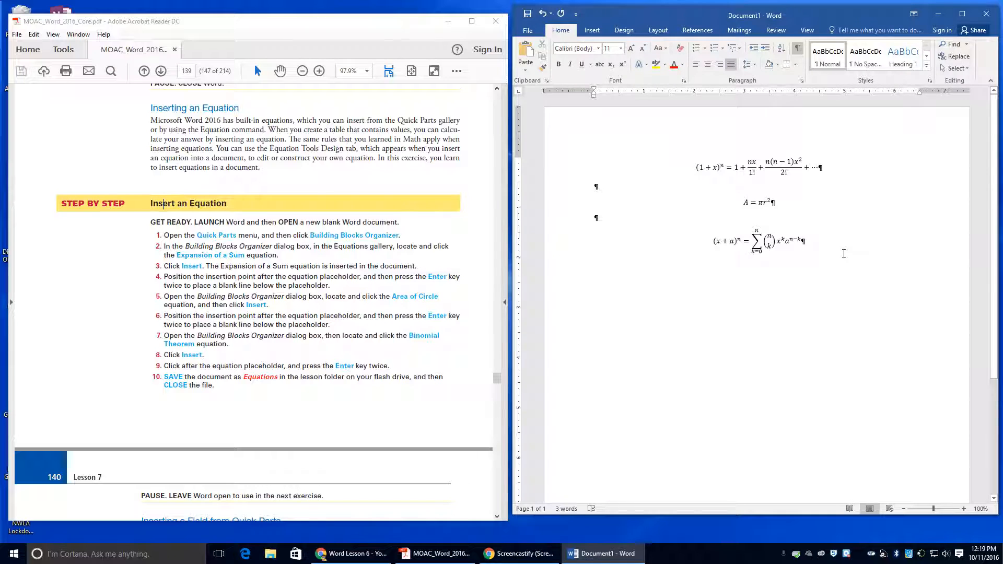
{"action": "key", "text": "Return"}
{"action": "key", "text": "Return"}
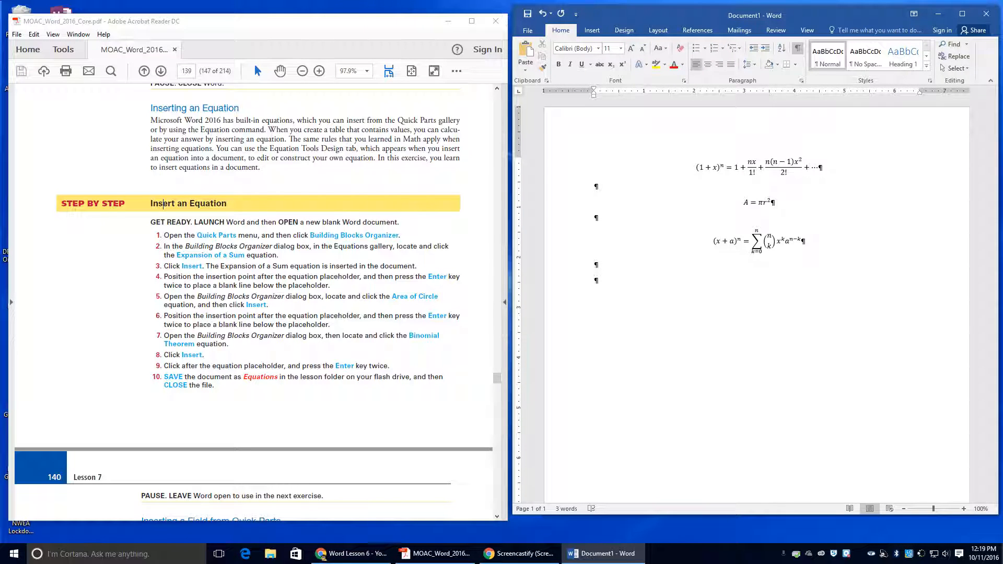
Step: Save the document as Equations in the Lesson 7 folder
{"action": "left_click", "coordinate": [528, 30]}
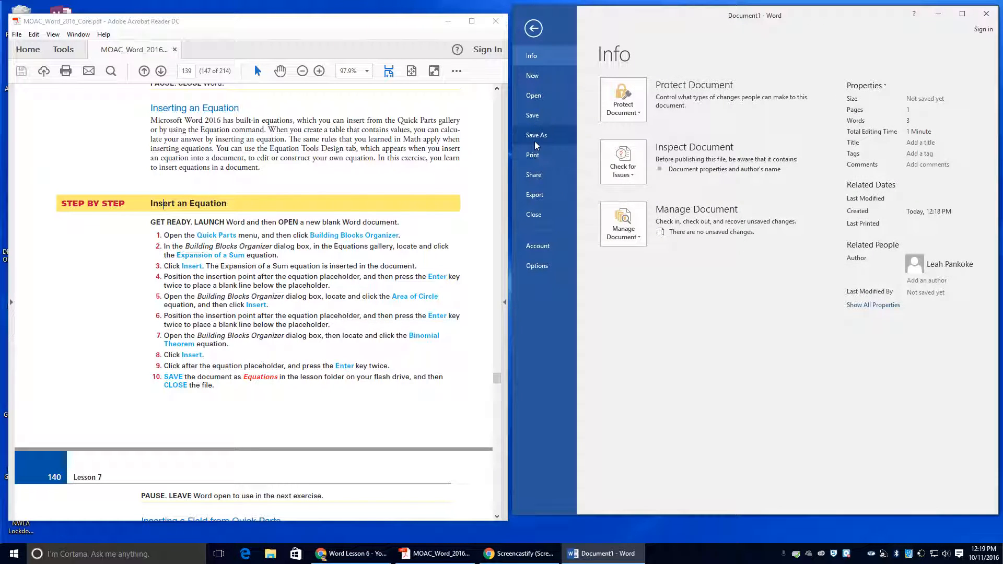
{"action": "left_click", "coordinate": [535, 137]}
{"action": "left_click", "coordinate": [847, 100]}
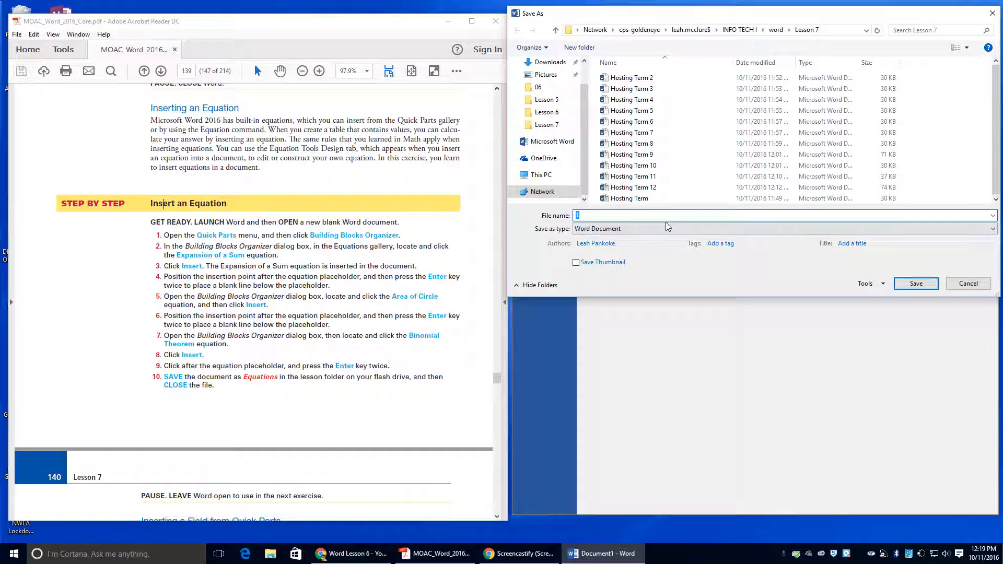
{"action": "type", "text": "Equations"}
{"action": "left_click", "coordinate": [915, 284]}
Step: Bring up the Insert the Date and Time exercise in the PDF and open Billing Table from the 07 folder in Data files
{"action": "scroll", "coordinate": [125, 365], "scroll_direction": "down", "scroll_amount": 5}
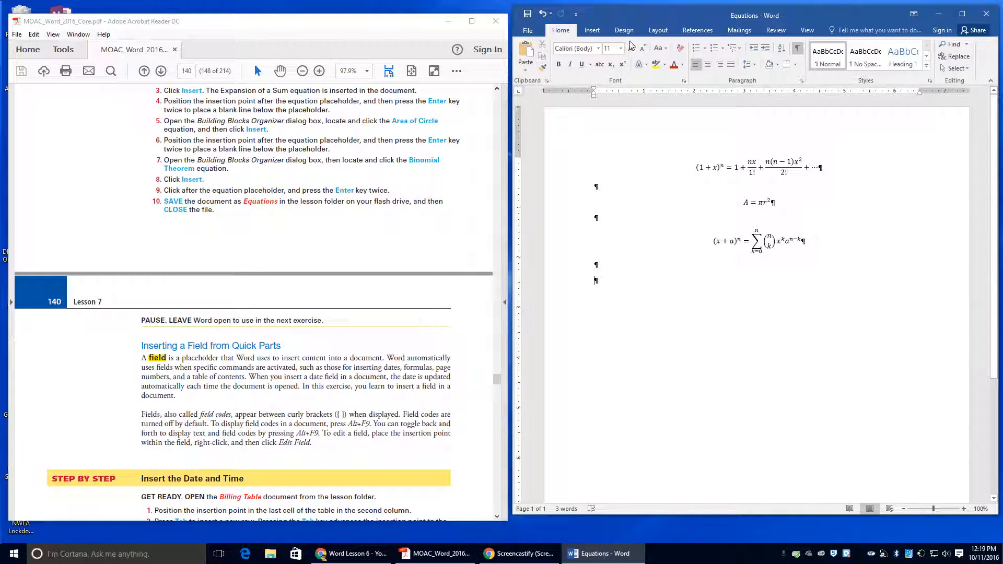
{"action": "left_click", "coordinate": [530, 35]}
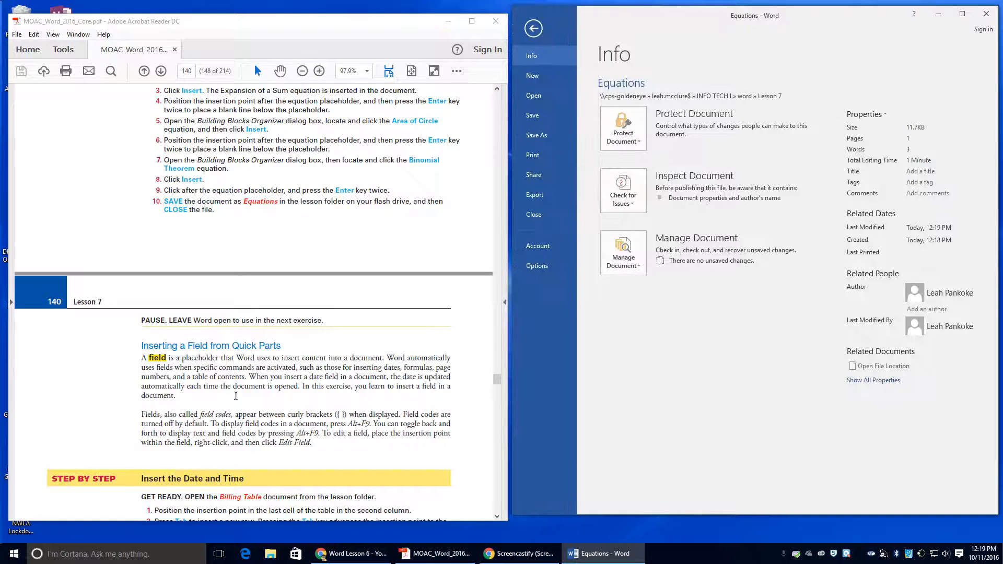
{"action": "scroll", "coordinate": [236, 396], "scroll_direction": "down", "scroll_amount": 1}
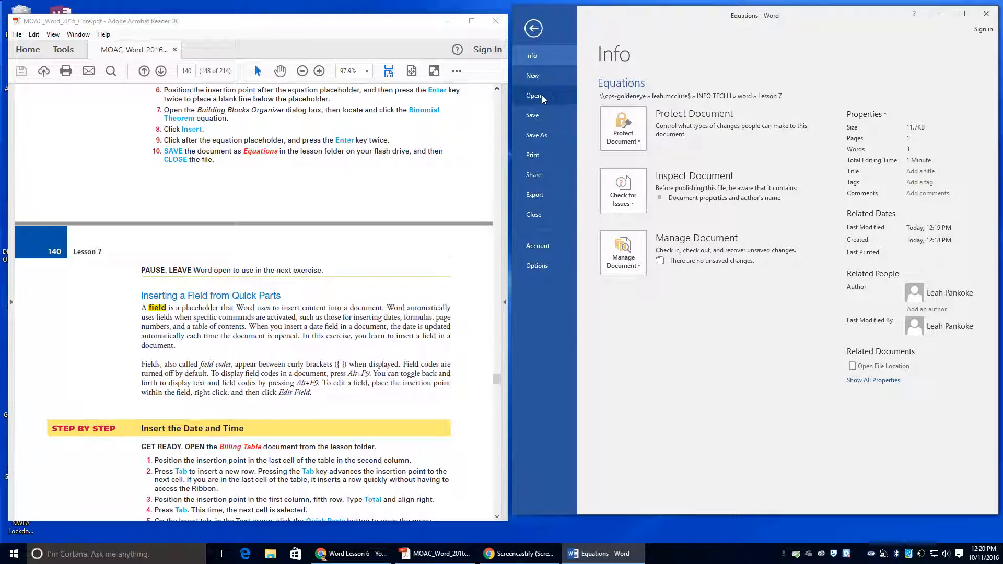
{"action": "scroll", "coordinate": [160, 383], "scroll_direction": "down", "scroll_amount": 3}
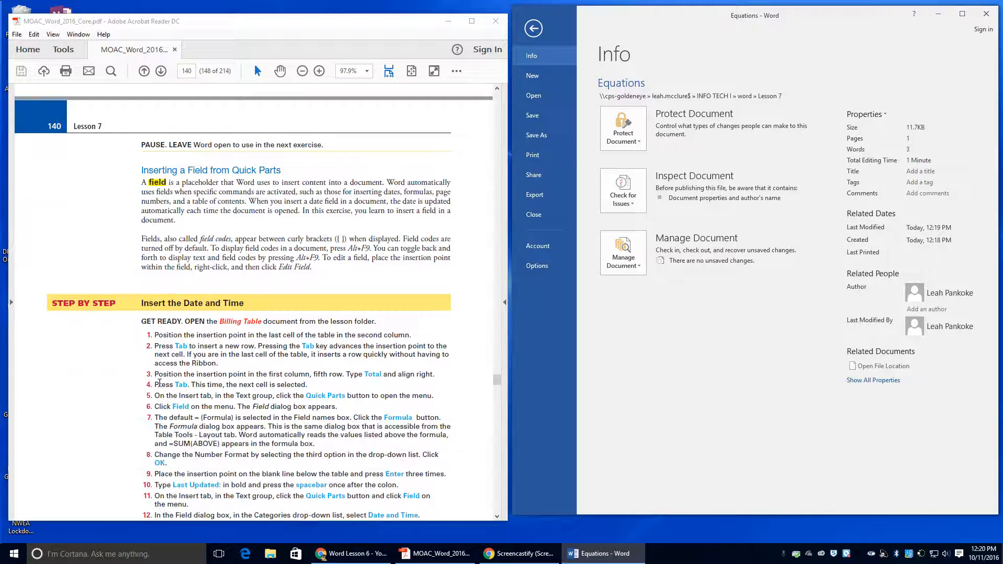
{"action": "left_click", "coordinate": [533, 95]}
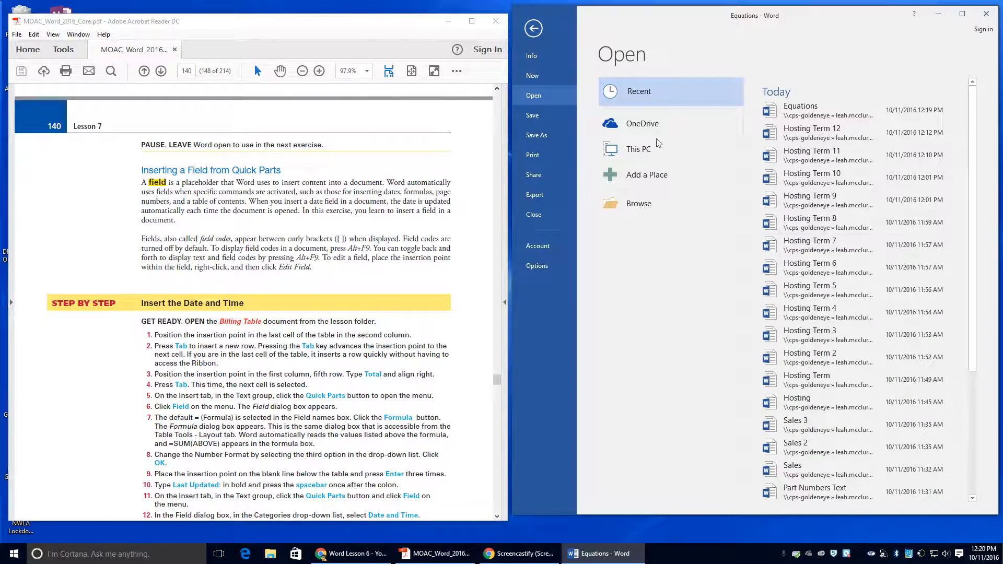
{"action": "left_click", "coordinate": [639, 203]}
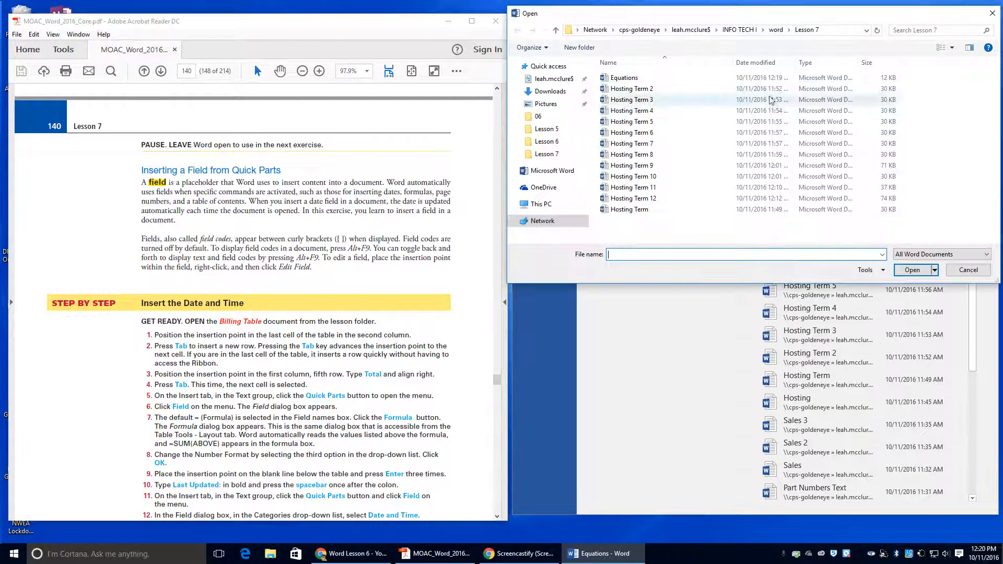
{"action": "left_click", "coordinate": [775, 30]}
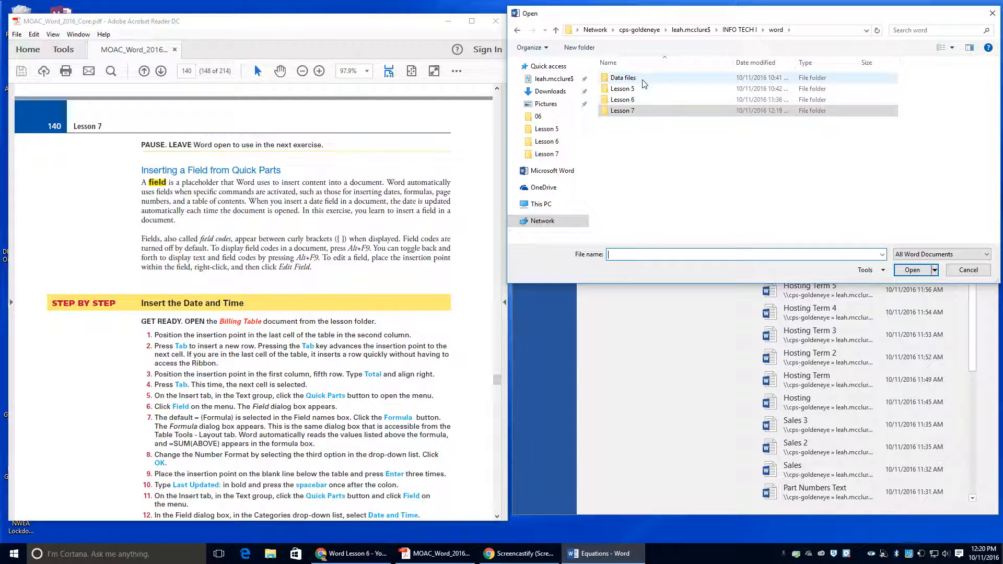
{"action": "double_click", "coordinate": [643, 78]}
{"action": "double_click", "coordinate": [619, 144]}
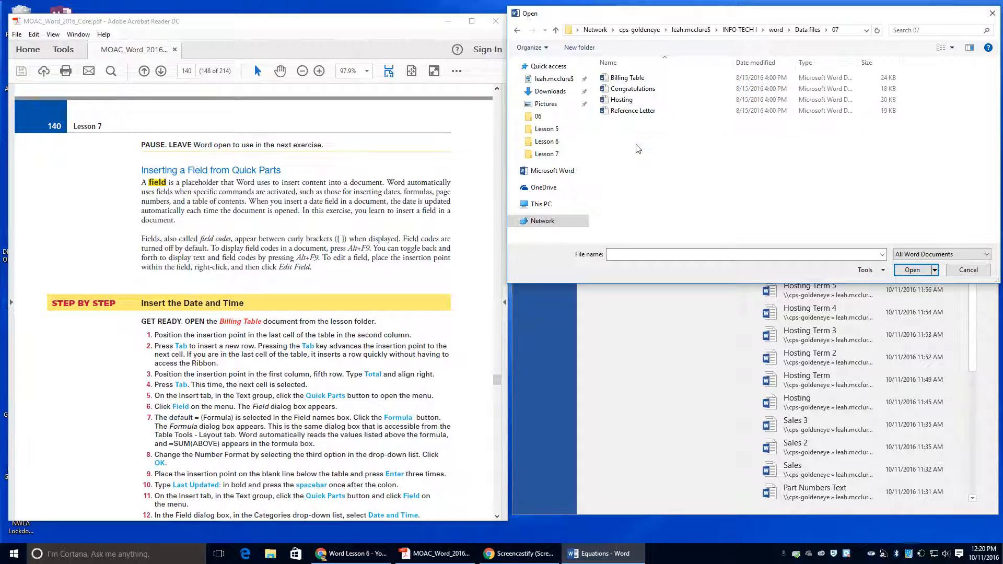
{"action": "double_click", "coordinate": [632, 79]}
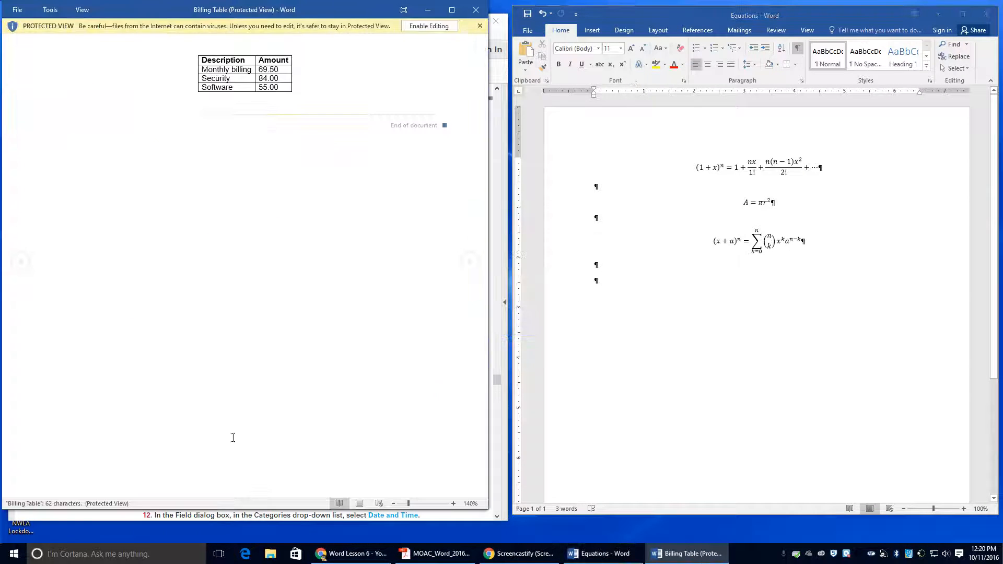
Step: Enable editing for the Billing Table document and place its window beside the PDF instructions
{"action": "left_click", "coordinate": [438, 26]}
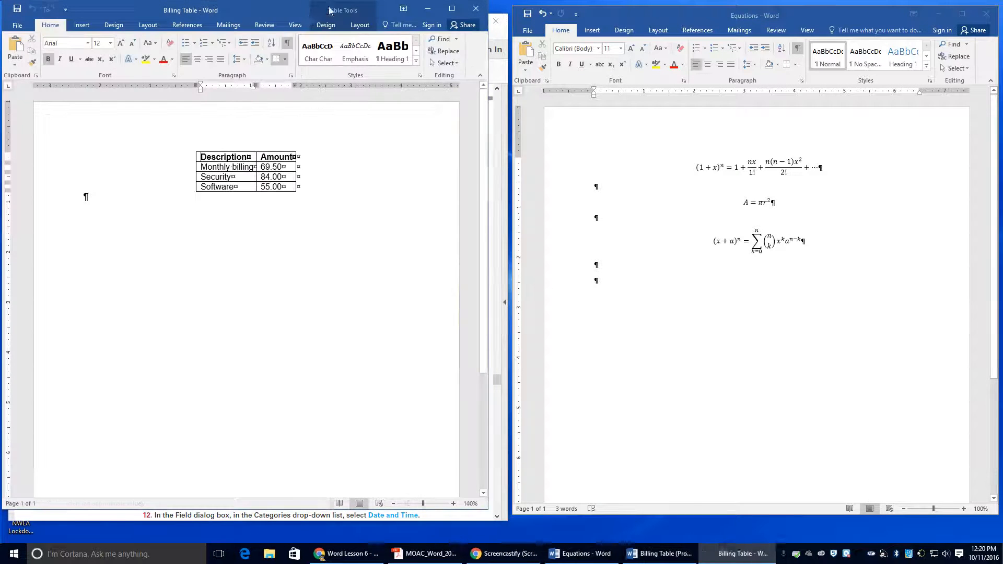
{"action": "left_click_drag", "start_coordinate": [330, 10], "coordinate": [847, 17]}
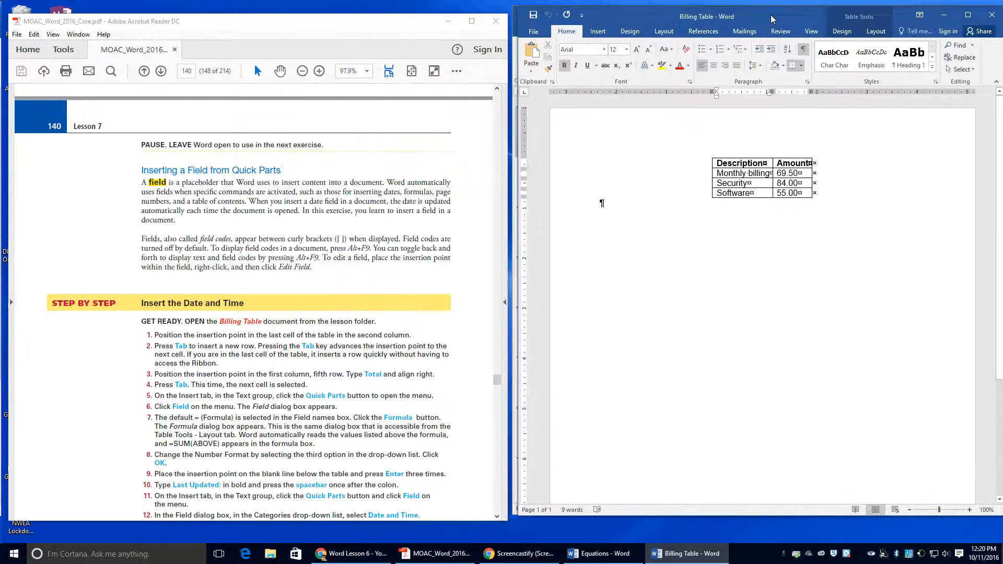
{"action": "left_click_drag", "start_coordinate": [770, 14], "coordinate": [766, 15]}
{"action": "scroll", "coordinate": [194, 383], "scroll_direction": "down", "scroll_amount": 2}
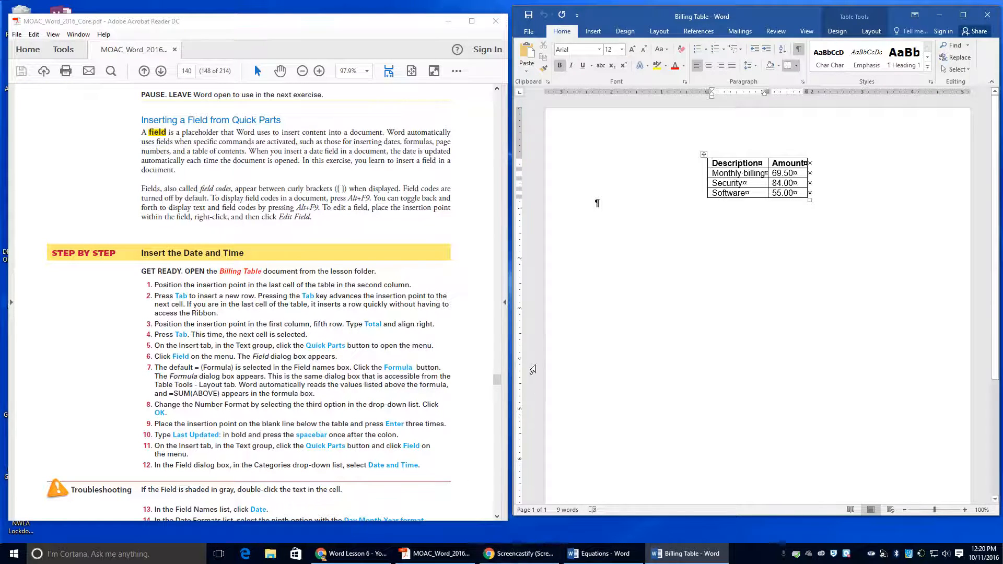
Step: Add a new row at the end of the billing table and enter Total in its Description cell
{"action": "left_click", "coordinate": [799, 192]}
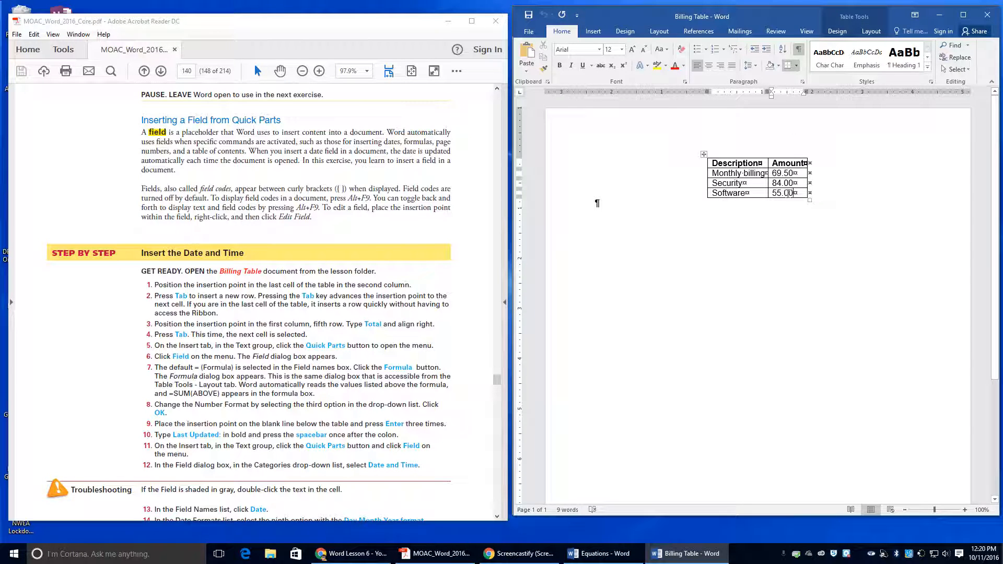
{"action": "key", "text": "Tab"}
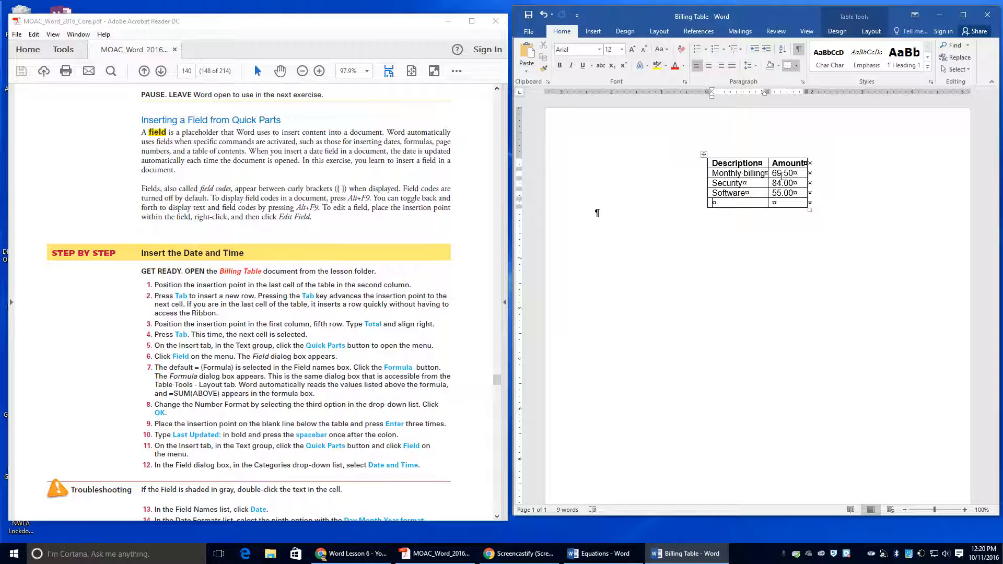
{"action": "key", "text": "Tab"}
{"action": "left_click", "coordinate": [723, 204]}
{"action": "type", "text": "T"}
{"action": "type", "text": "otak"}
{"action": "type", "text": "l"}
Step: Insert a =SUM(ABOVE) formula field with the number format $#,##0.00;($#,##0.00) in the Total row's Amount cell
{"action": "key", "text": "Tab"}
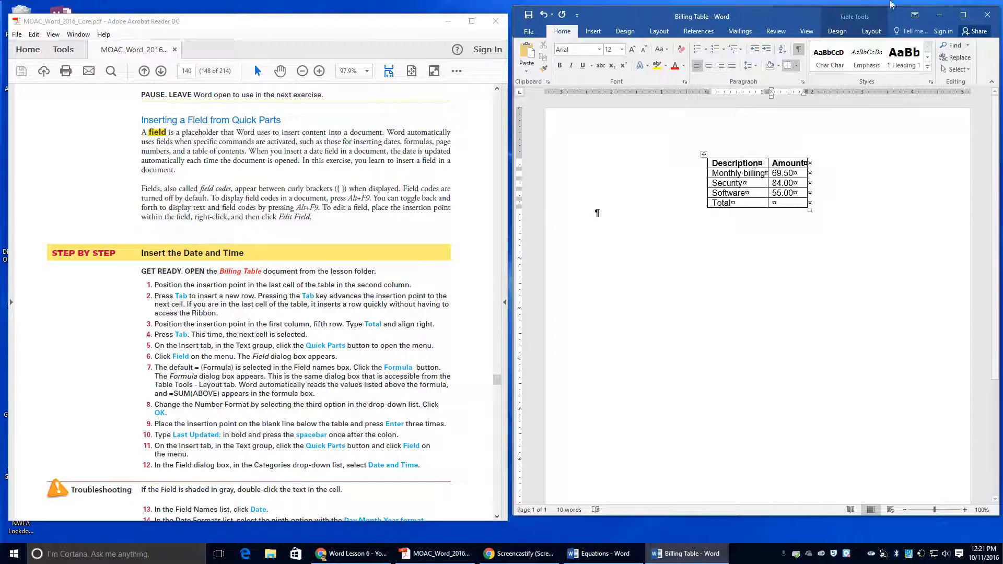
{"action": "left_click", "coordinate": [593, 31]}
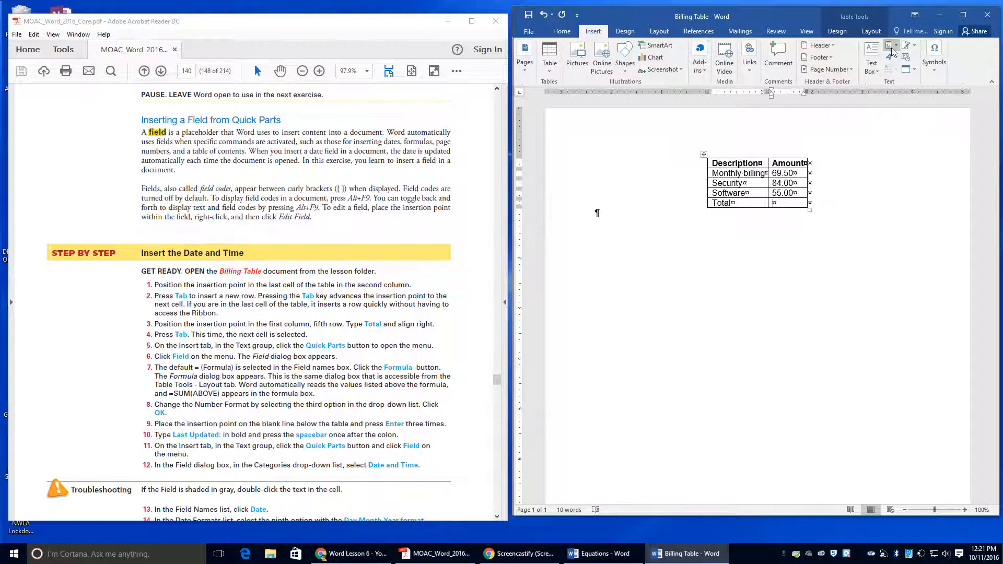
{"action": "left_click", "coordinate": [891, 47]}
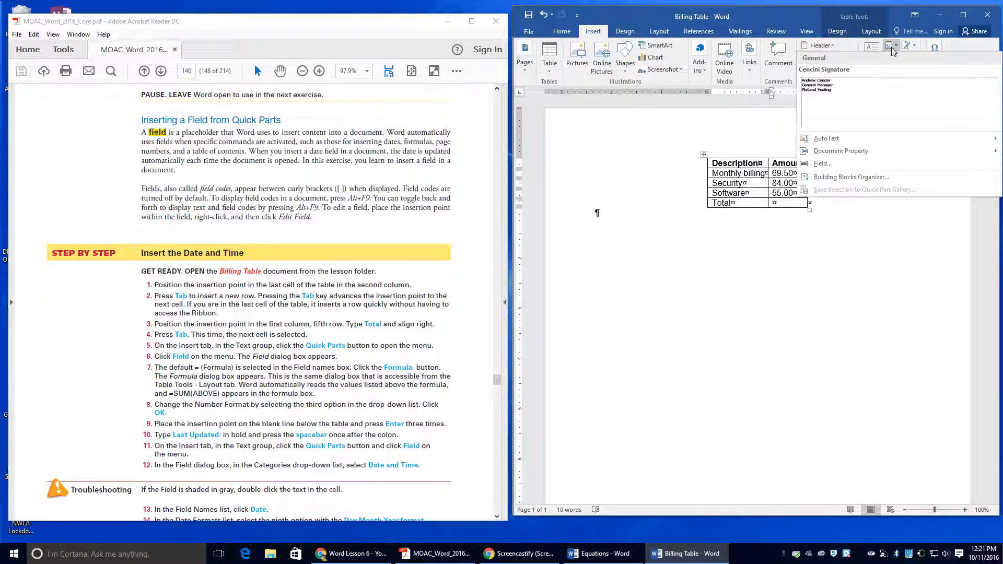
{"action": "left_click", "coordinate": [871, 164]}
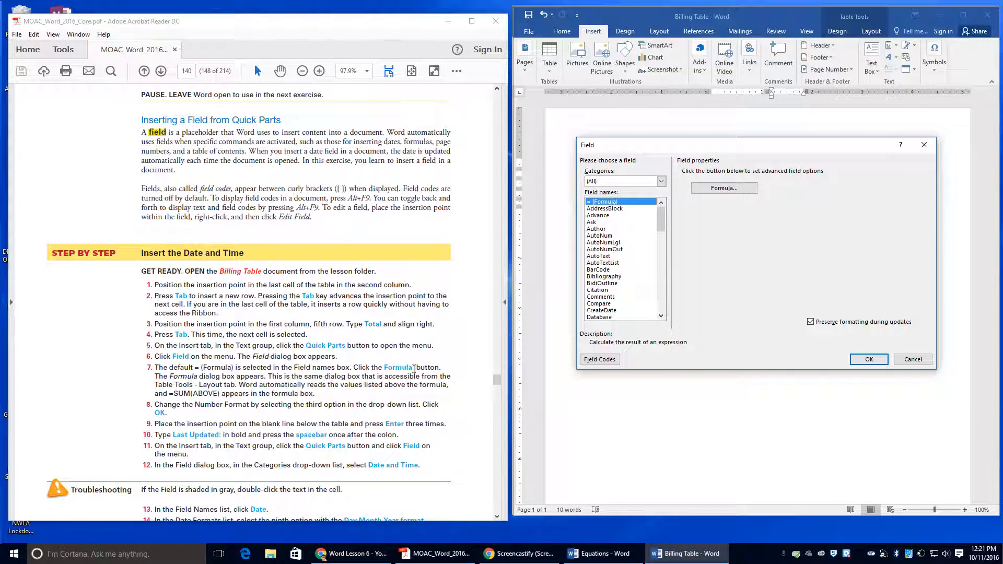
{"action": "left_click", "coordinate": [732, 190]}
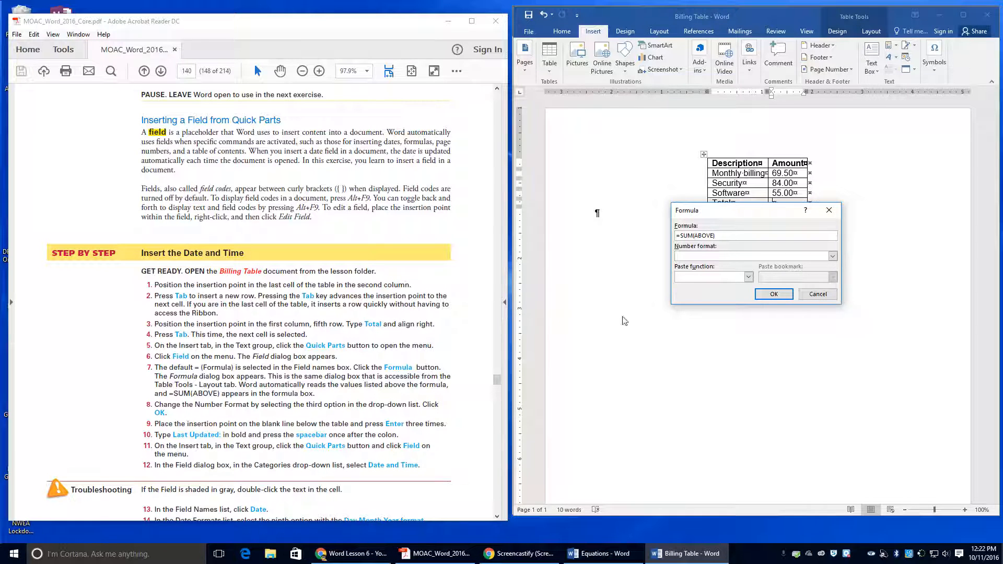
{"action": "left_click", "coordinate": [833, 256]}
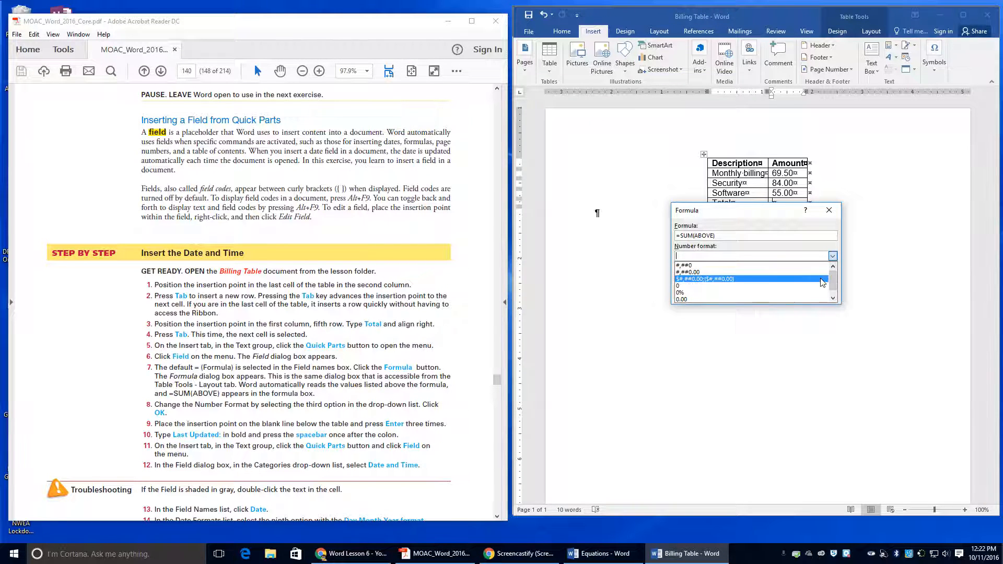
{"action": "left_click", "coordinate": [824, 282]}
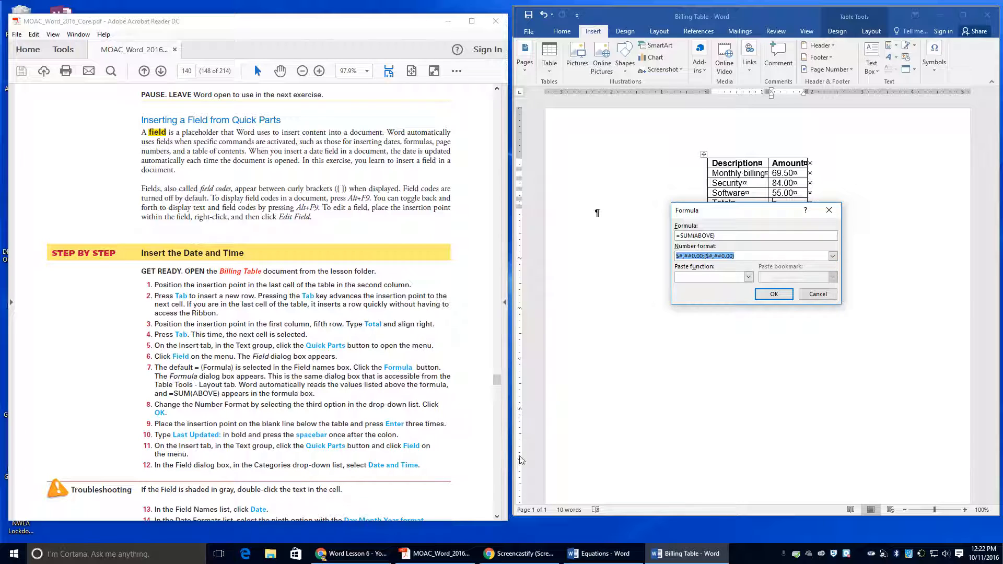
{"action": "left_click", "coordinate": [774, 295]}
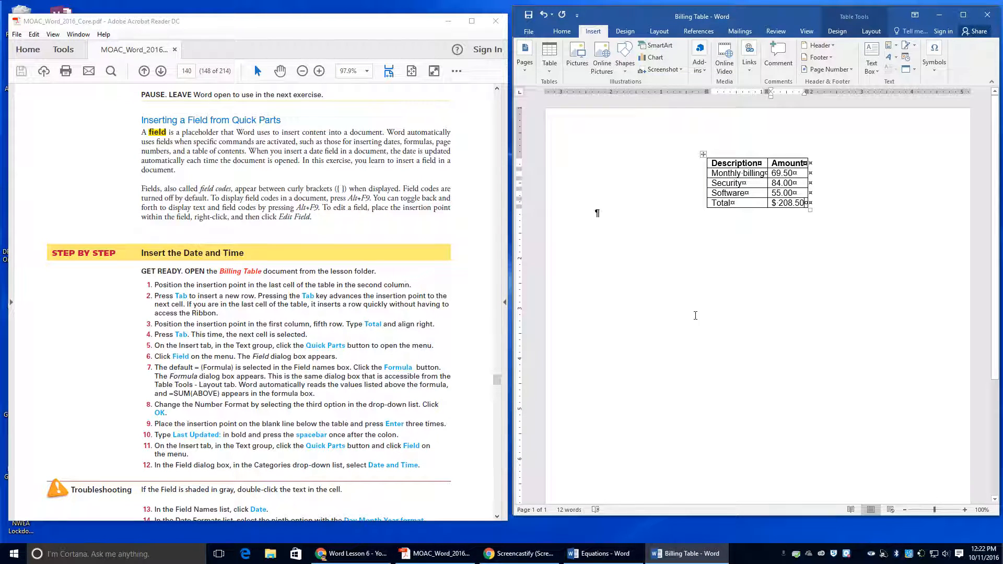
Step: Insert three new lines below the billing table and enter Last Updated on the last one
{"action": "left_click", "coordinate": [752, 245]}
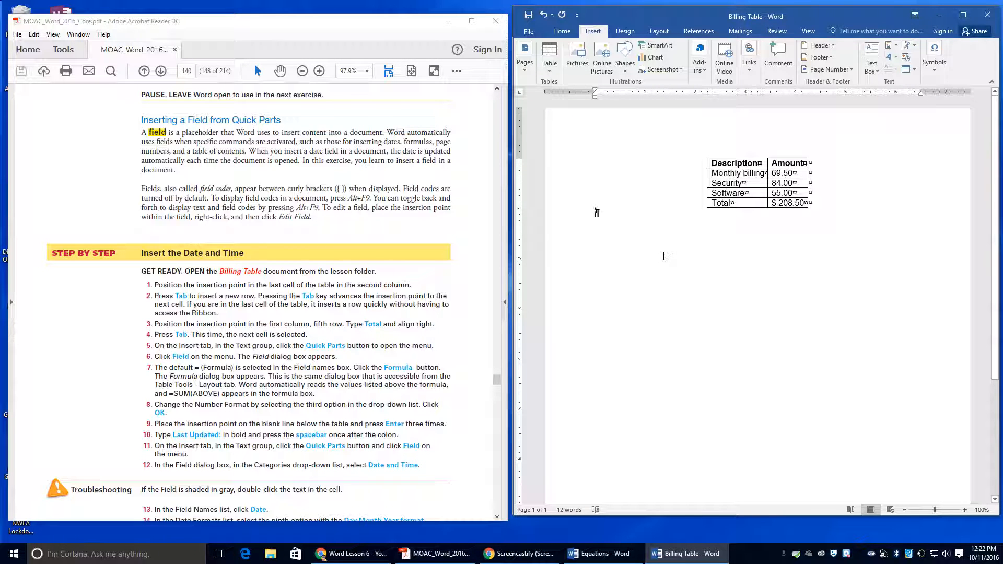
{"action": "key", "text": "Return"}
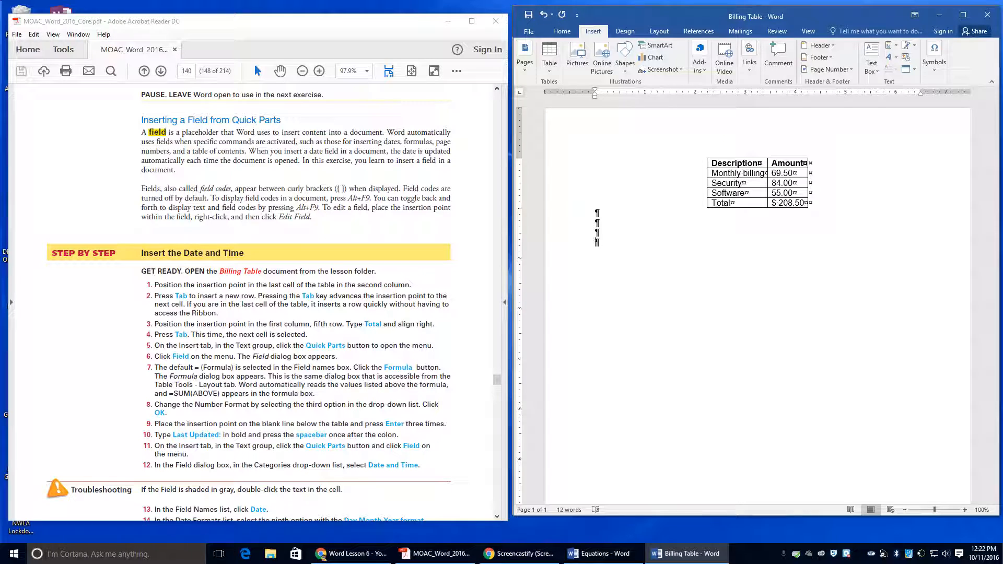
{"action": "type", "text": "Last Updated"}
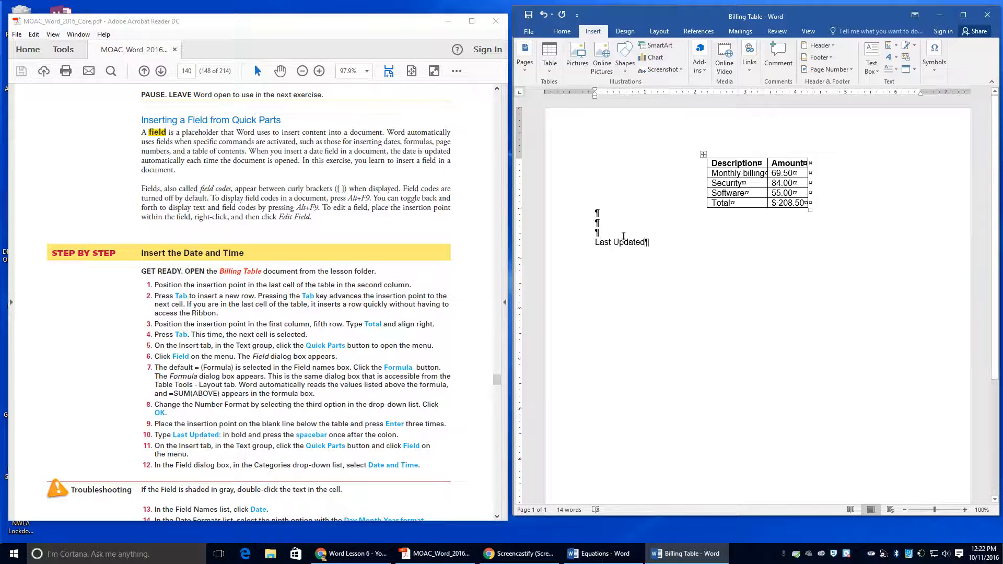
Step: Make the Last Updated text bold and end it with a colon and a space
{"action": "left_click_drag", "start_coordinate": [591, 238], "coordinate": [652, 244]}
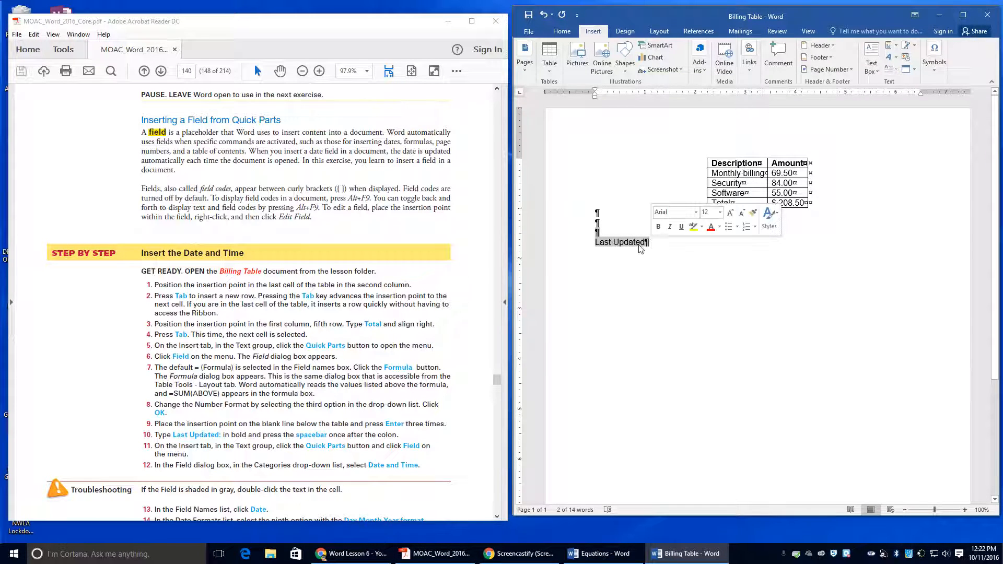
{"action": "left_click", "coordinate": [592, 235]}
{"action": "left_click_drag", "start_coordinate": [596, 242], "coordinate": [652, 244]}
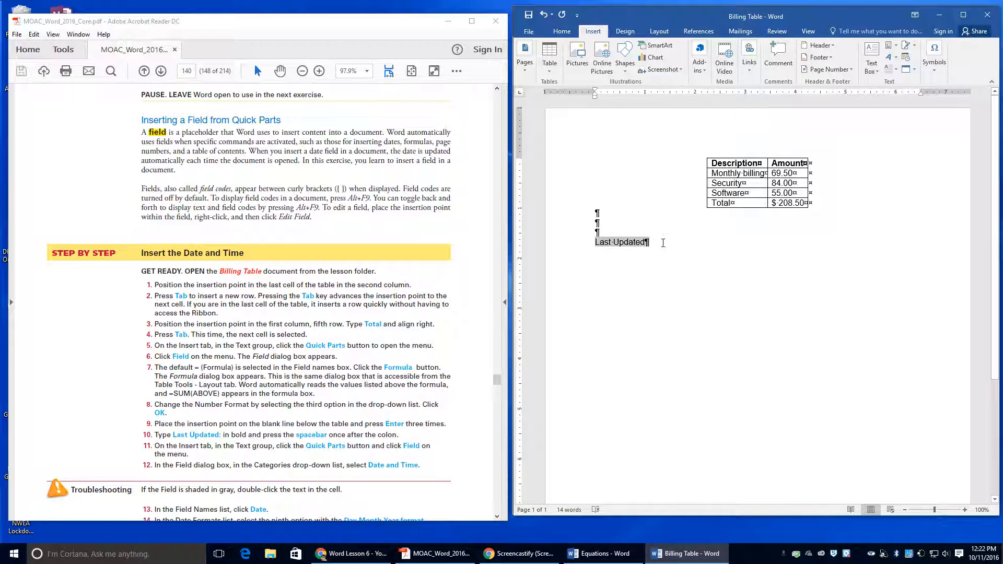
{"action": "key", "text": "ctrl+b"}
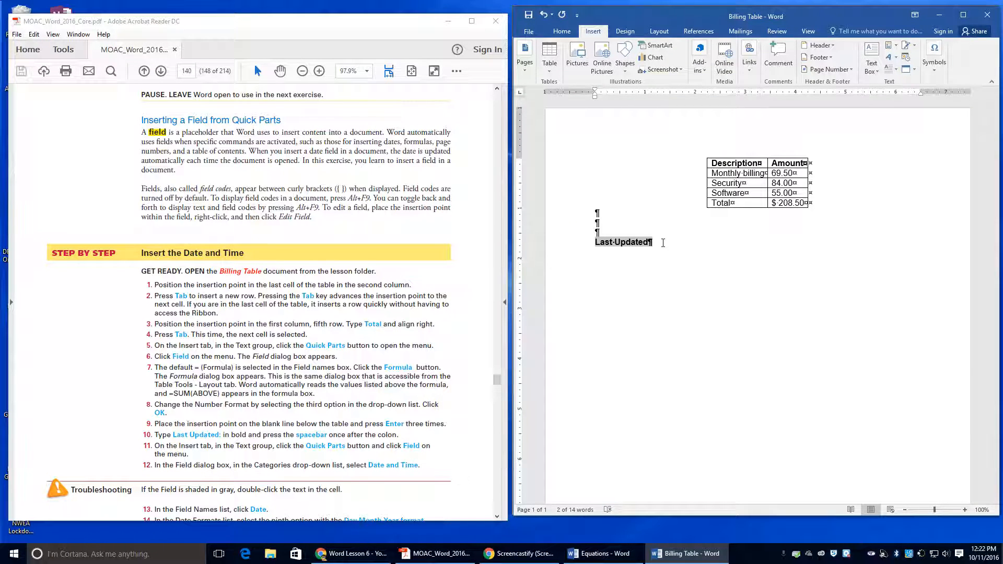
{"action": "left_click", "coordinate": [561, 30]}
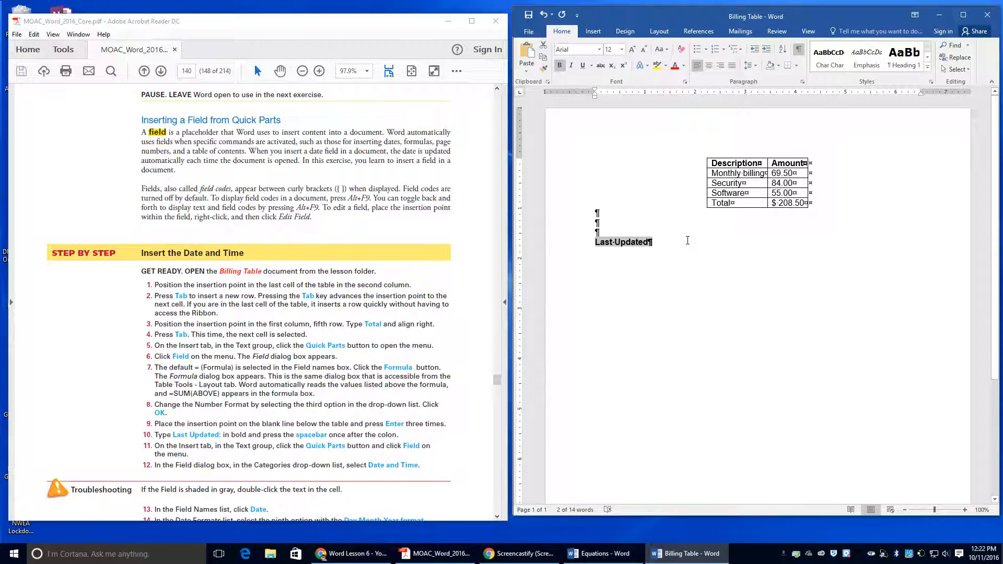
{"action": "left_click", "coordinate": [649, 243]}
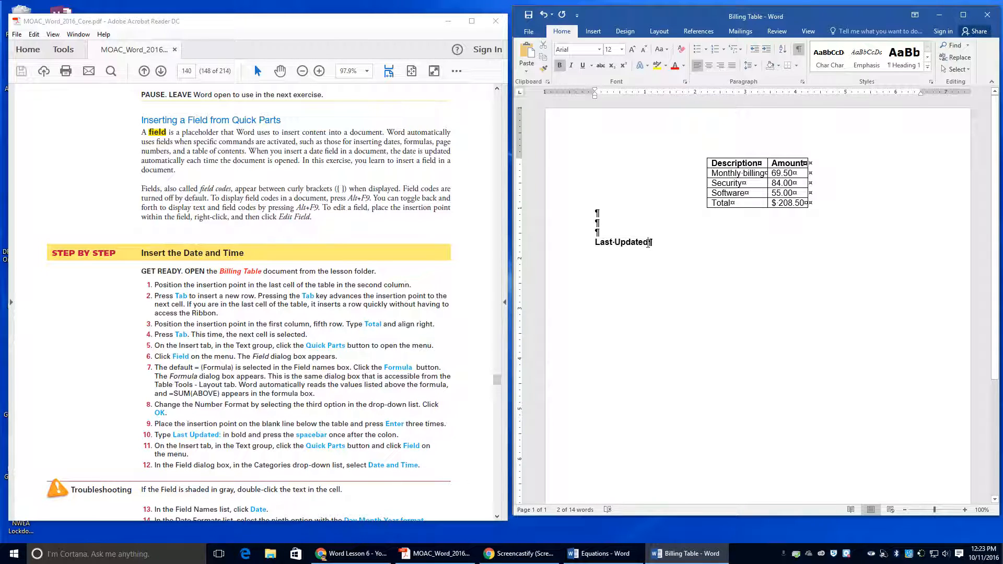
{"action": "type", "text": ":"}
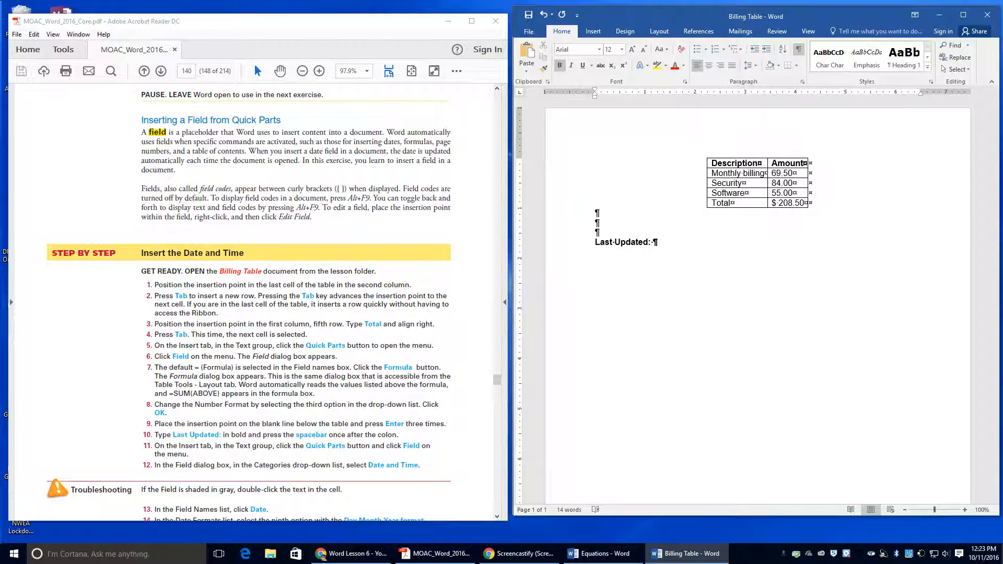
Step: Open the Field dialog from Quick Parts with the insertion point after Last Updated:
{"action": "left_click", "coordinate": [595, 33]}
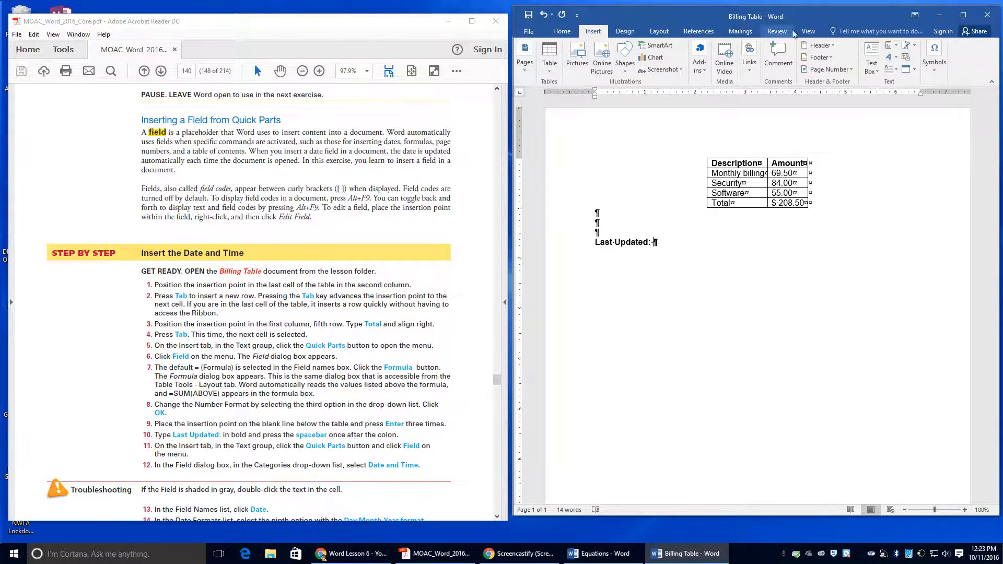
{"action": "left_click", "coordinate": [895, 49]}
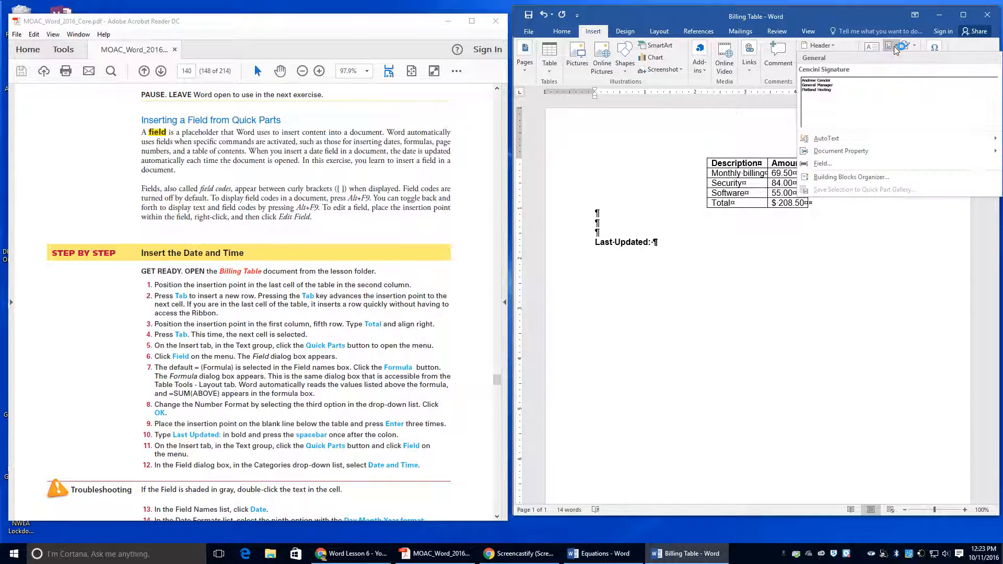
{"action": "left_click", "coordinate": [856, 165]}
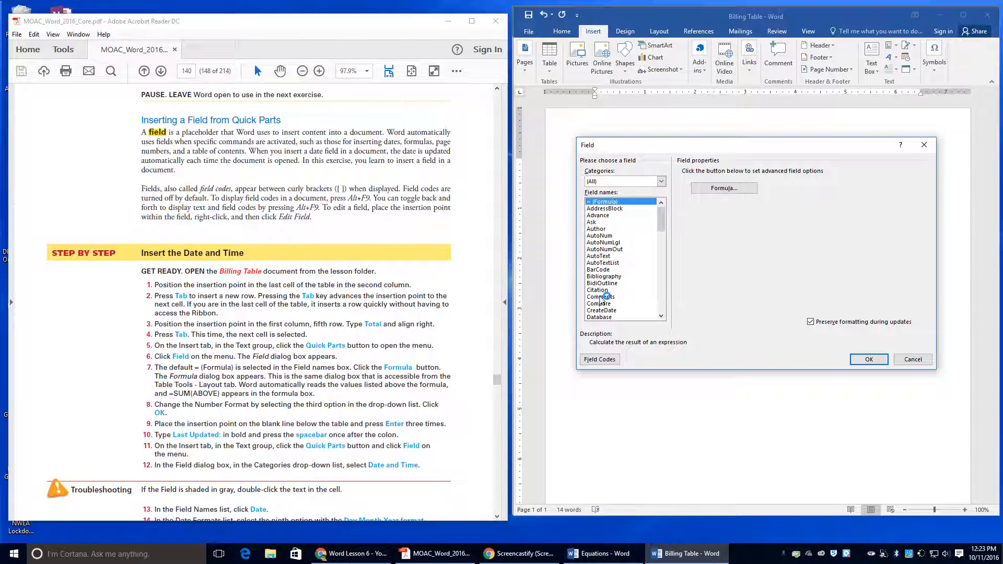
{"action": "left_click", "coordinate": [661, 317]}
{"action": "left_click", "coordinate": [661, 317]}
{"action": "left_click", "coordinate": [661, 317]}
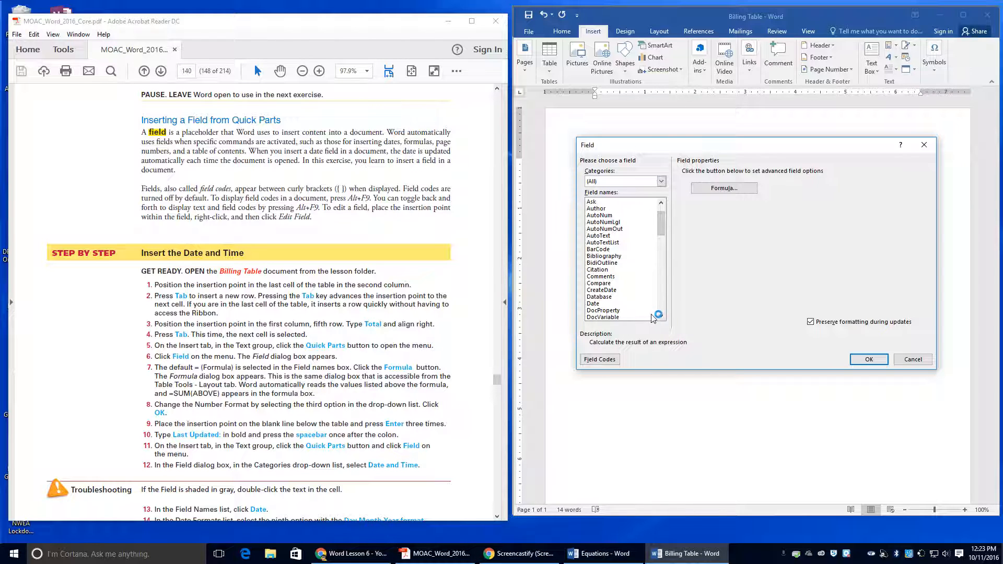
{"action": "left_click", "coordinate": [618, 304]}
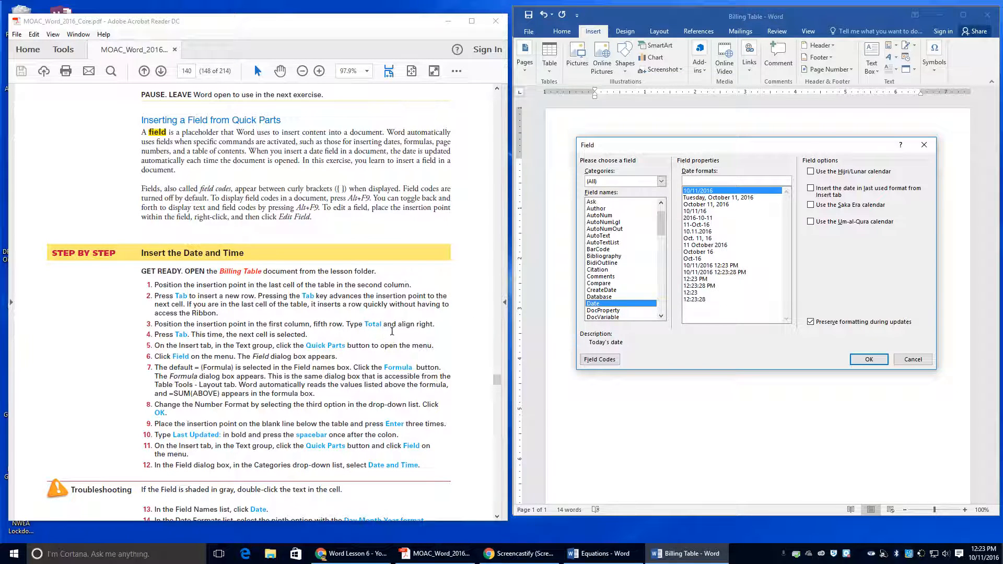
{"action": "scroll", "coordinate": [401, 329], "scroll_direction": "down", "scroll_amount": 1}
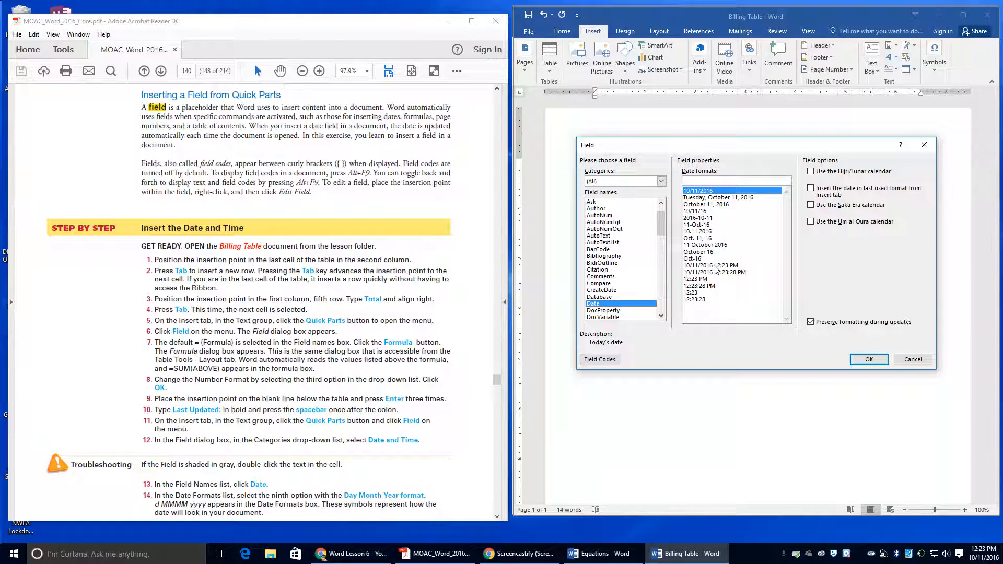
{"action": "left_click", "coordinate": [716, 266]}
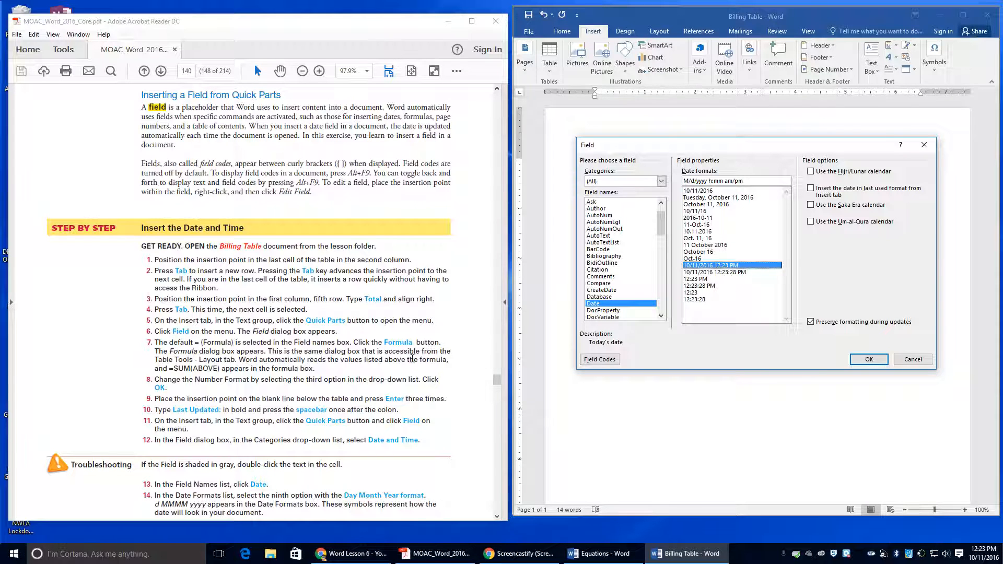
Step: Insert a Date field from the Date and Time category in the d MMMM yyyy format
{"action": "left_click", "coordinate": [661, 181]}
{"action": "left_click", "coordinate": [648, 196]}
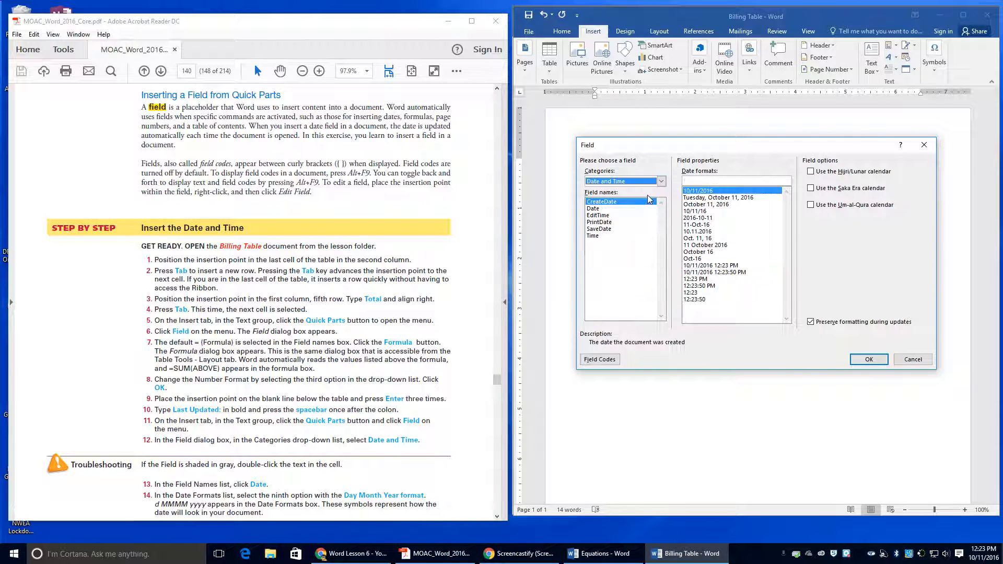
{"action": "left_click", "coordinate": [593, 209]}
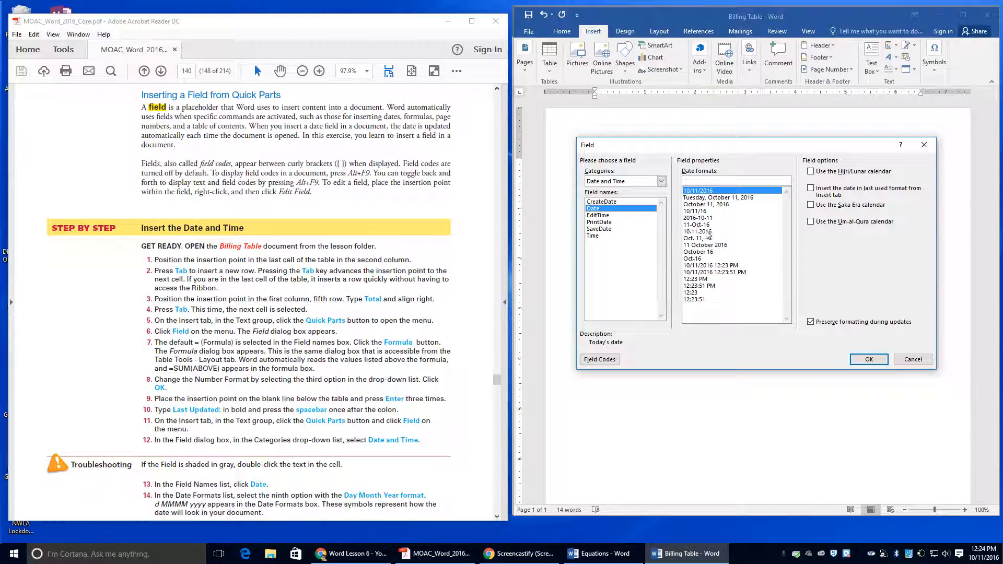
{"action": "left_click", "coordinate": [704, 246]}
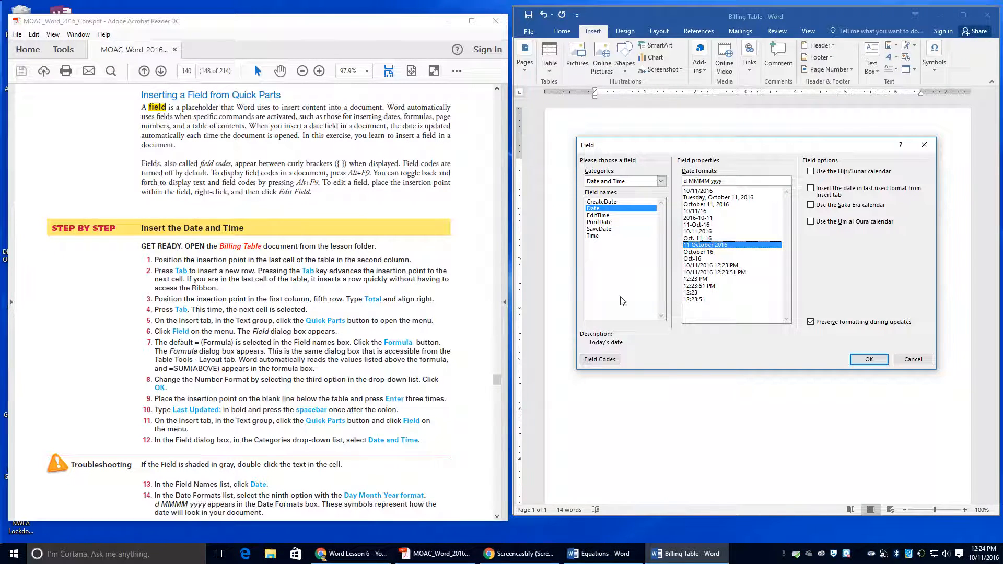
{"action": "scroll", "coordinate": [399, 471], "scroll_direction": "down", "scroll_amount": 1}
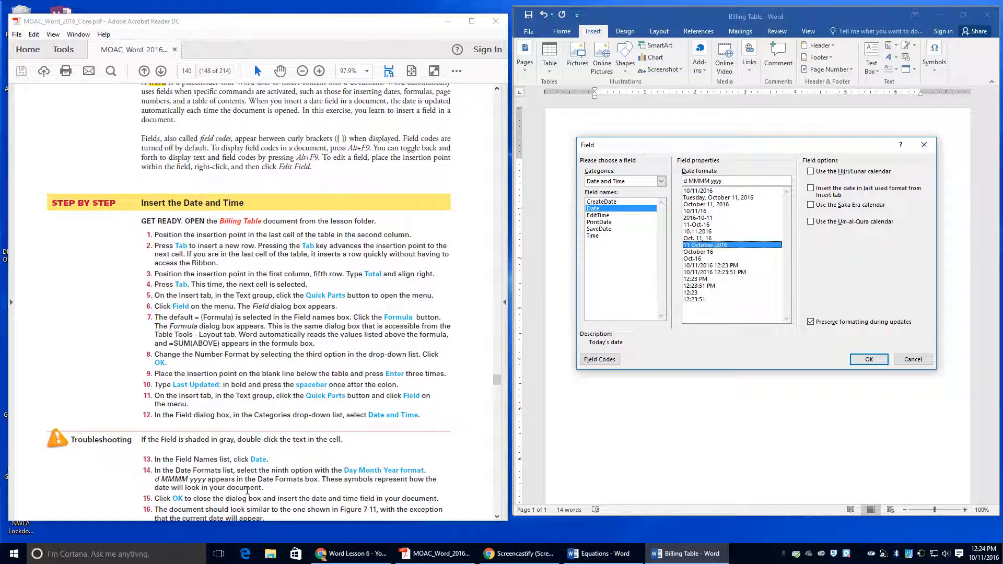
{"action": "scroll", "coordinate": [312, 443], "scroll_direction": "down", "scroll_amount": 2}
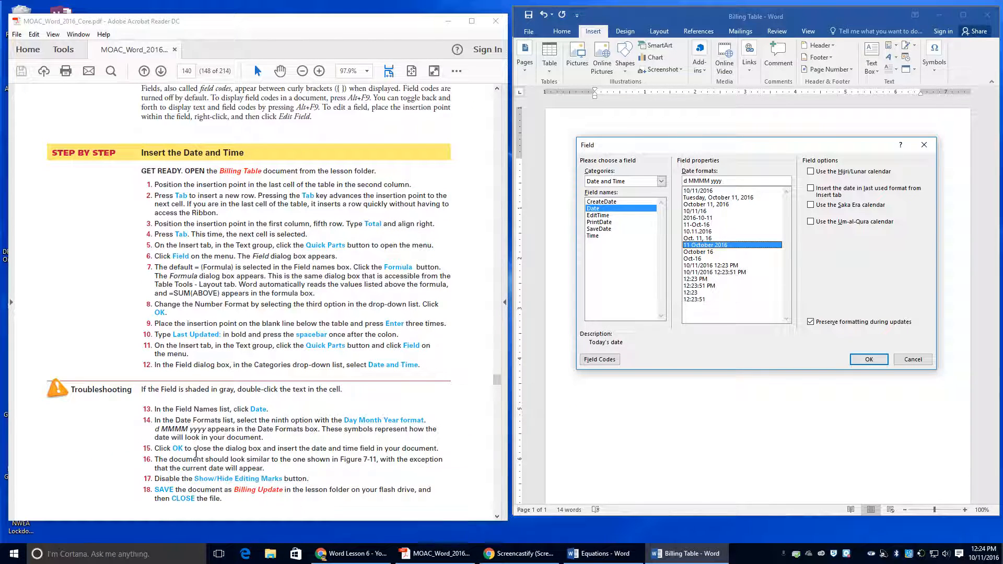
{"action": "left_click", "coordinate": [868, 360]}
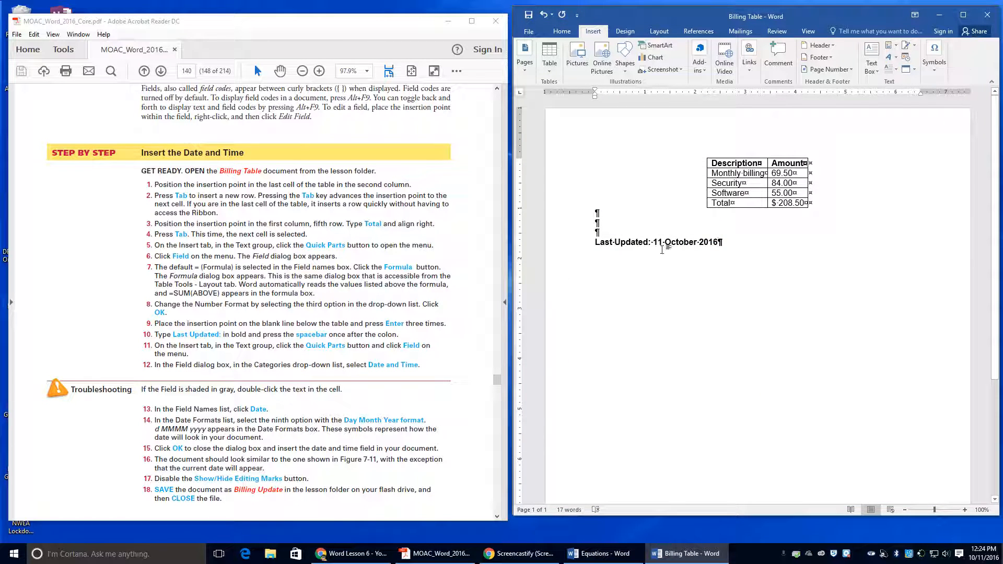
Step: Turn off the display of editing marks in the document
{"action": "scroll", "coordinate": [244, 482], "scroll_direction": "down", "scroll_amount": 2}
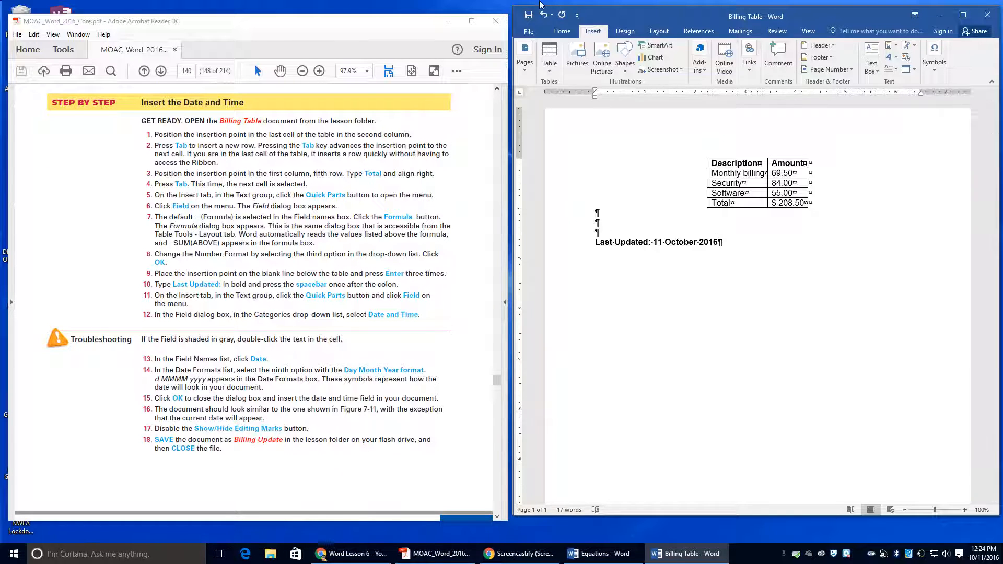
{"action": "left_click", "coordinate": [562, 32]}
{"action": "left_click", "coordinate": [799, 52]}
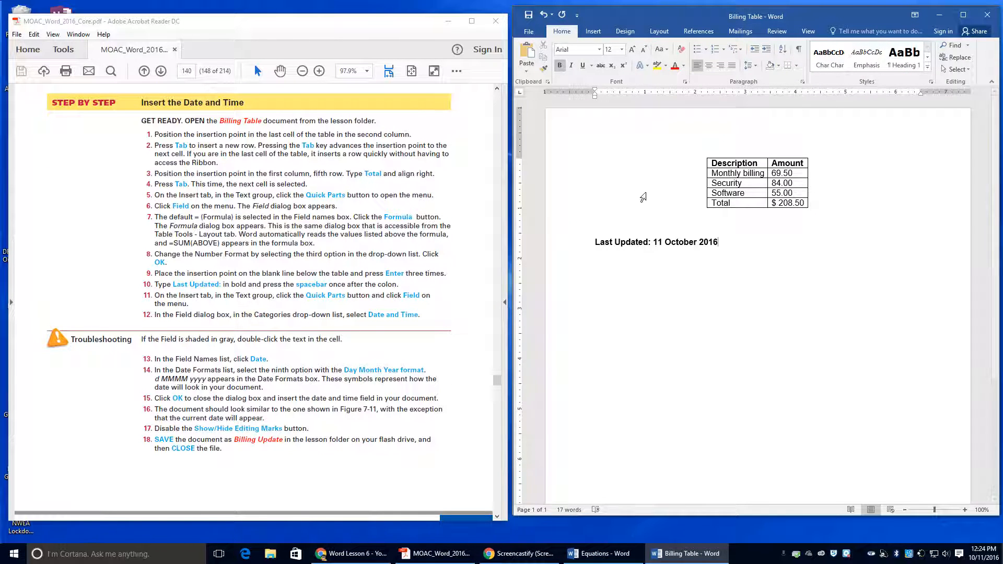
Step: Start saving the document as a new file and set the destination to the Lesson 7 folder
{"action": "scroll", "coordinate": [318, 388], "scroll_direction": "down", "scroll_amount": 3}
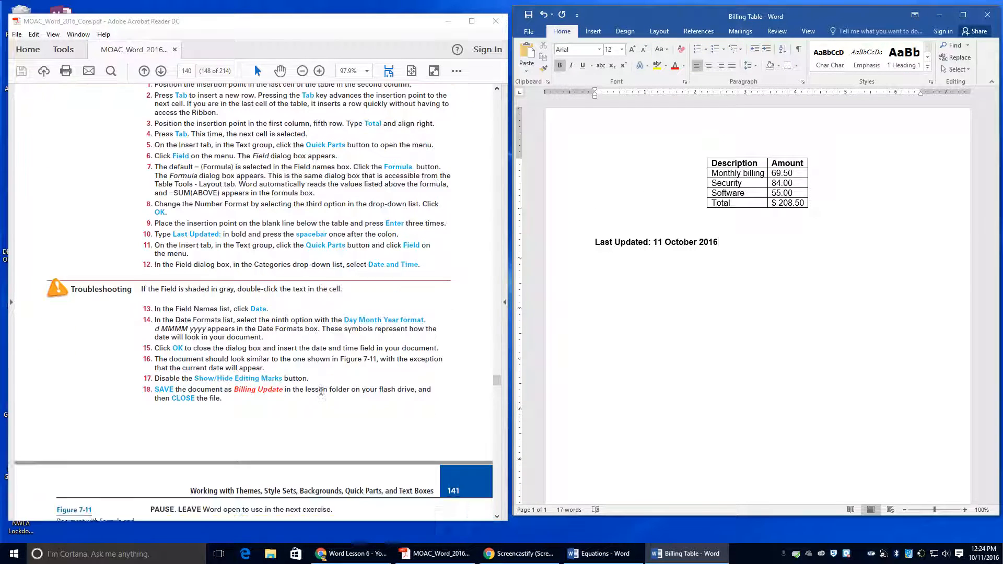
{"action": "scroll", "coordinate": [321, 396], "scroll_direction": "up", "scroll_amount": 1}
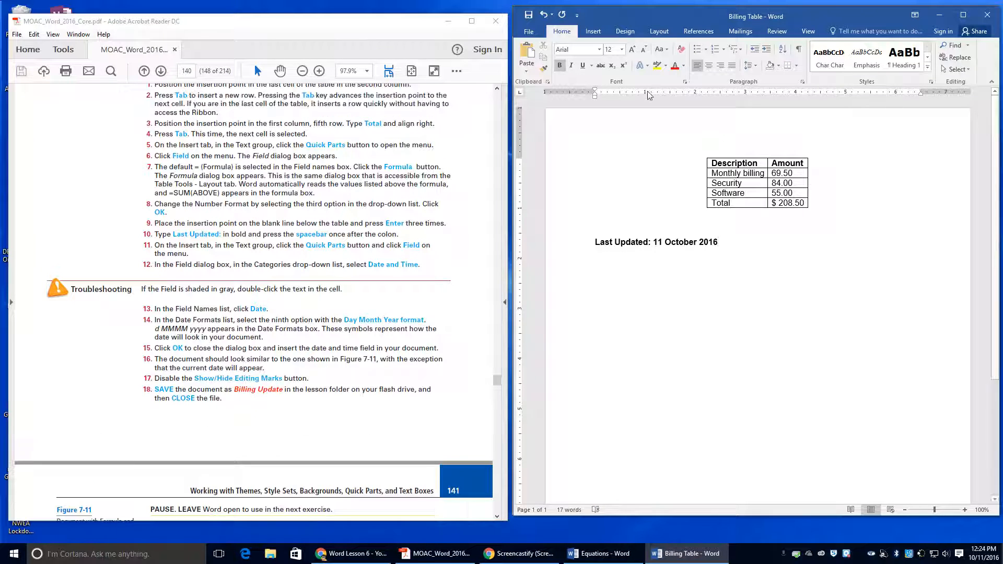
{"action": "left_click", "coordinate": [527, 30]}
{"action": "left_click", "coordinate": [548, 133]}
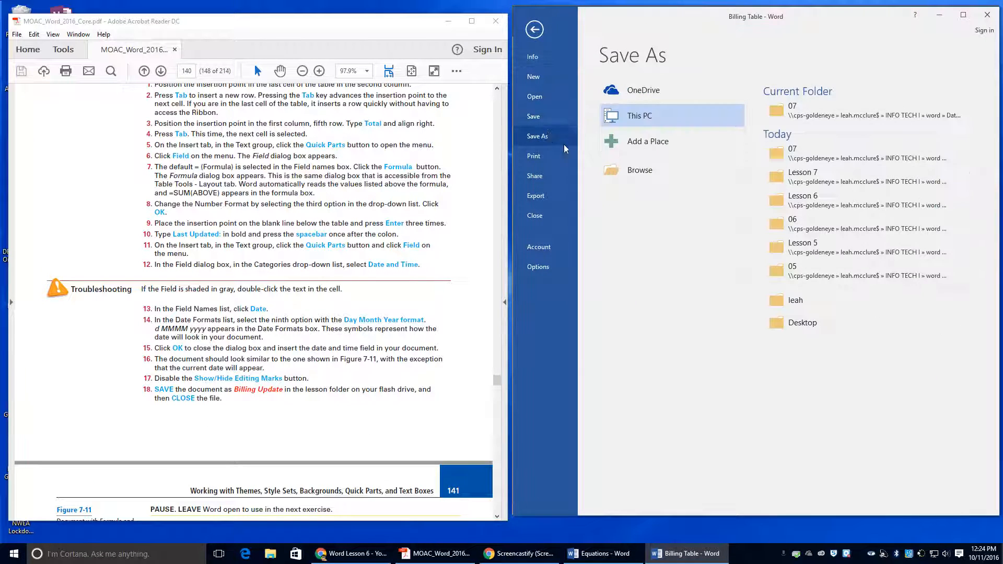
{"action": "left_click", "coordinate": [800, 111]}
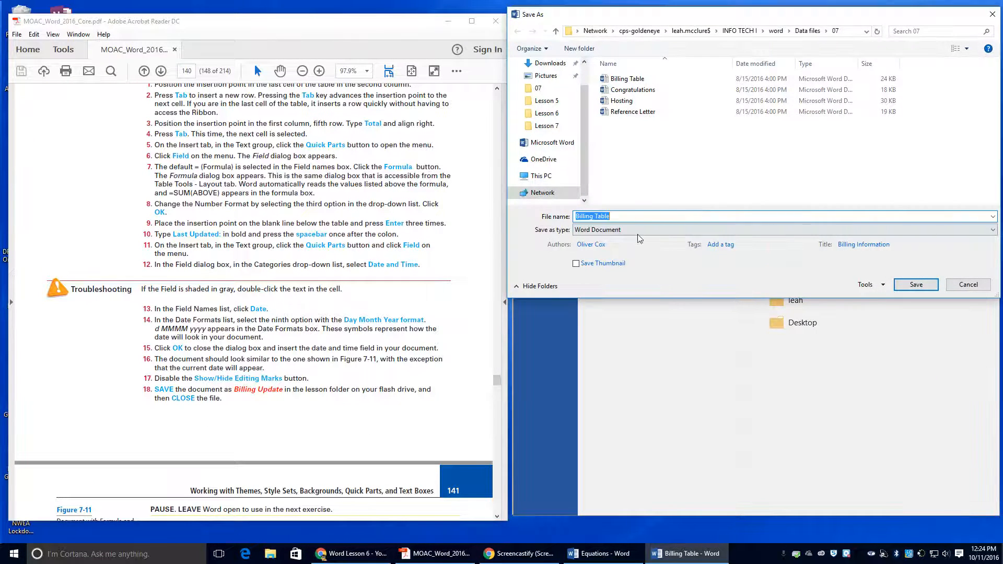
{"action": "left_click", "coordinate": [776, 30]}
{"action": "double_click", "coordinate": [622, 111]}
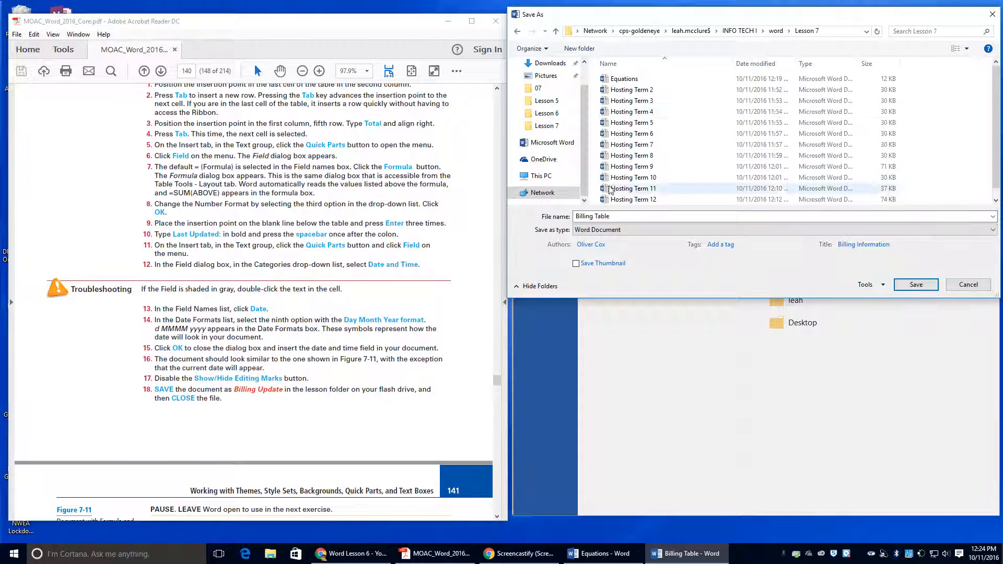
Step: Name the file Billing Update and save it as a Word document
{"action": "left_click", "coordinate": [597, 218]}
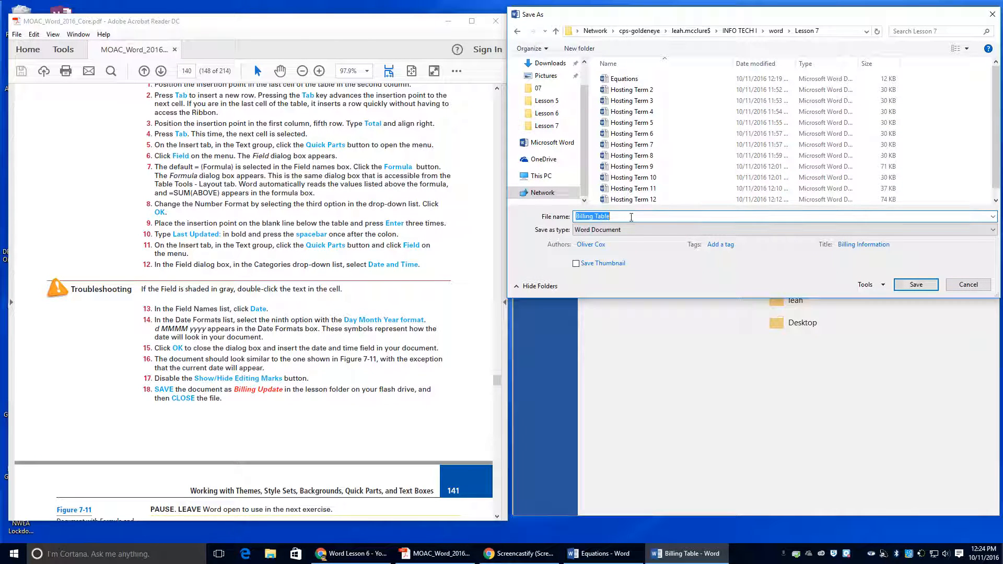
{"action": "left_click_drag", "start_coordinate": [610, 219], "coordinate": [590, 219]}
{"action": "type", "text": "g Upda"}
{"action": "type", "text": "te"}
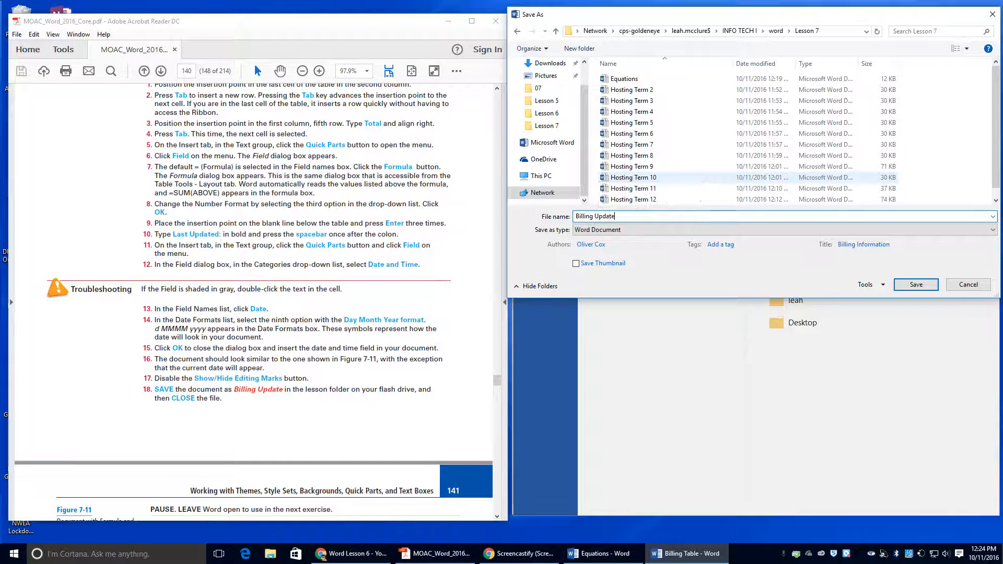
{"action": "scroll", "coordinate": [450, 231], "scroll_direction": "down", "scroll_amount": 2}
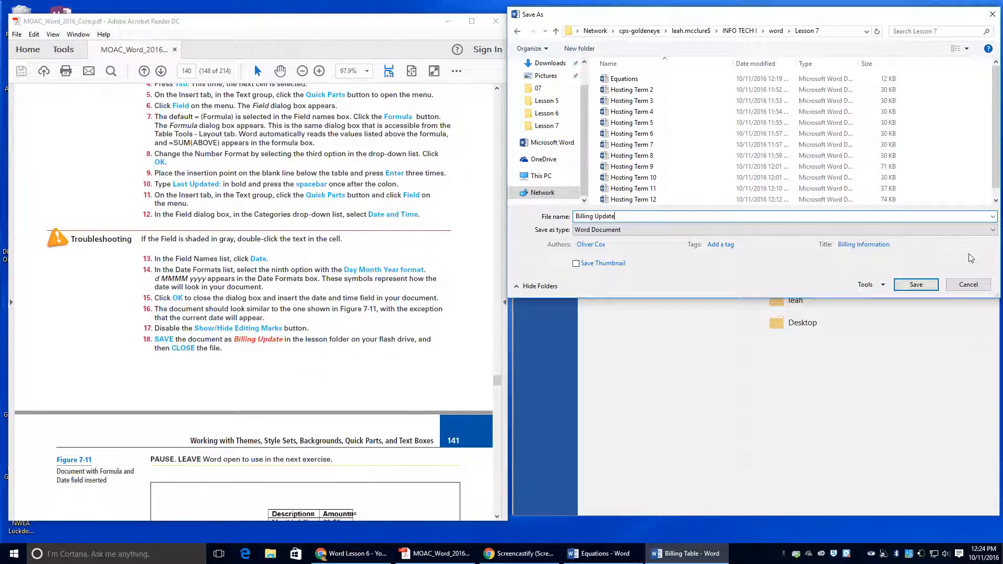
{"action": "left_click", "coordinate": [916, 285]}
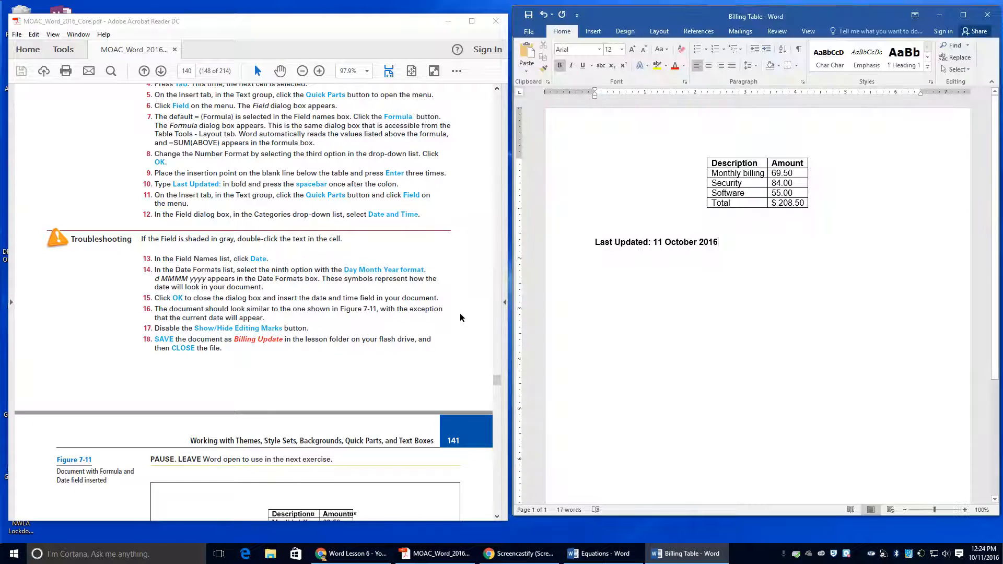
Step: Compare the document with Figure 7-11 and remove the bold formatting from the date field after Last Updated:
{"action": "scroll", "coordinate": [460, 313], "scroll_direction": "down", "scroll_amount": 4}
{"action": "scroll", "coordinate": [460, 313], "scroll_direction": "down", "scroll_amount": 2}
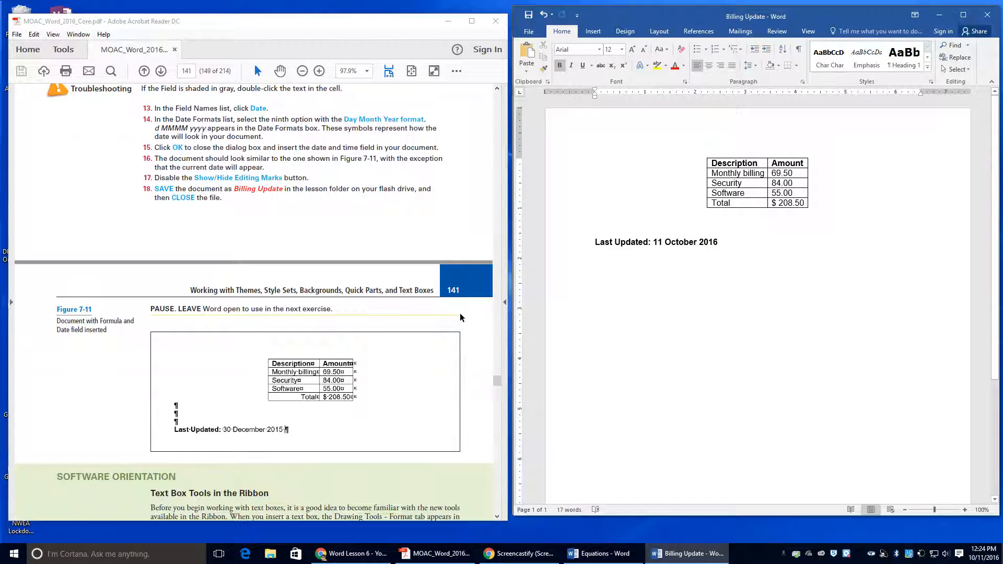
{"action": "left_click", "coordinate": [671, 268]}
{"action": "double_click", "coordinate": [658, 242]}
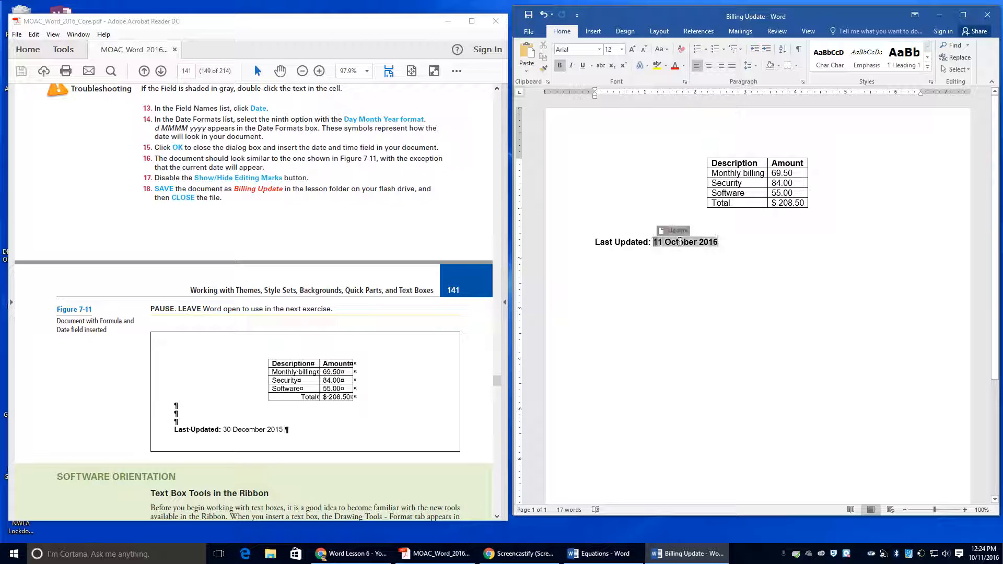
{"action": "left_click", "coordinate": [560, 66]}
{"action": "left_click", "coordinate": [615, 261]}
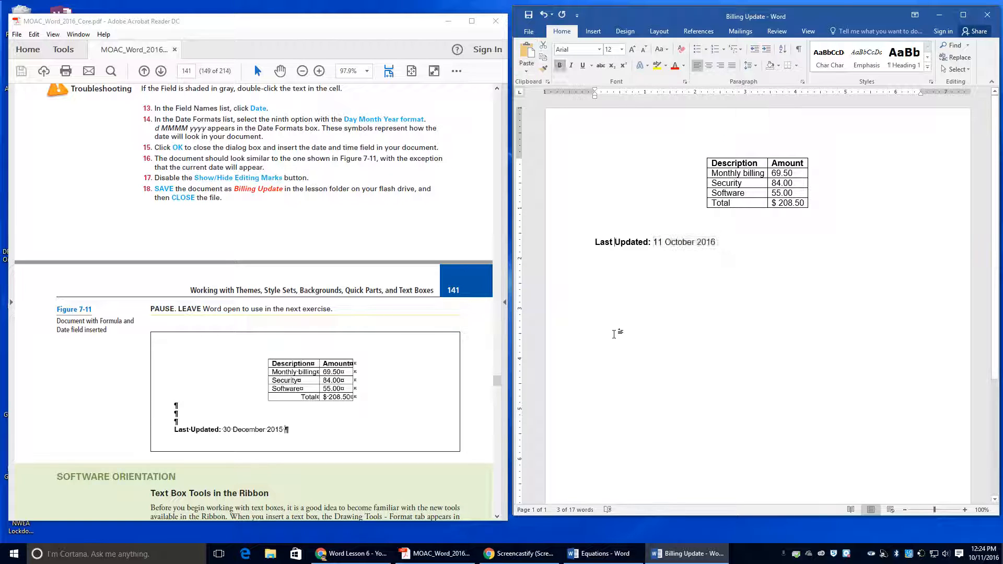
Step: Read through the textbook's text box section and the steps of the Insert a Text Box exercise
{"action": "scroll", "coordinate": [347, 386], "scroll_direction": "down", "scroll_amount": 3}
{"action": "scroll", "coordinate": [349, 382], "scroll_direction": "down", "scroll_amount": 5}
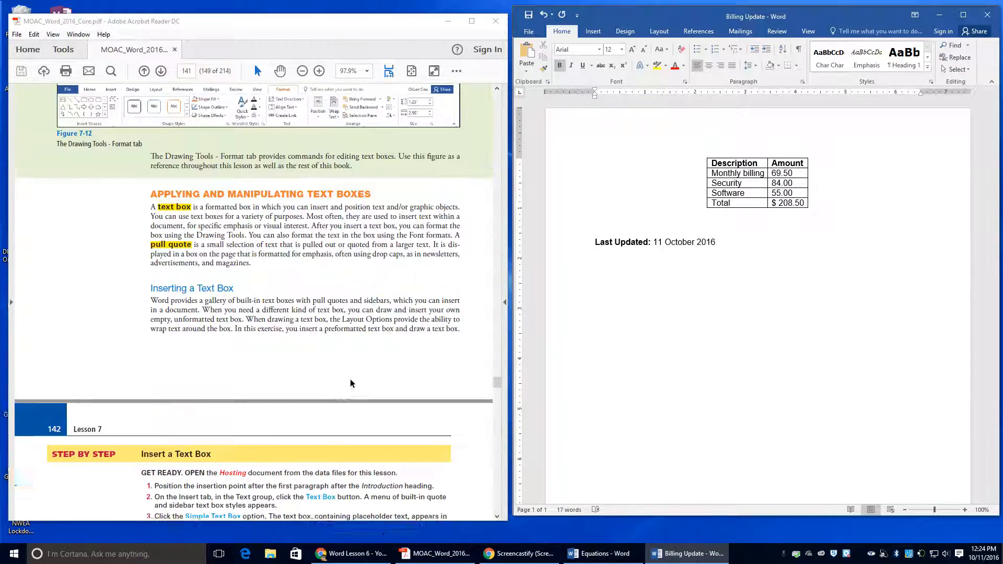
{"action": "scroll", "coordinate": [351, 378], "scroll_direction": "up", "scroll_amount": 3}
{"action": "scroll", "coordinate": [353, 378], "scroll_direction": "up", "scroll_amount": 4}
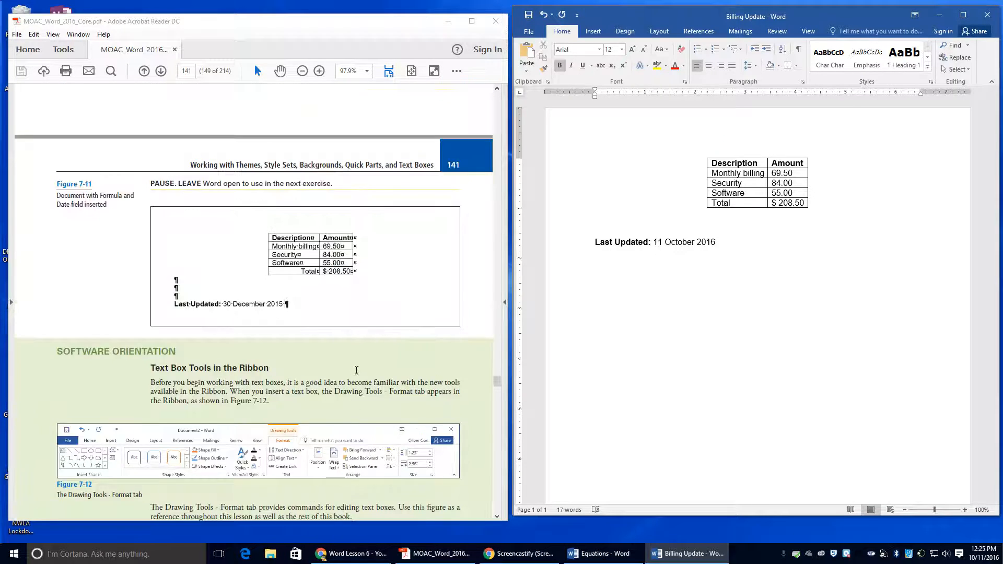
{"action": "scroll", "coordinate": [356, 372], "scroll_direction": "up", "scroll_amount": 2}
{"action": "scroll", "coordinate": [358, 370], "scroll_direction": "down", "scroll_amount": 9}
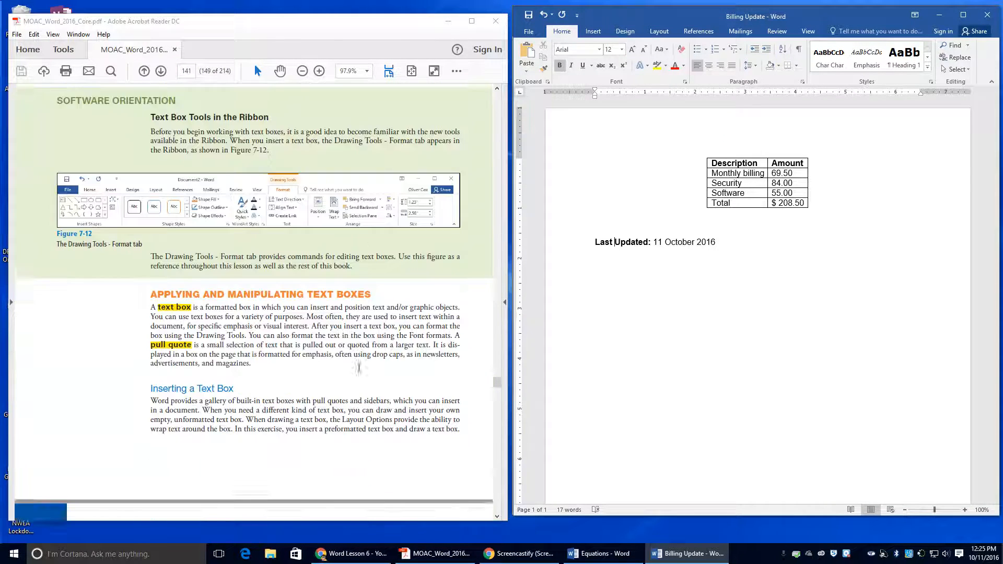
{"action": "scroll", "coordinate": [359, 368], "scroll_direction": "down", "scroll_amount": 3}
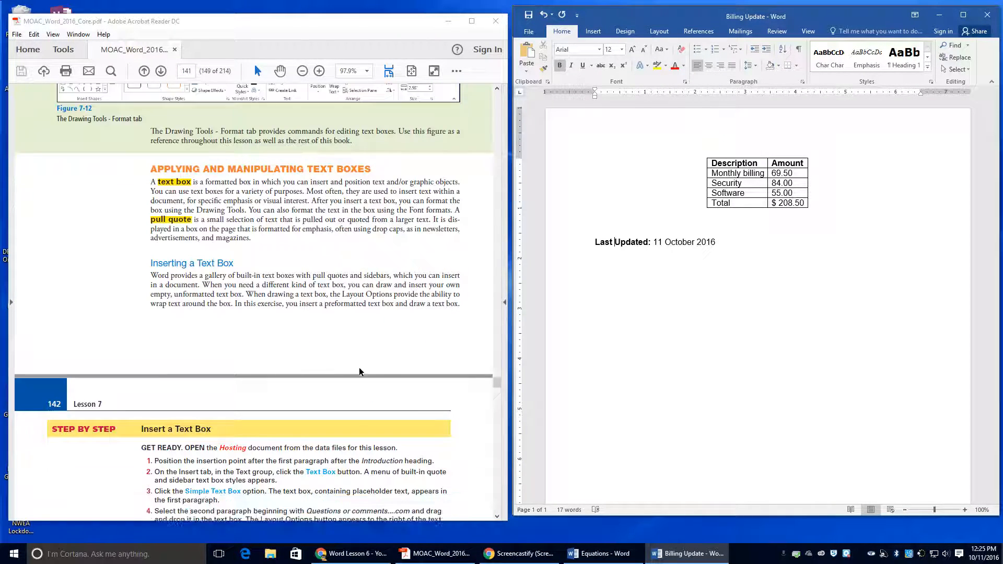
{"action": "scroll", "coordinate": [359, 369], "scroll_direction": "down", "scroll_amount": 4}
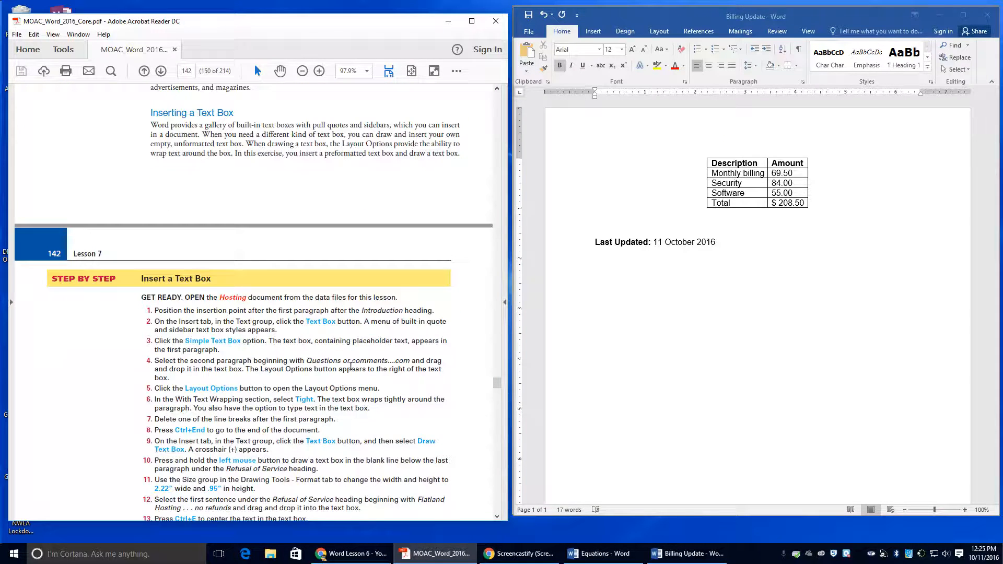
{"action": "scroll", "coordinate": [351, 366], "scroll_direction": "down", "scroll_amount": 11}
{"action": "scroll", "coordinate": [403, 354], "scroll_direction": "up", "scroll_amount": 8}
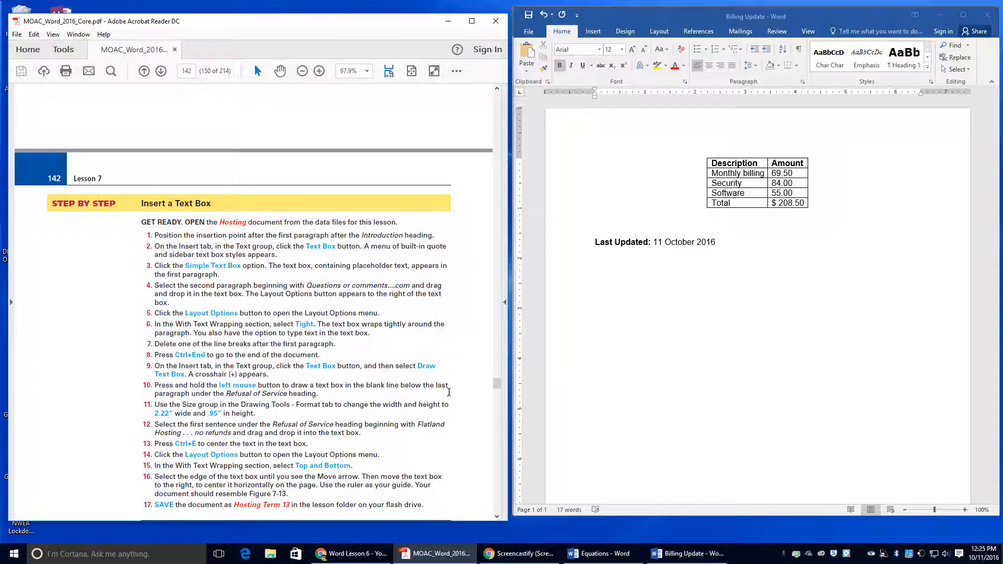
Step: Open the recently used Hosting document and place its window beside the textbook PDF
{"action": "left_click", "coordinate": [530, 33]}
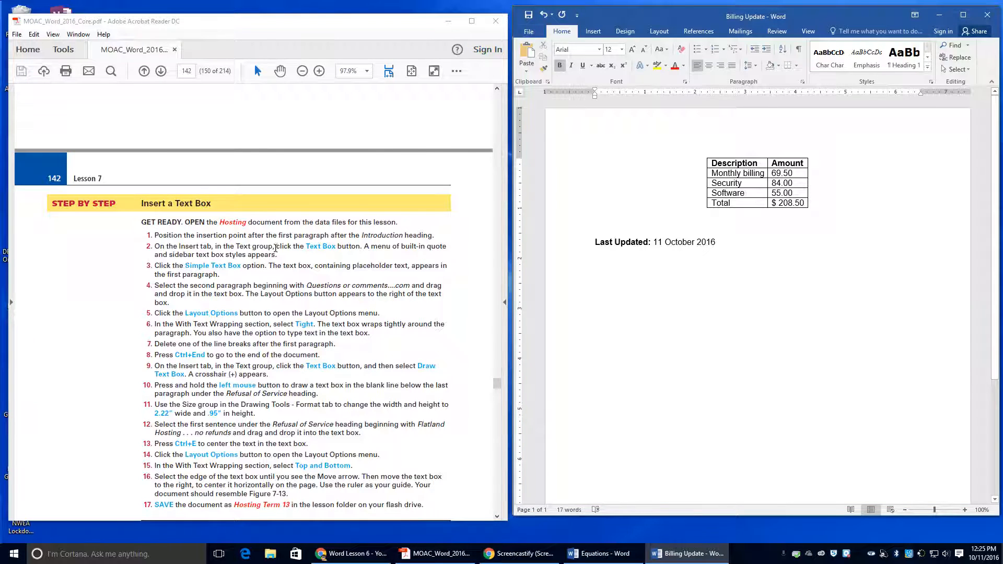
{"action": "scroll", "coordinate": [305, 252], "scroll_direction": "up", "scroll_amount": 20}
{"action": "scroll", "coordinate": [304, 252], "scroll_direction": "down", "scroll_amount": 10}
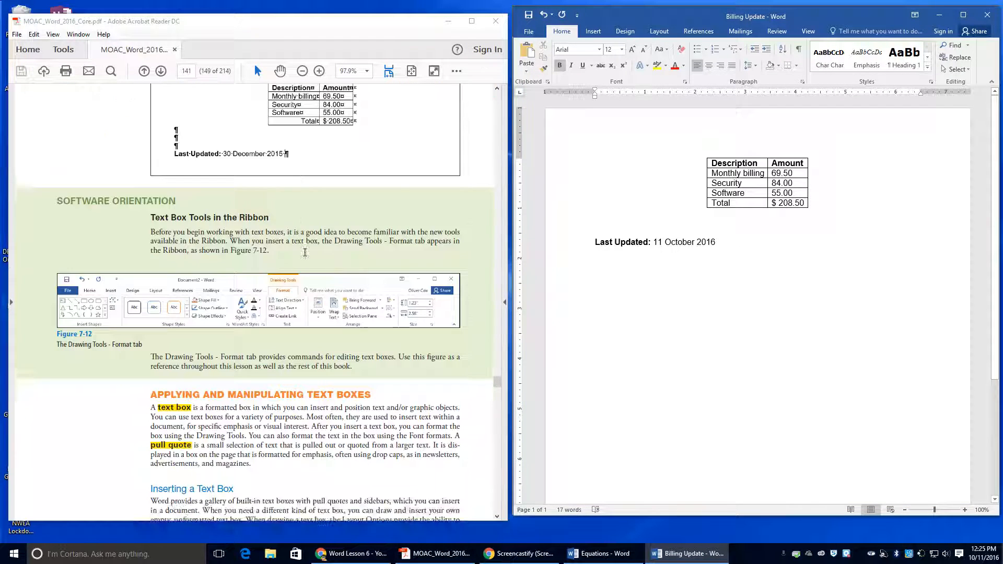
{"action": "left_click", "coordinate": [530, 32]}
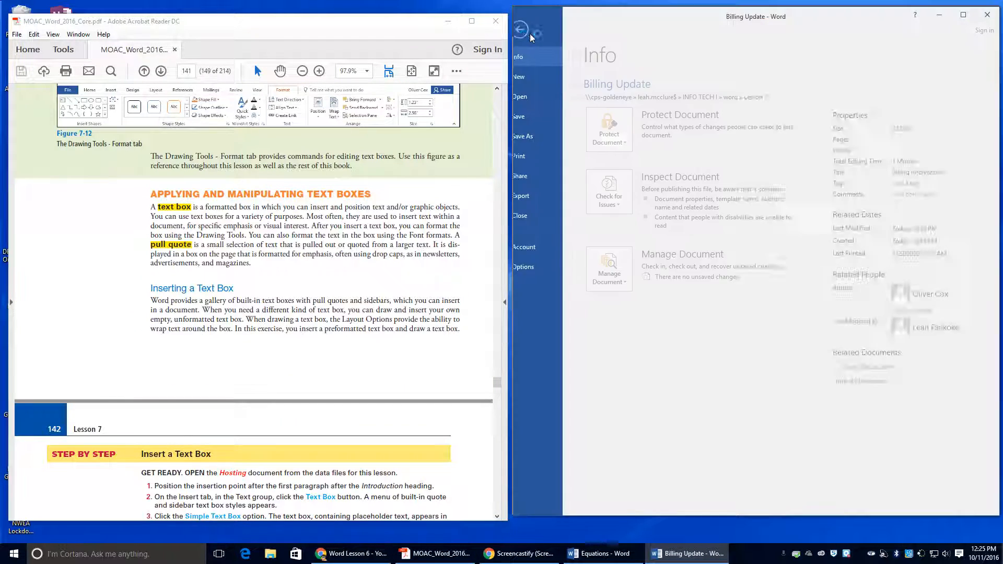
{"action": "left_click", "coordinate": [551, 98]}
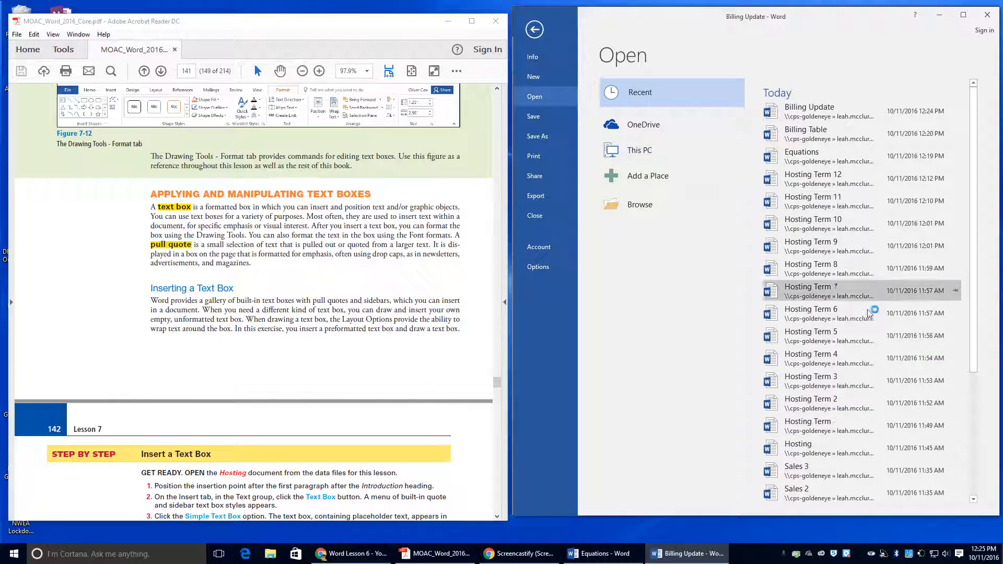
{"action": "left_click", "coordinate": [842, 445]}
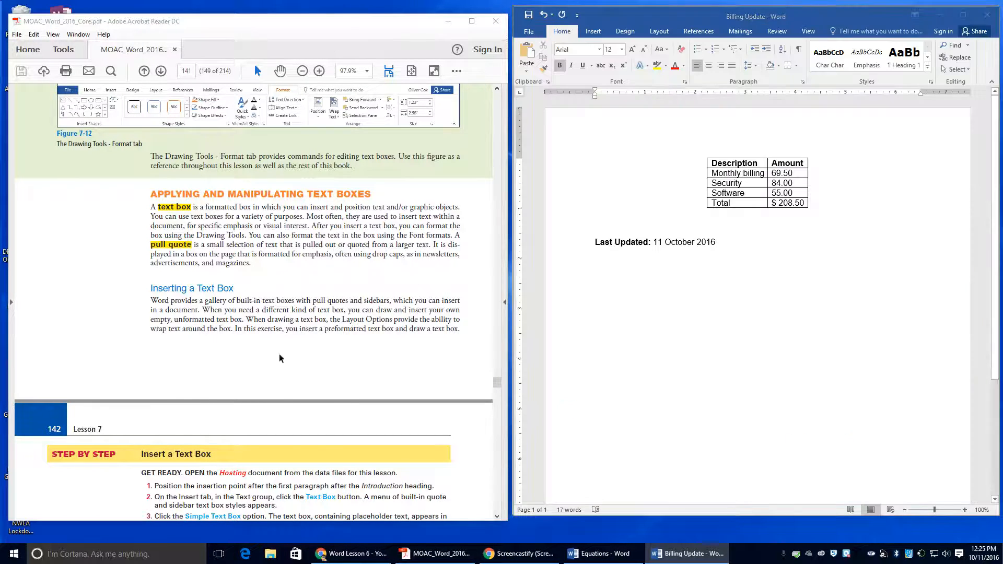
{"action": "left_click_drag", "start_coordinate": [308, 8], "coordinate": [1001, 16]}
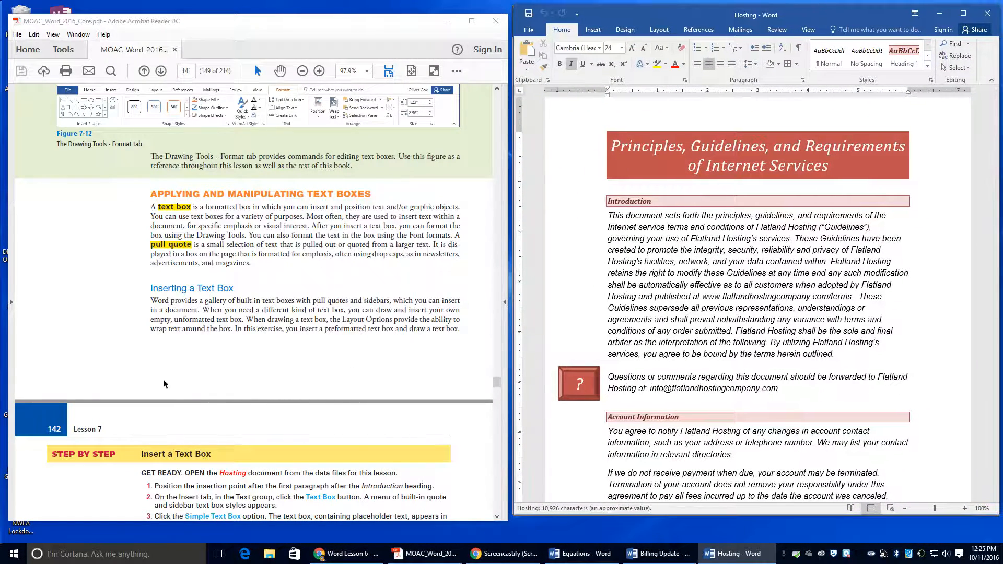
Step: Insert a Simple Text Box with the insertion point at the start of the first paragraph under the Introduction heading
{"action": "scroll", "coordinate": [173, 373], "scroll_direction": "down", "scroll_amount": 2}
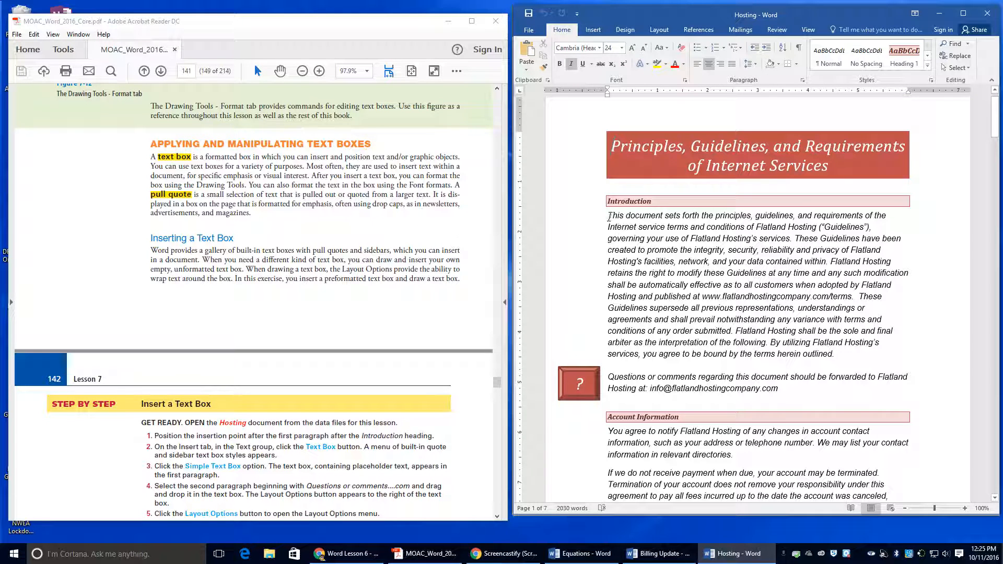
{"action": "left_click", "coordinate": [609, 216]}
{"action": "scroll", "coordinate": [212, 468], "scroll_direction": "down", "scroll_amount": 2}
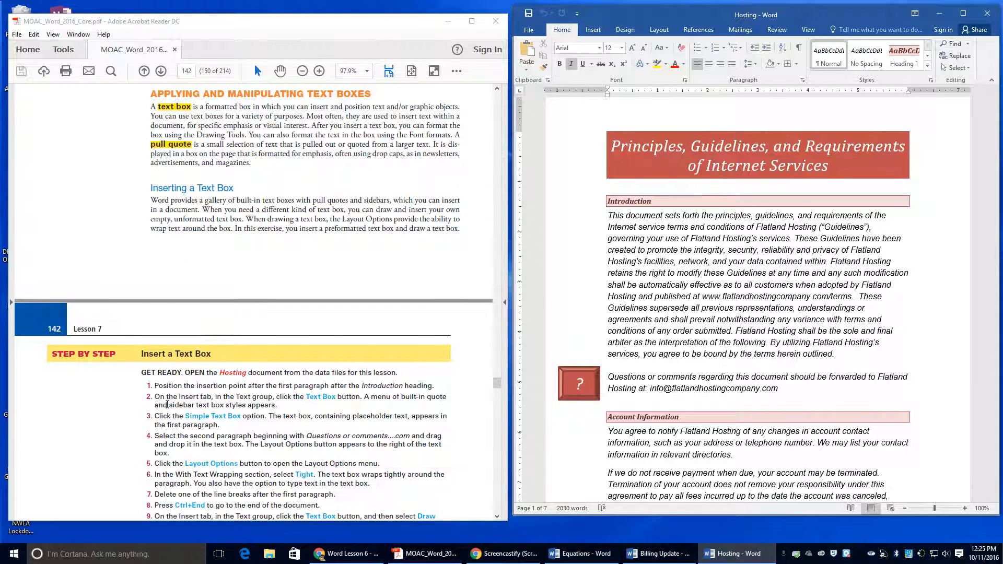
{"action": "left_click", "coordinate": [600, 31]}
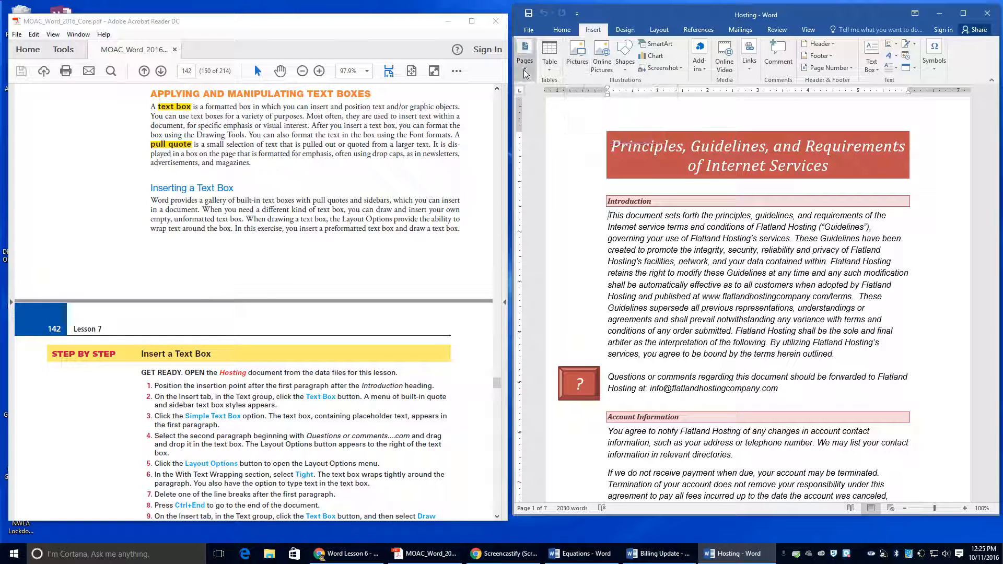
{"action": "left_click", "coordinate": [872, 68]}
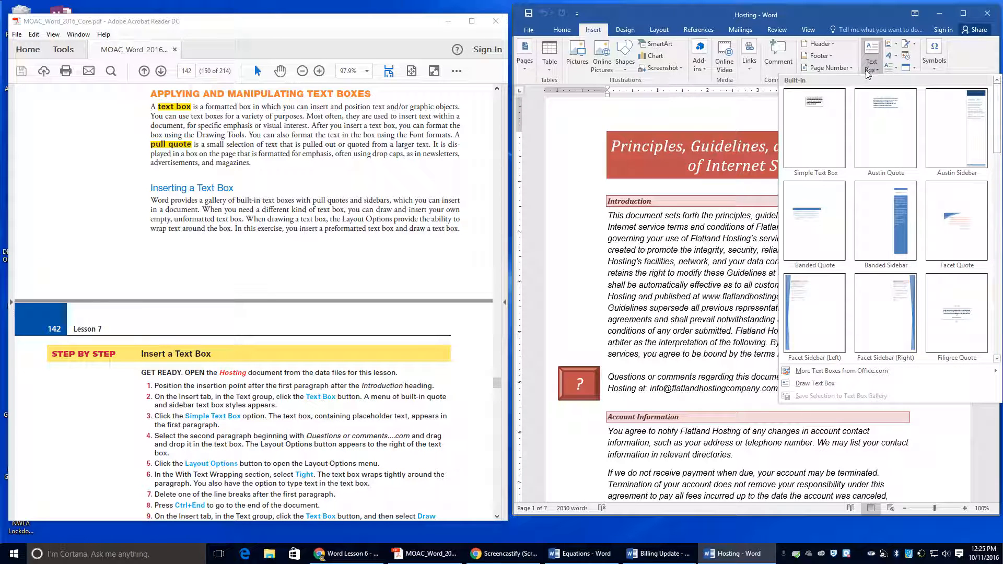
{"action": "left_click", "coordinate": [812, 130]}
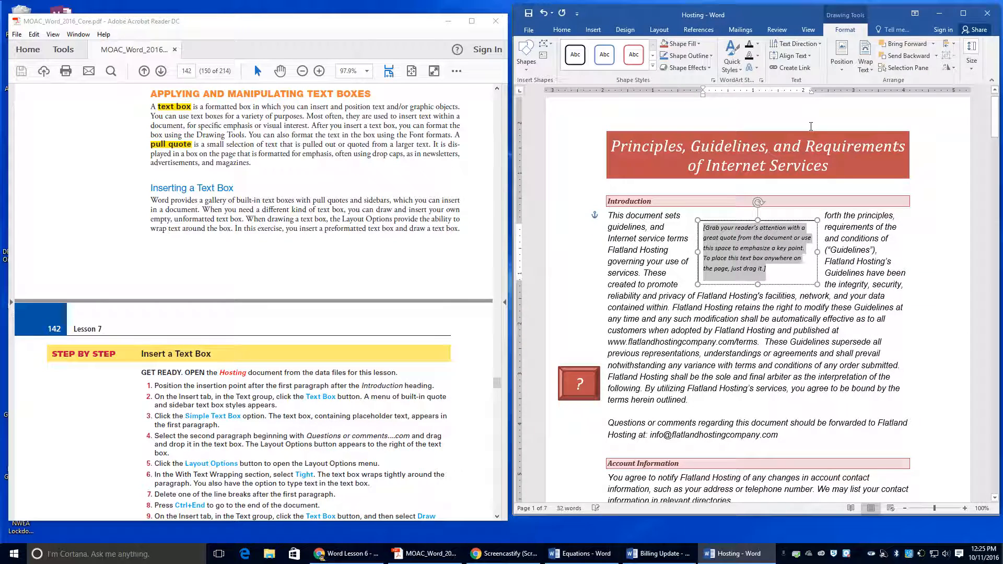
Step: Move the paragraph beginning with Questions or comments into the new text box, replacing its placeholder text
{"action": "scroll", "coordinate": [211, 423], "scroll_direction": "down", "scroll_amount": 3}
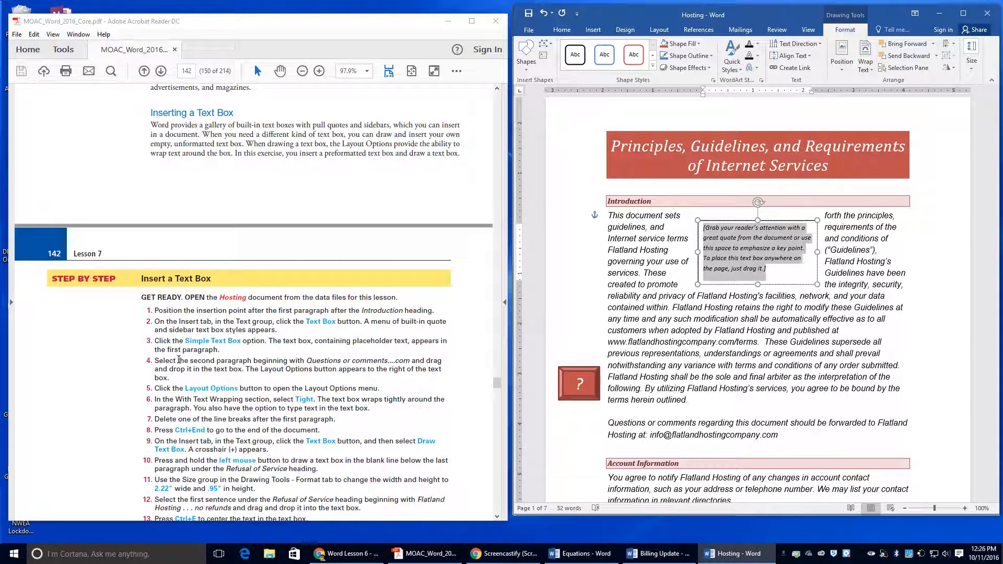
{"action": "scroll", "coordinate": [600, 386], "scroll_direction": "down", "scroll_amount": 1}
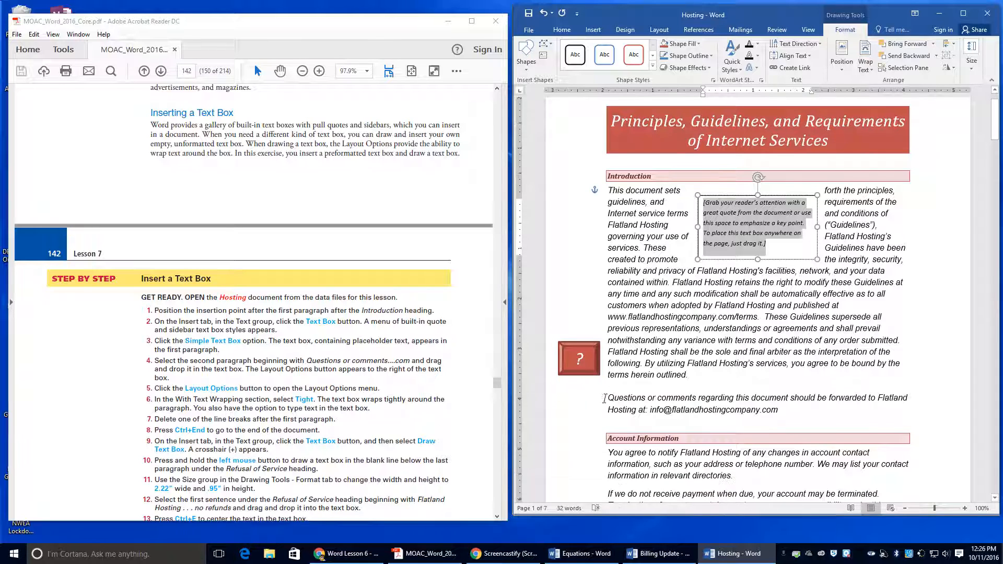
{"action": "left_click_drag", "start_coordinate": [604, 399], "coordinate": [781, 412]}
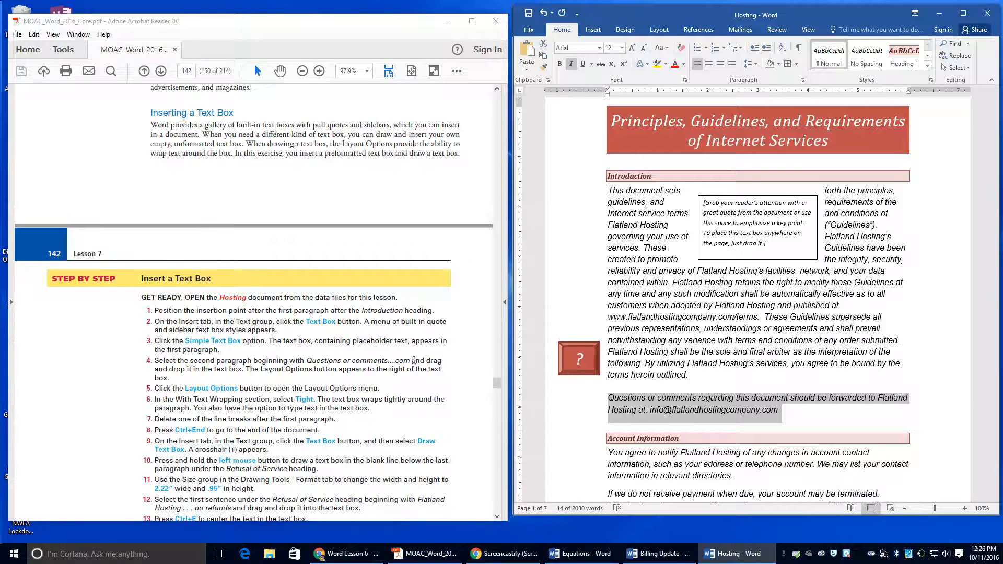
{"action": "left_click_drag", "start_coordinate": [673, 408], "coordinate": [732, 220]}
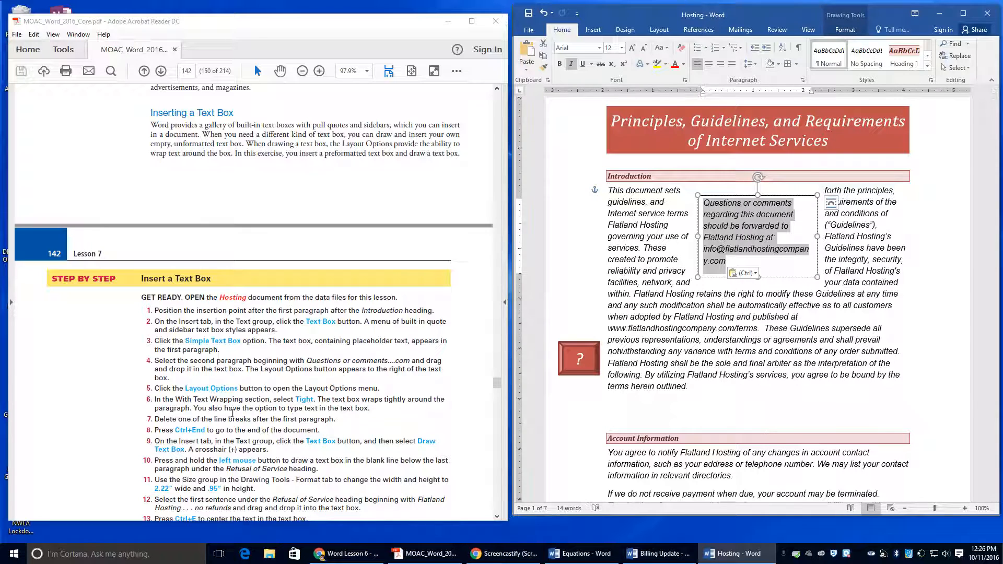
{"action": "scroll", "coordinate": [178, 400], "scroll_direction": "down", "scroll_amount": 1}
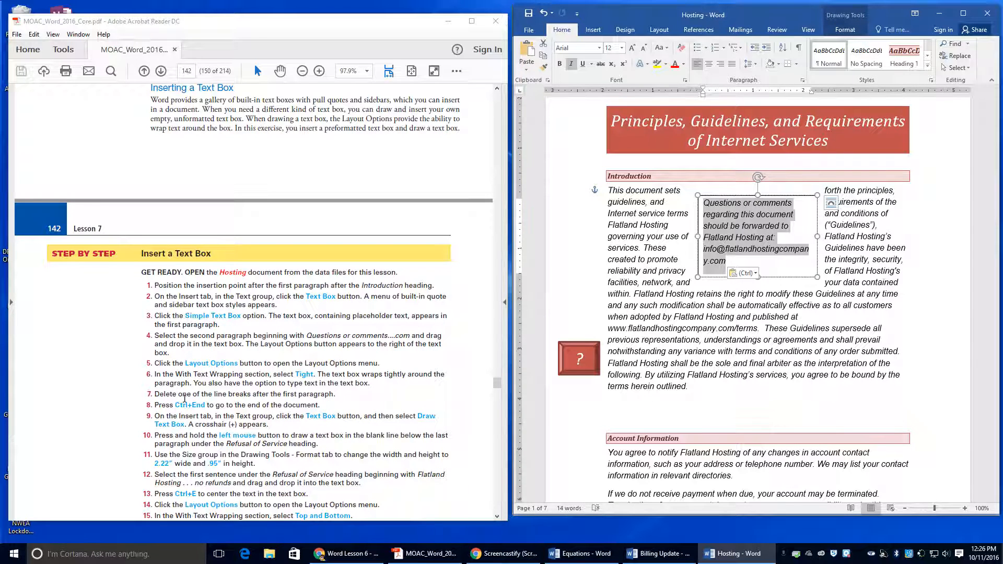
{"action": "scroll", "coordinate": [186, 398], "scroll_direction": "down", "scroll_amount": 1}
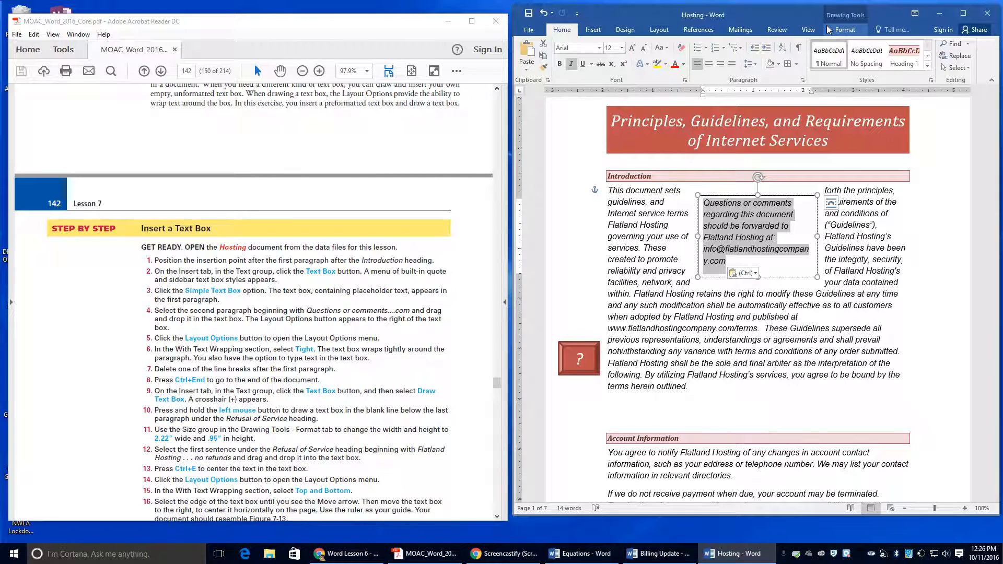
Step: Apply Tight text wrapping to the text box under the Introduction heading
{"action": "left_click", "coordinate": [830, 204]}
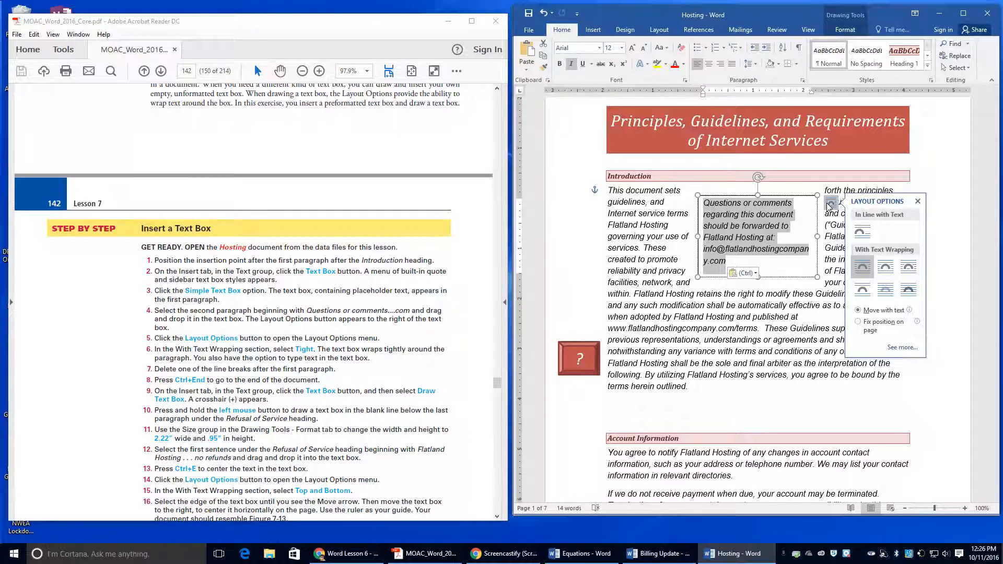
{"action": "left_click", "coordinate": [891, 272]}
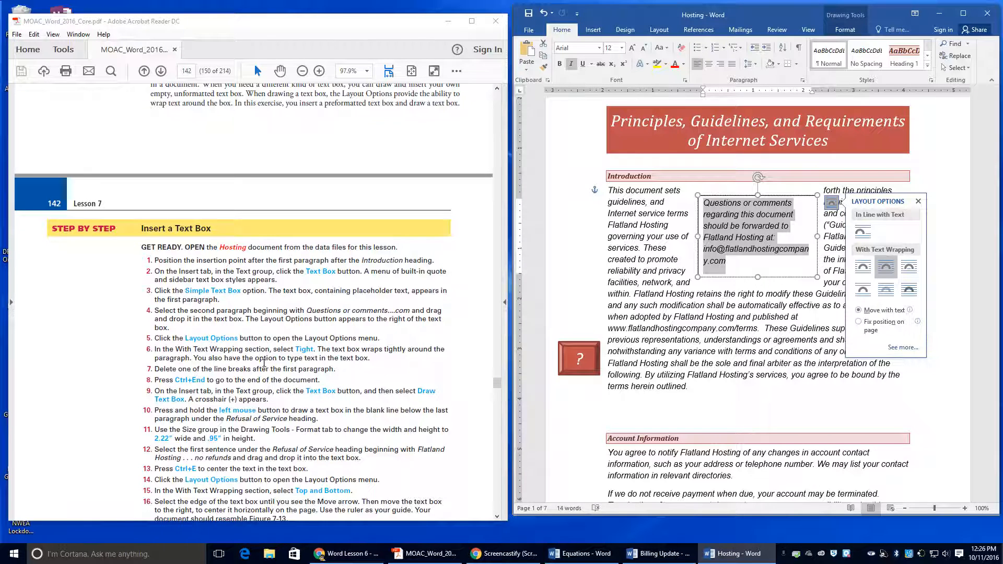
{"action": "left_click", "coordinate": [714, 374]}
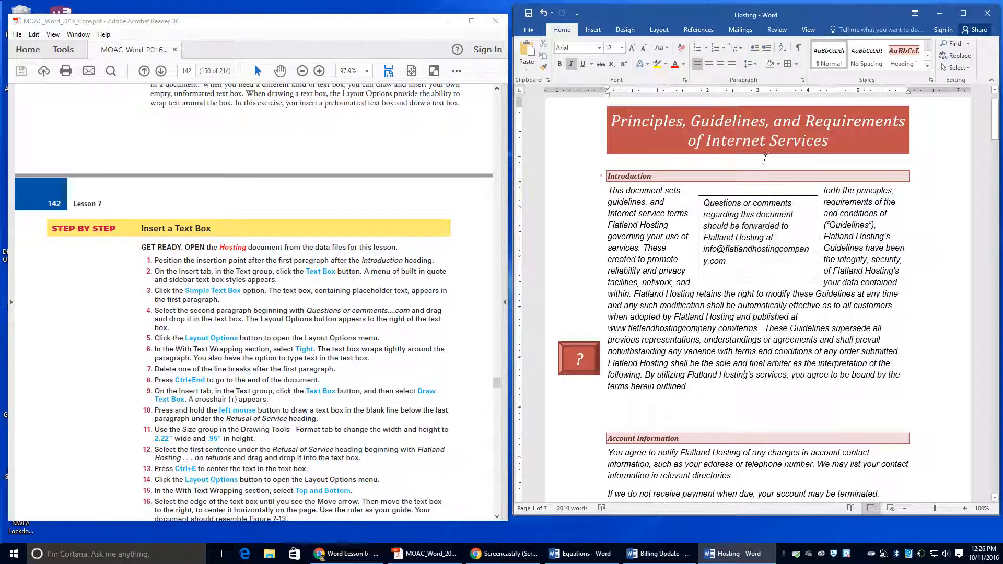
Step: Show the formatting marks and delete one of the line breaks after the first paragraph under Introduction
{"action": "left_click", "coordinate": [799, 48]}
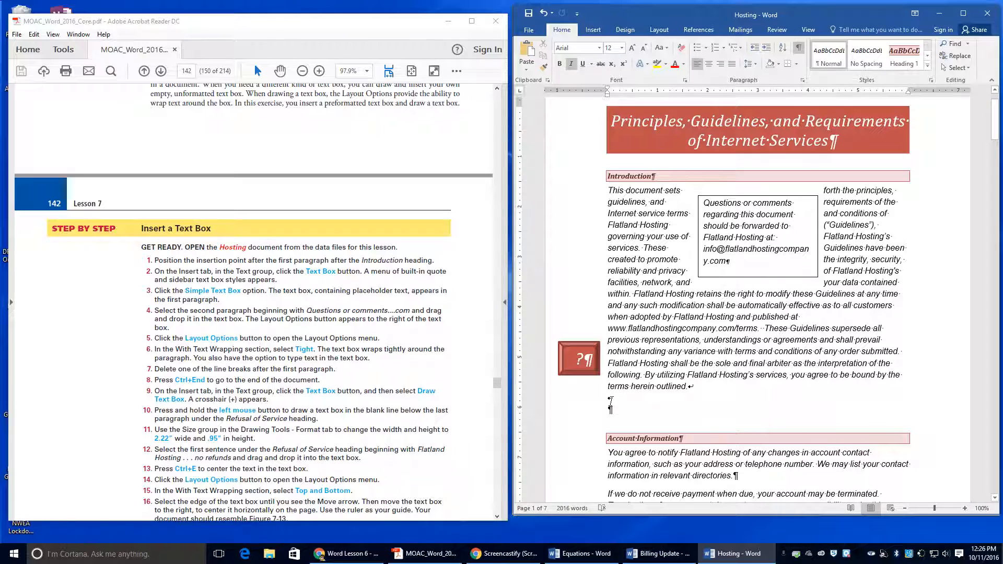
{"action": "key", "text": "Delete"}
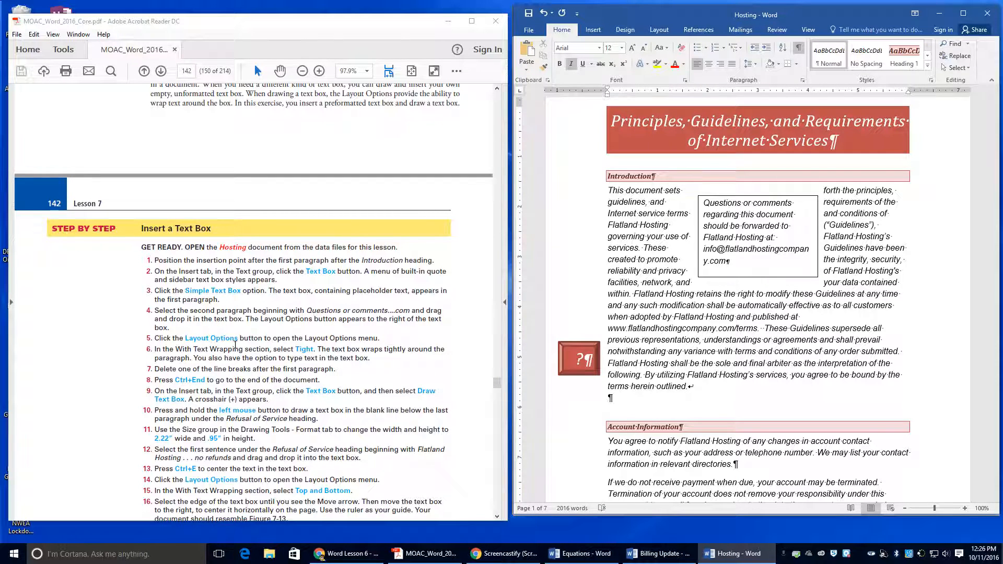
Step: Draw a text box about 2.75" wide and 1.21" high below the last paragraph under Refusal of Service at the document's end
{"action": "key", "text": "ctrl+End"}
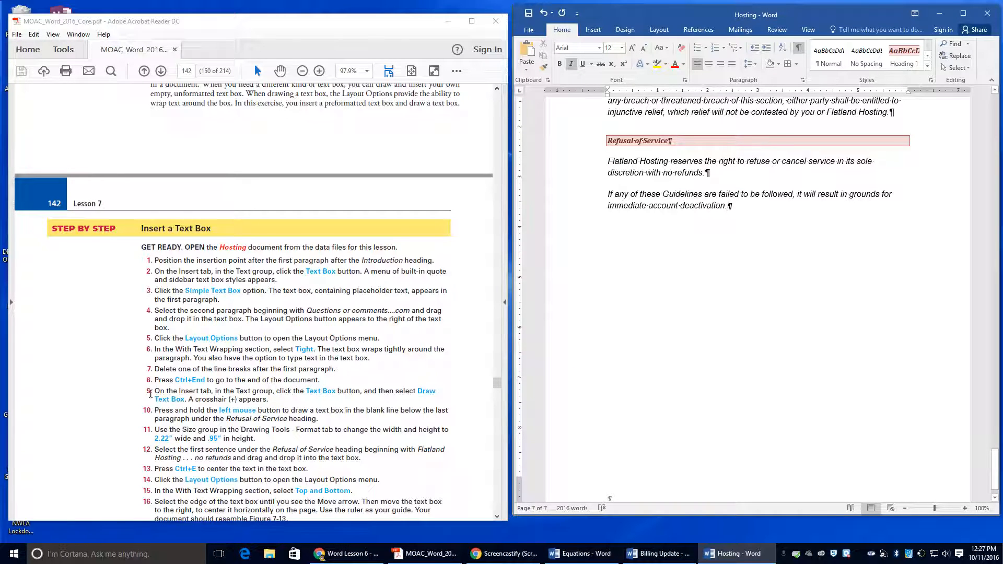
{"action": "left_click_drag", "start_coordinate": [153, 392], "coordinate": [284, 404]}
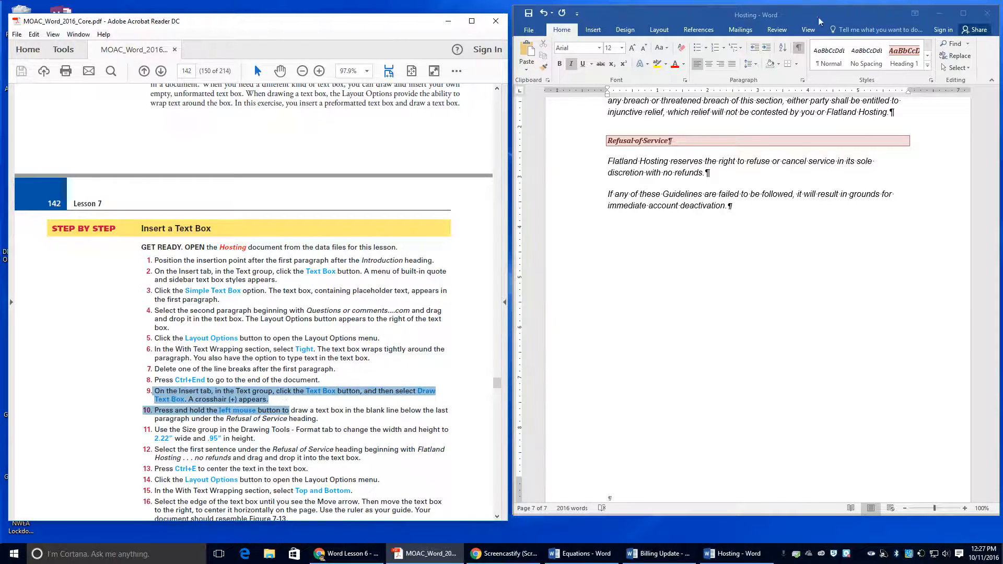
{"action": "left_click", "coordinate": [601, 30]}
{"action": "left_click", "coordinate": [600, 31]}
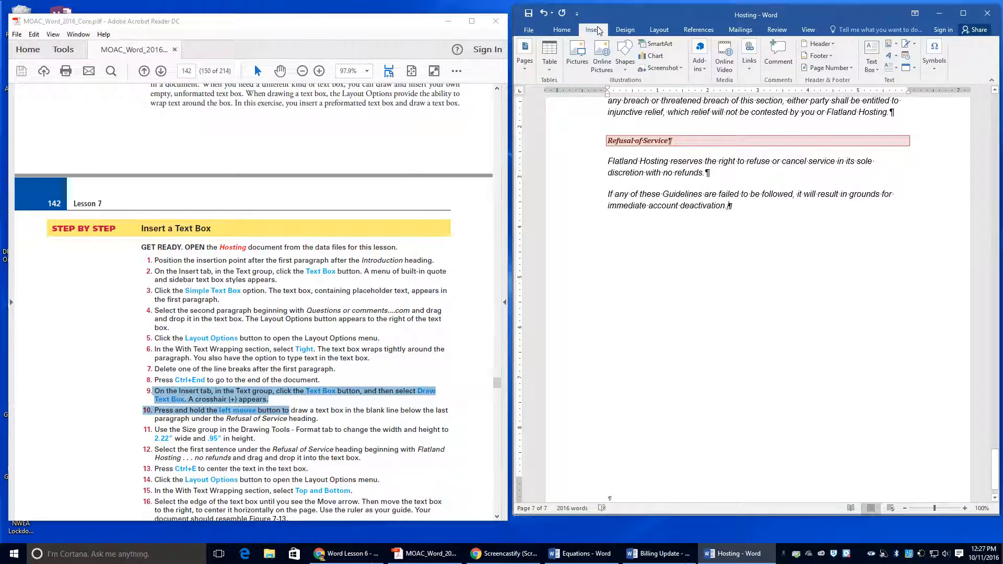
{"action": "left_click", "coordinate": [874, 65]}
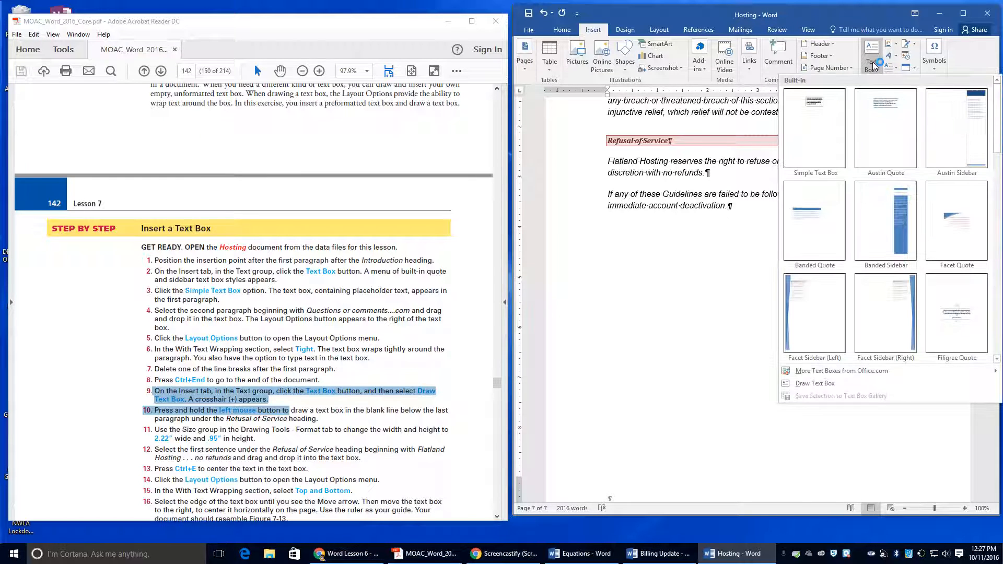
{"action": "left_click", "coordinate": [825, 383]}
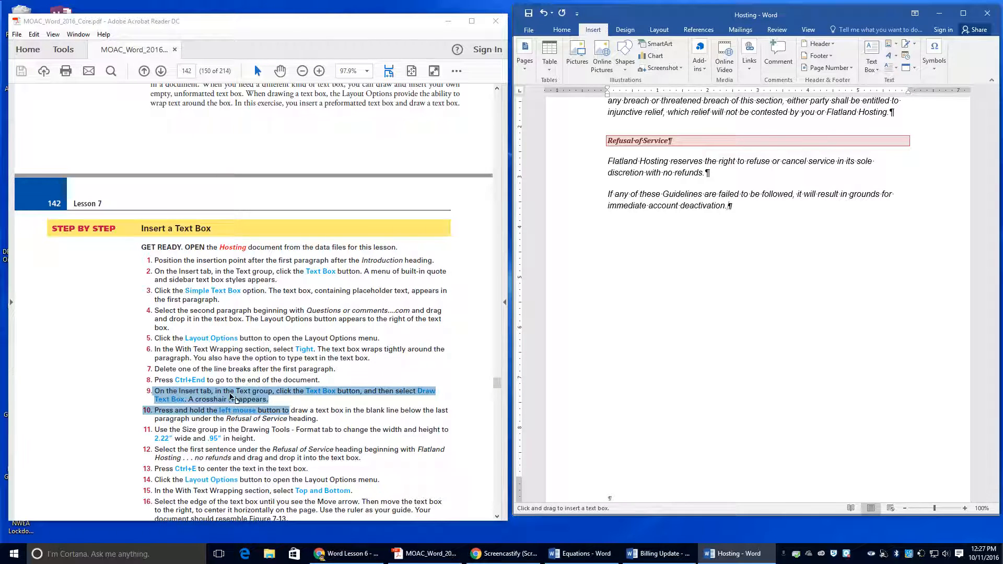
{"action": "left_click", "coordinate": [168, 409]}
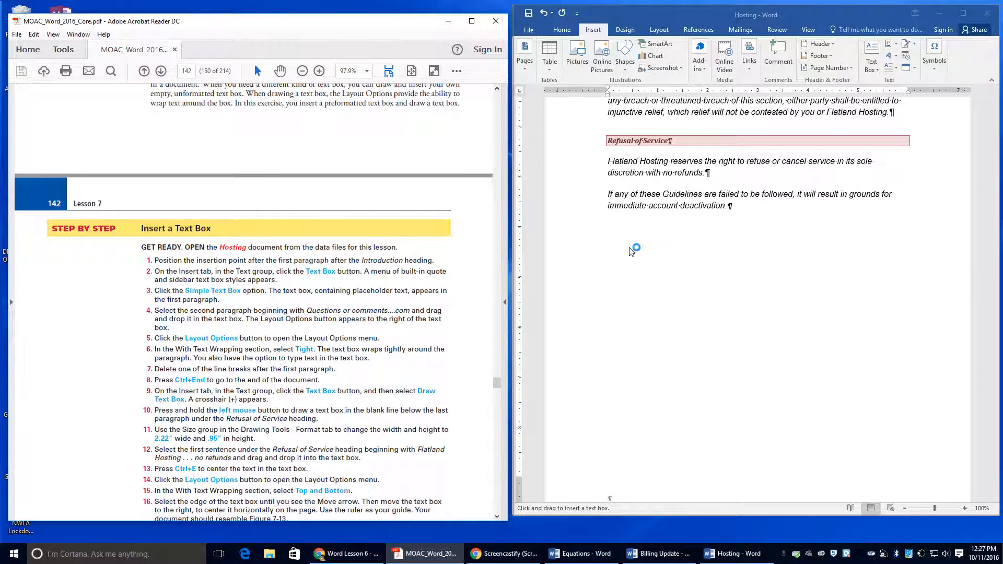
{"action": "left_click", "coordinate": [873, 64]}
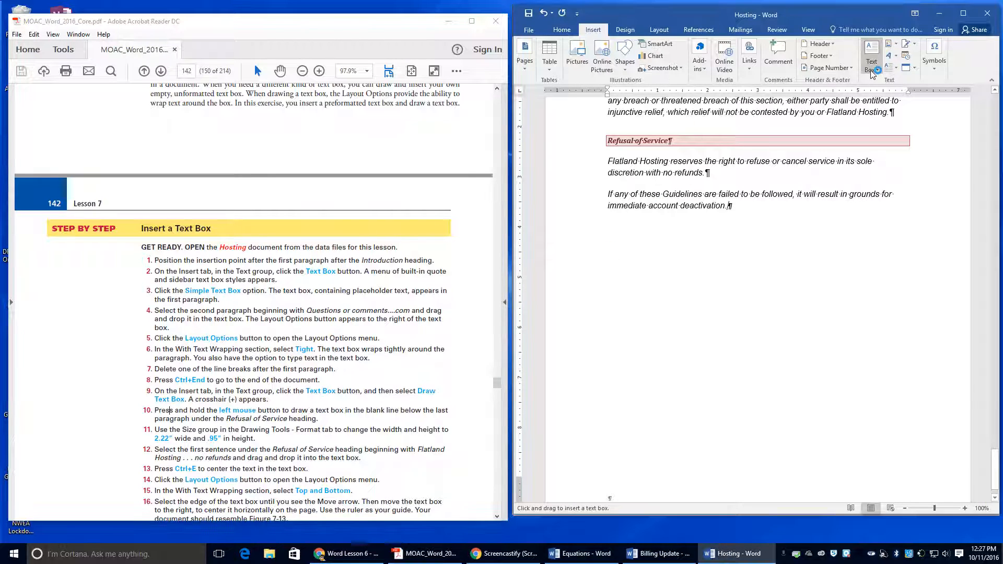
{"action": "left_click", "coordinate": [835, 384]}
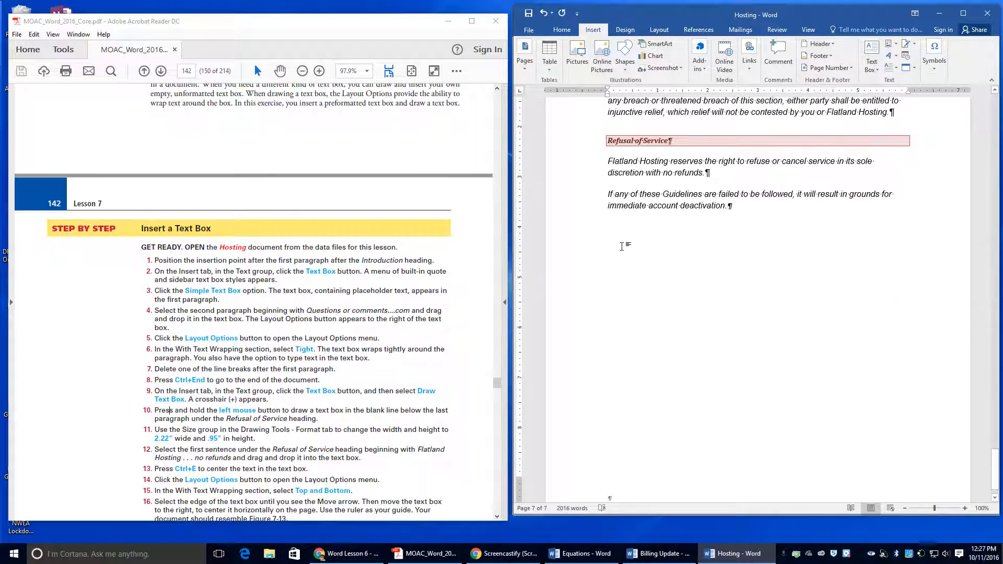
{"action": "left_click", "coordinate": [871, 62]}
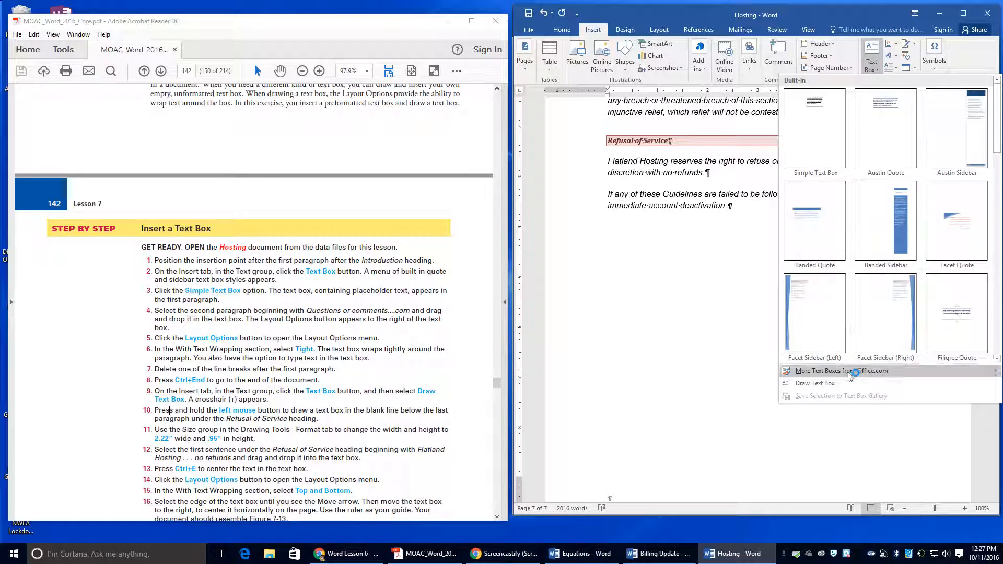
{"action": "left_click", "coordinate": [824, 377]}
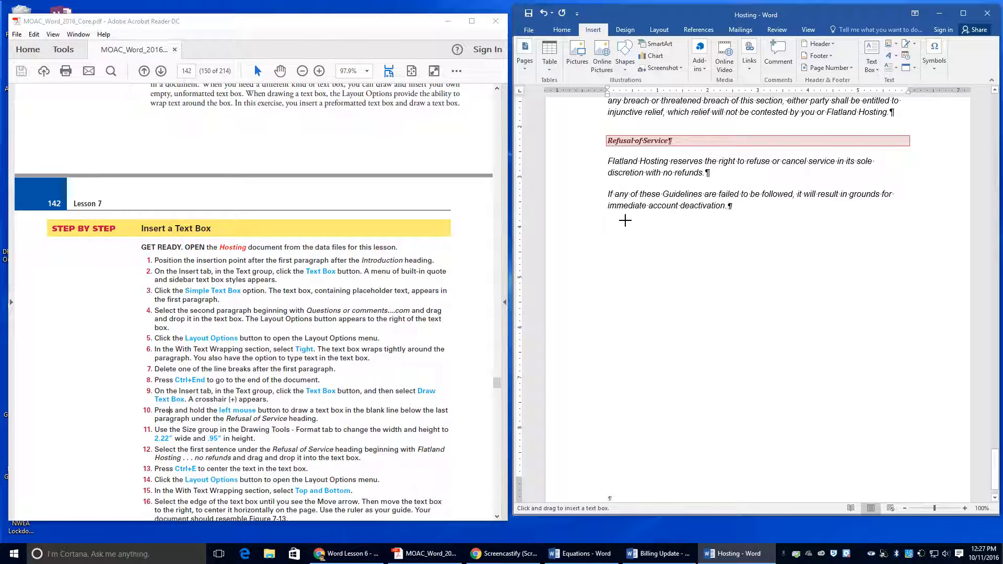
{"action": "mouse_move", "coordinate": [611, 220]}
{"action": "left_mouse_down"}
{"action": "mouse_move", "coordinate": [700, 234]}
{"action": "mouse_move", "coordinate": [750, 282]}
{"action": "left_mouse_up"}
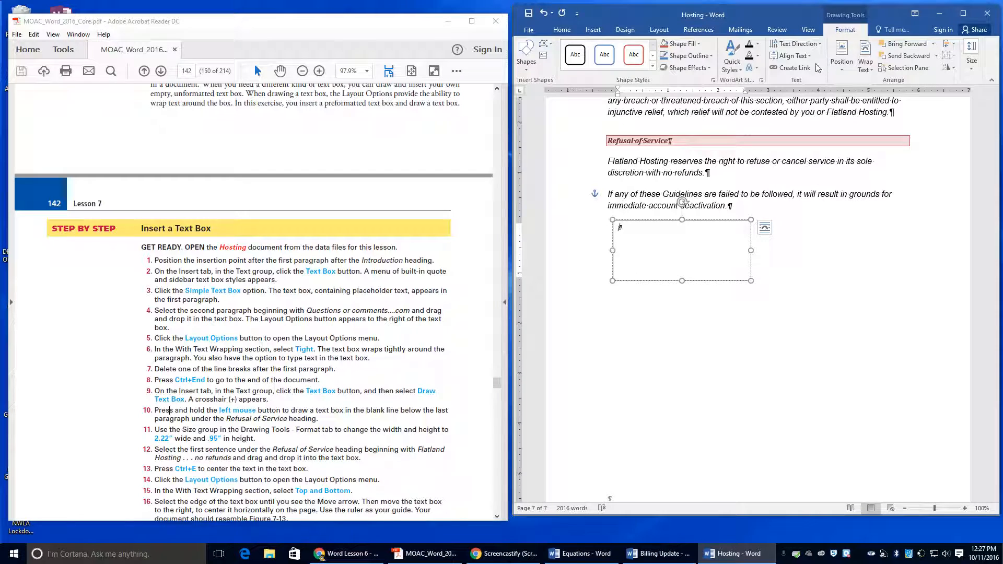
Step: Set the drawn text box's width to 2.22" and its height to .95"
{"action": "left_click", "coordinate": [970, 63]}
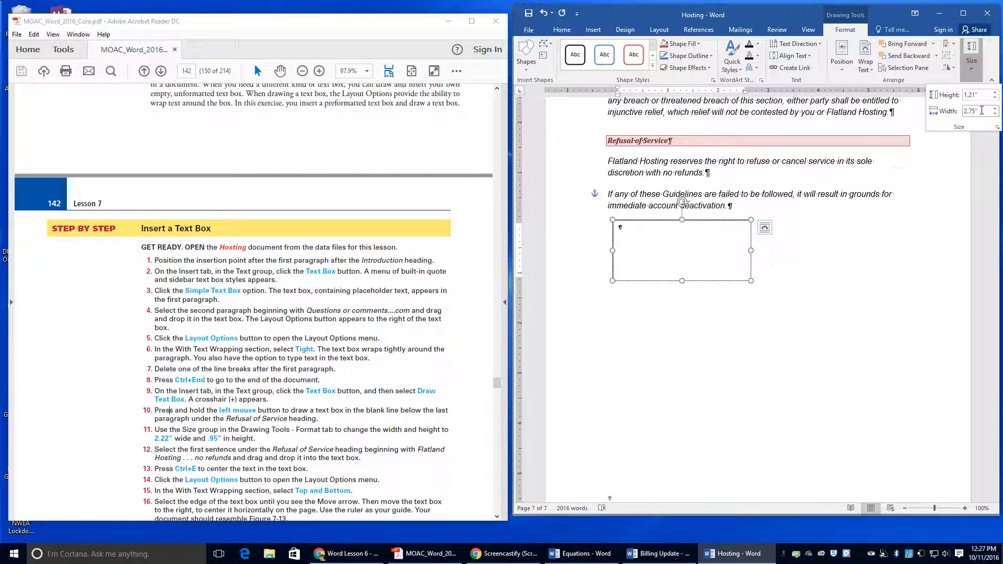
{"action": "triple_click", "coordinate": [972, 108]}
{"action": "type", "text": "2.22"}
{"action": "triple_click", "coordinate": [976, 95]}
{"action": "type", "text": ".95"}
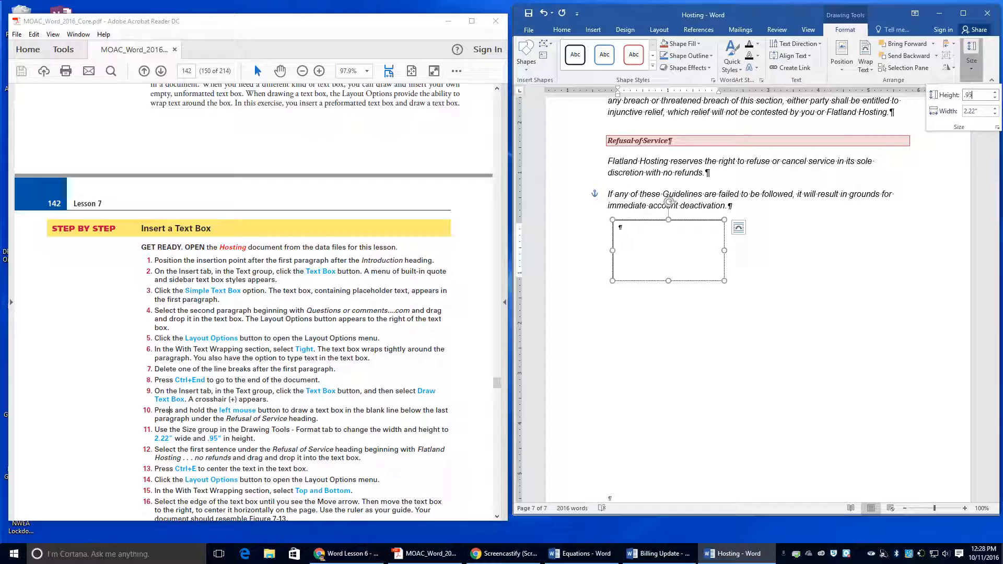
{"action": "key", "text": "Return"}
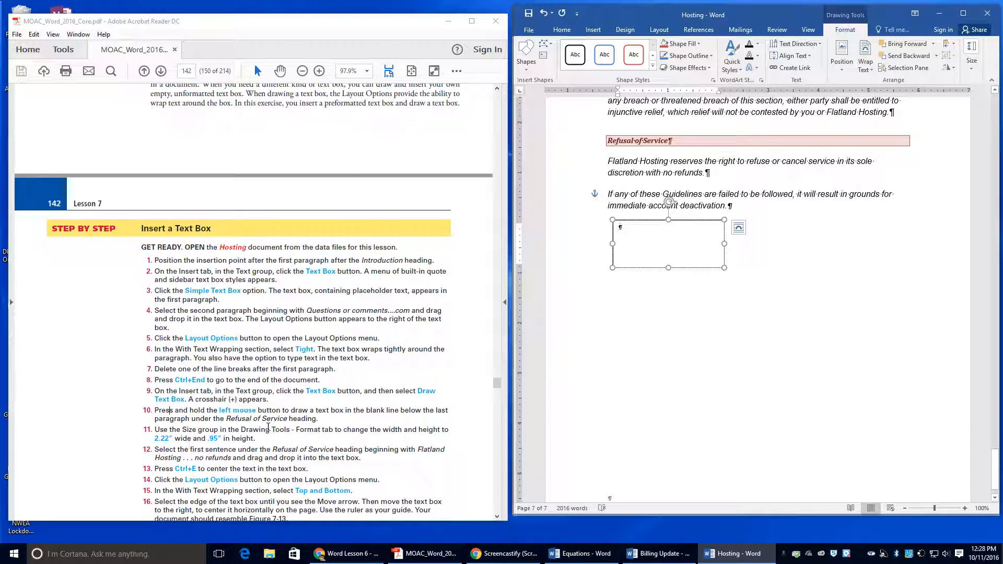
Step: Move the first sentence under Refusal of Service, beginning with Flatland Hosting, into the drawn text box and center its text
{"action": "left_click_drag", "start_coordinate": [609, 166], "coordinate": [721, 173]}
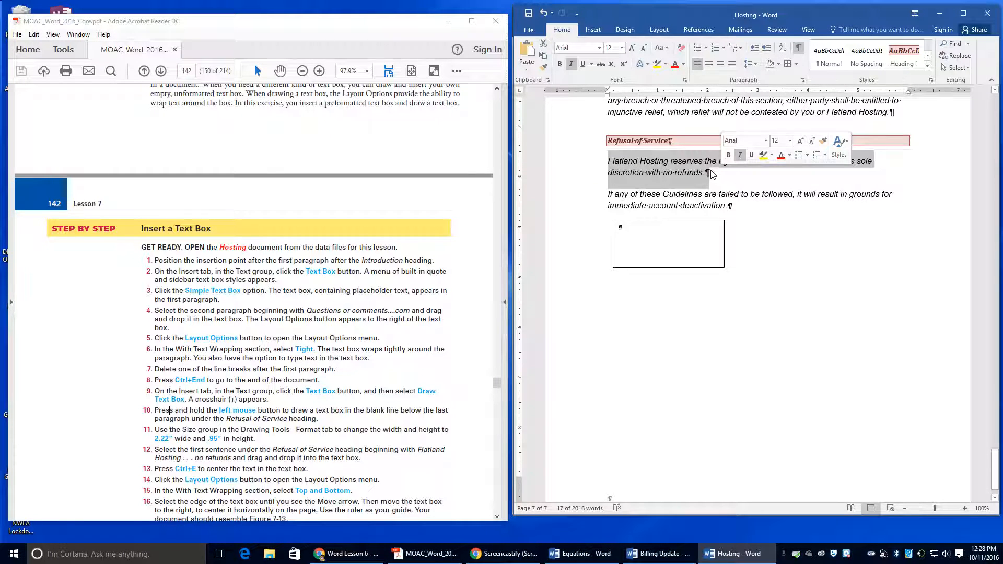
{"action": "left_click_drag", "start_coordinate": [692, 181], "coordinate": [665, 243]}
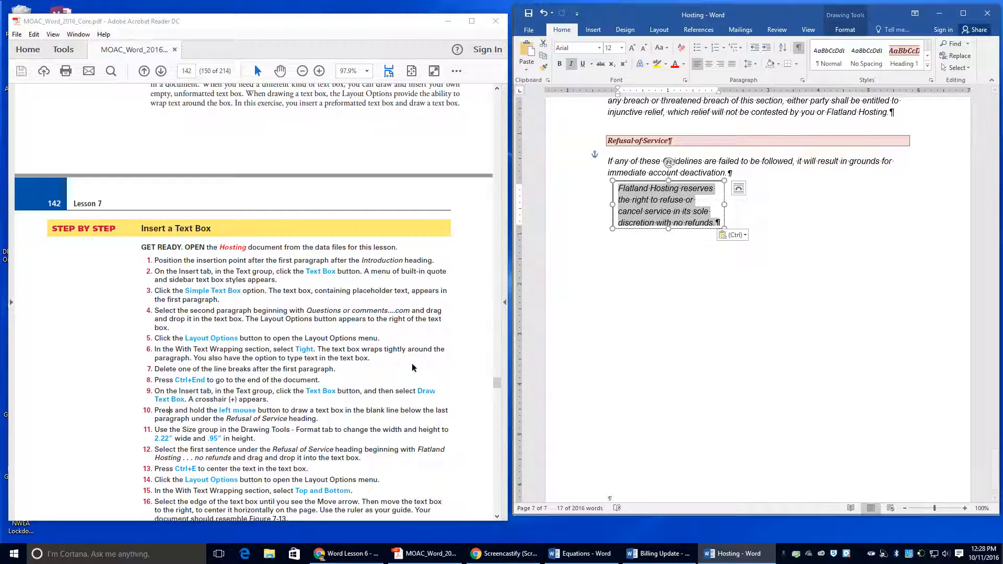
{"action": "scroll", "coordinate": [179, 439], "scroll_direction": "down", "scroll_amount": 1}
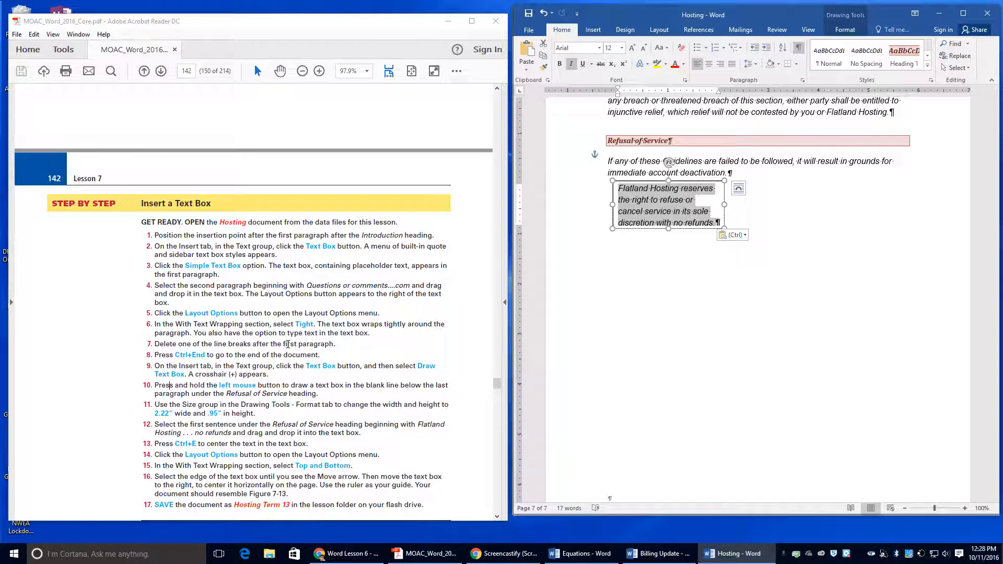
{"action": "key", "text": "ctrl+e"}
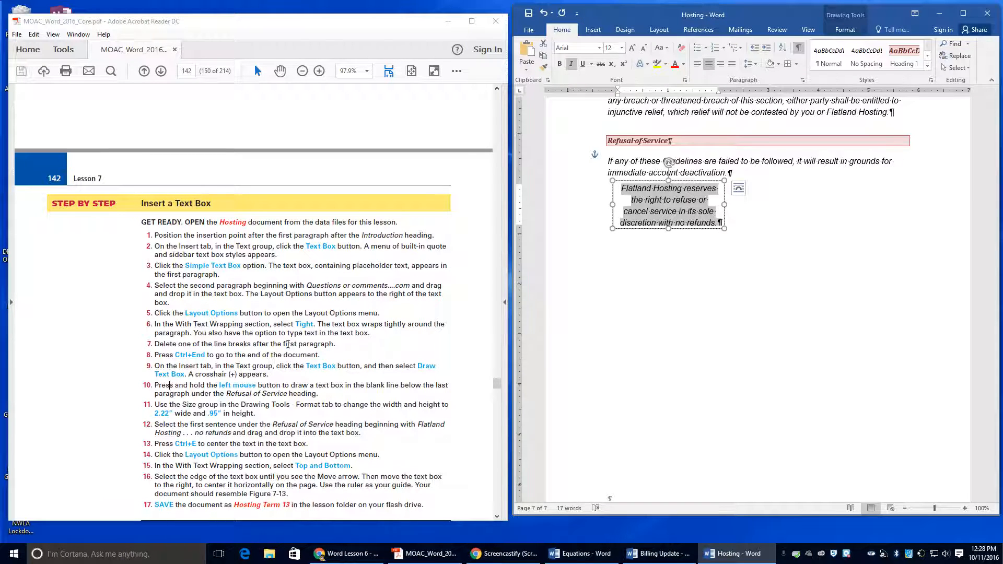
Step: Set the Refusal of Service text box's wrapping to Top and Bottom and move the box to the page's horizontal center
{"action": "left_click", "coordinate": [739, 190]}
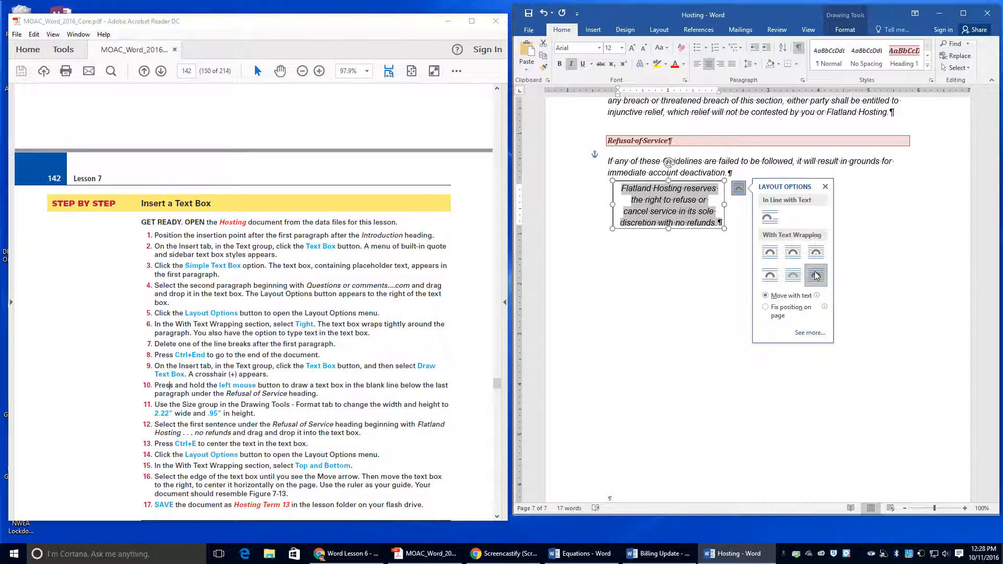
{"action": "left_click", "coordinate": [771, 277]}
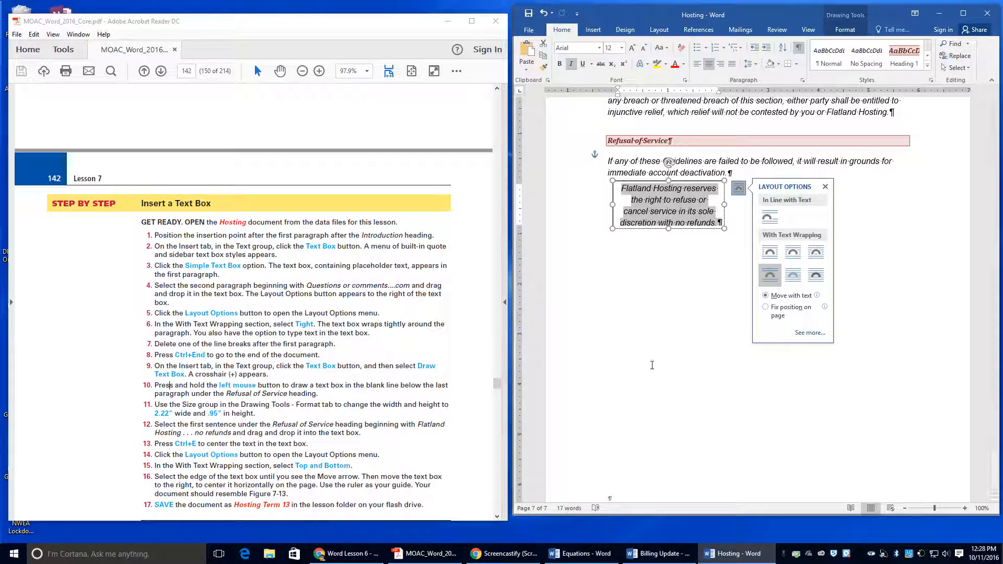
{"action": "left_click", "coordinate": [691, 219]}
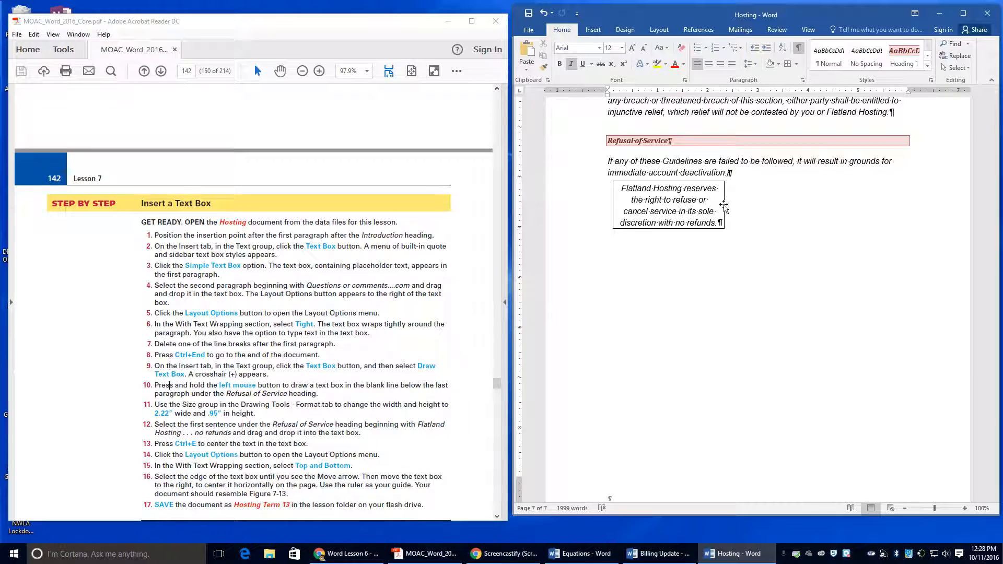
{"action": "left_click_drag", "start_coordinate": [725, 207], "coordinate": [818, 203]}
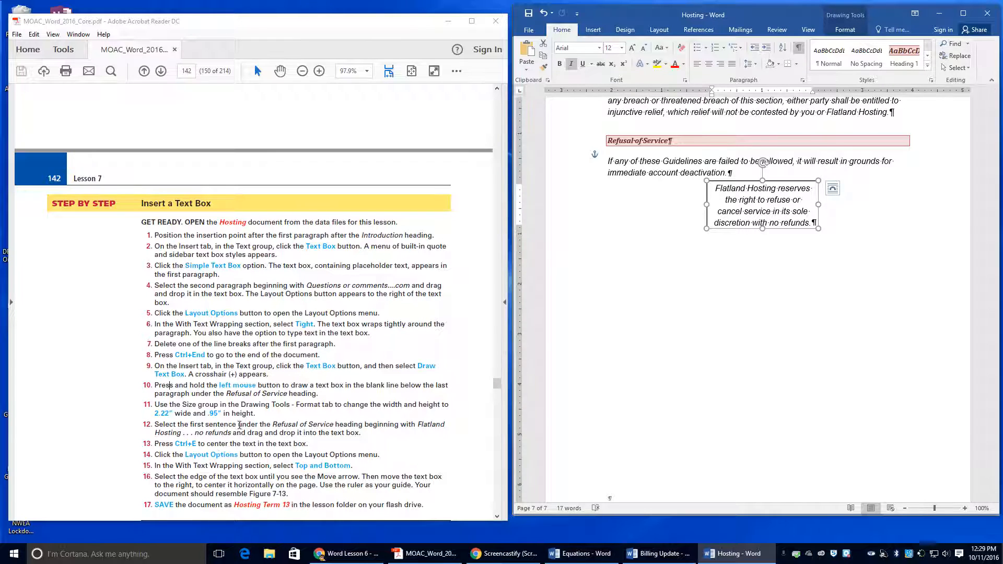
Step: Save the document as Hosting Term 13 in the Lesson 7 folder and check it against Figure 7-13 in the textbook
{"action": "left_click", "coordinate": [529, 30]}
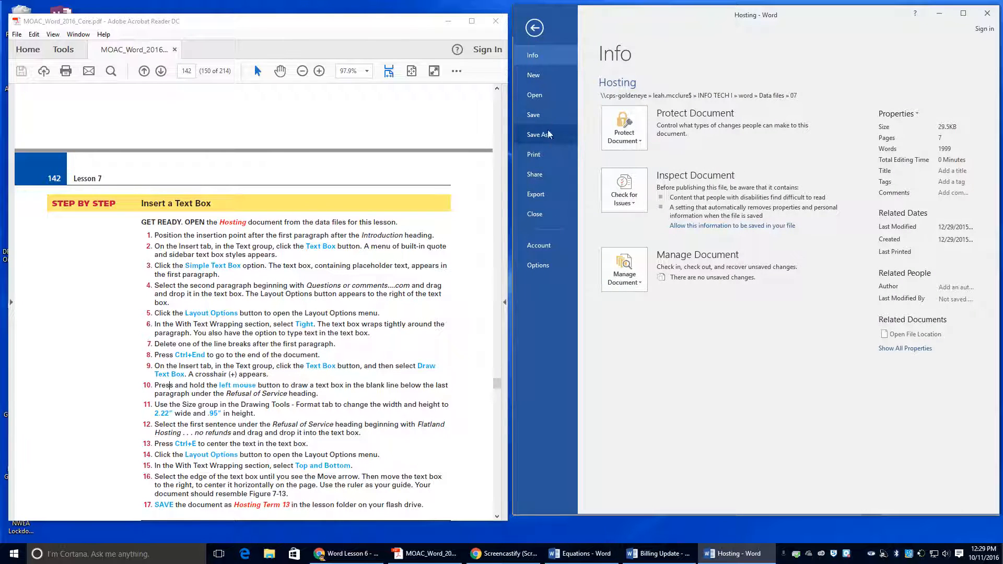
{"action": "left_click", "coordinate": [549, 136]}
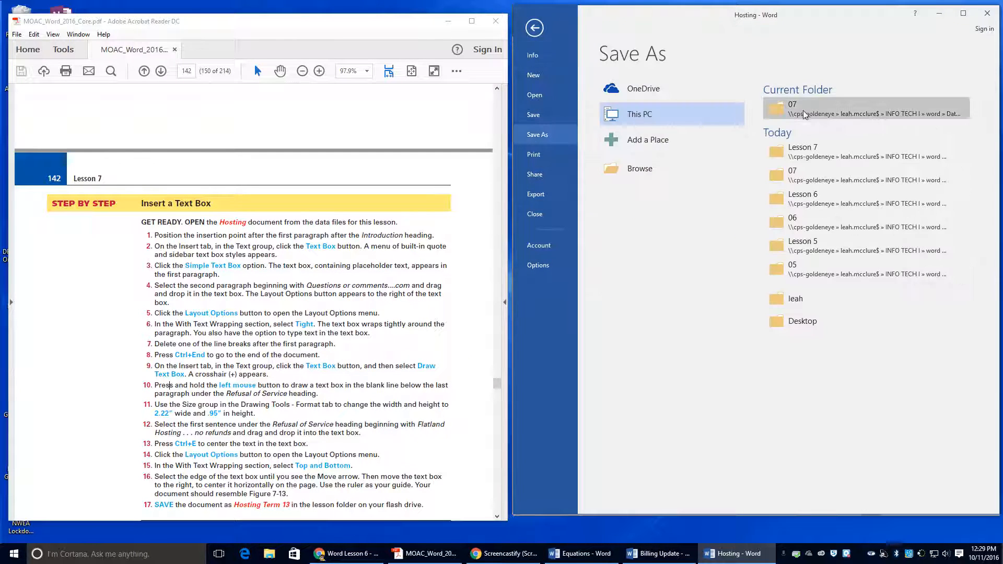
{"action": "left_click", "coordinate": [803, 148]}
{"action": "left_click", "coordinate": [621, 215]}
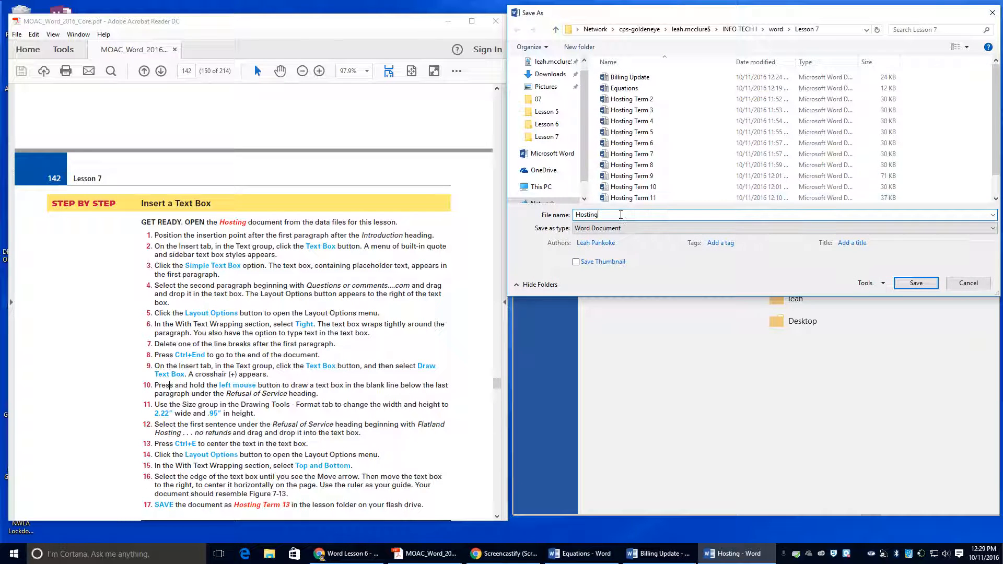
{"action": "type", "text": "T"}
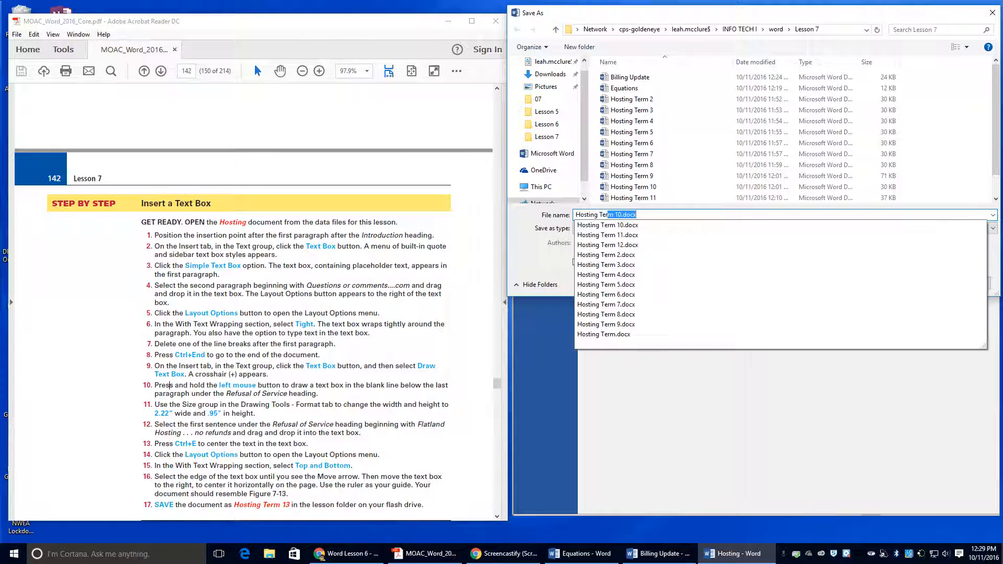
{"action": "type", "text": "erm 13"}
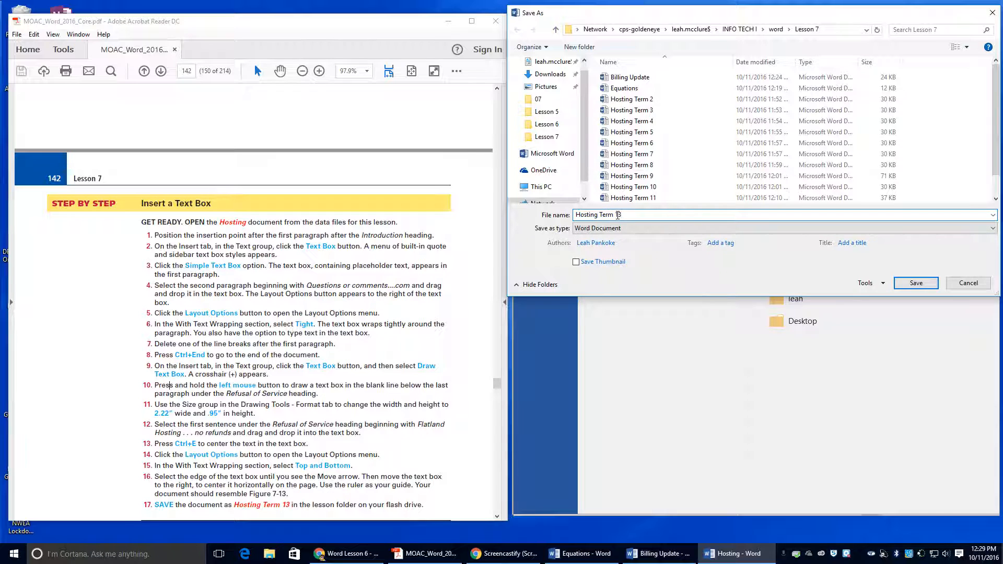
{"action": "scroll", "coordinate": [317, 326], "scroll_direction": "down", "scroll_amount": 3}
{"action": "left_click", "coordinate": [916, 283]}
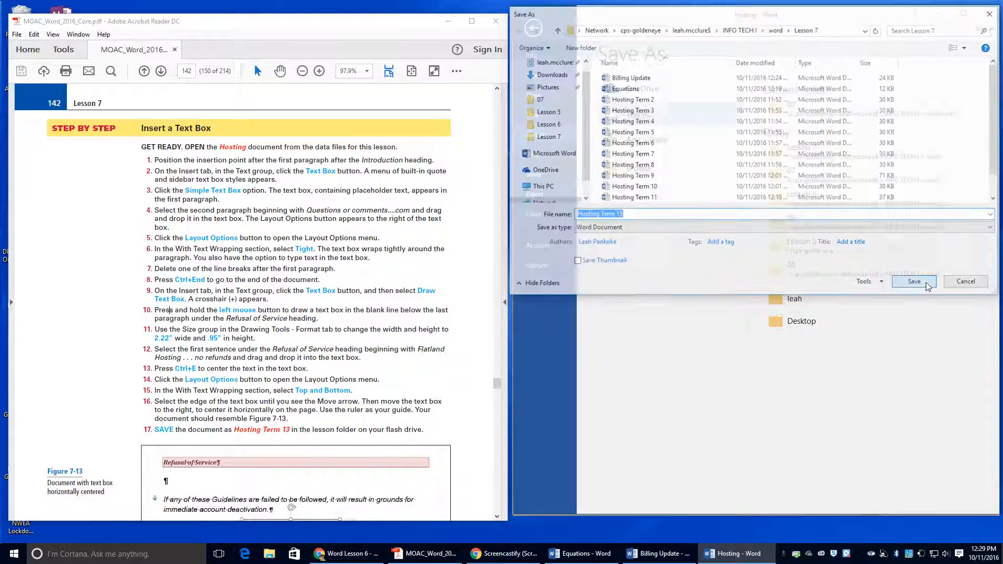
{"action": "scroll", "coordinate": [200, 331], "scroll_direction": "down", "scroll_amount": 4}
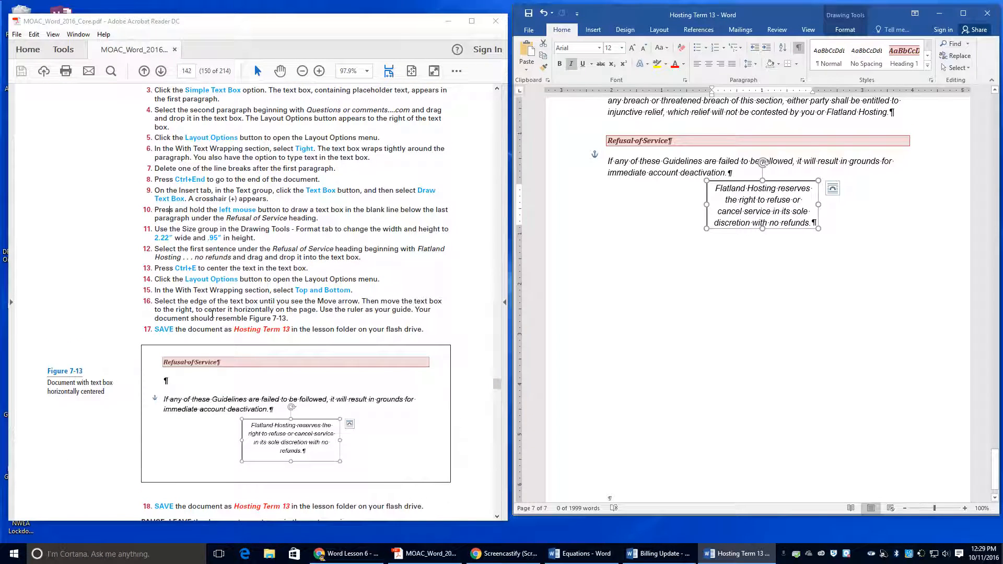
{"action": "scroll", "coordinate": [209, 315], "scroll_direction": "down", "scroll_amount": 3}
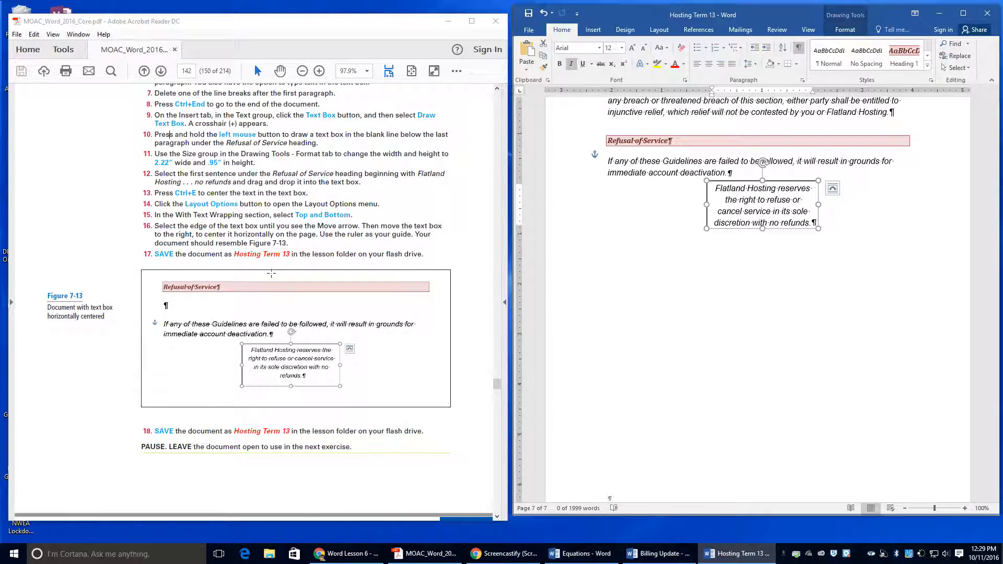
Step: Add a paragraph at the document's end, below the Refusal of Service text box, reading "Copyright Flatland Hosting 2016. All Rights Reserved"
{"action": "scroll", "coordinate": [280, 423], "scroll_direction": "down", "scroll_amount": 3}
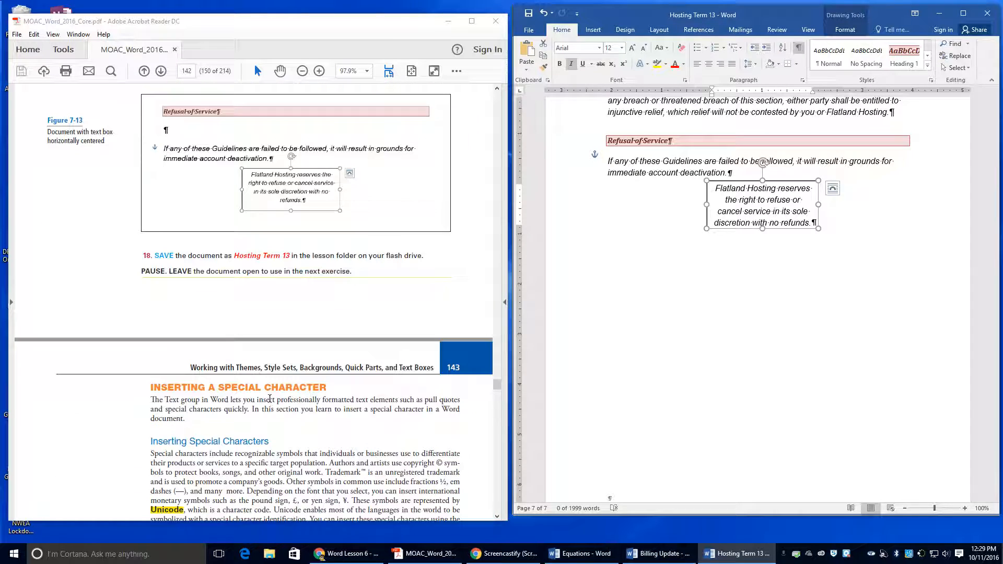
{"action": "scroll", "coordinate": [269, 398], "scroll_direction": "down", "scroll_amount": 1}
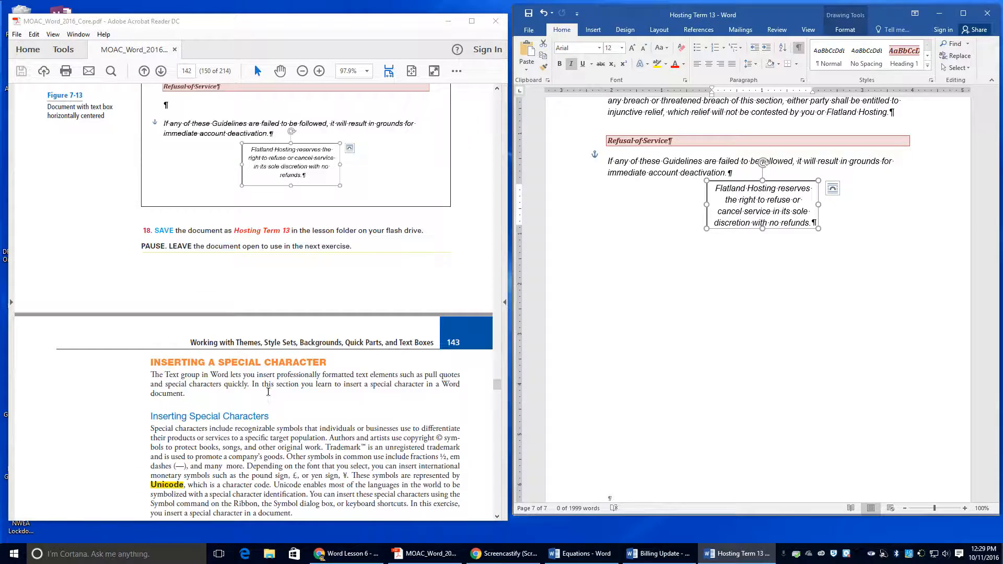
{"action": "scroll", "coordinate": [268, 392], "scroll_direction": "down", "scroll_amount": 4}
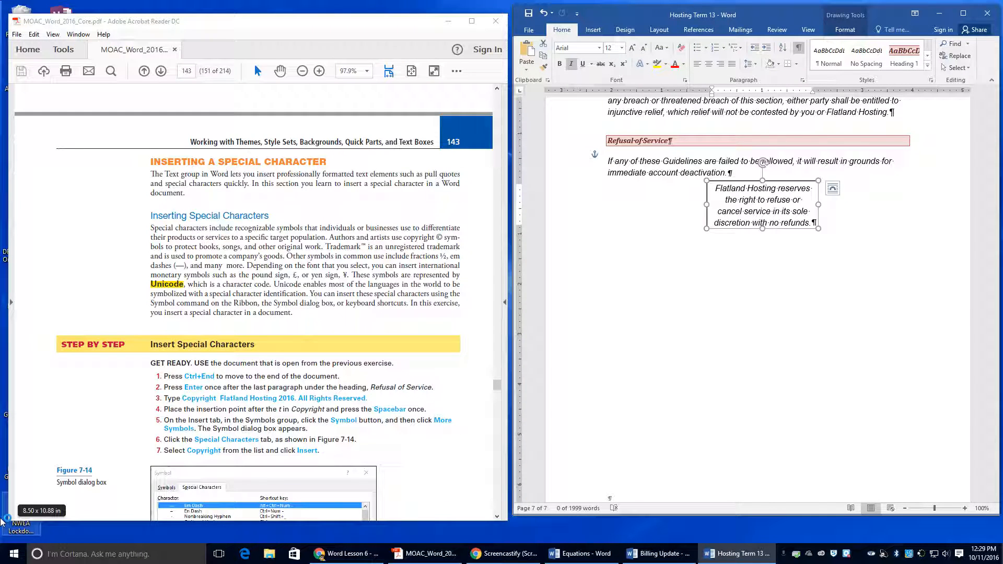
{"action": "key", "text": "Escape"}
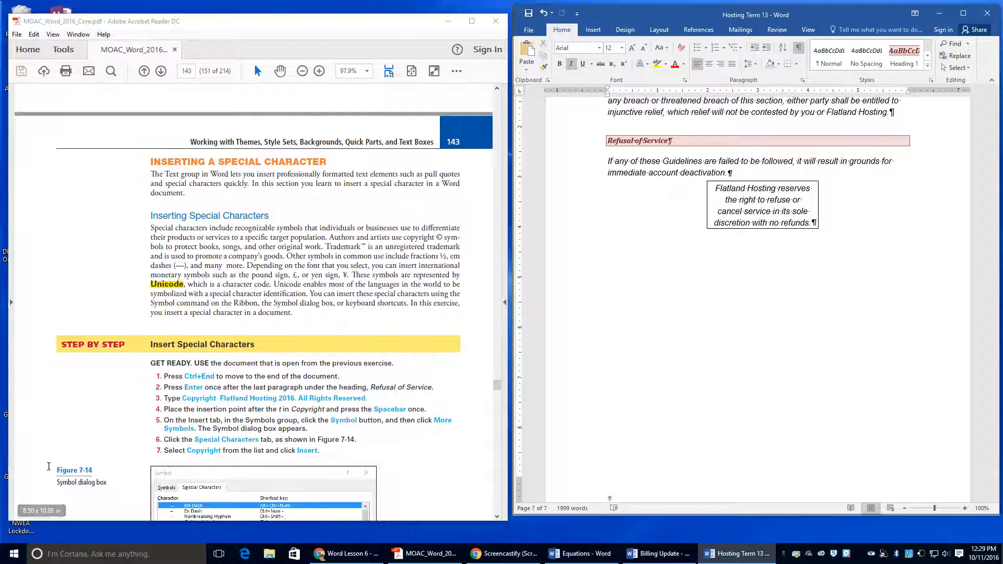
{"action": "key", "text": "Return"}
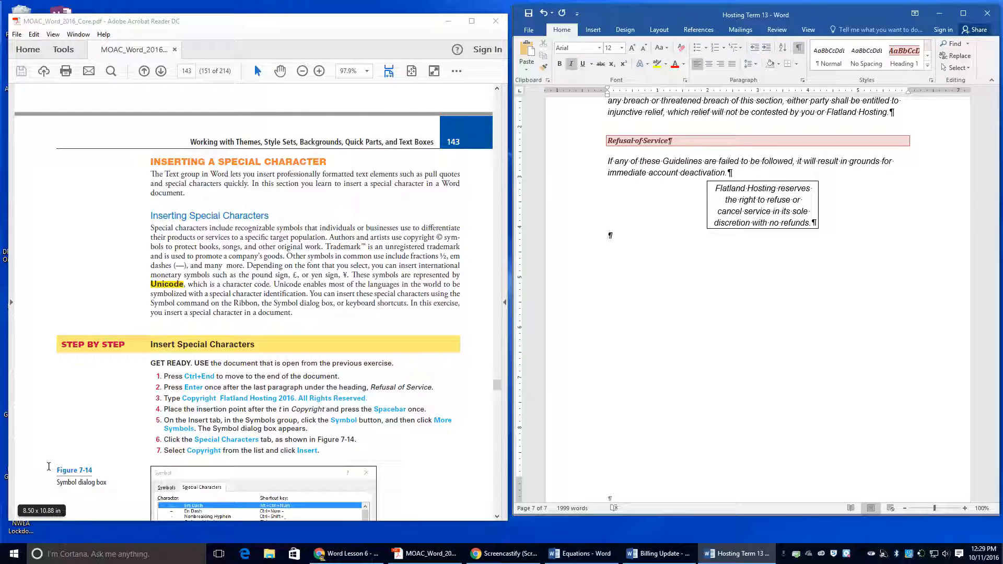
{"action": "type", "text": "Copyright "}
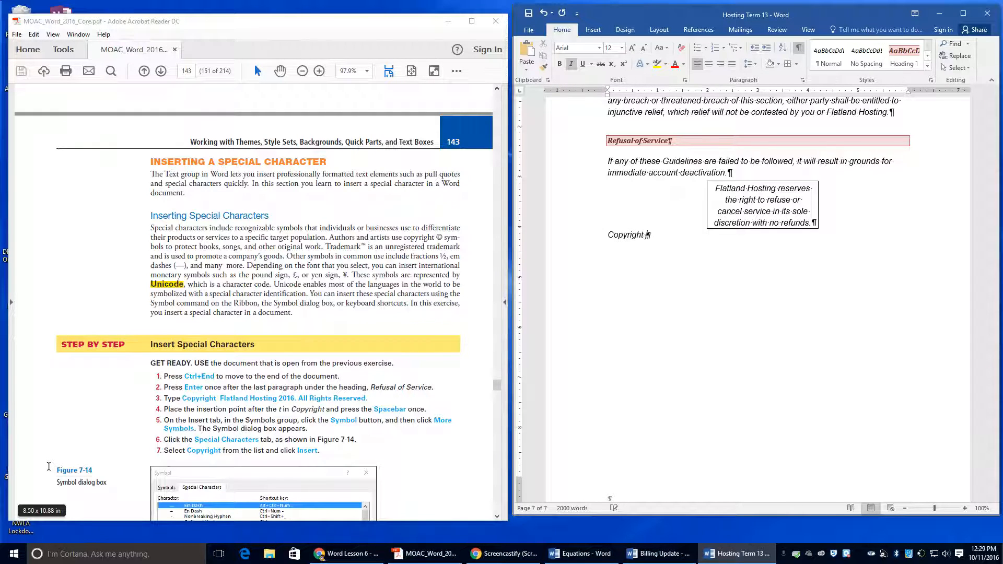
{"action": "type", "text": "Flatland Hosting 2016"}
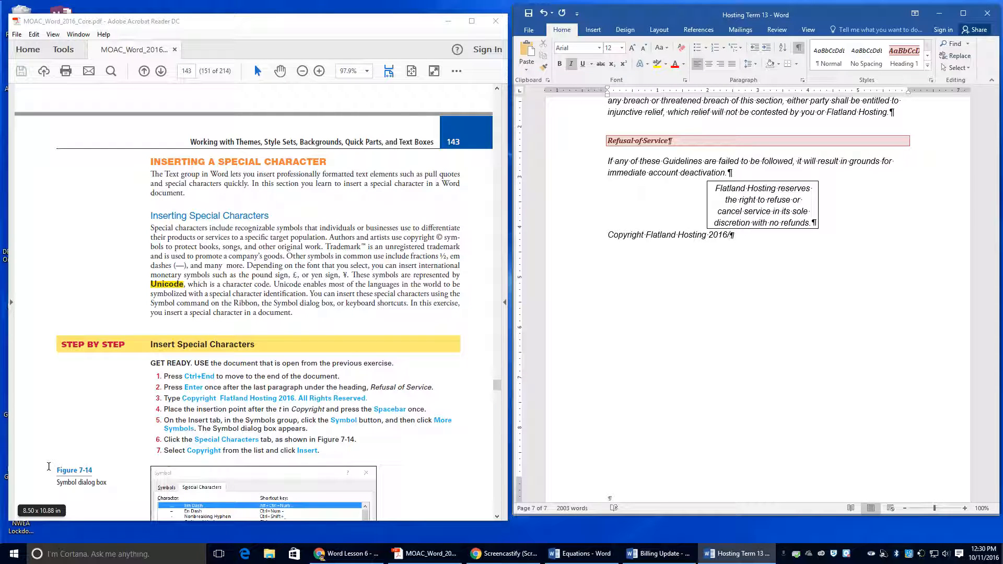
{"action": "type", "text": ". All Rights Re"}
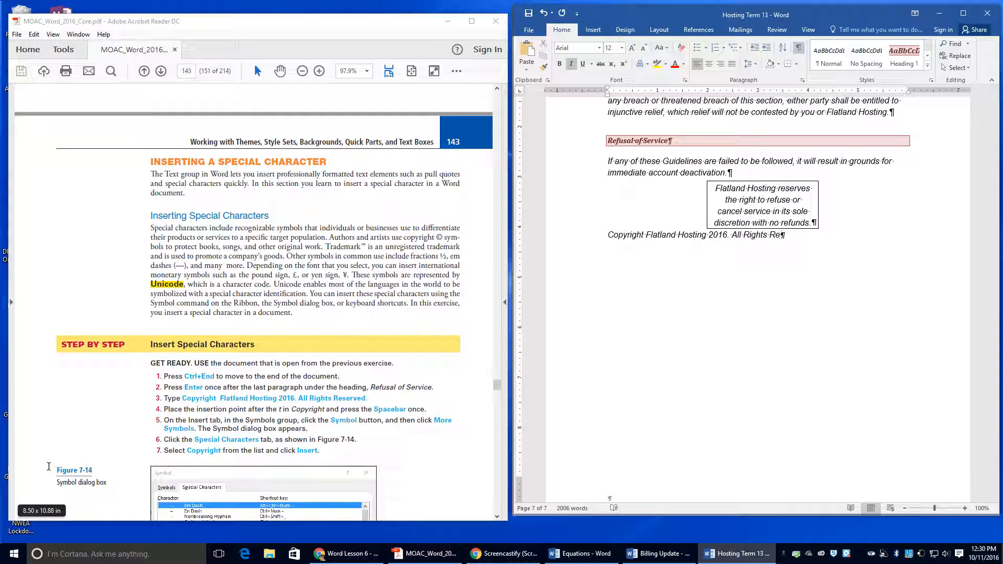
{"action": "type", "text": "served"}
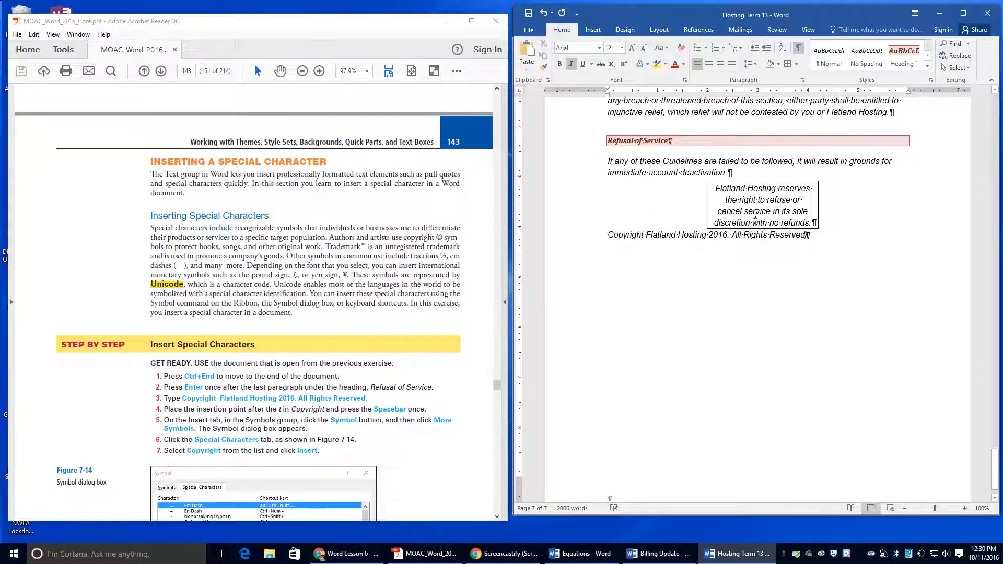
Step: Insert a single Copyright special character, preceded by a space, between Copyright and Flatland in the last line
{"action": "left_click", "coordinate": [642, 240]}
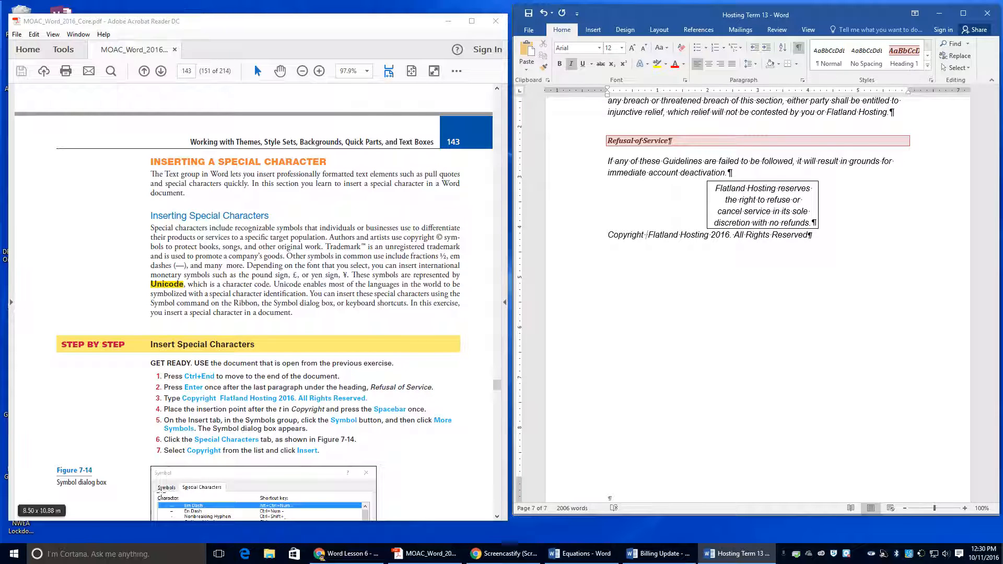
{"action": "left_click", "coordinate": [594, 30]}
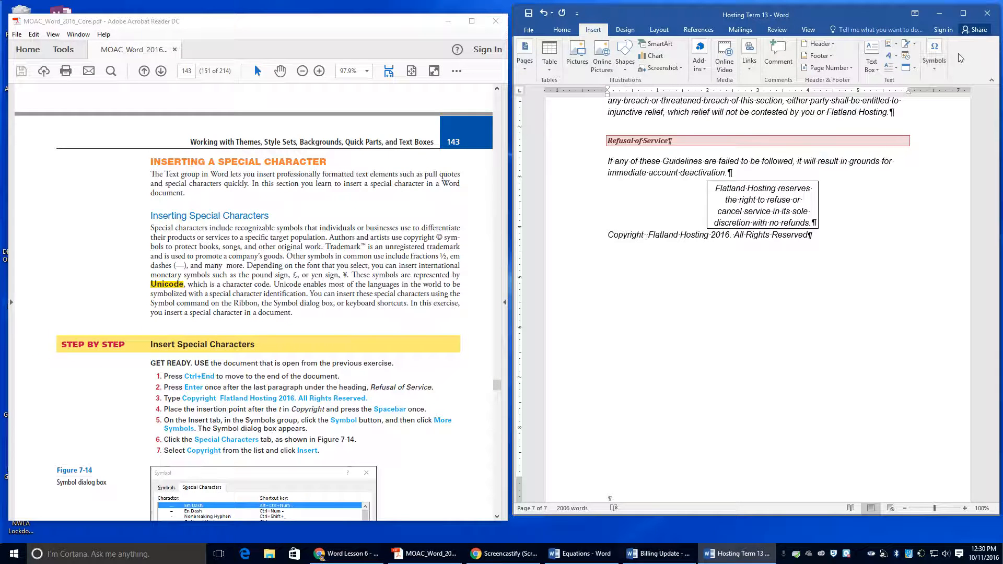
{"action": "left_click", "coordinate": [941, 65]}
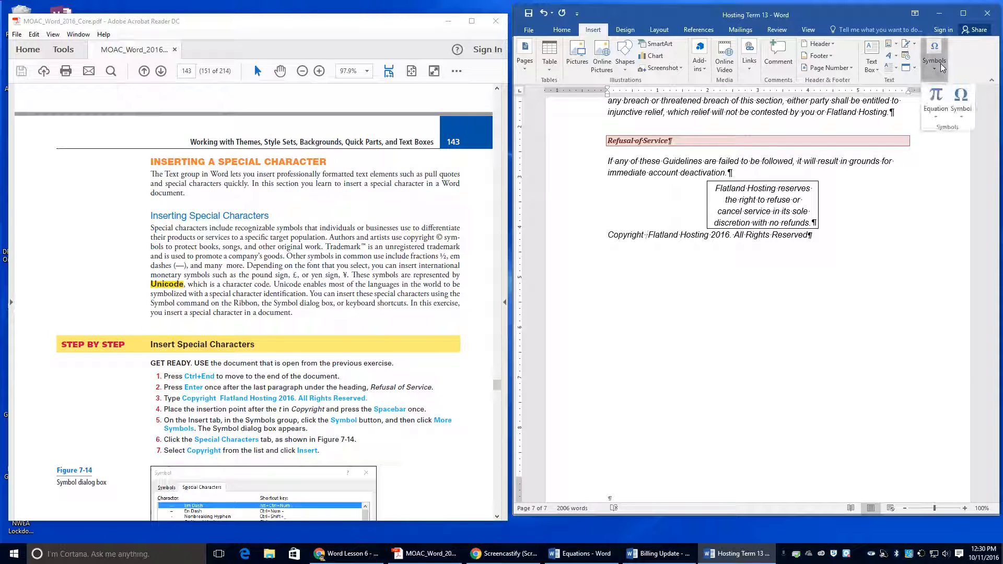
{"action": "left_click", "coordinate": [962, 110]}
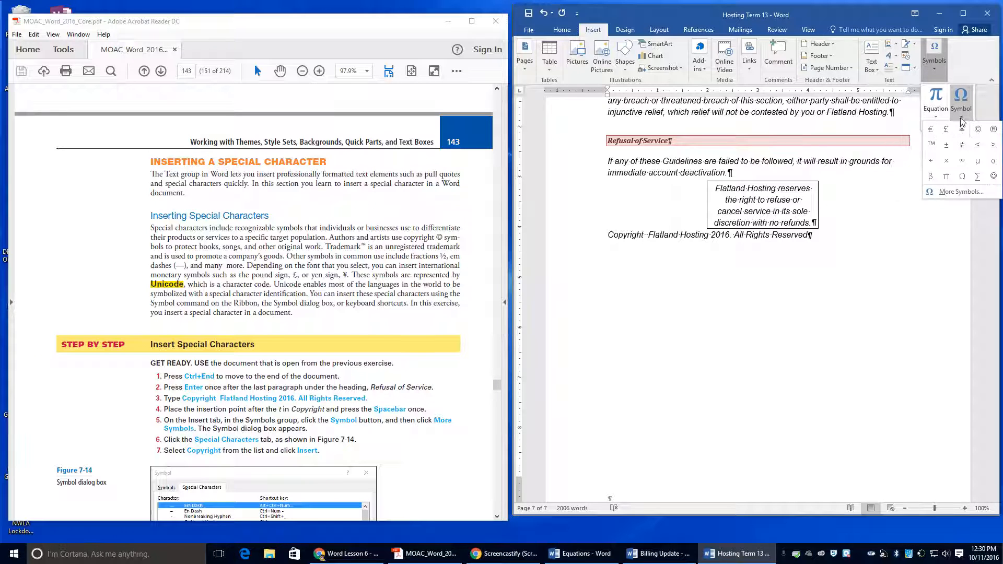
{"action": "left_click", "coordinate": [958, 194]}
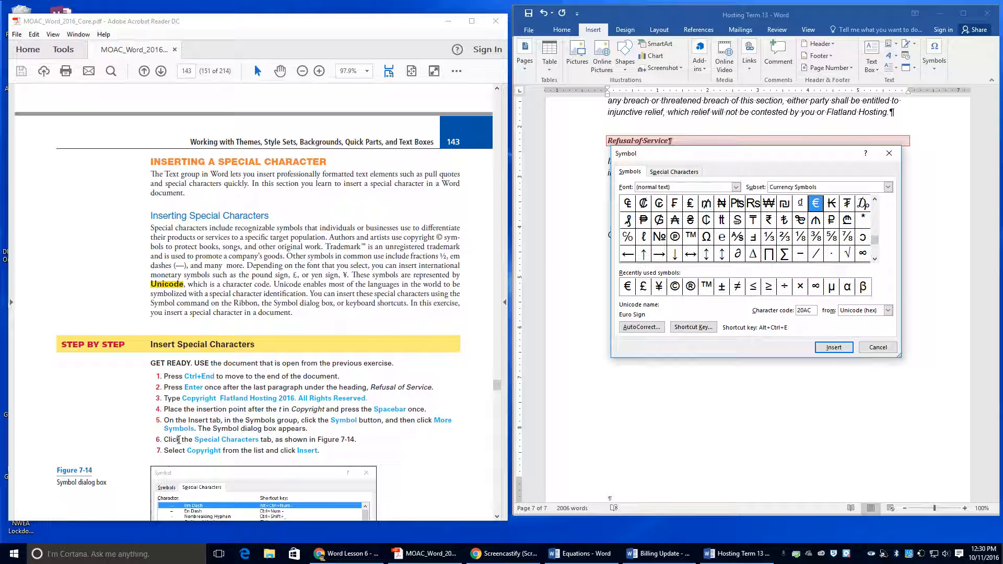
{"action": "left_click", "coordinate": [667, 173]}
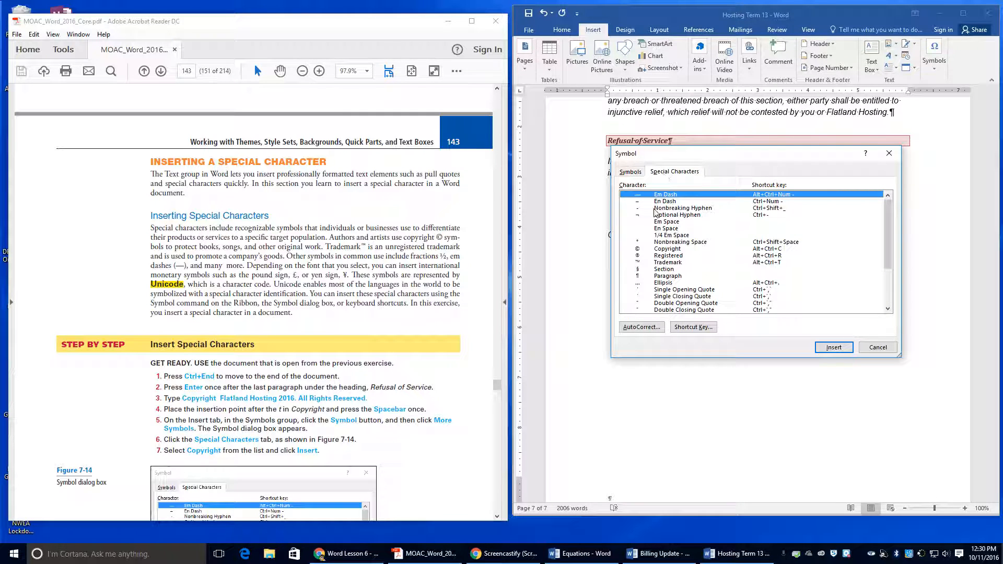
{"action": "left_click", "coordinate": [676, 249]}
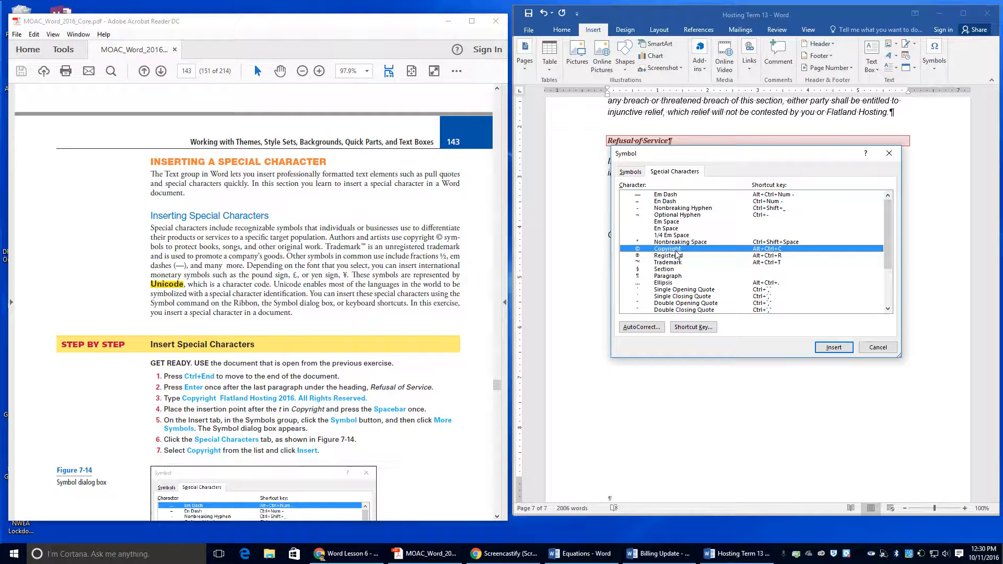
{"action": "left_click", "coordinate": [833, 348]}
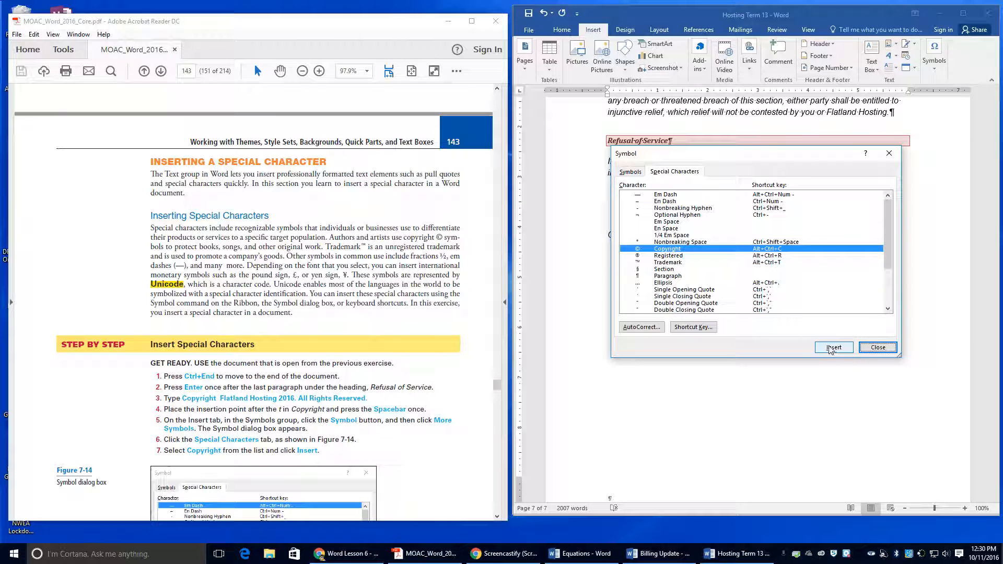
{"action": "left_click", "coordinate": [833, 348]}
{"action": "left_click", "coordinate": [878, 347]}
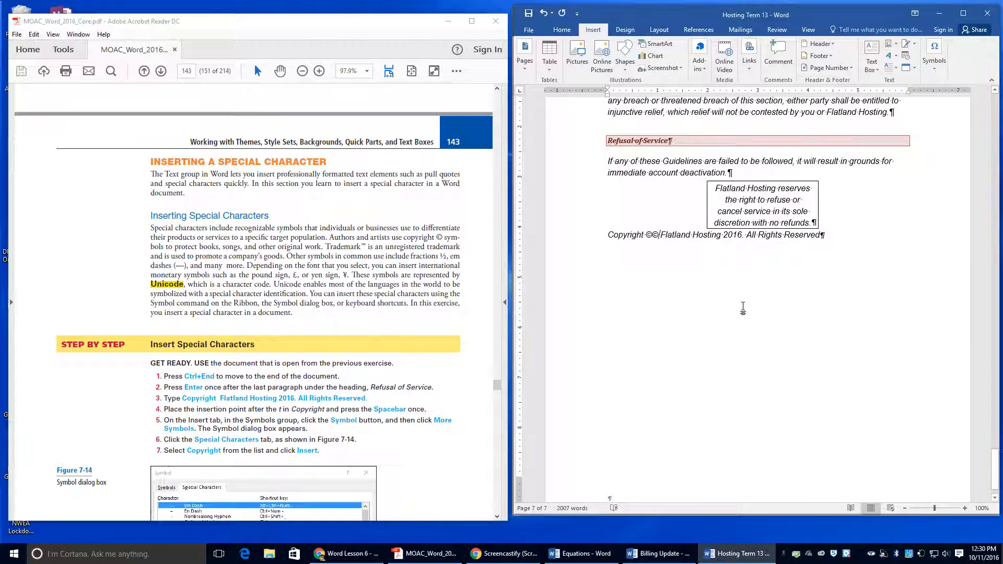
{"action": "key", "text": "BackSpace"}
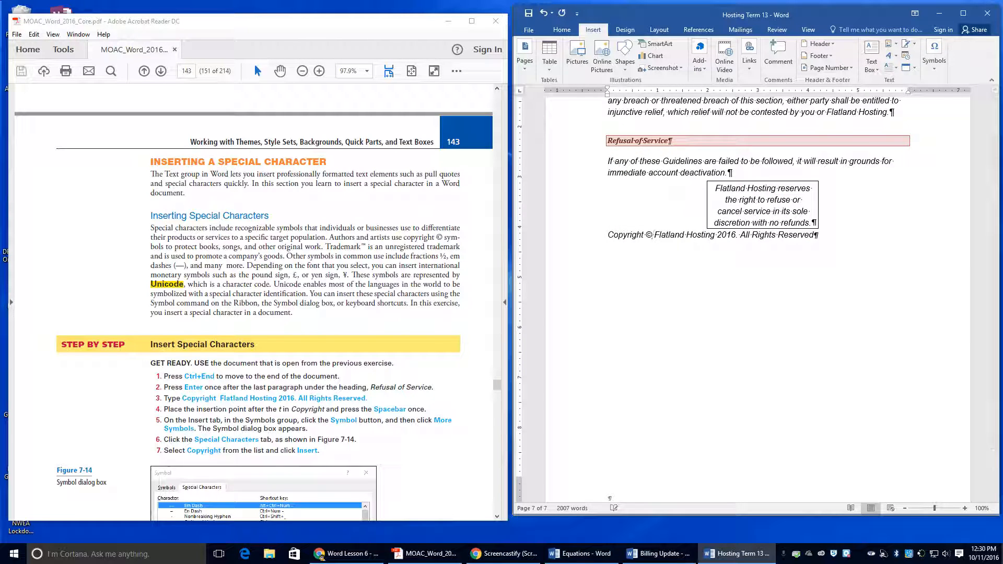
Step: Save the document as Hosting Final in the Lesson 7 folder
{"action": "scroll", "coordinate": [450, 415], "scroll_direction": "down", "scroll_amount": 2}
{"action": "scroll", "coordinate": [344, 384], "scroll_direction": "down", "scroll_amount": 3}
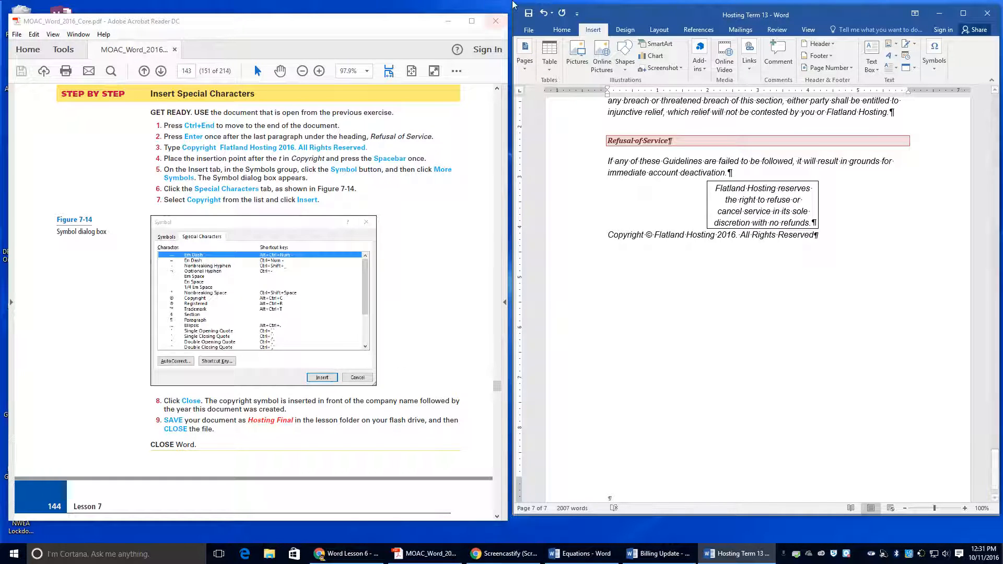
{"action": "left_click", "coordinate": [529, 30]}
{"action": "left_click", "coordinate": [547, 137]}
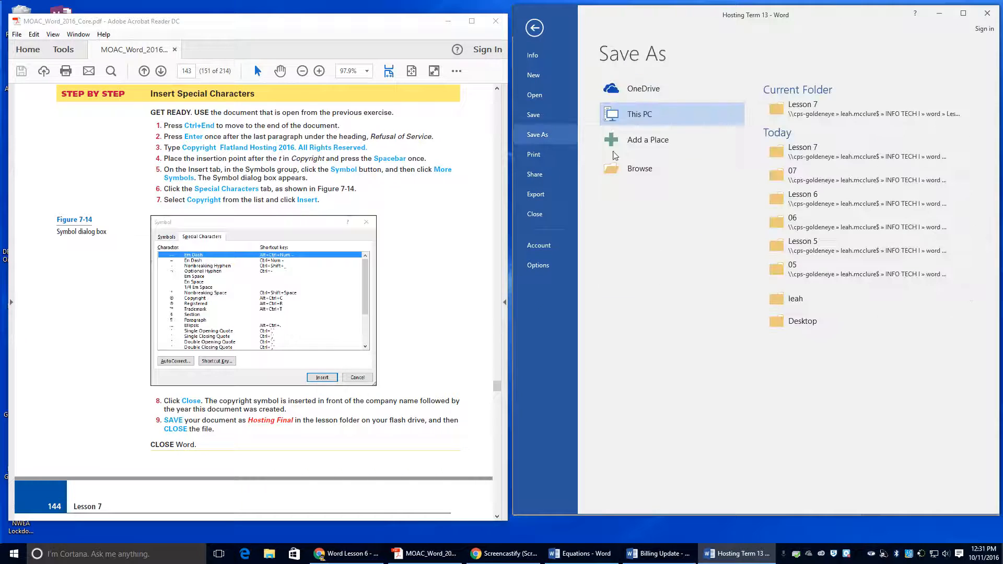
{"action": "left_click", "coordinate": [795, 107]}
{"action": "left_click_drag", "start_coordinate": [622, 215], "coordinate": [598, 215]}
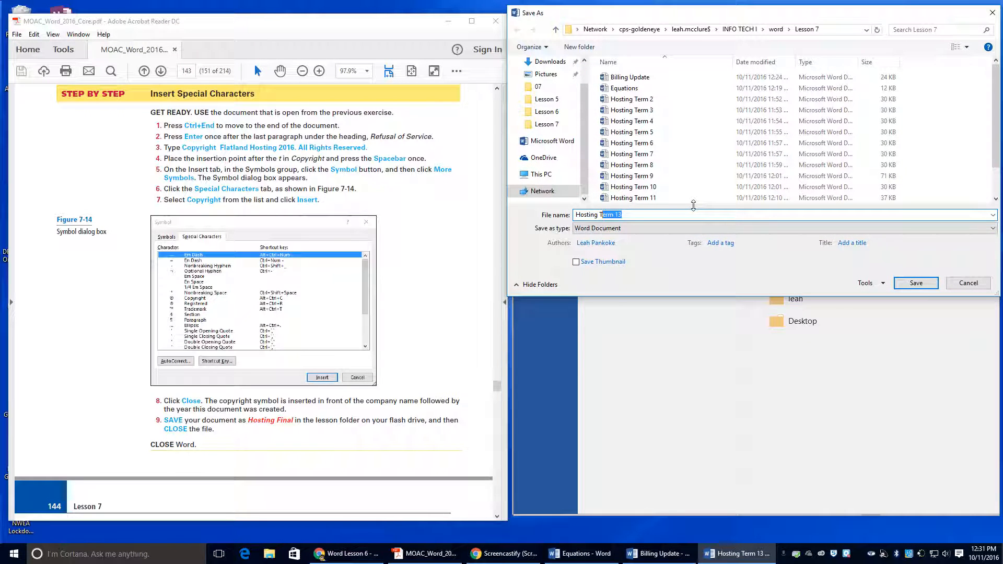
{"action": "type", "text": "TFinal"}
{"action": "scroll", "coordinate": [196, 410], "scroll_direction": "down", "scroll_amount": 3}
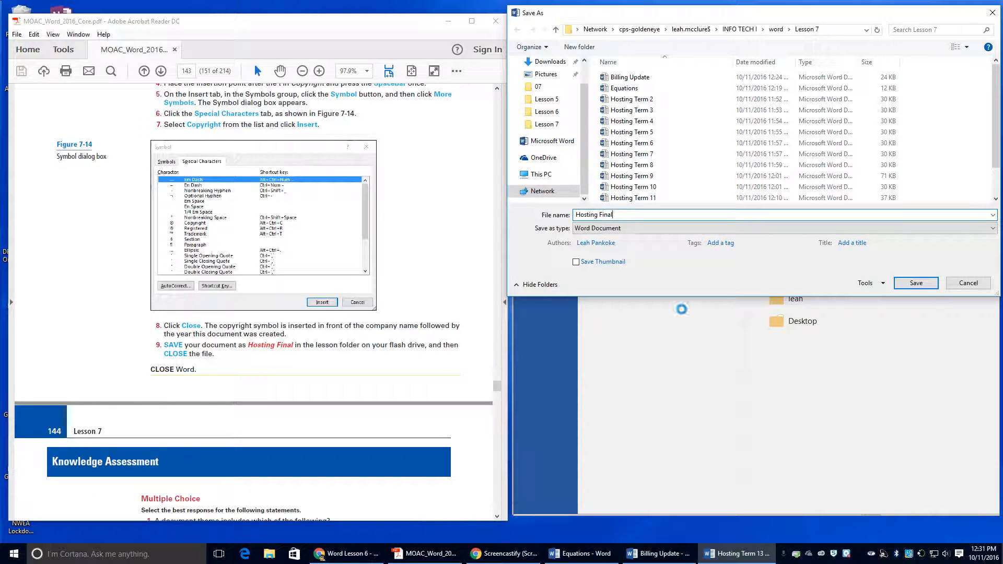
{"action": "left_click", "coordinate": [916, 283]}
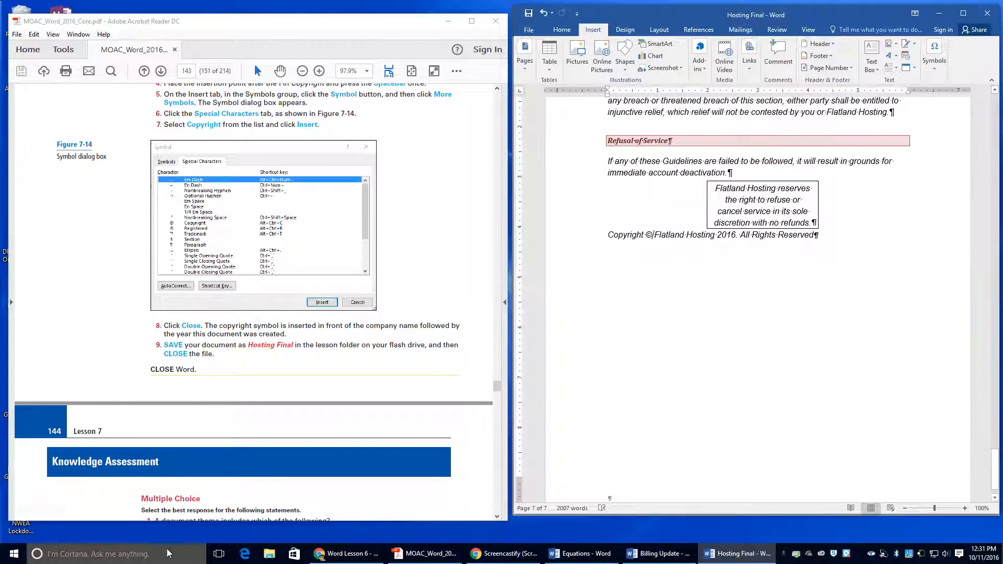
Step: Add a blank paragraph between the text box and the copyright line and save the document again
{"action": "scroll", "coordinate": [840, 269], "scroll_direction": "down", "scroll_amount": 1}
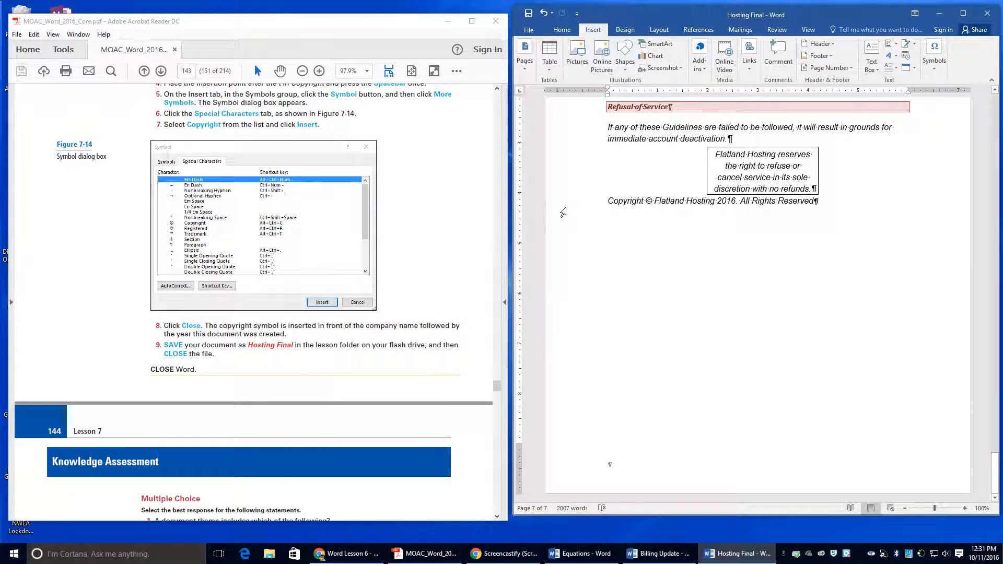
{"action": "scroll", "coordinate": [427, 281], "scroll_direction": "down", "scroll_amount": 3}
{"action": "scroll", "coordinate": [427, 280], "scroll_direction": "up", "scroll_amount": 5}
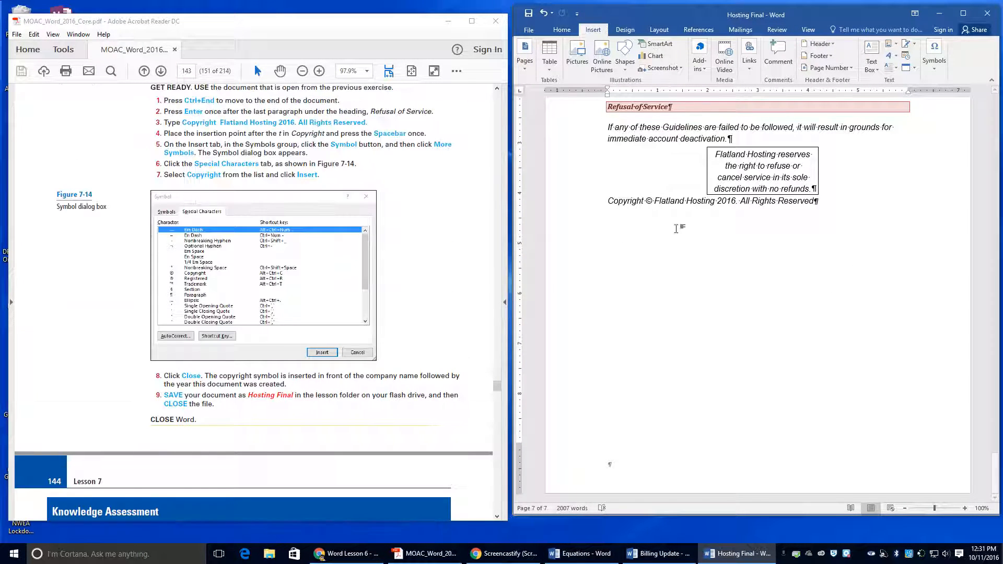
{"action": "key", "text": "Return"}
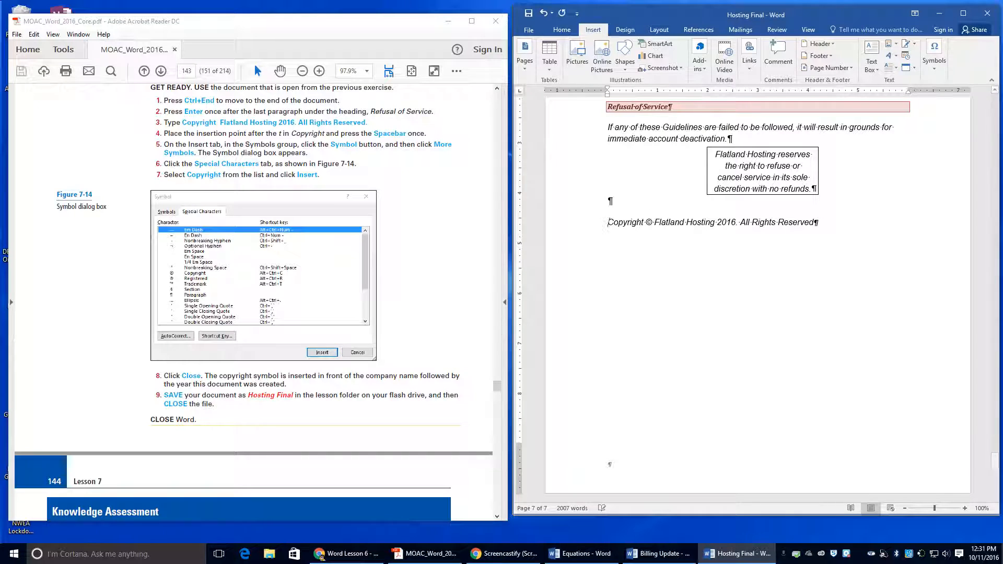
{"action": "left_click", "coordinate": [529, 13]}
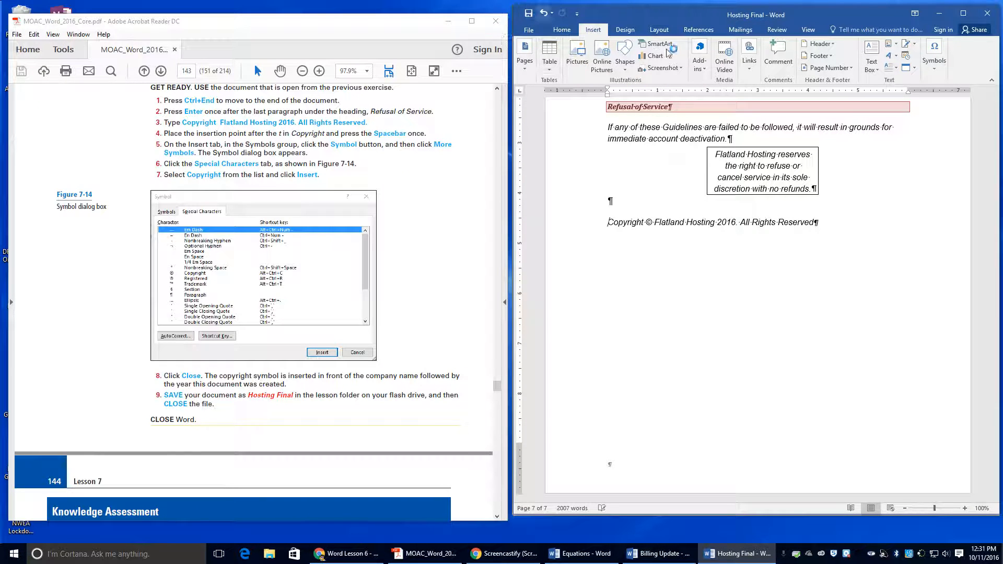
{"action": "scroll", "coordinate": [318, 393], "scroll_direction": "down", "scroll_amount": 4}
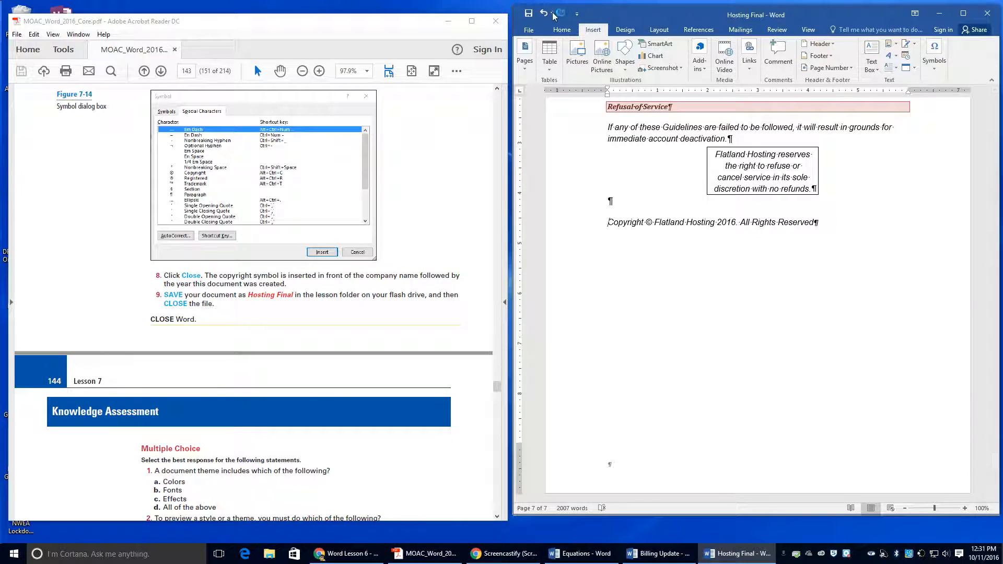